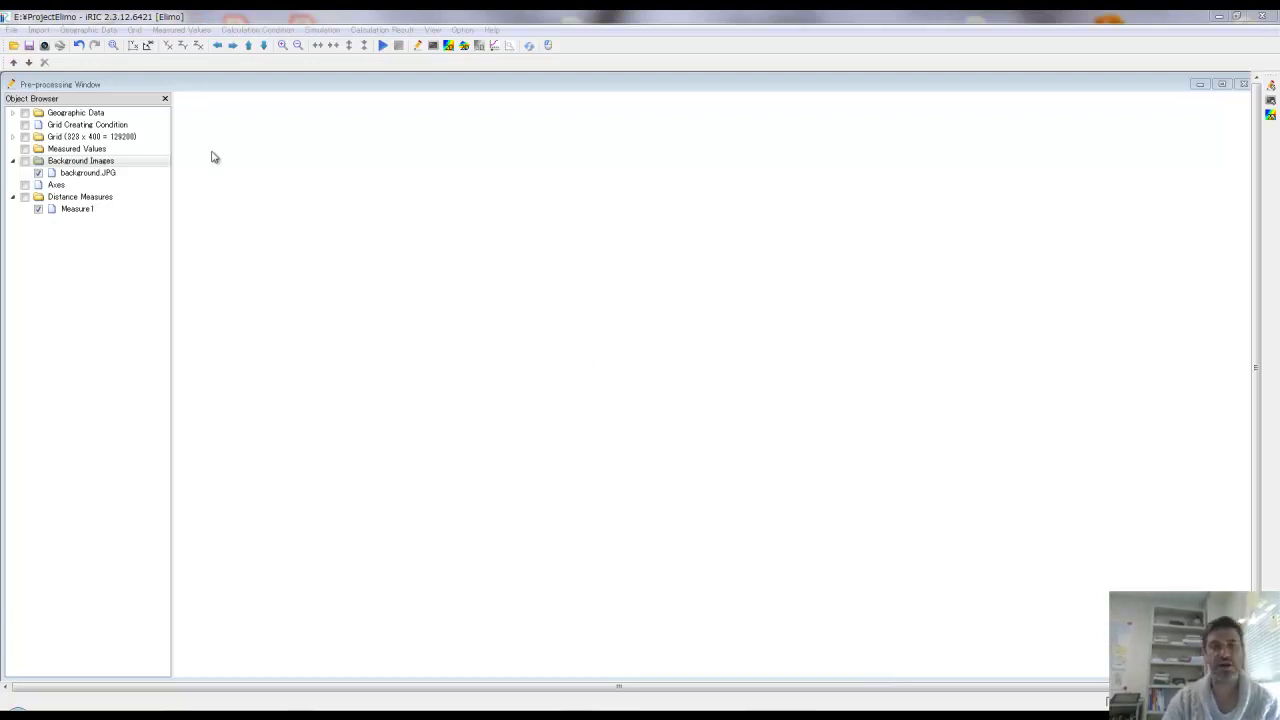
Turn on the Background Images layer so background.JPG appears on the canvas.
click(26, 163)
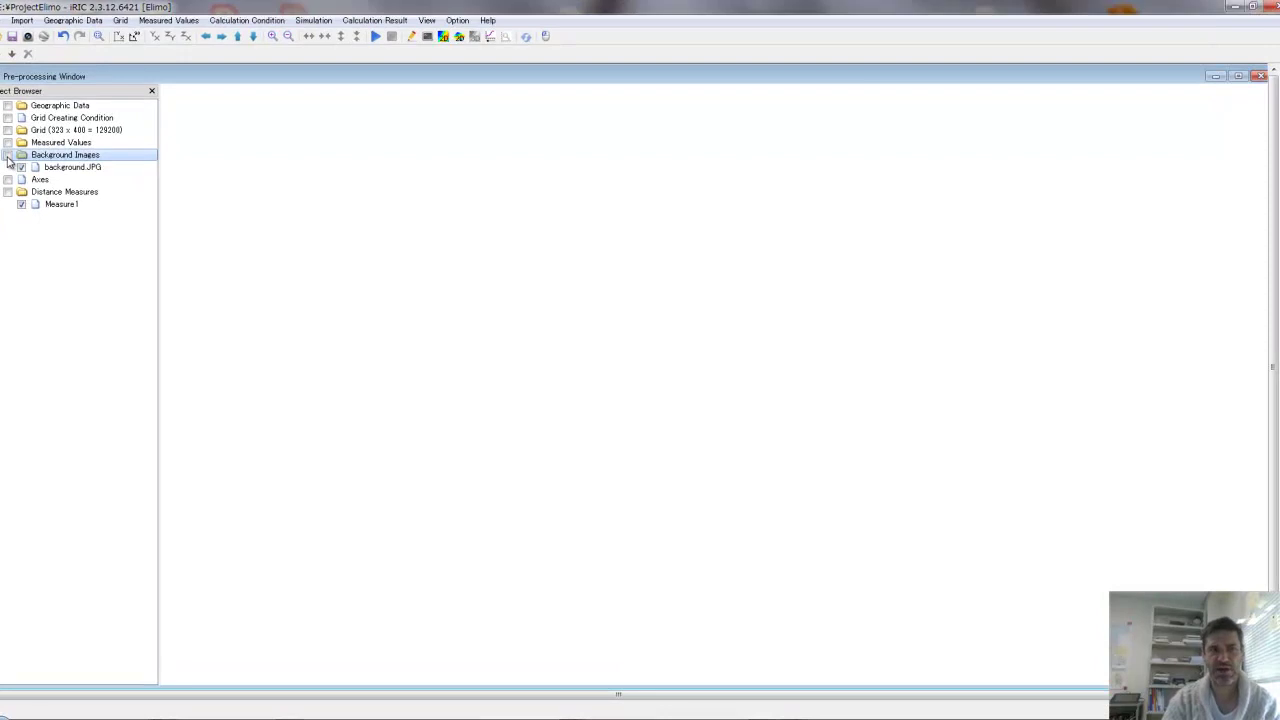
click(8, 156)
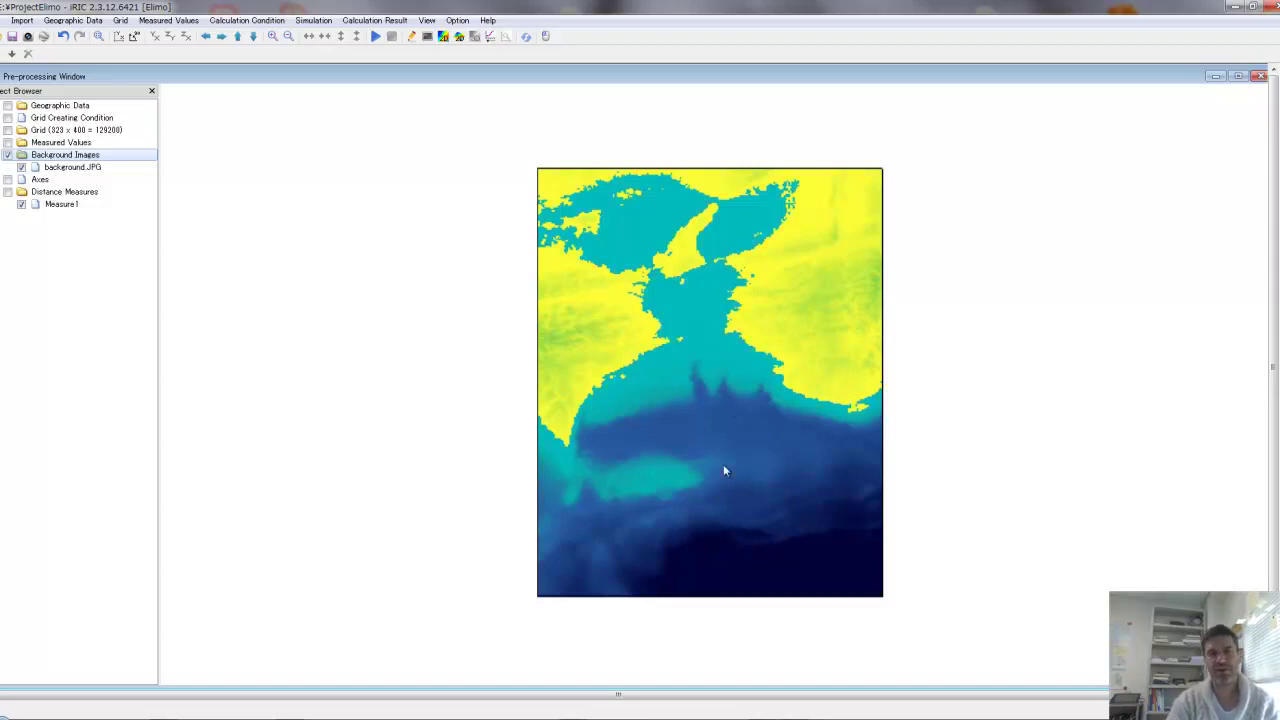
click(119, 21)
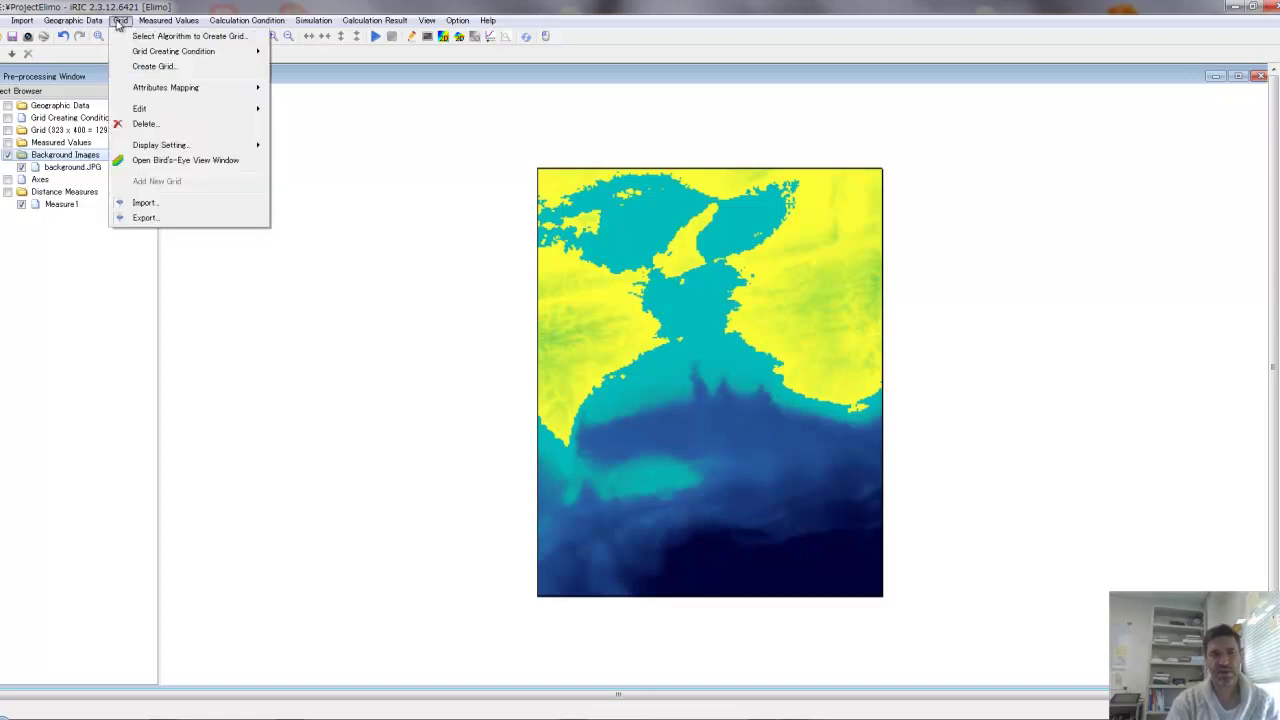
click(150, 36)
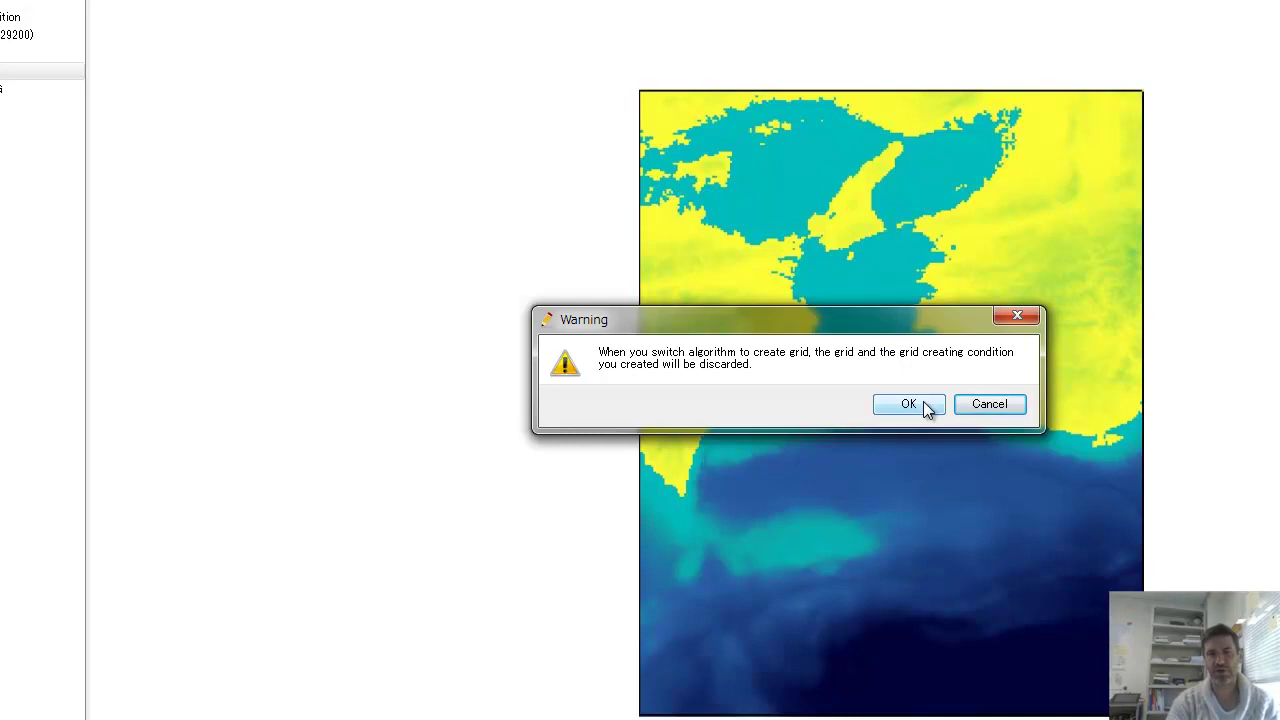
click(923, 403)
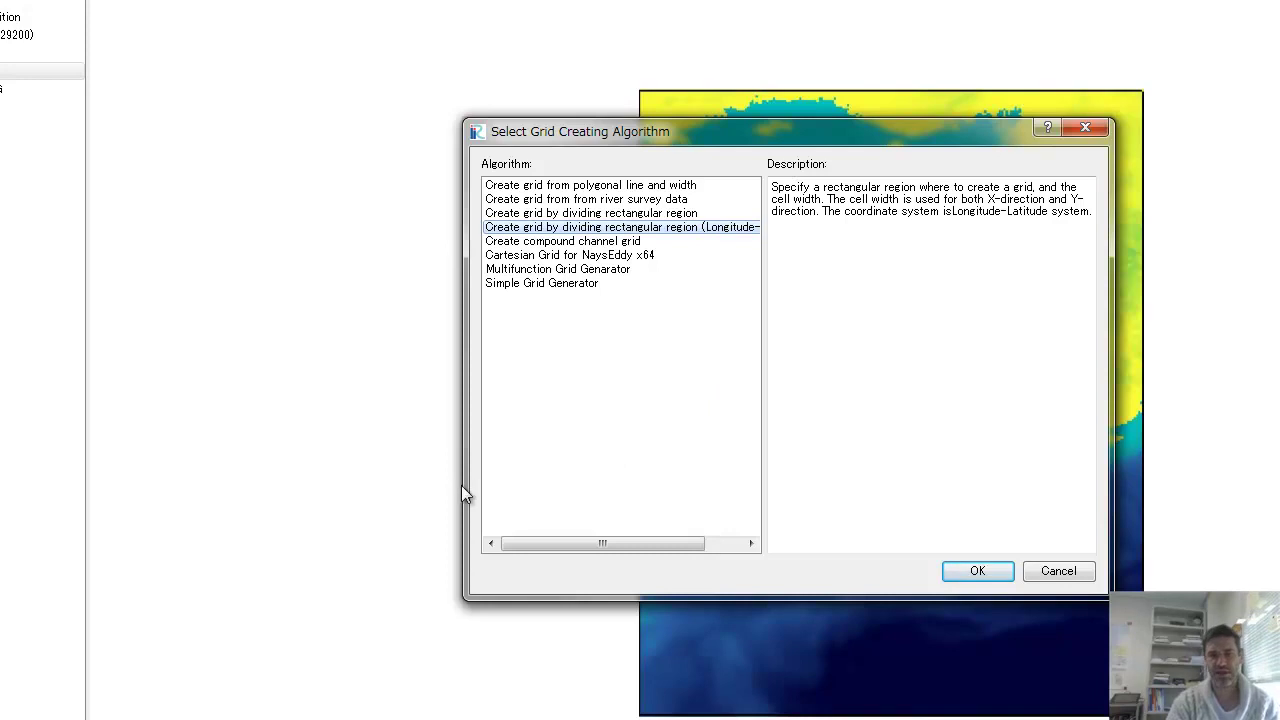
drag(460, 485, 166, 437)
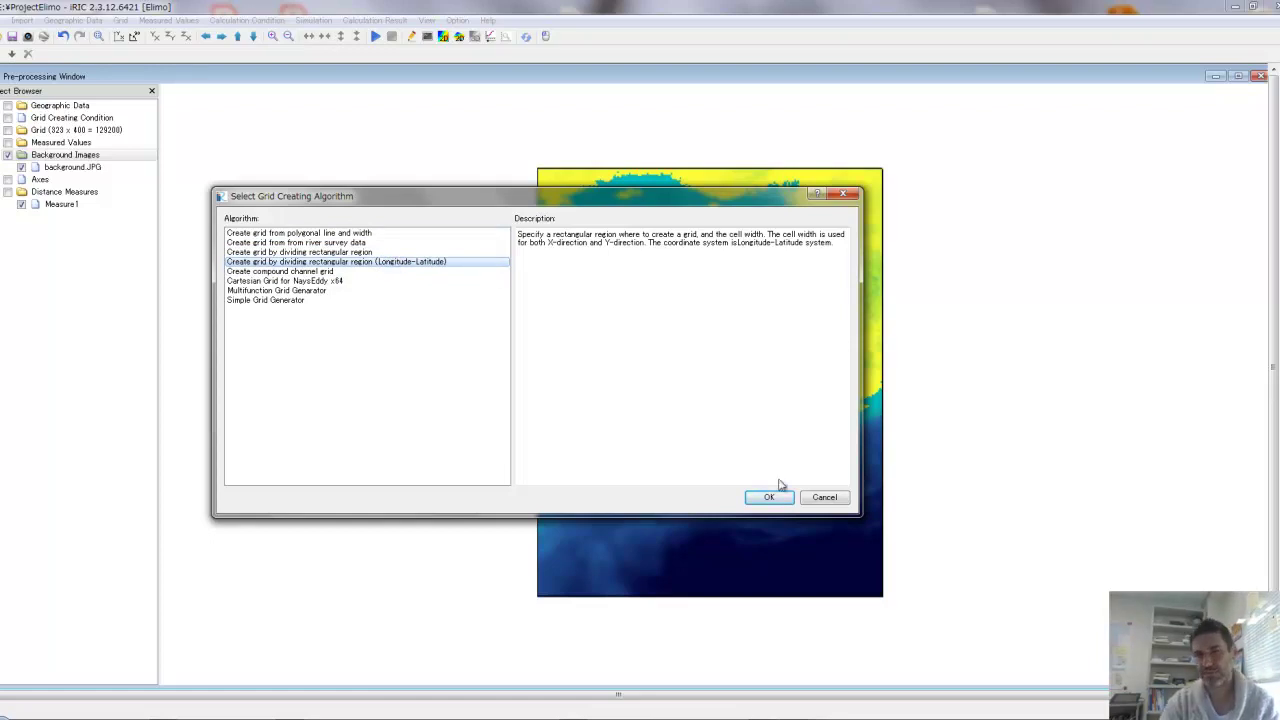
click(820, 497)
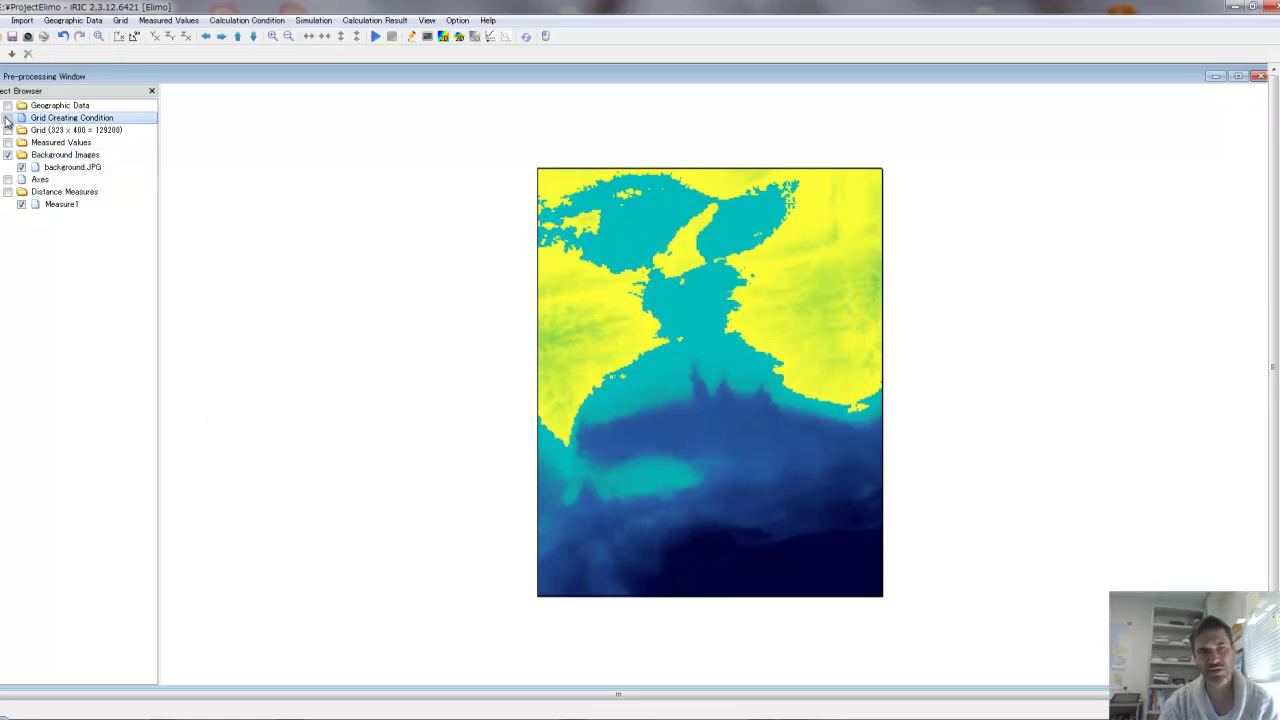
Show the existing 323 × 400 computational grid over the elevation map.
click(8, 120)
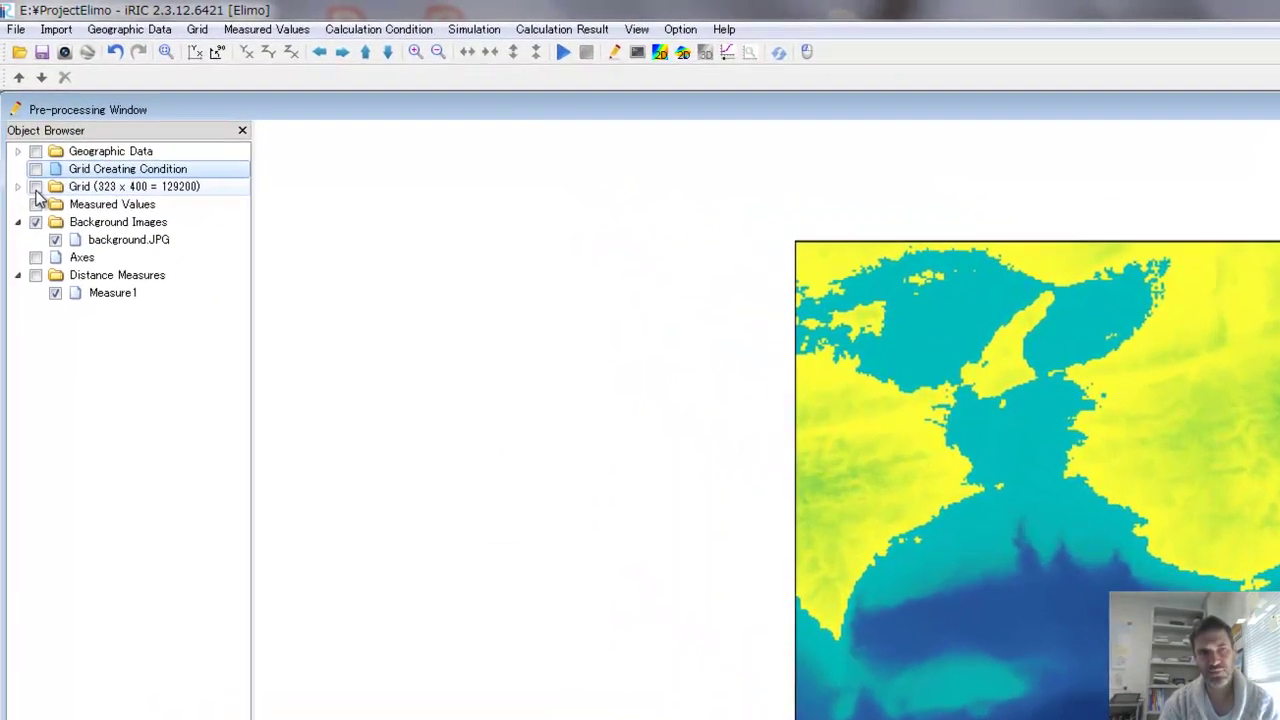
click(36, 188)
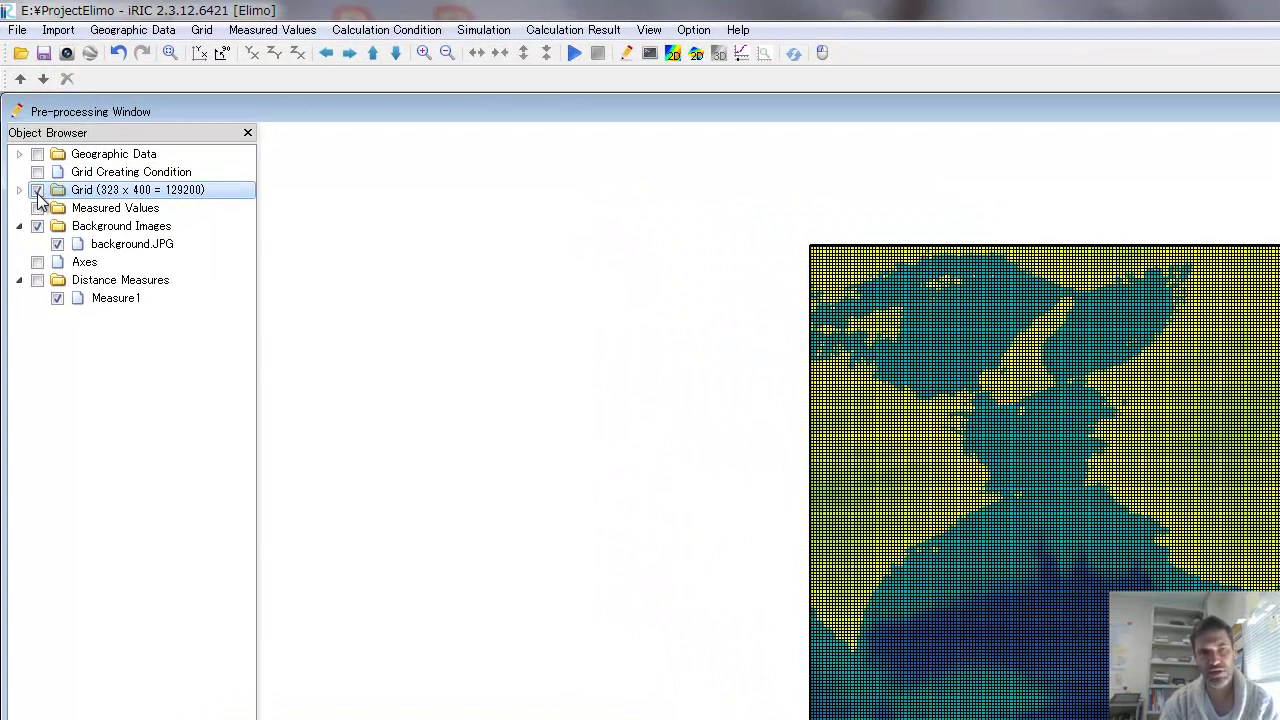
right_click(128, 197)
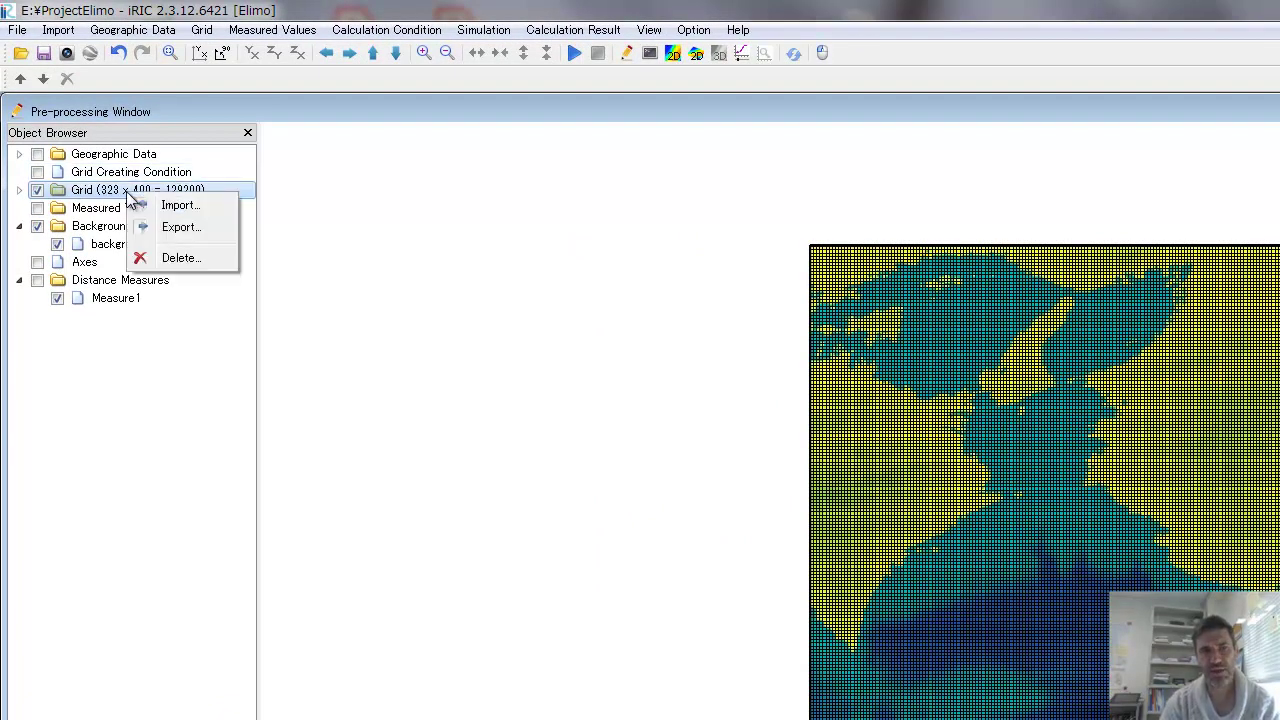
key(Escape)
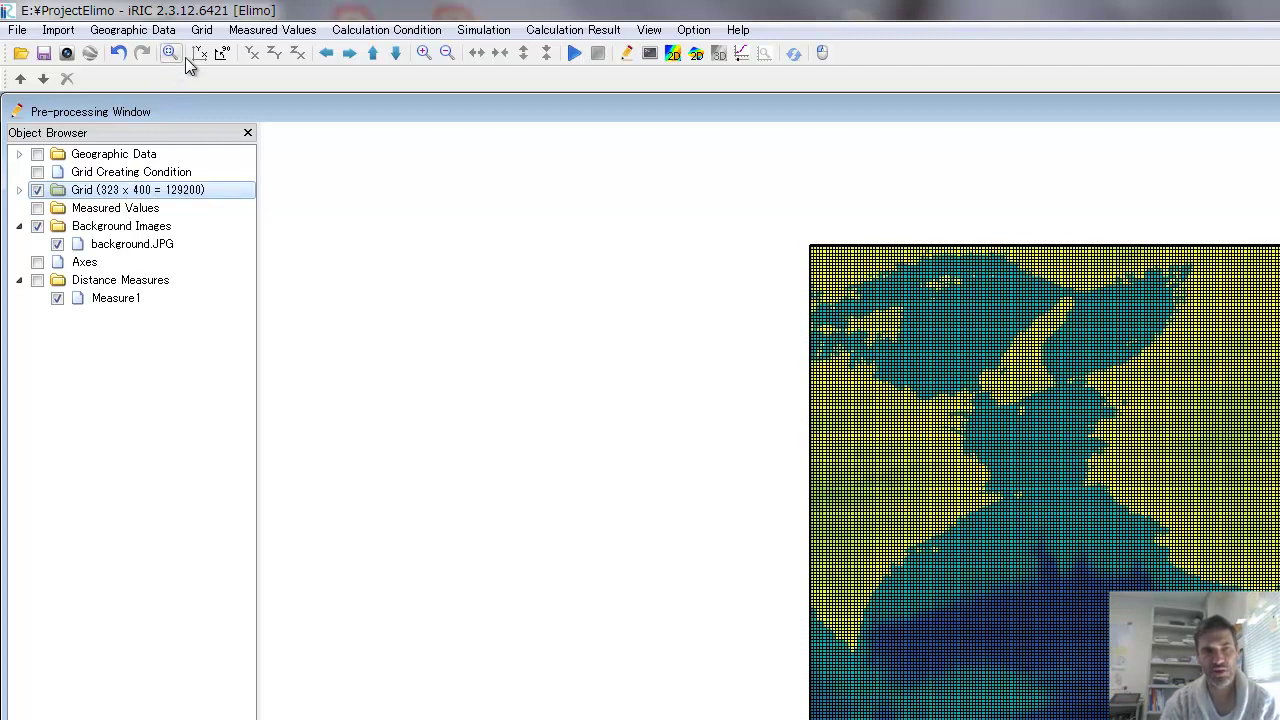
Review the Grid Creation values (0.006-degree spacing, 134.008–135.941 longitude) and cancel without changes.
click(207, 35)
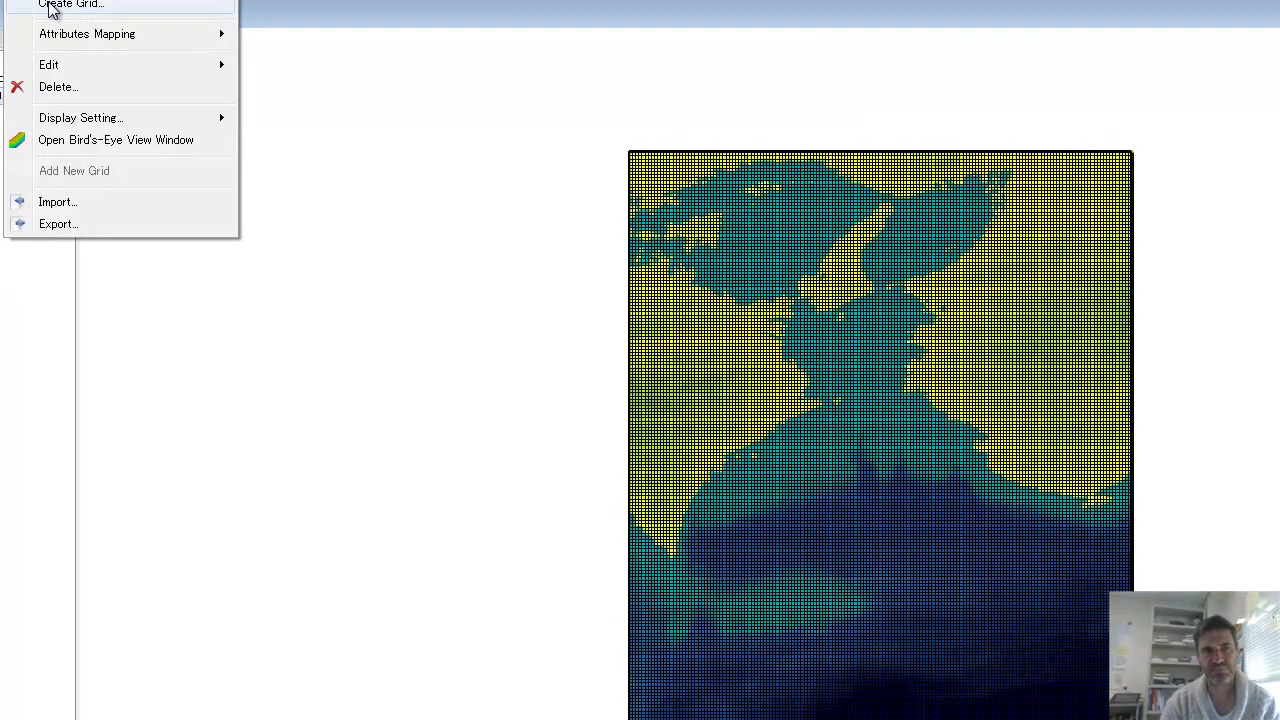
click(50, 7)
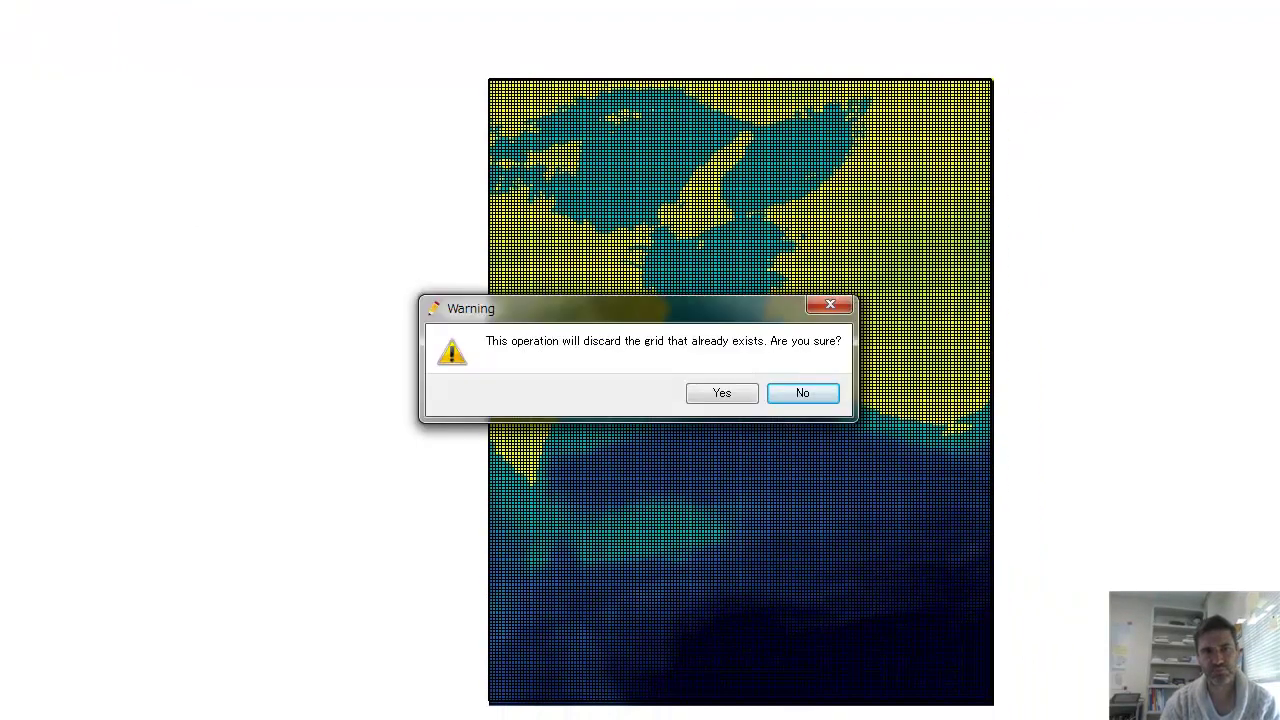
click(725, 394)
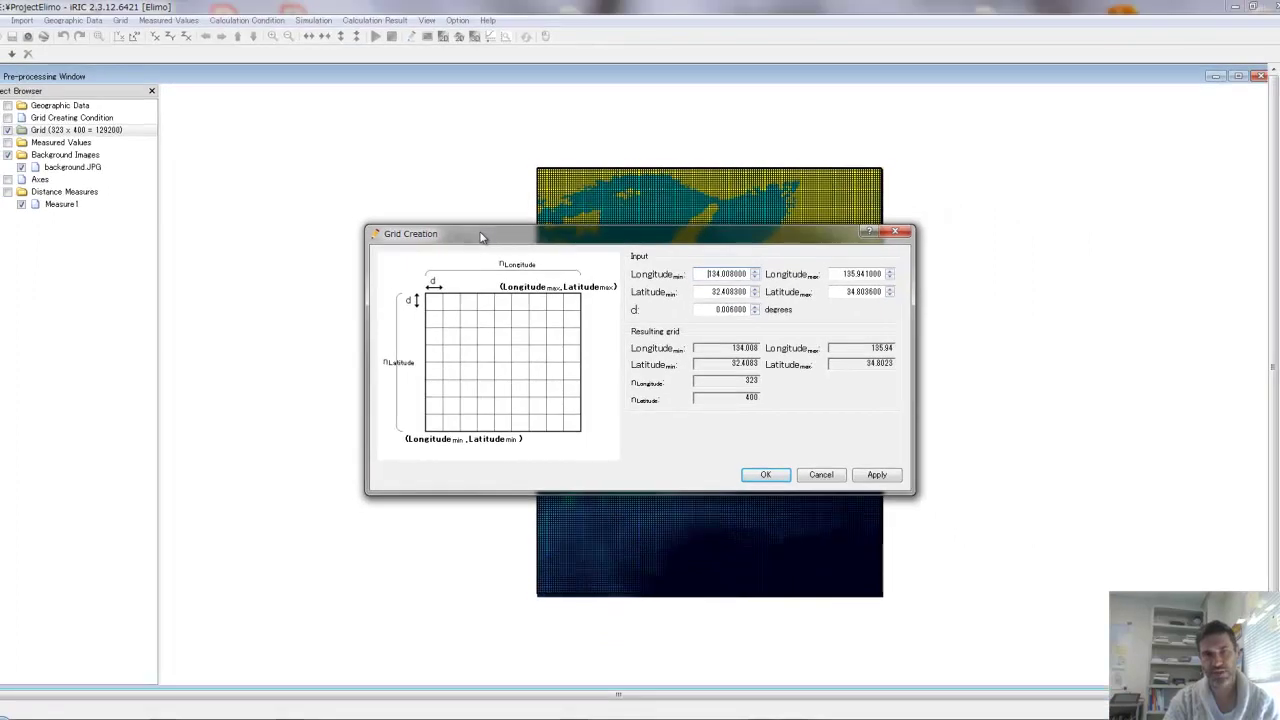
drag(480, 237, 365, 216)
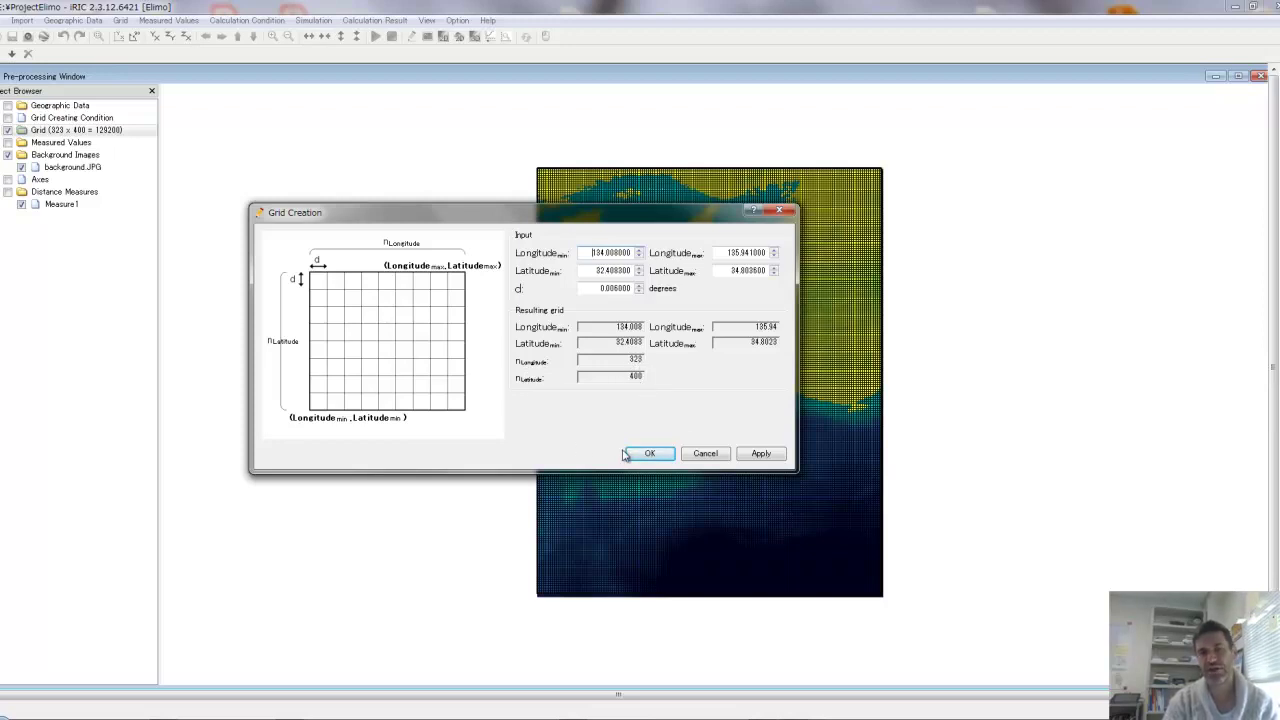
click(703, 453)
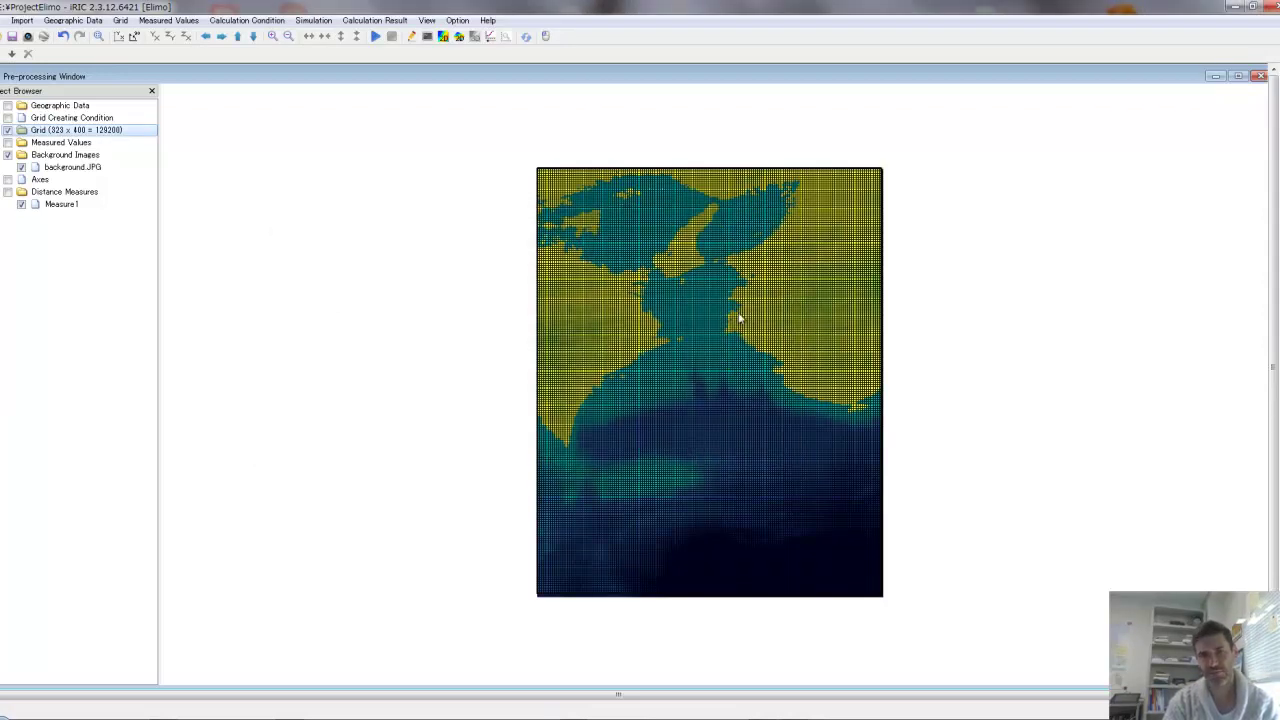
click(272, 36)
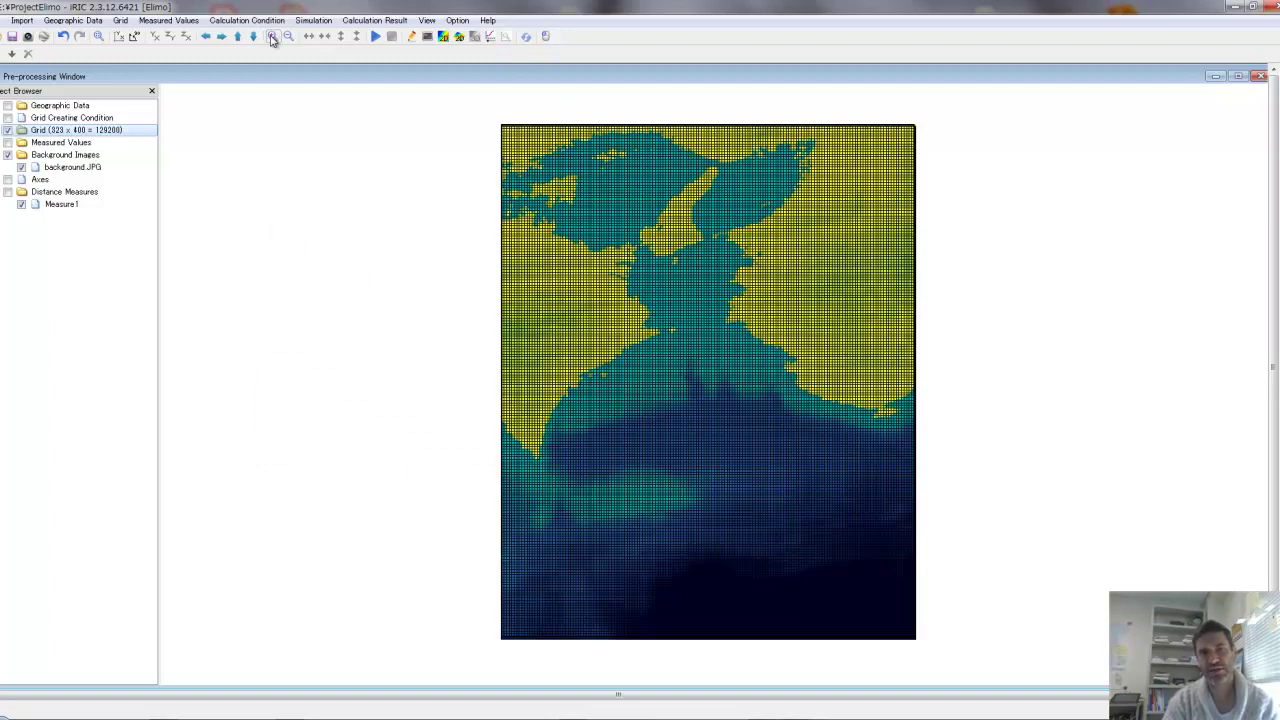
click(272, 36)
click(272, 36)
click(272, 36)
click(272, 36)
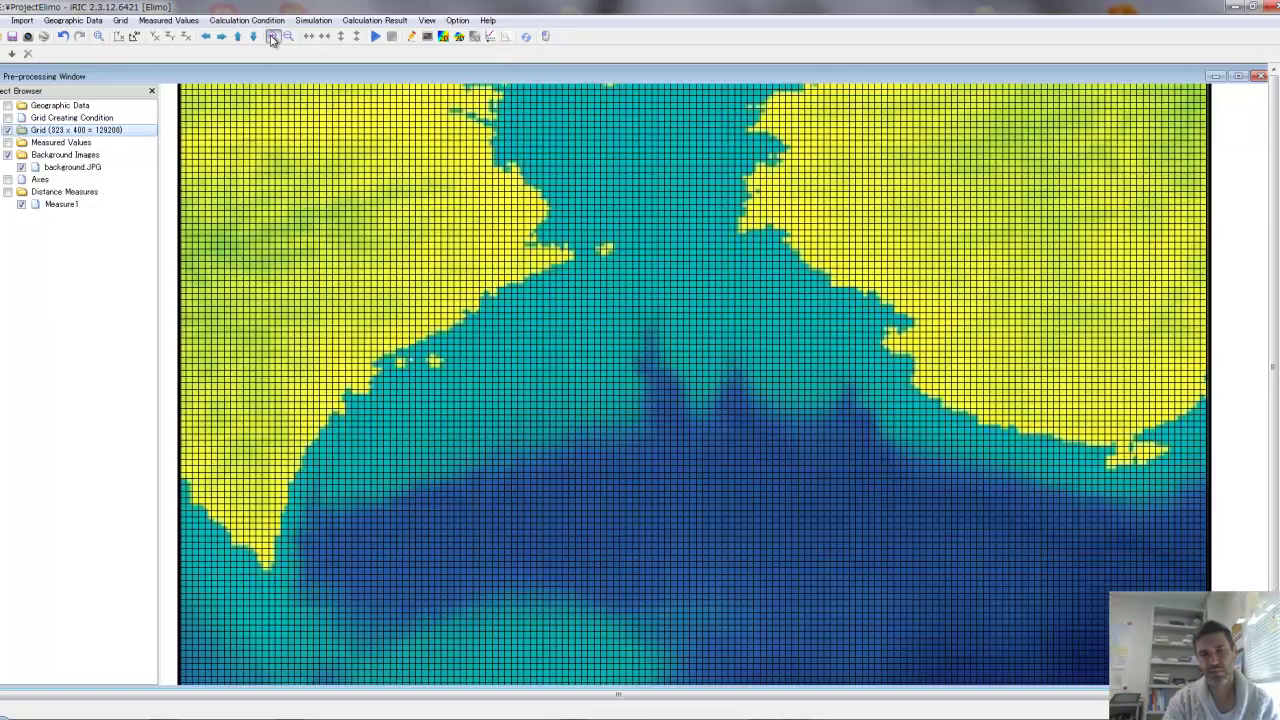
click(272, 36)
click(272, 36)
click(272, 36)
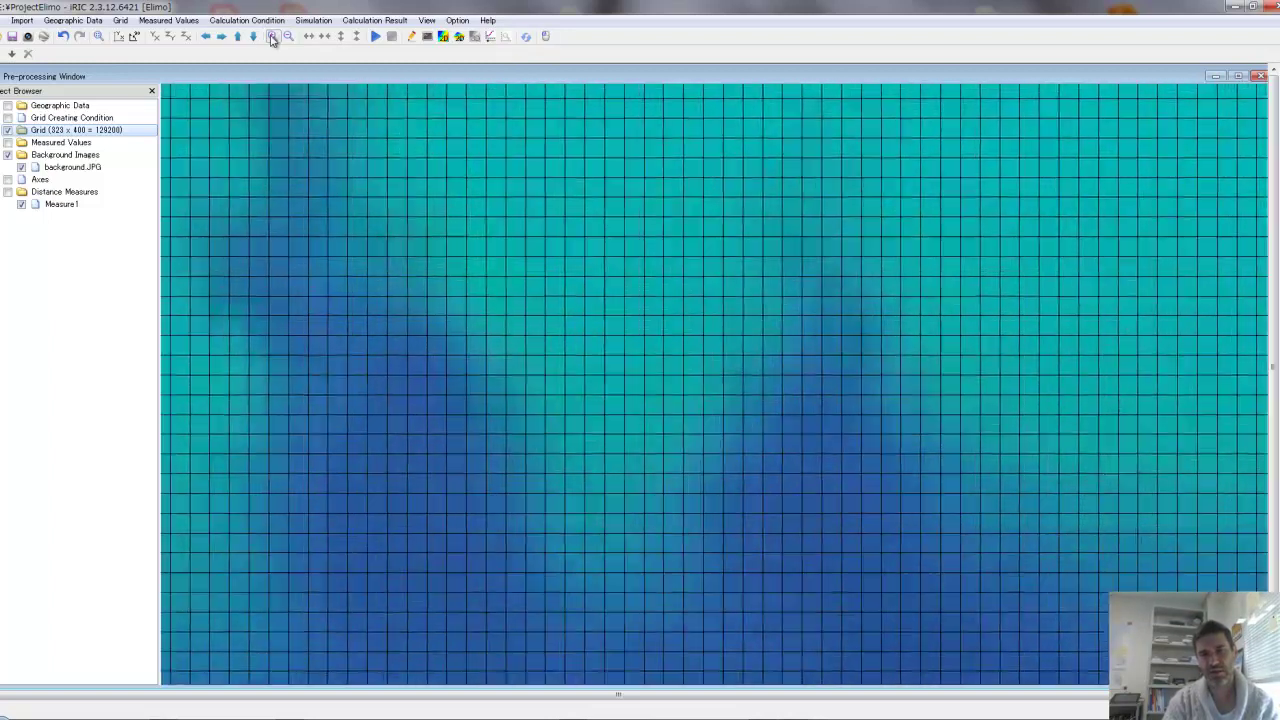
click(272, 36)
click(272, 36)
click(272, 36)
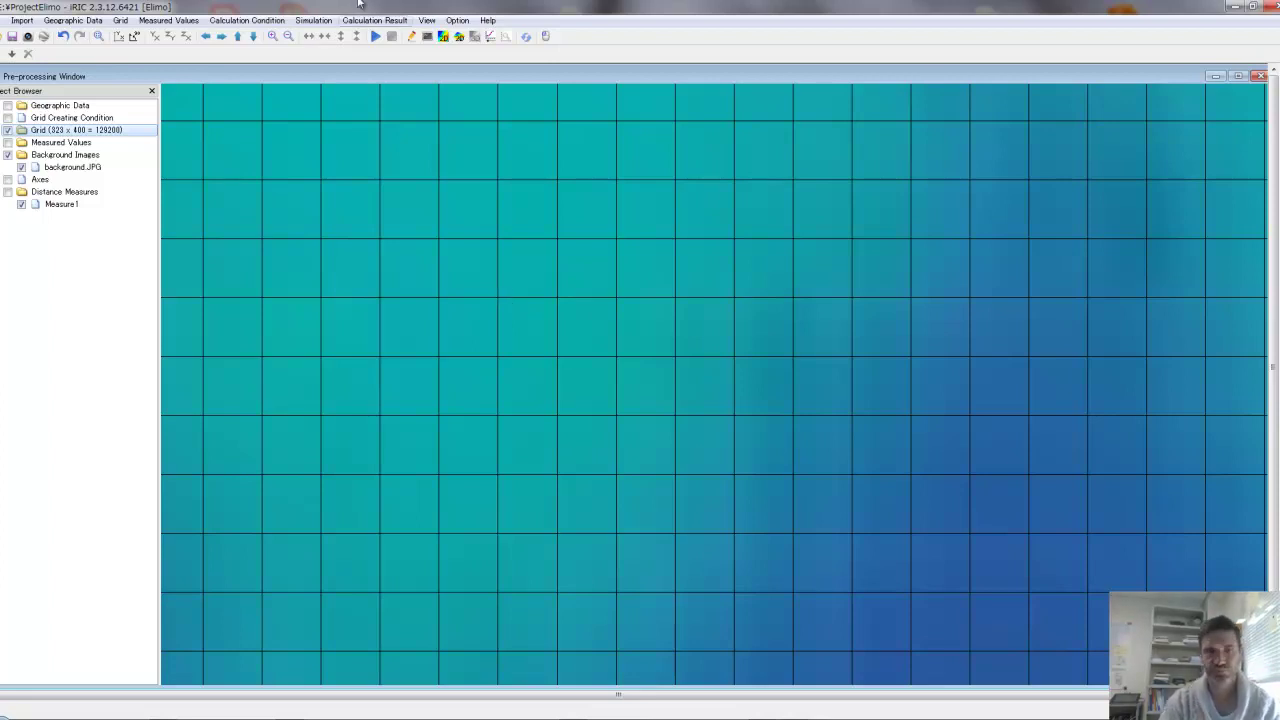
click(287, 36)
click(287, 36)
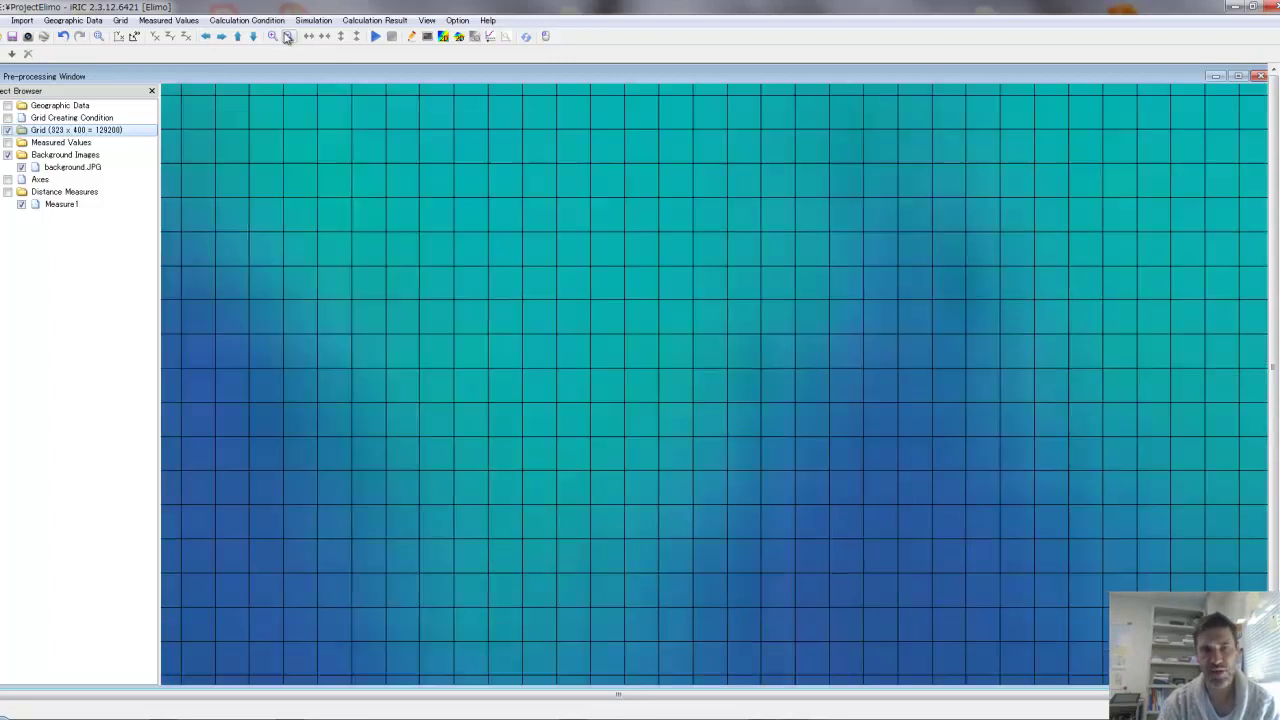
click(287, 36)
click(287, 36)
click(287, 36)
click(287, 36)
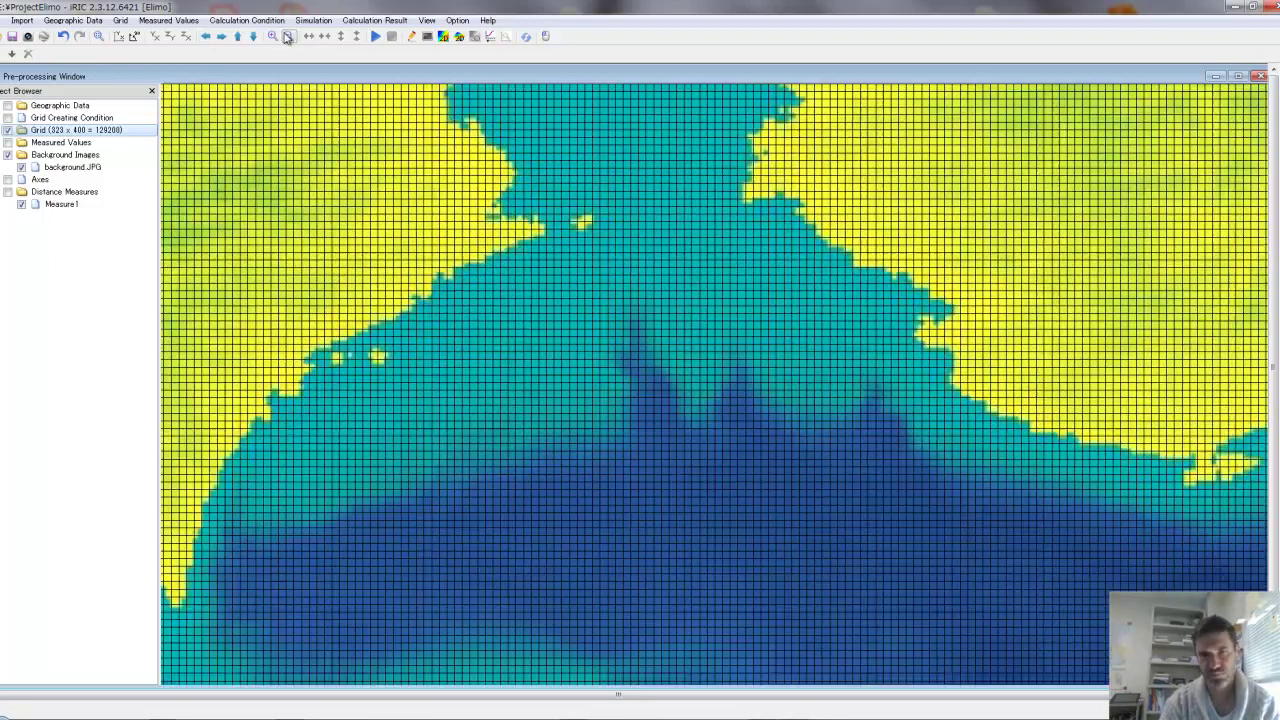
click(287, 36)
click(287, 36)
click(287, 36)
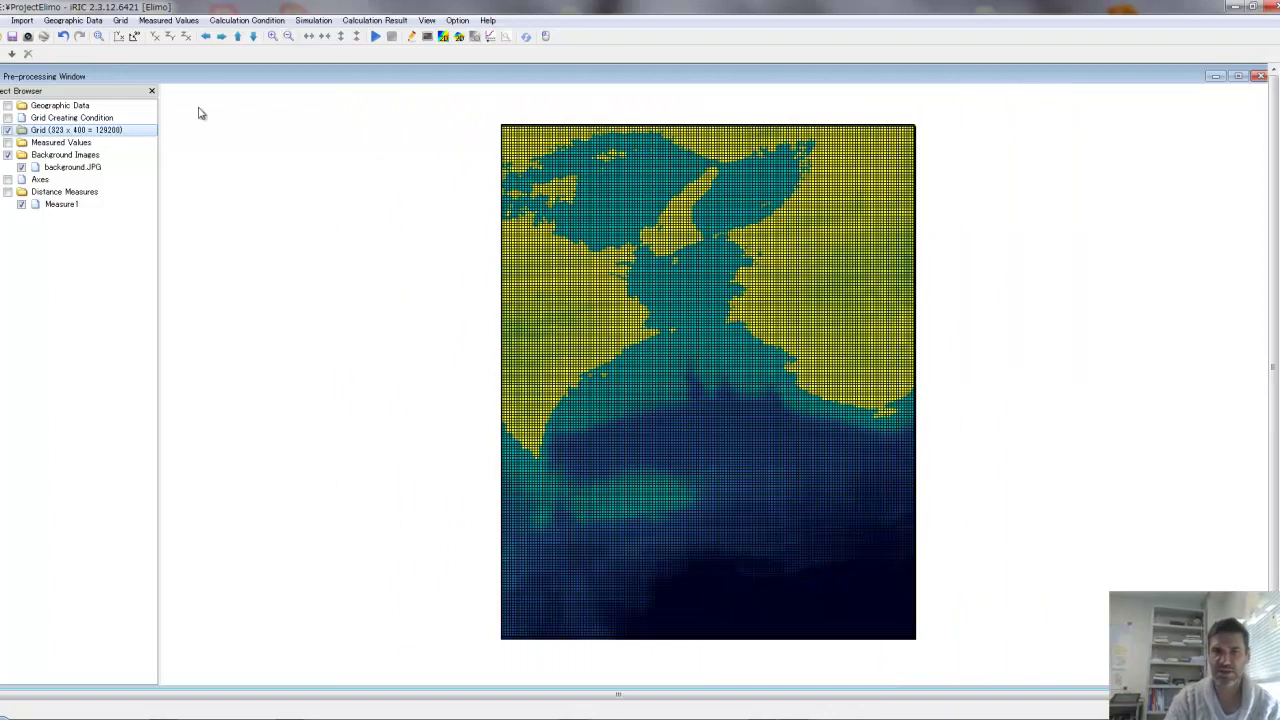
click(8, 106)
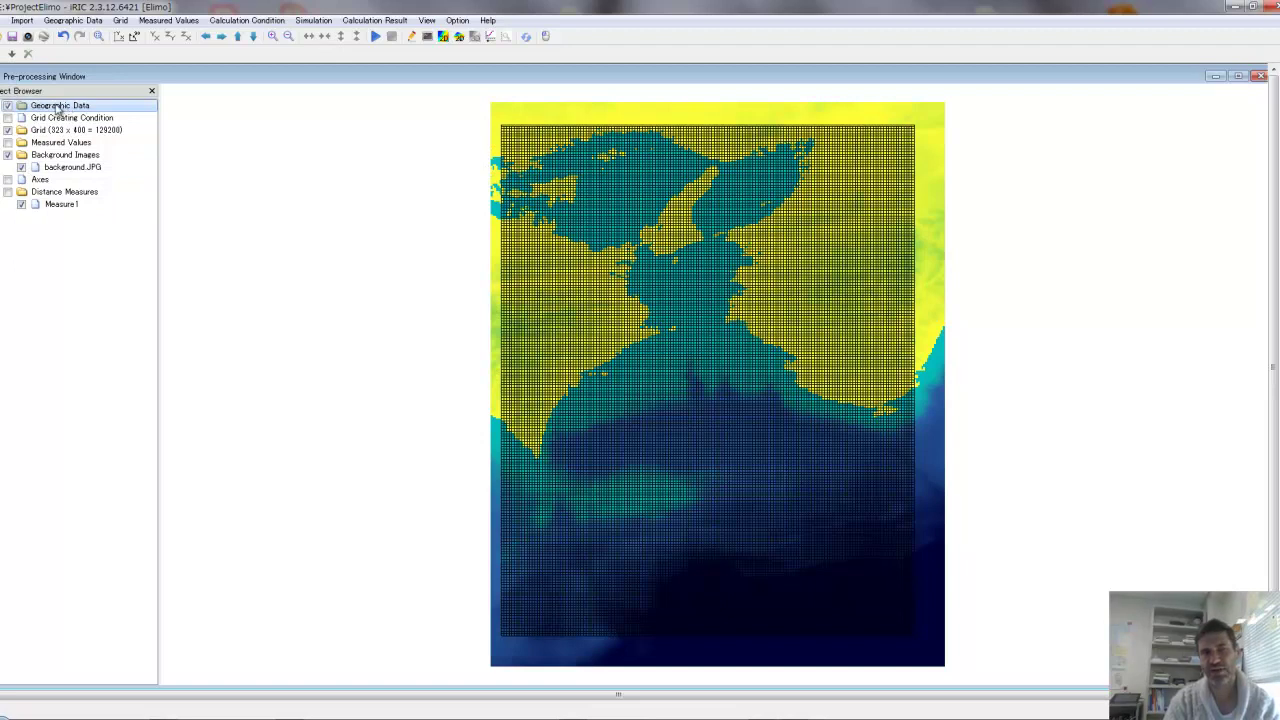
click(2, 106)
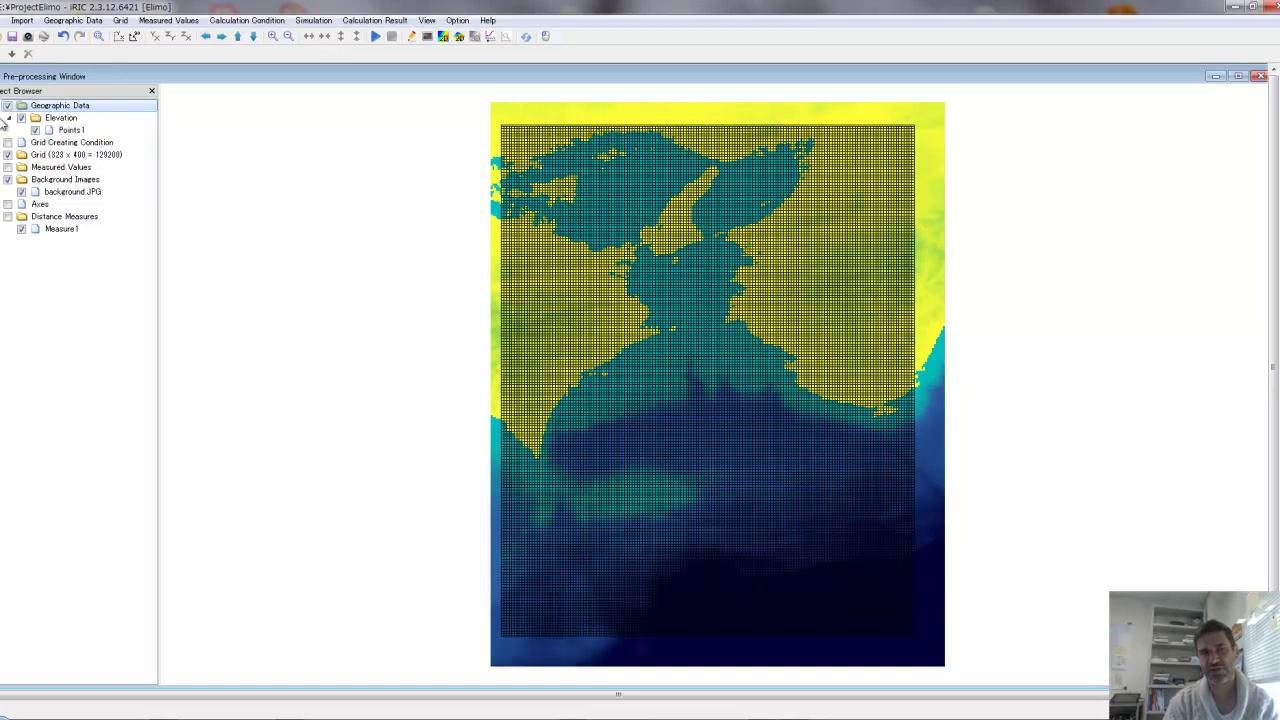
right_click(50, 120)
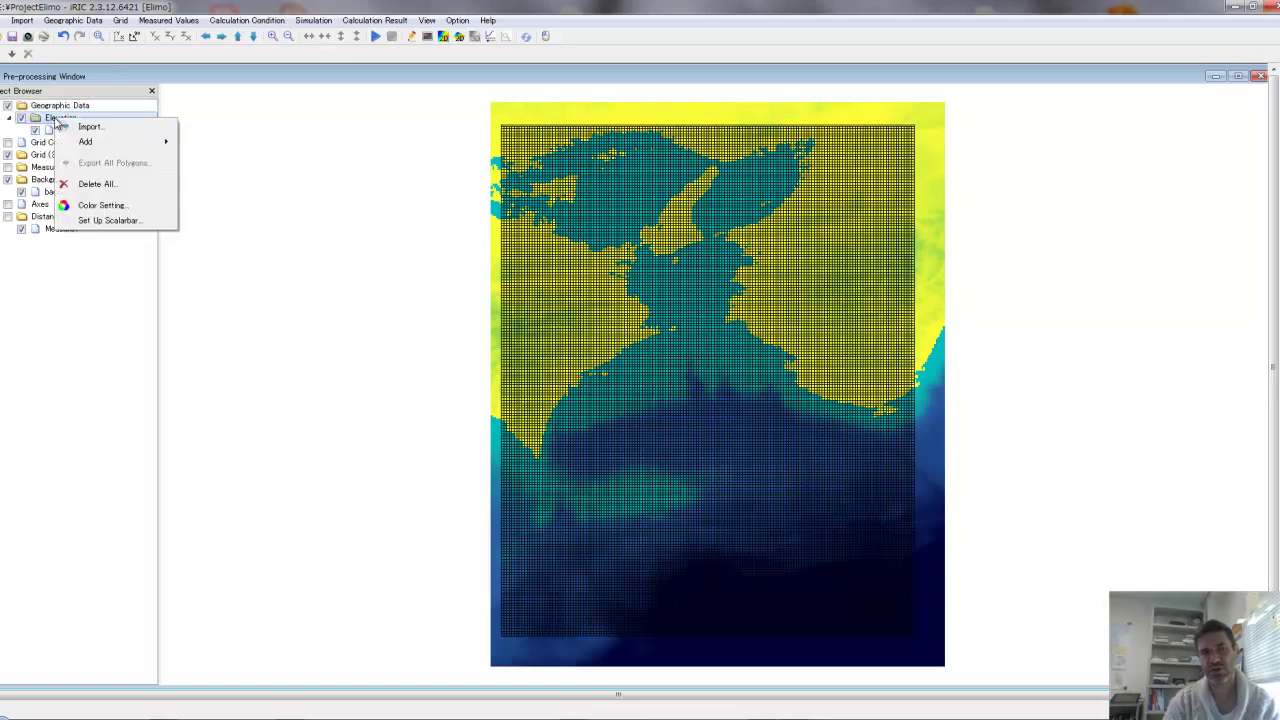
click(84, 127)
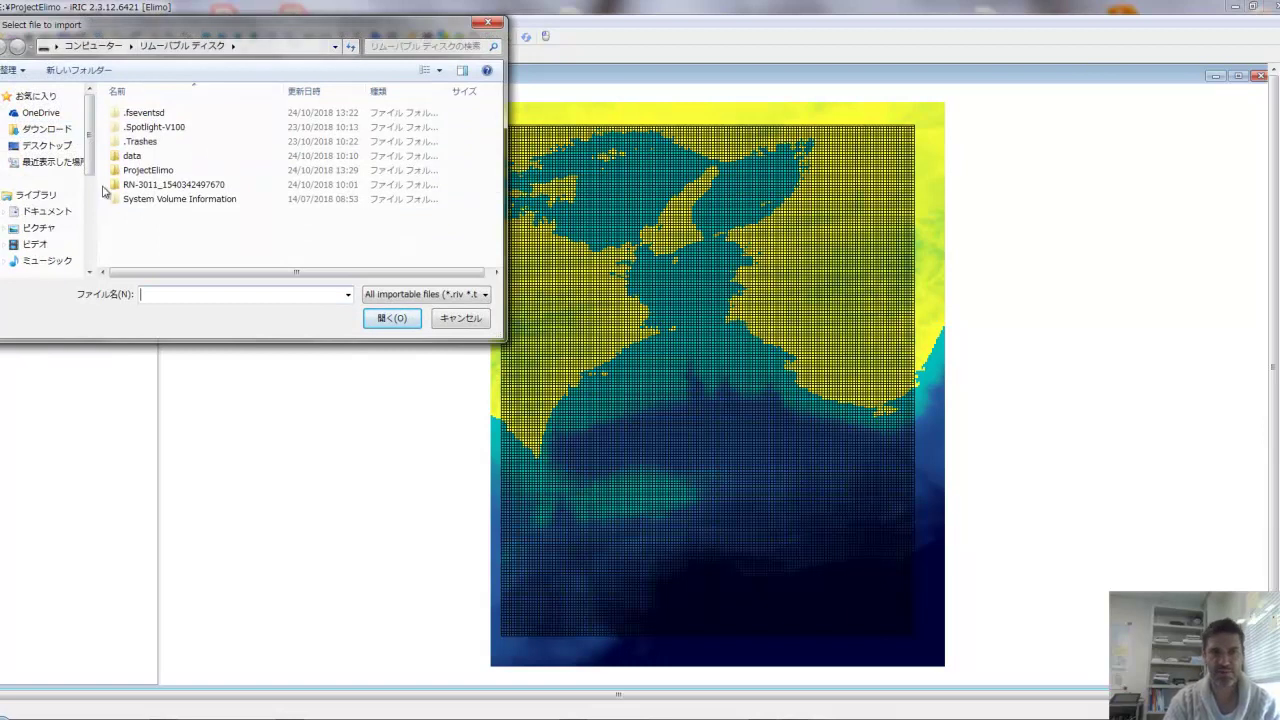
drag(88, 170, 88, 248)
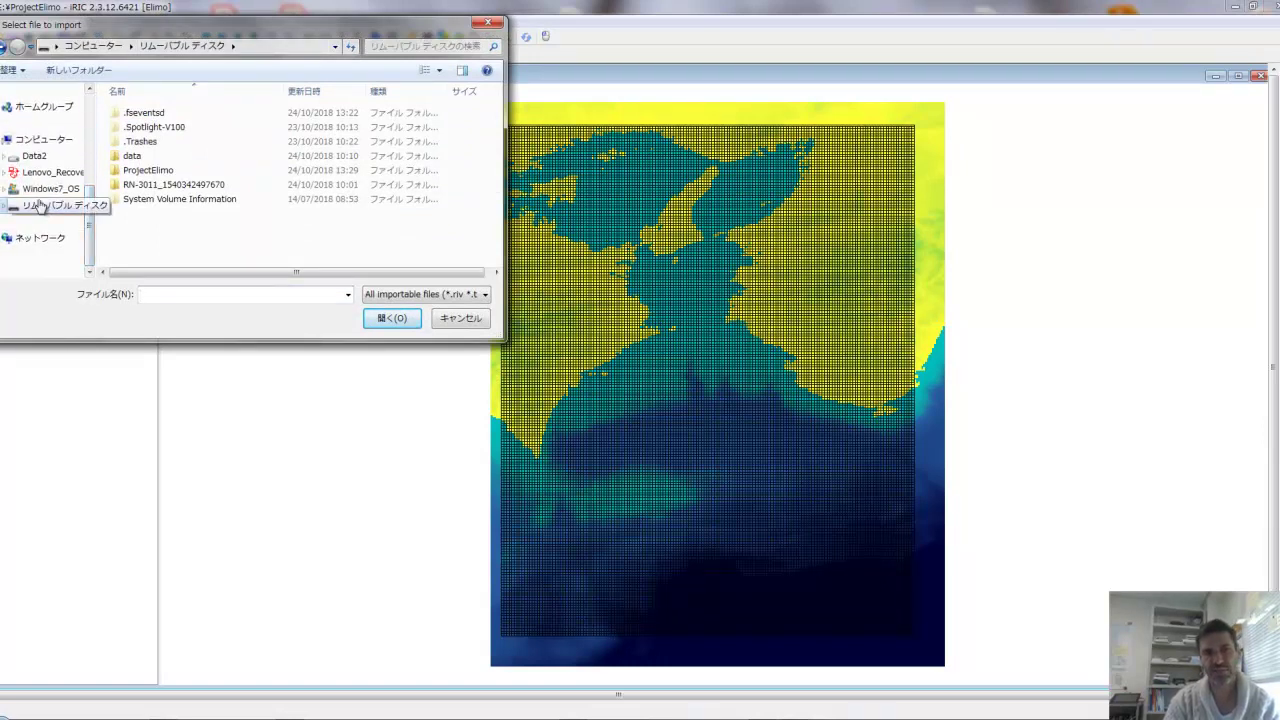
double_click(152, 186)
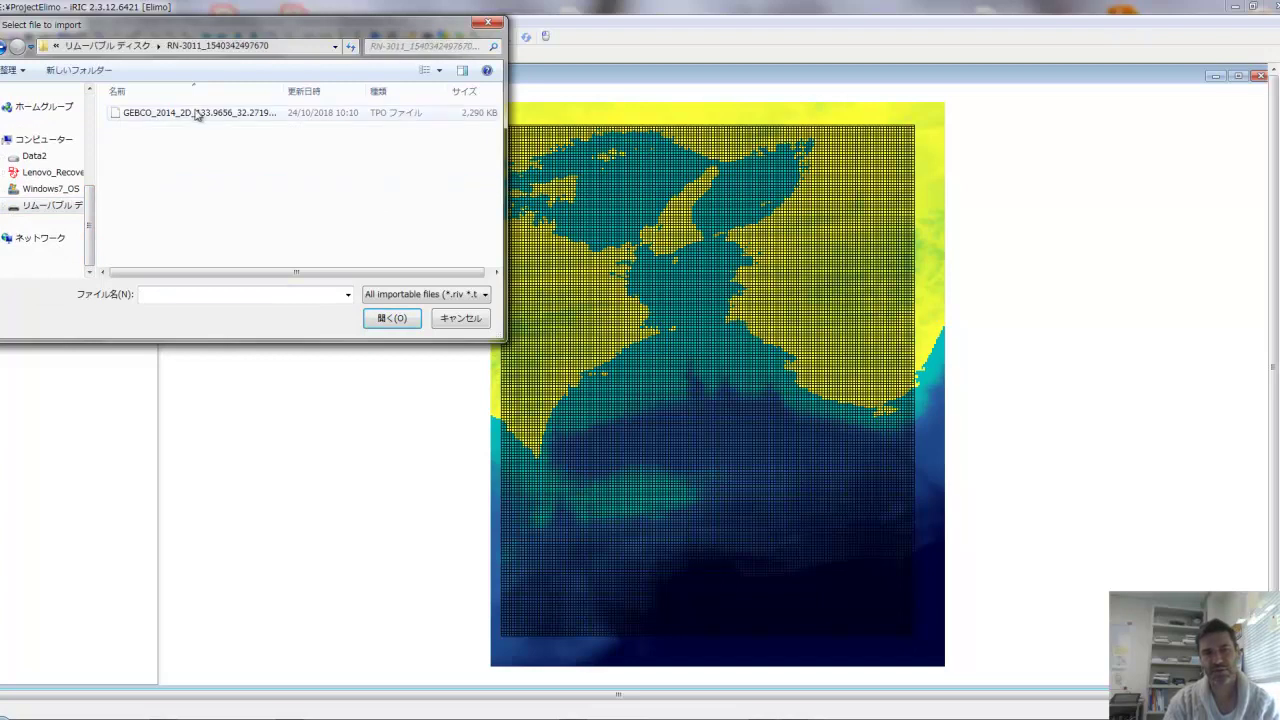
drag(279, 93, 437, 94)
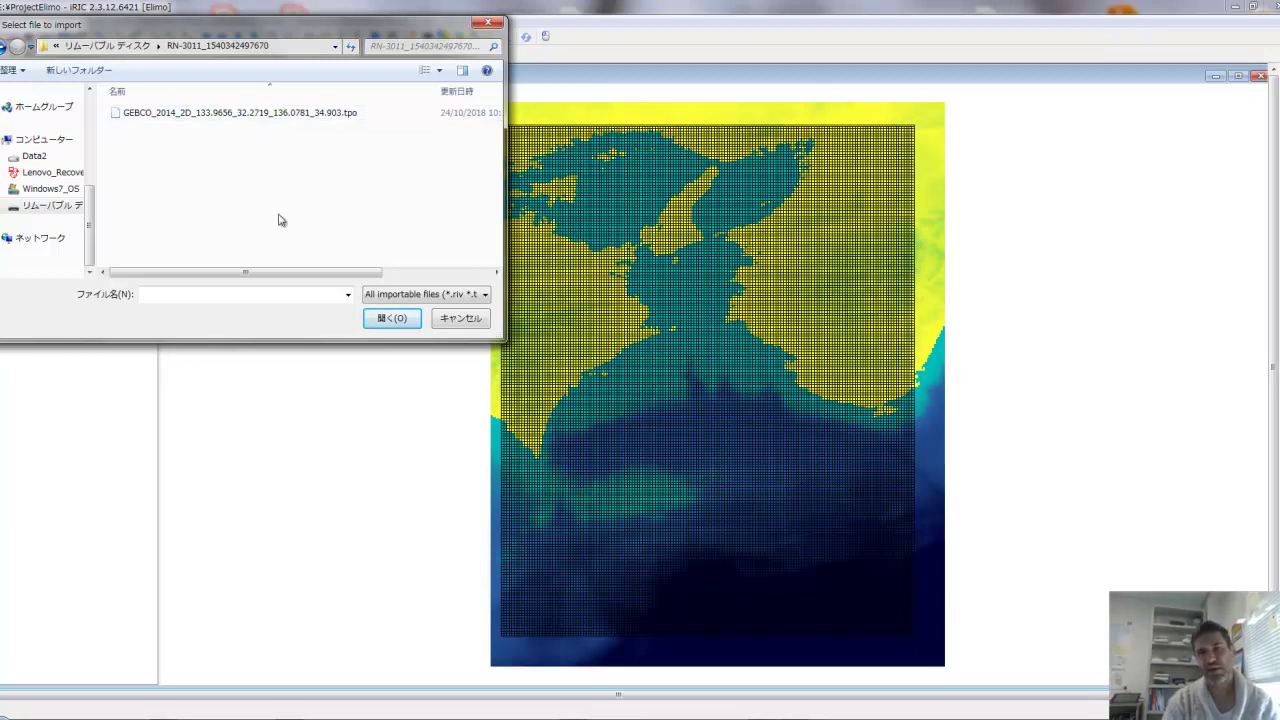
click(459, 318)
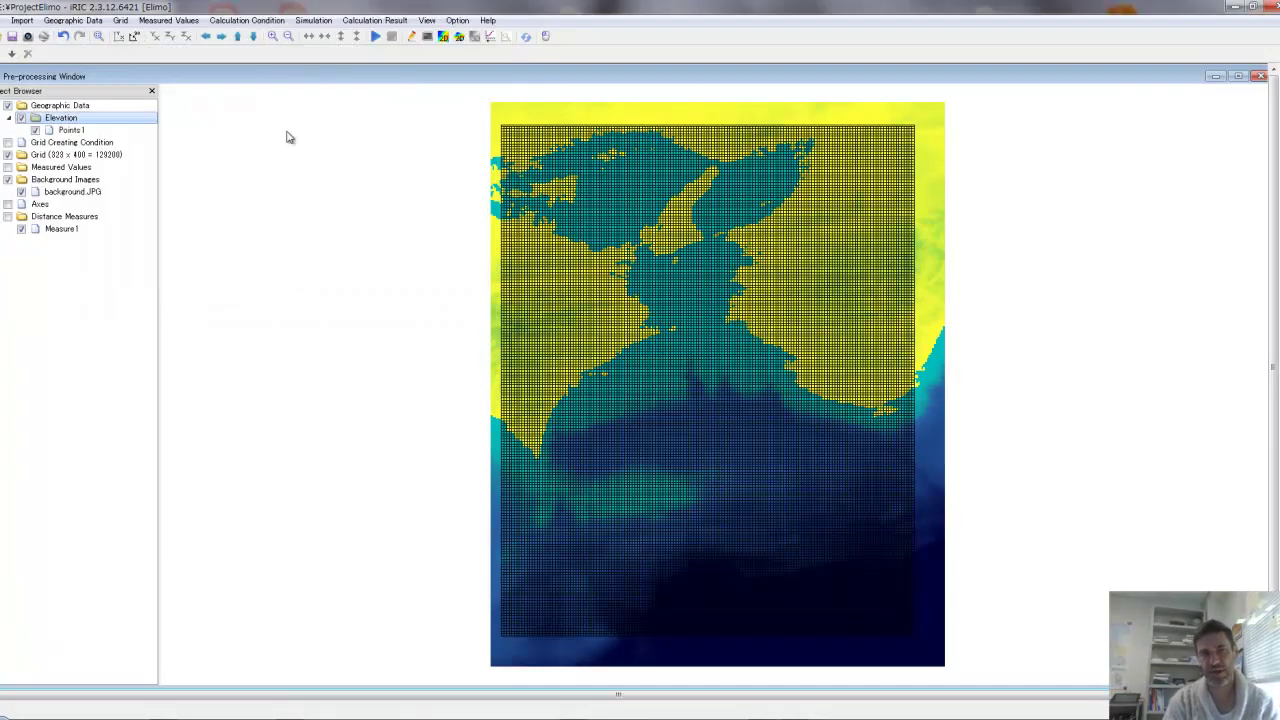
click(35, 130)
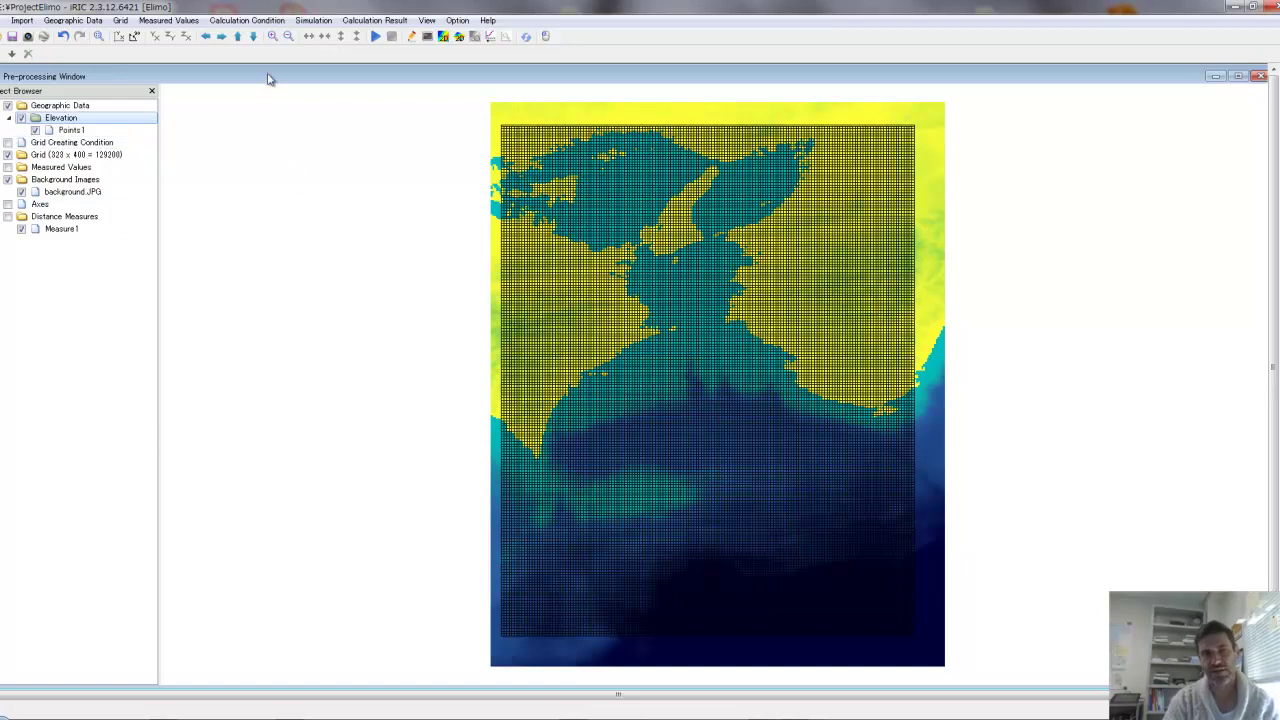
Review fault rupture and computing conditions (1800 max time steps, output every 10), then save.
click(236, 22)
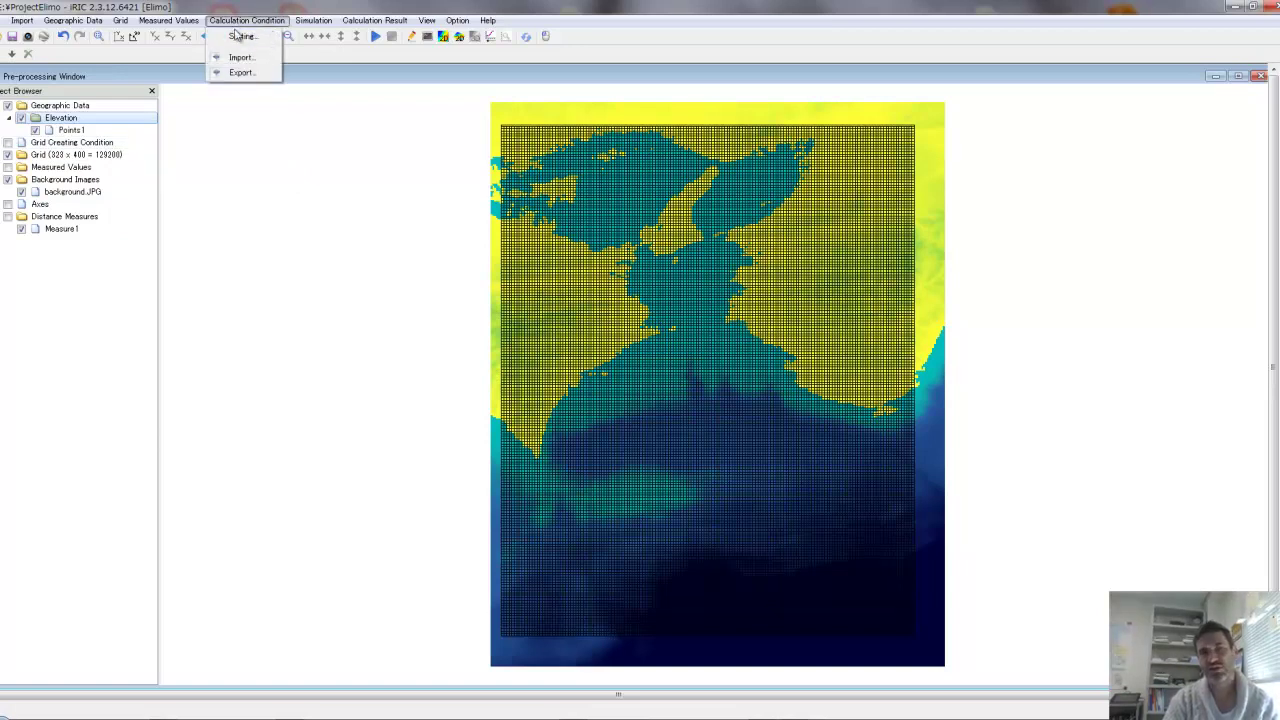
click(240, 37)
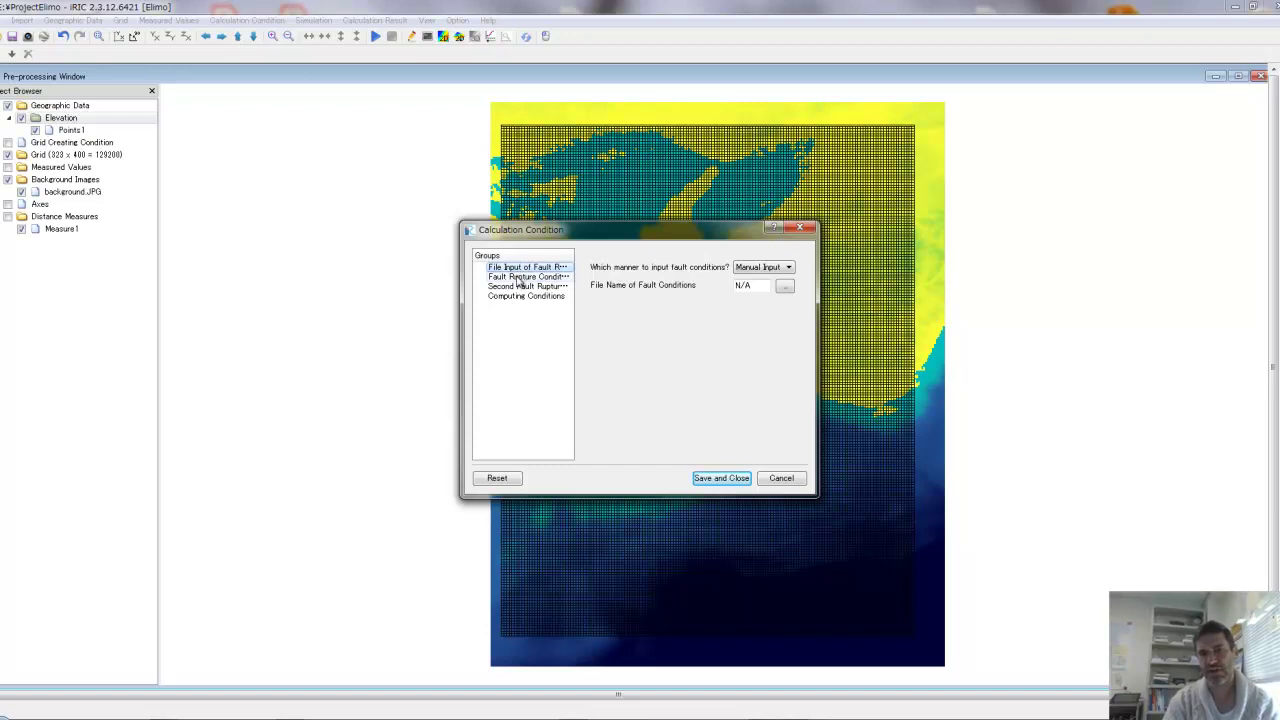
click(520, 277)
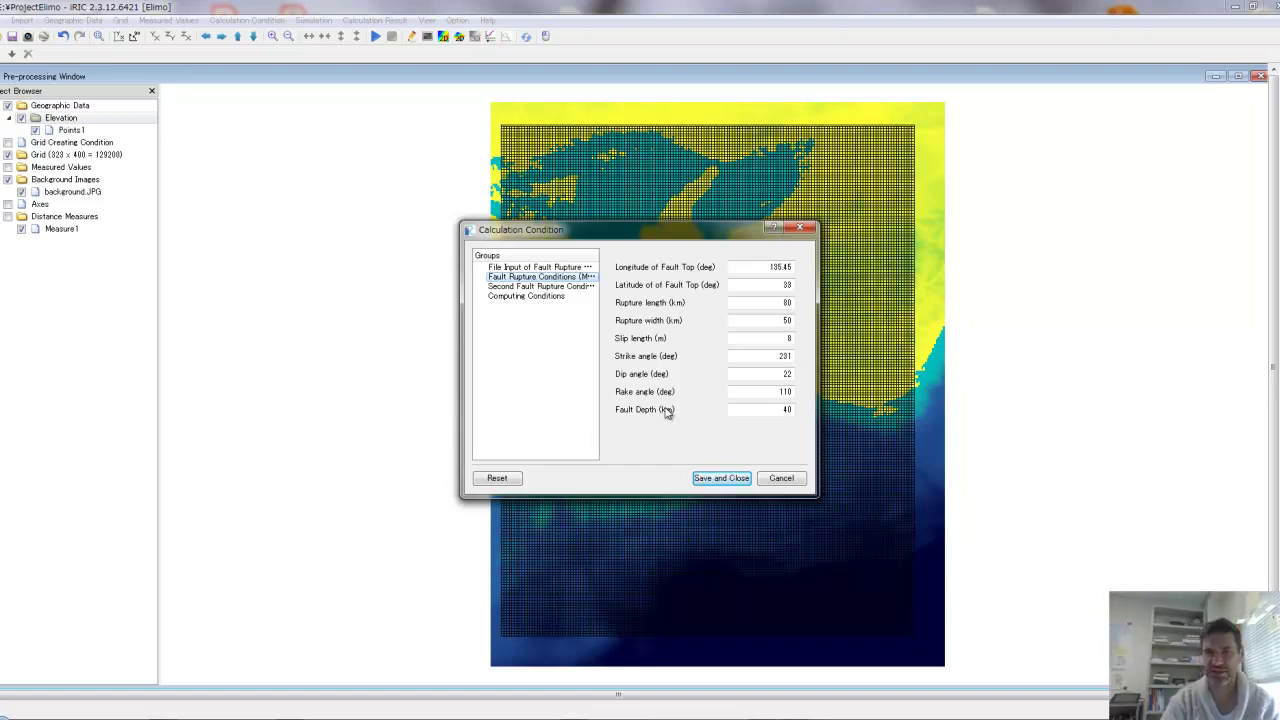
click(525, 297)
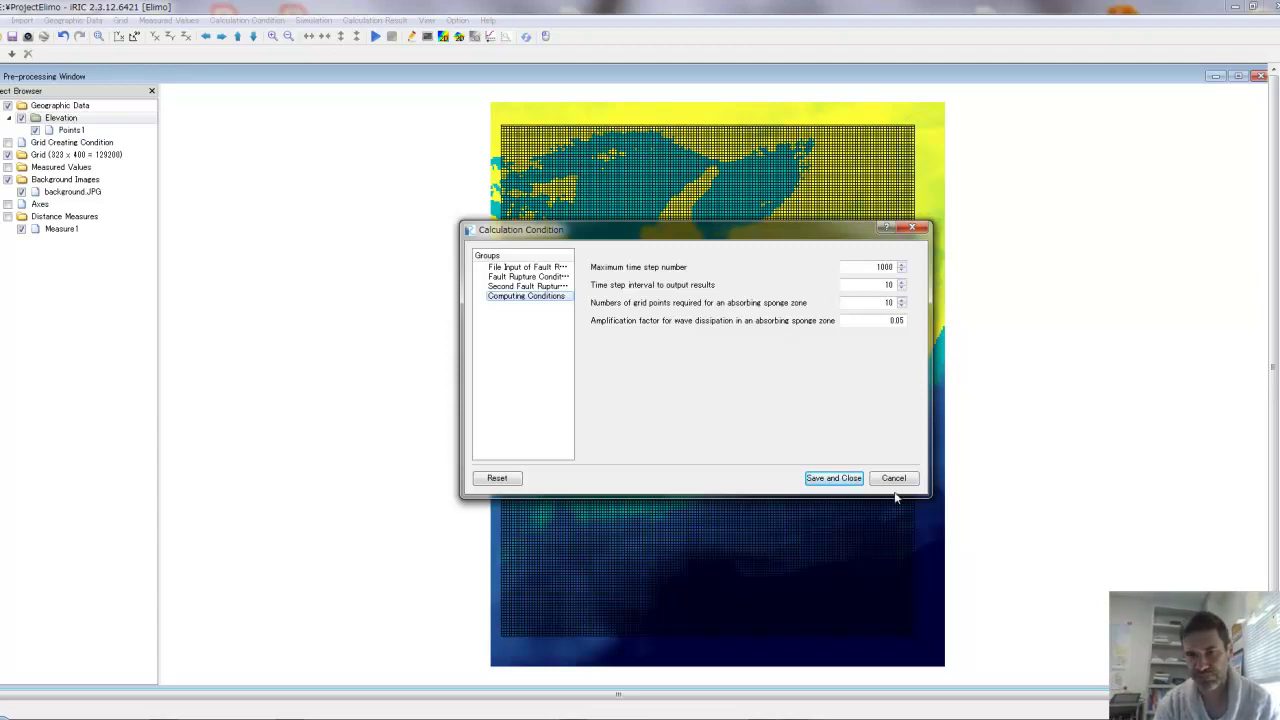
click(833, 479)
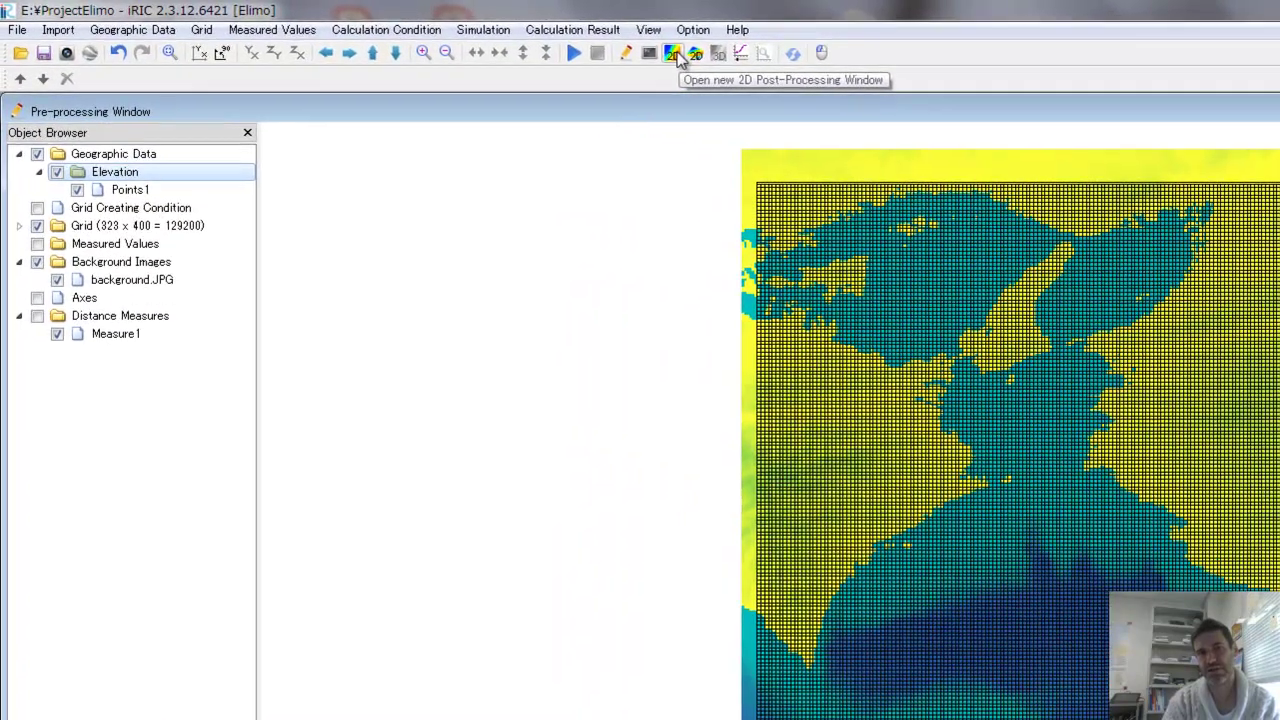
Open a maximized 2D post-processing view showing background.JPG coloured by SElevation.
click(675, 54)
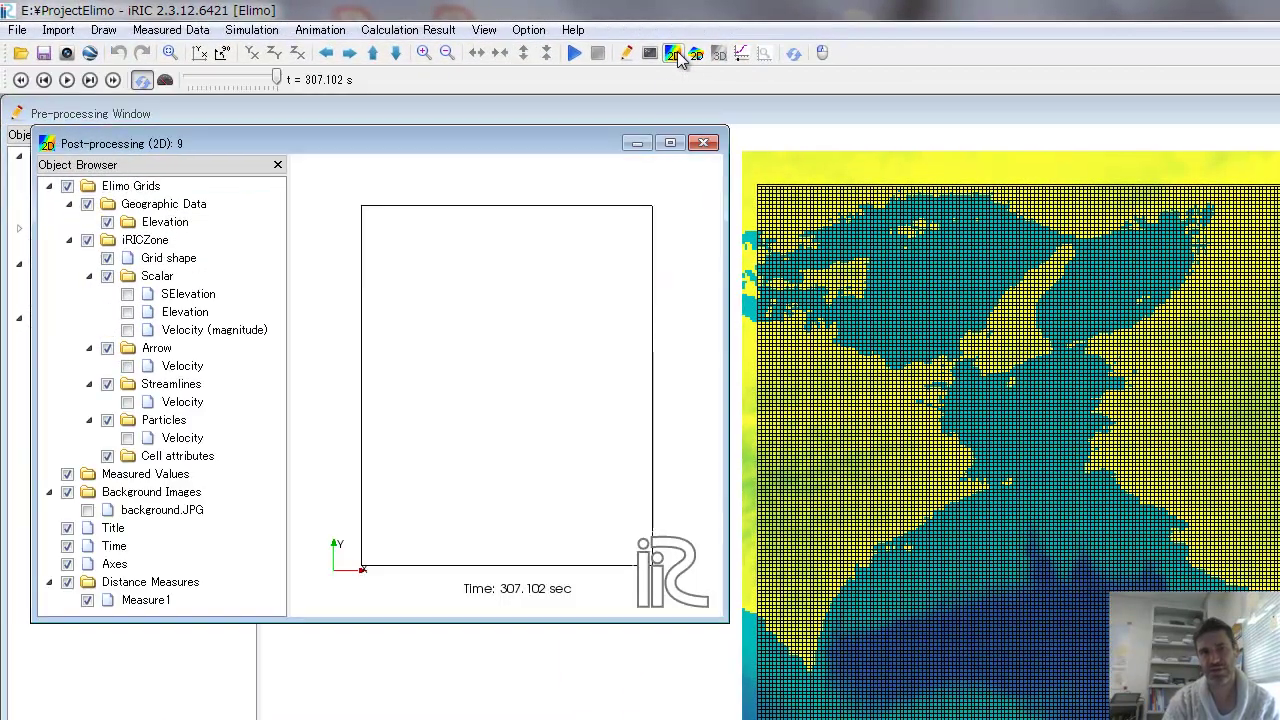
click(672, 144)
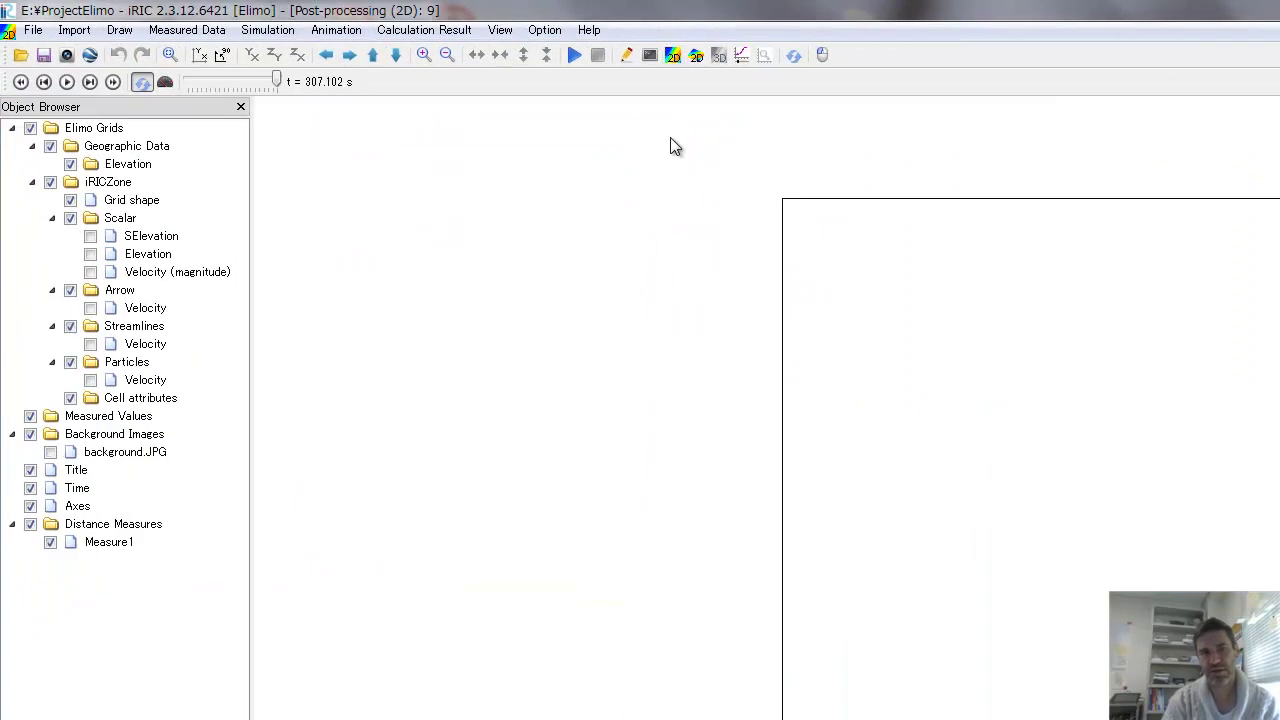
click(50, 452)
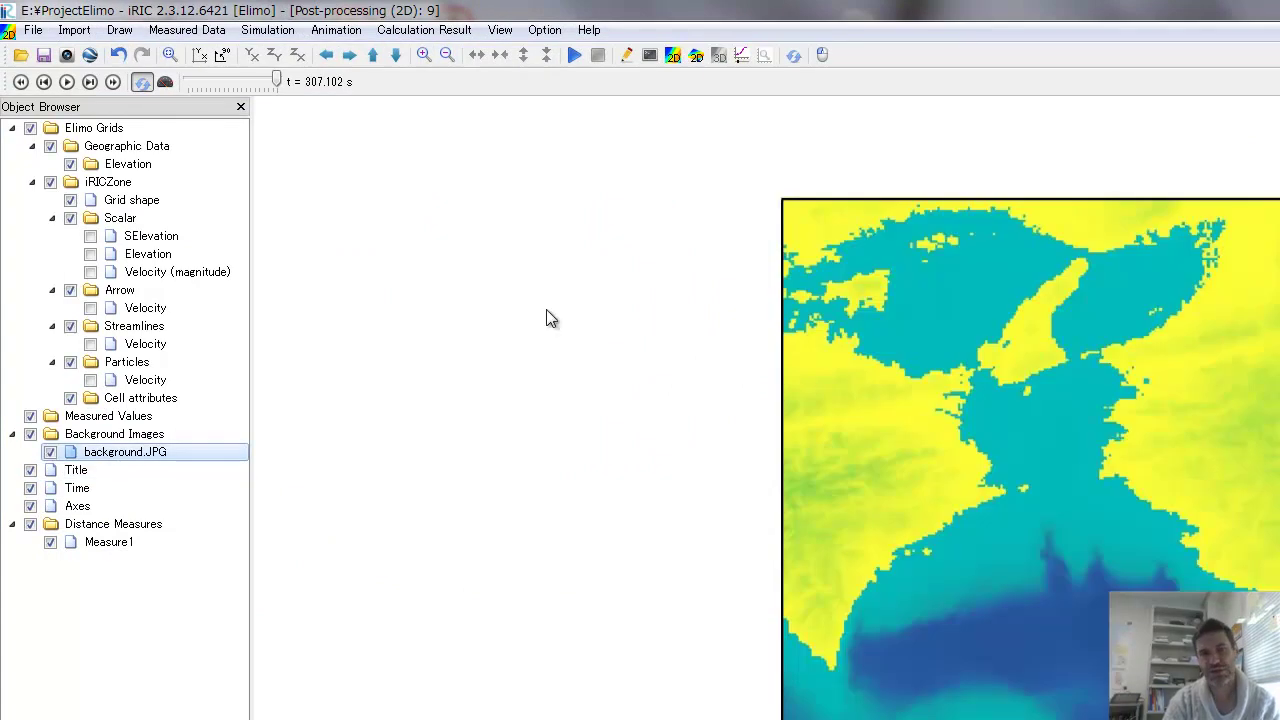
click(90, 238)
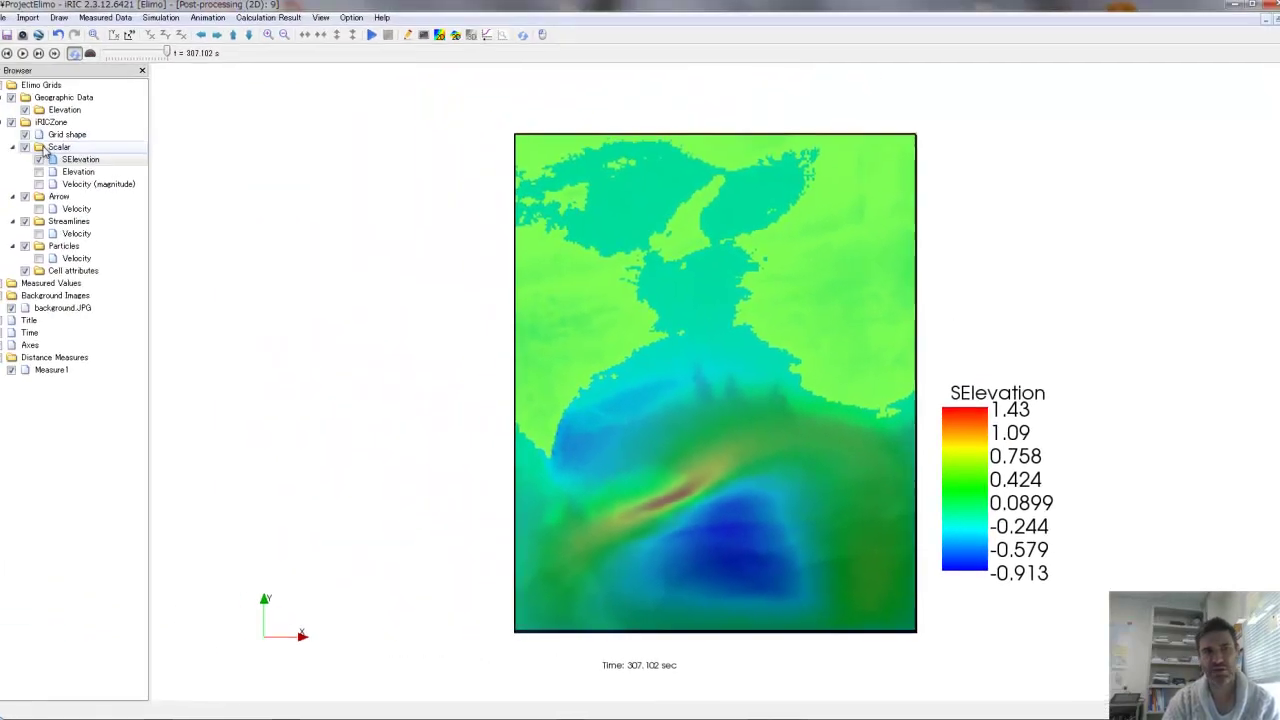
click(57, 149)
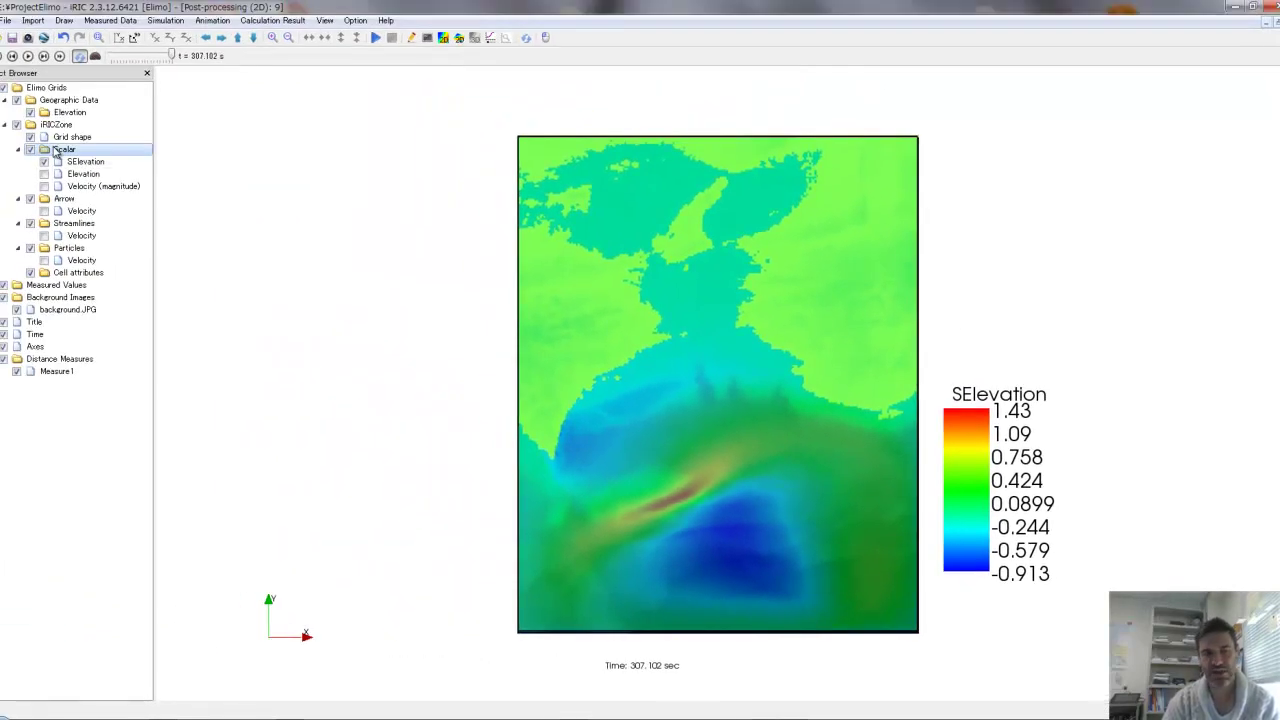
right_click(57, 150)
Set a fixed SElevation range of 0.1 to 1.2 with no fill outside it.
click(96, 157)
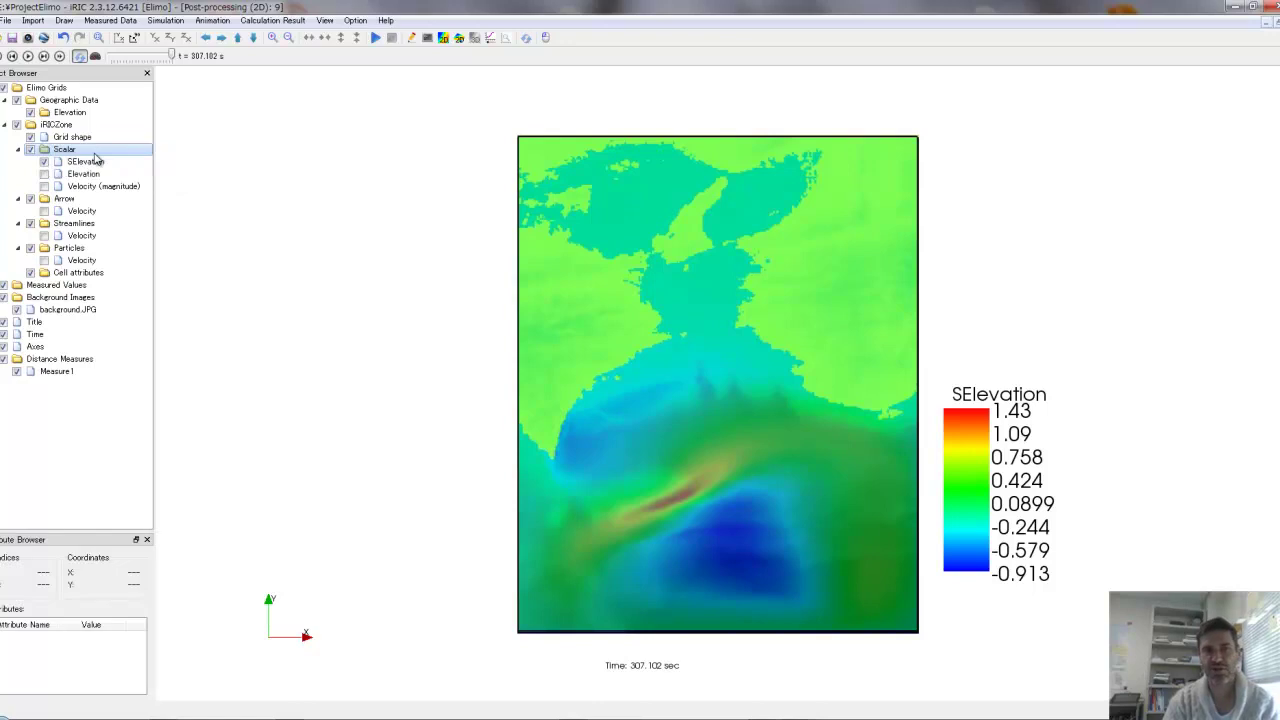
right_click(50, 155)
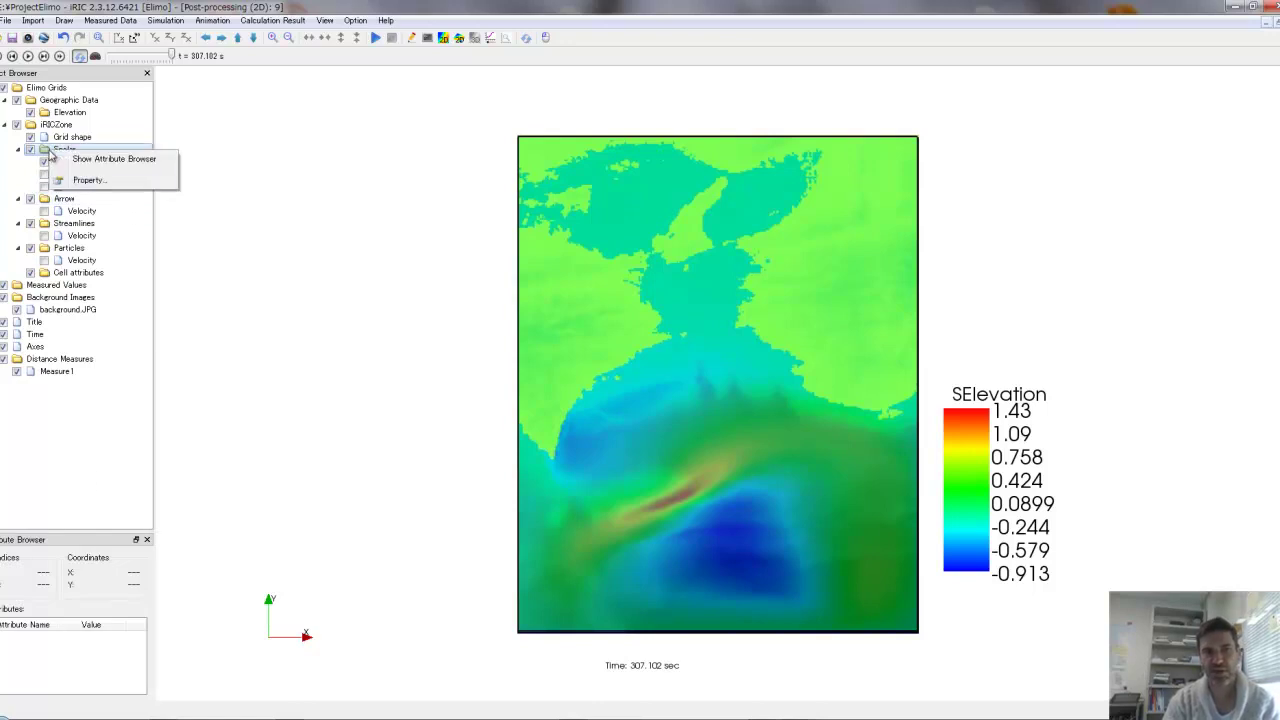
click(88, 178)
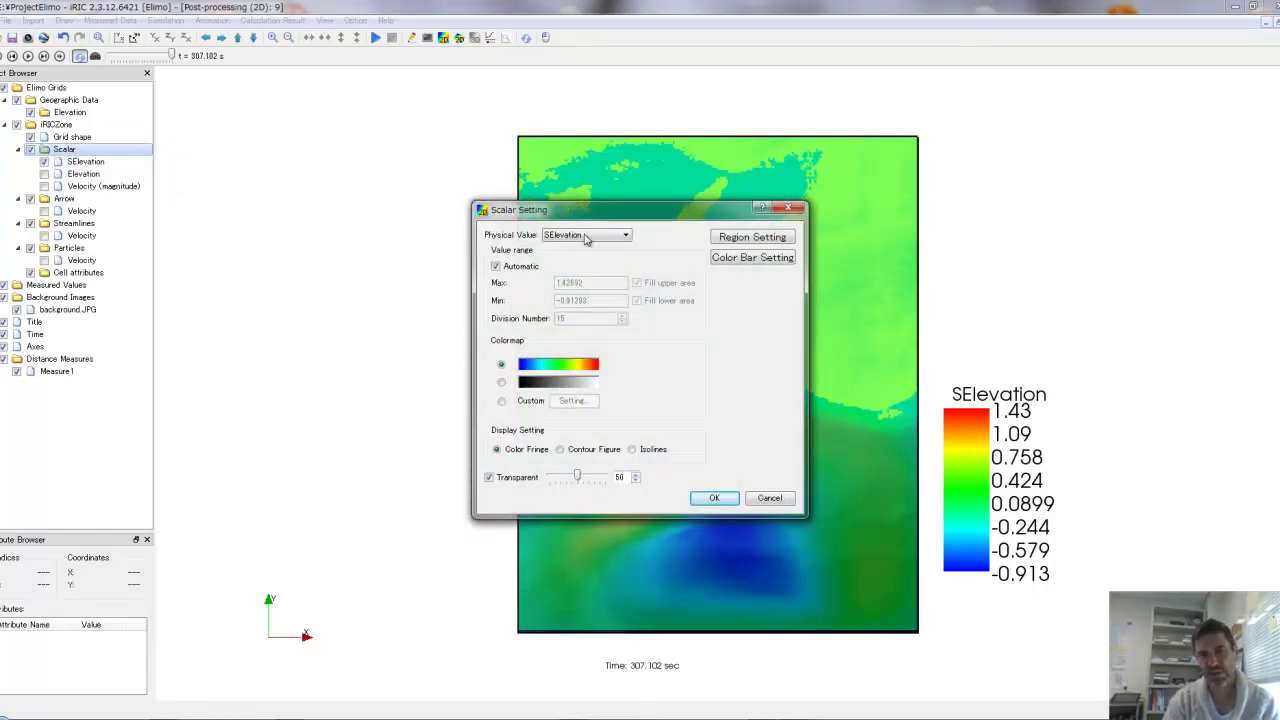
click(497, 267)
click(638, 283)
click(637, 301)
drag(614, 300, 435, 293)
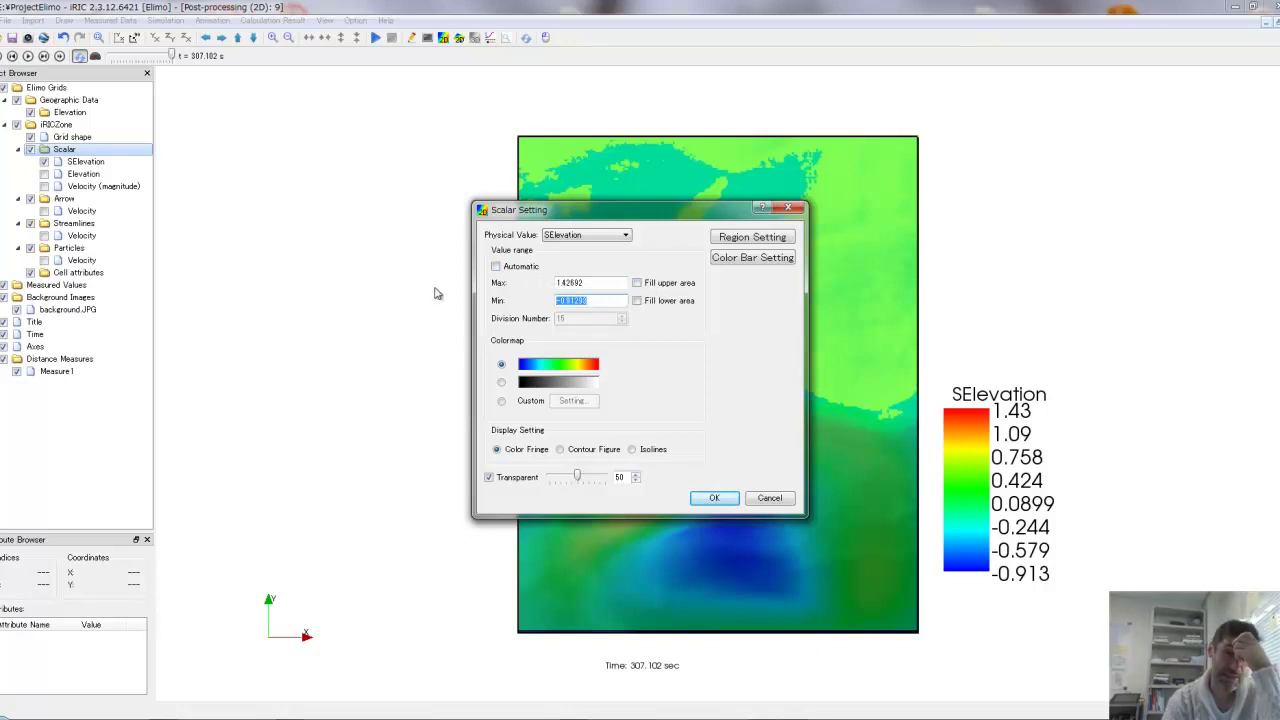
text(0.1)
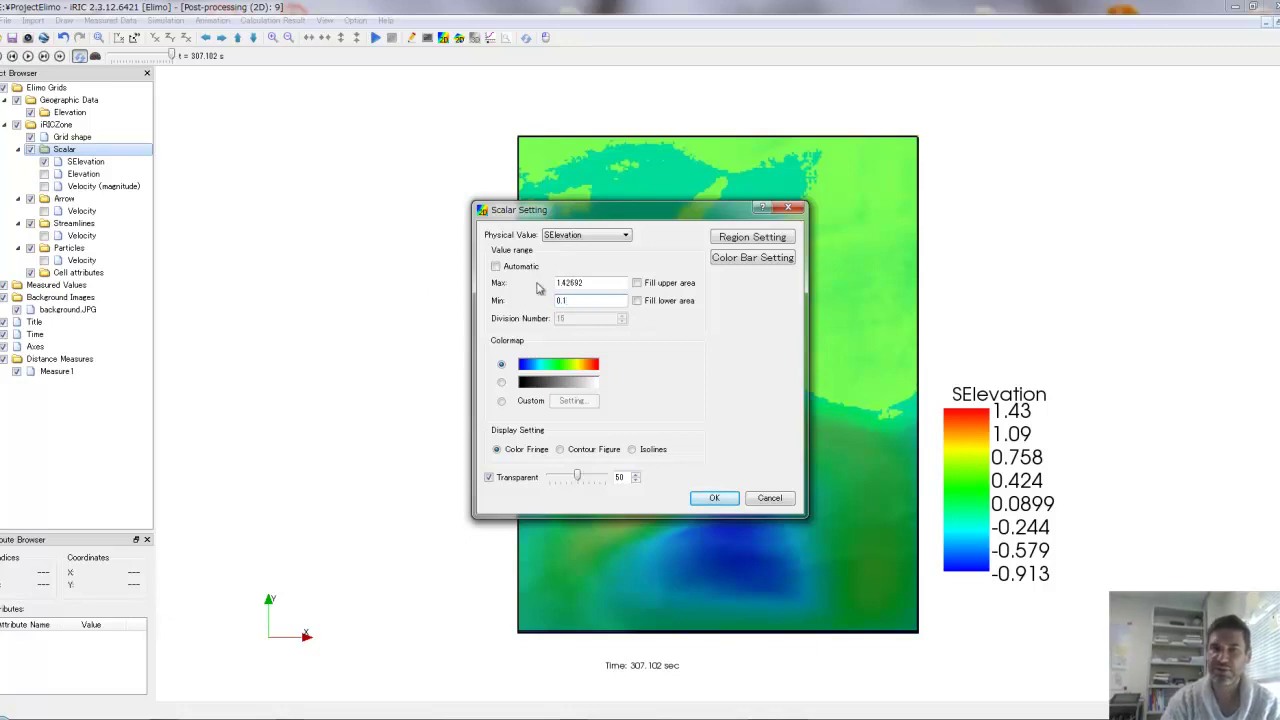
drag(591, 286, 480, 279)
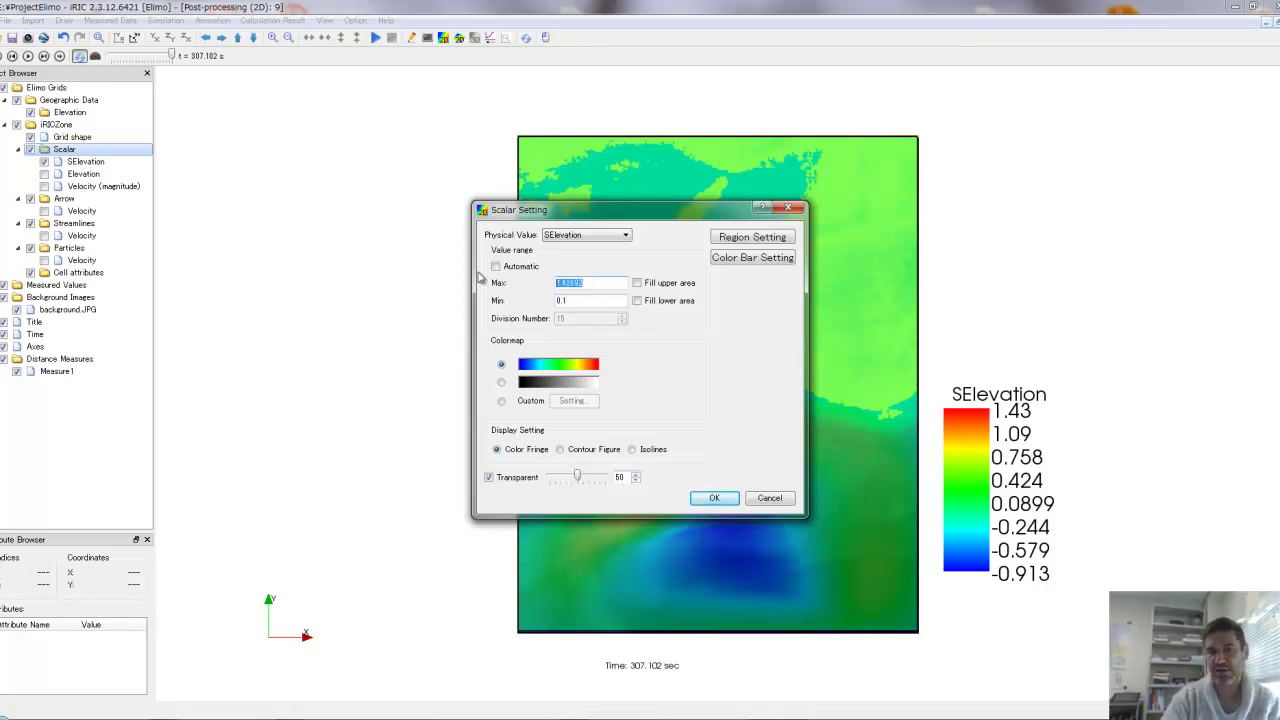
text(1.2)
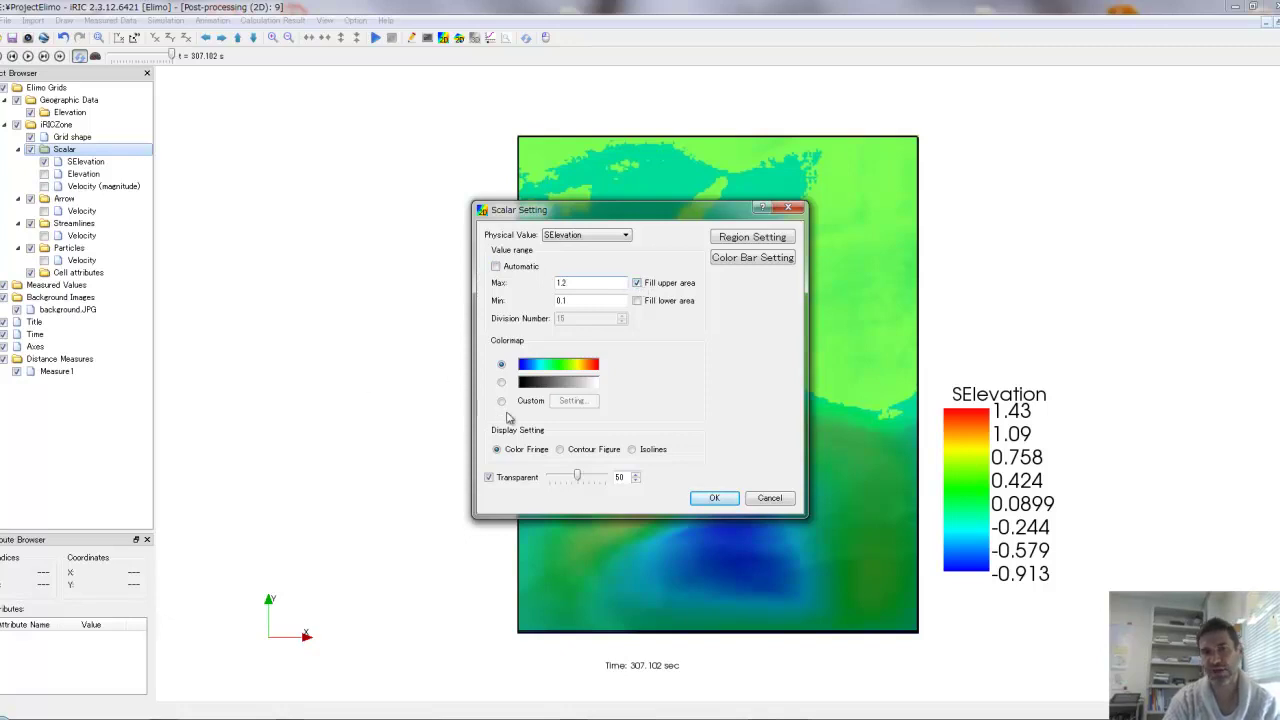
Draw SElevation as isolines with a custom white-to-red colour map and apply it.
click(633, 450)
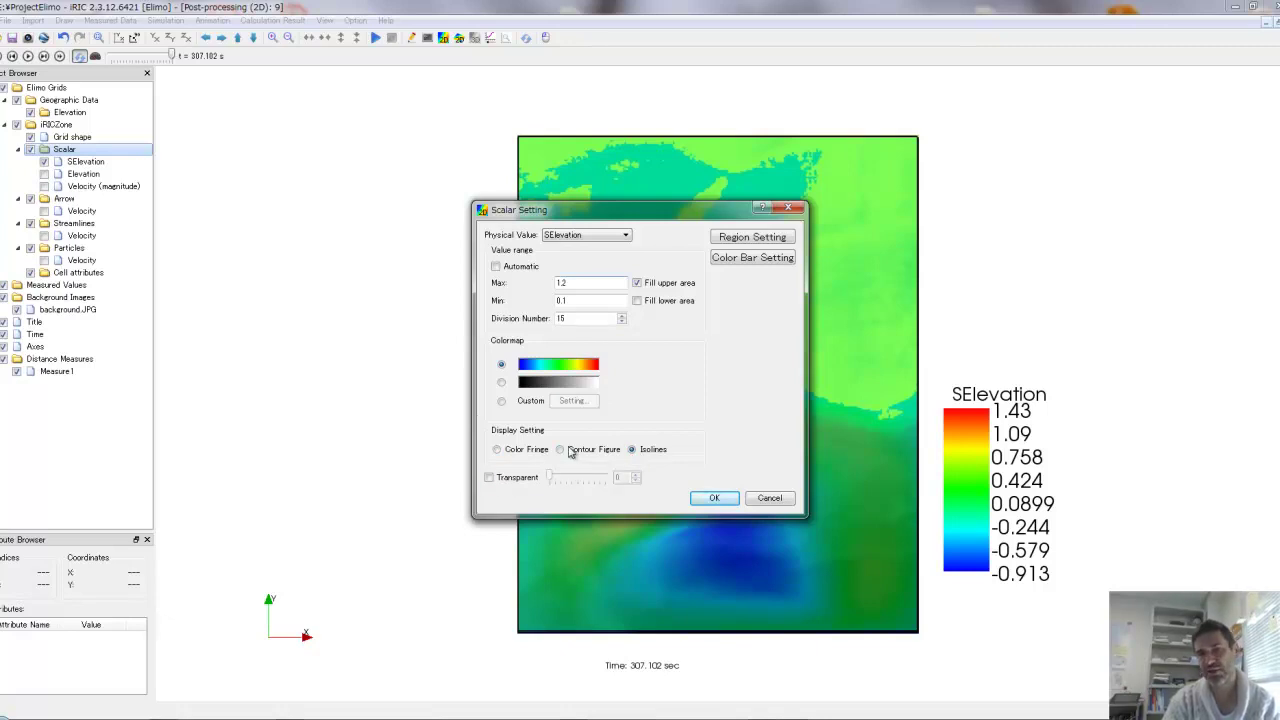
click(502, 401)
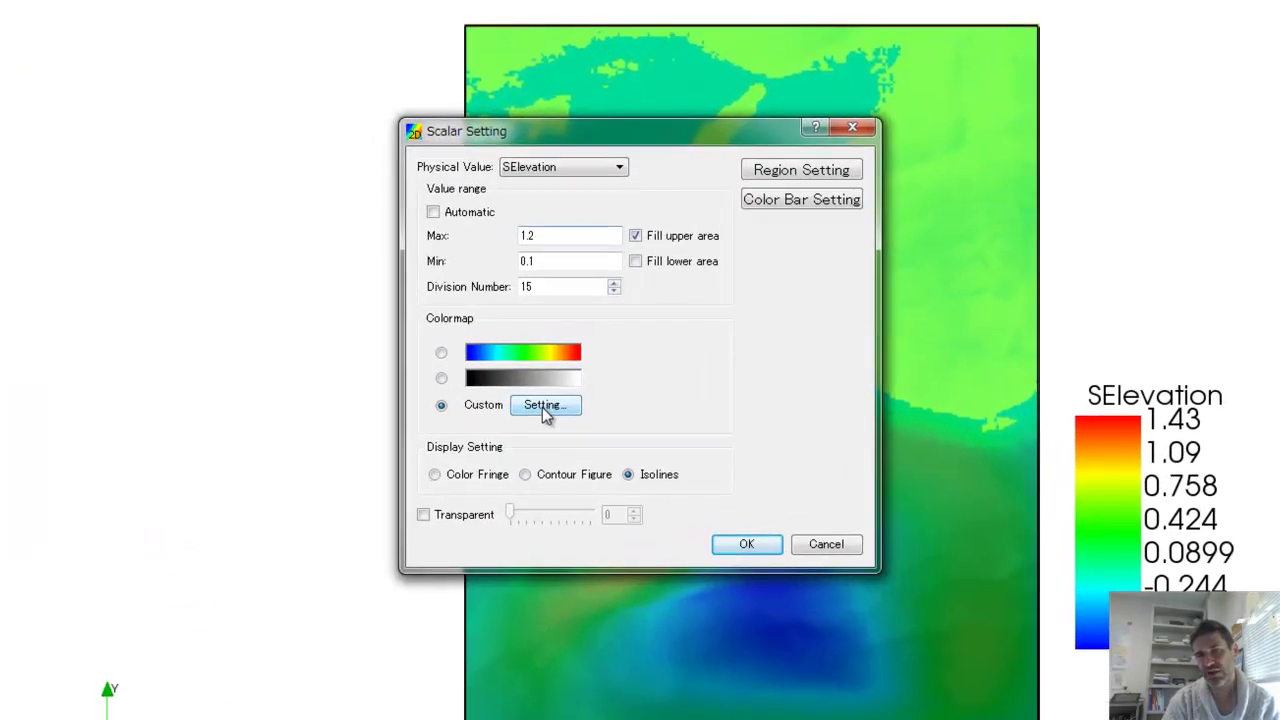
click(573, 401)
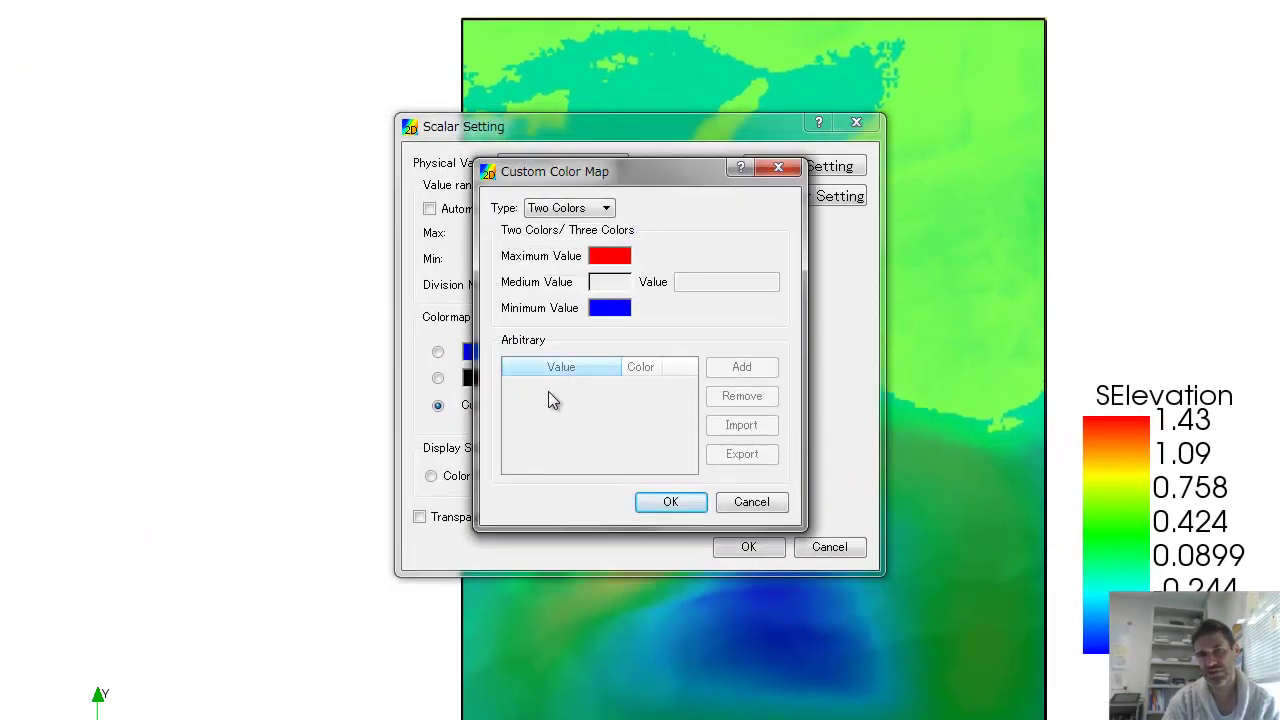
click(612, 312)
click(610, 340)
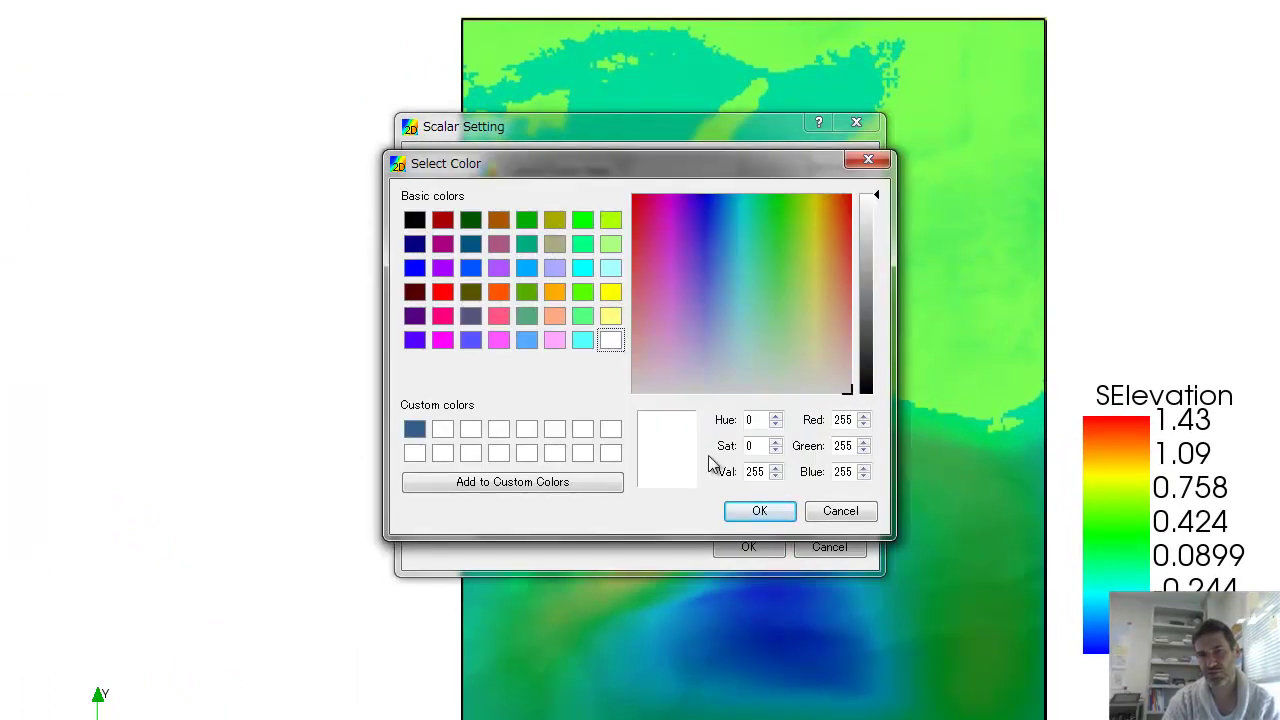
click(757, 512)
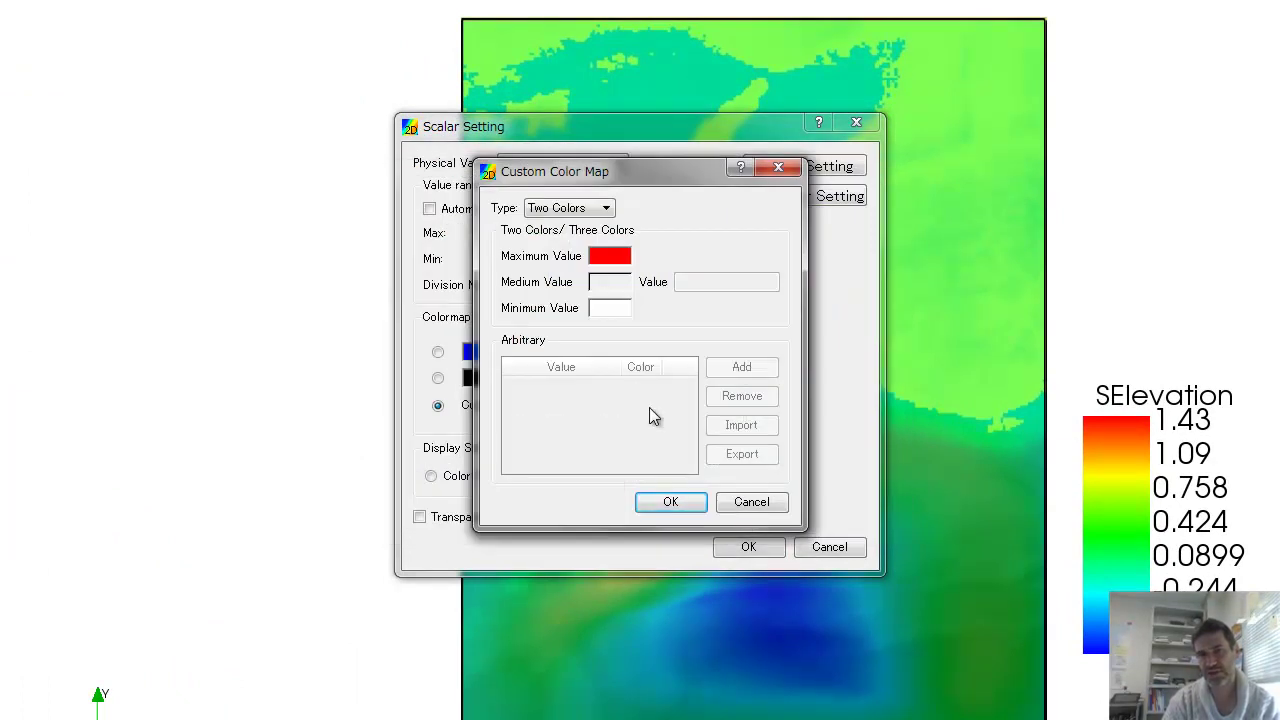
click(667, 502)
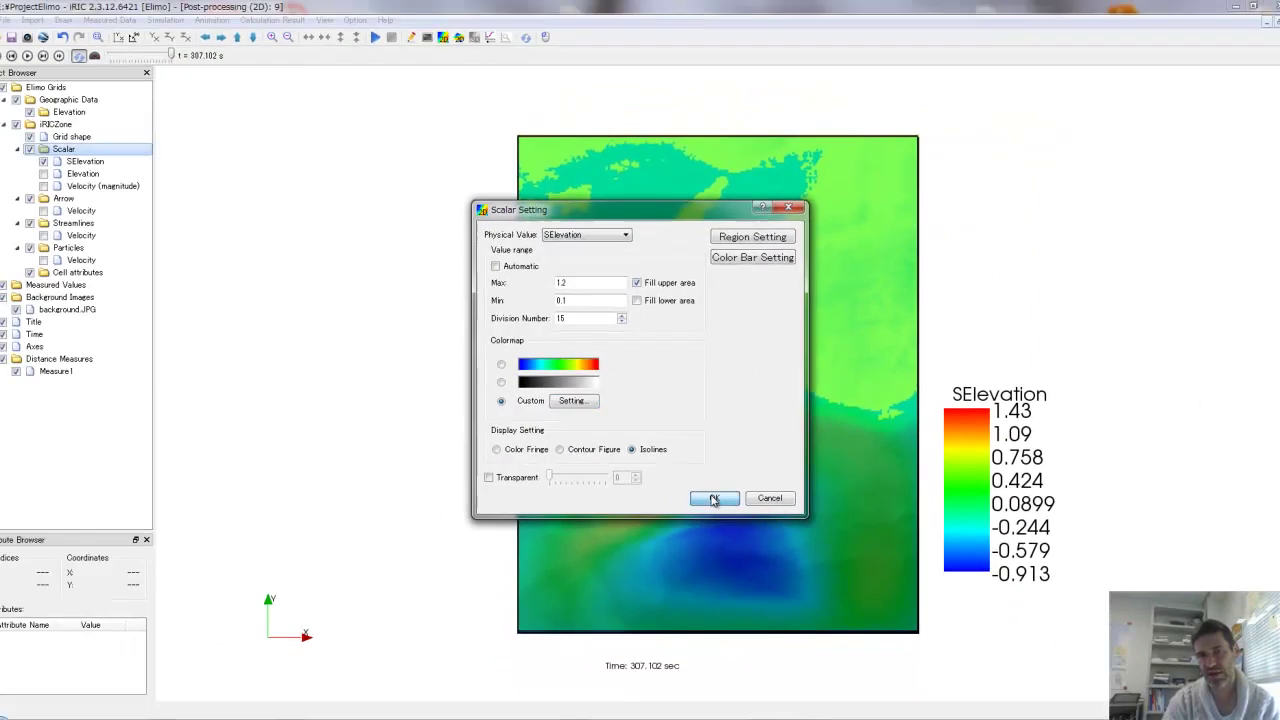
click(713, 498)
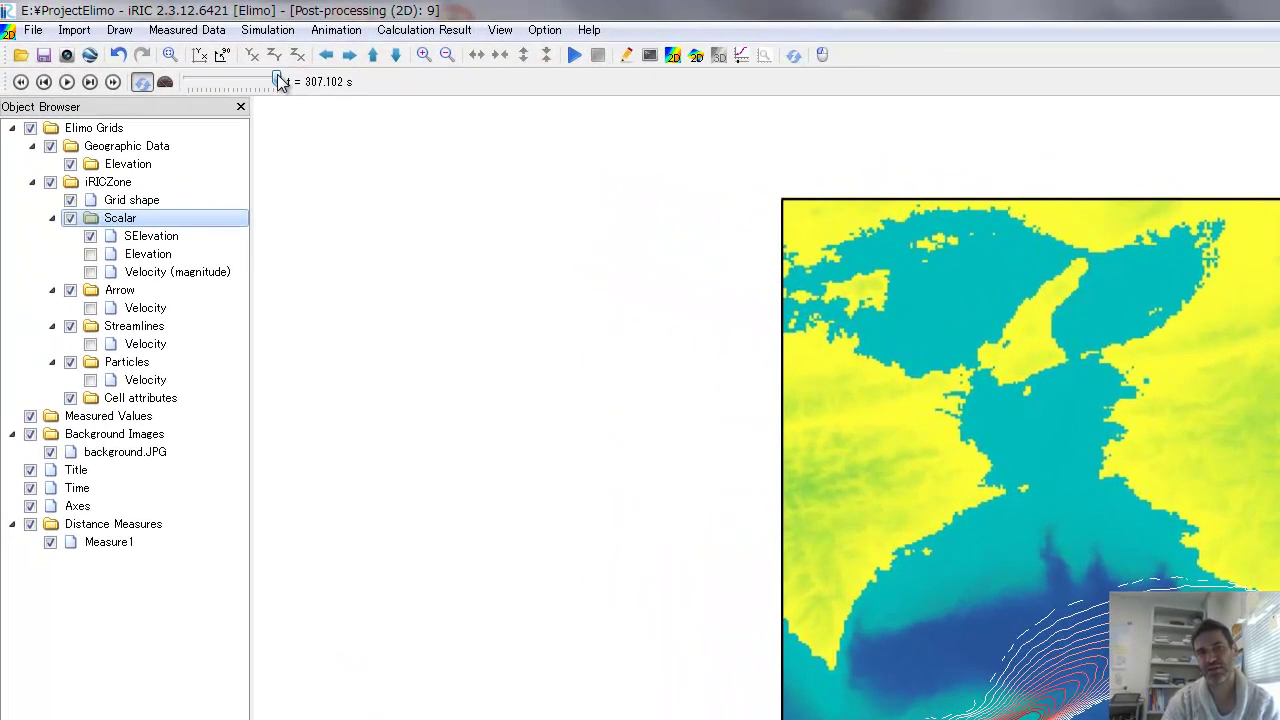
drag(280, 82, 178, 83)
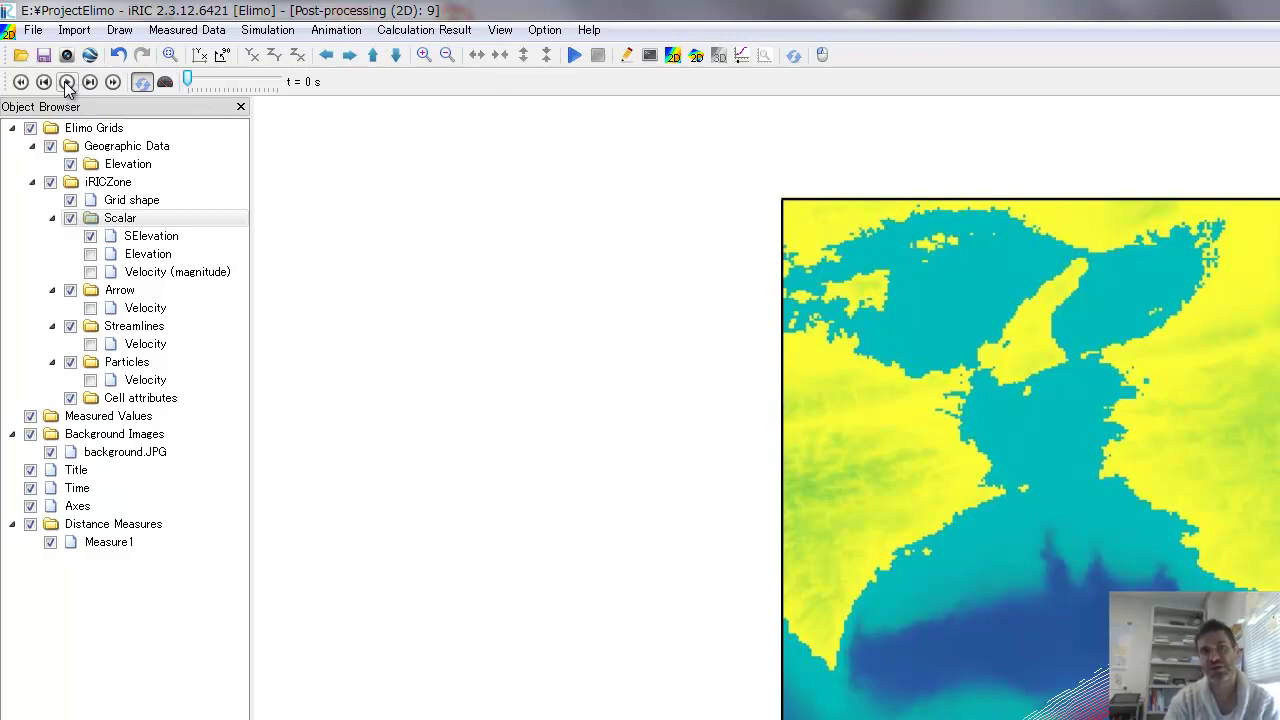
click(67, 82)
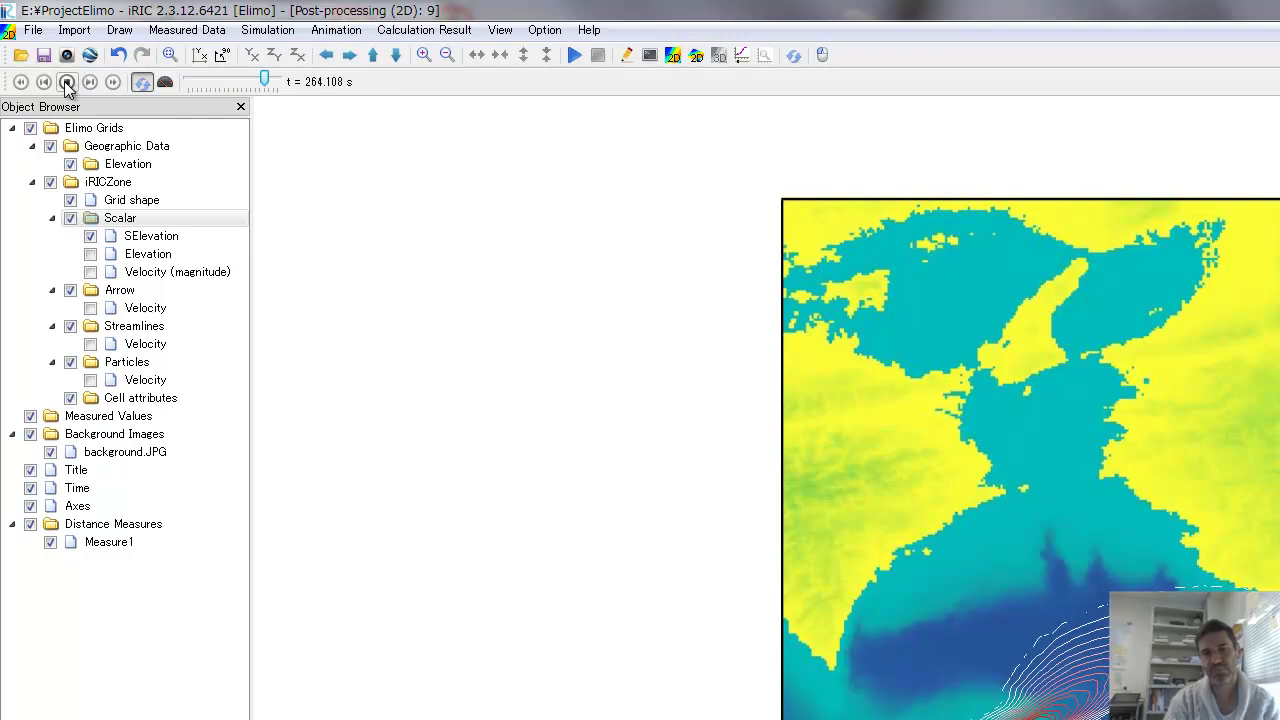
click(66, 83)
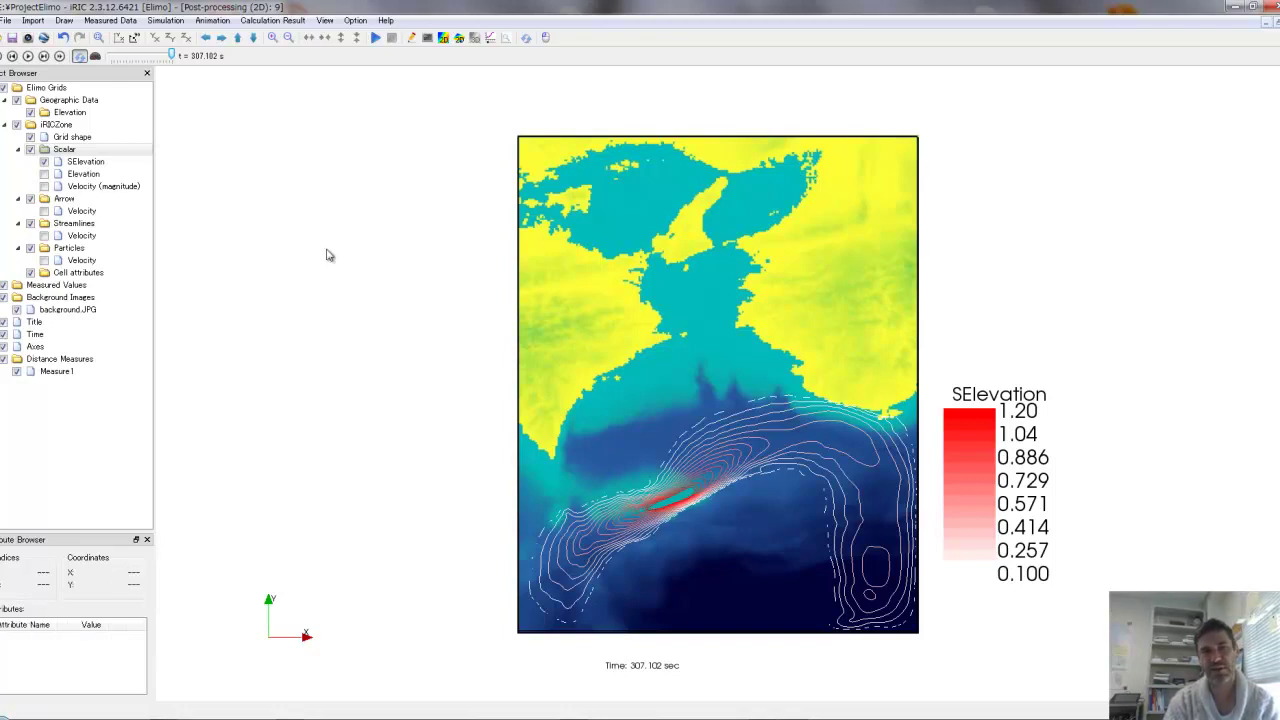
Play the SElevation isoline animation from the start, then rewind it to 0 s.
drag(173, 56, 108, 56)
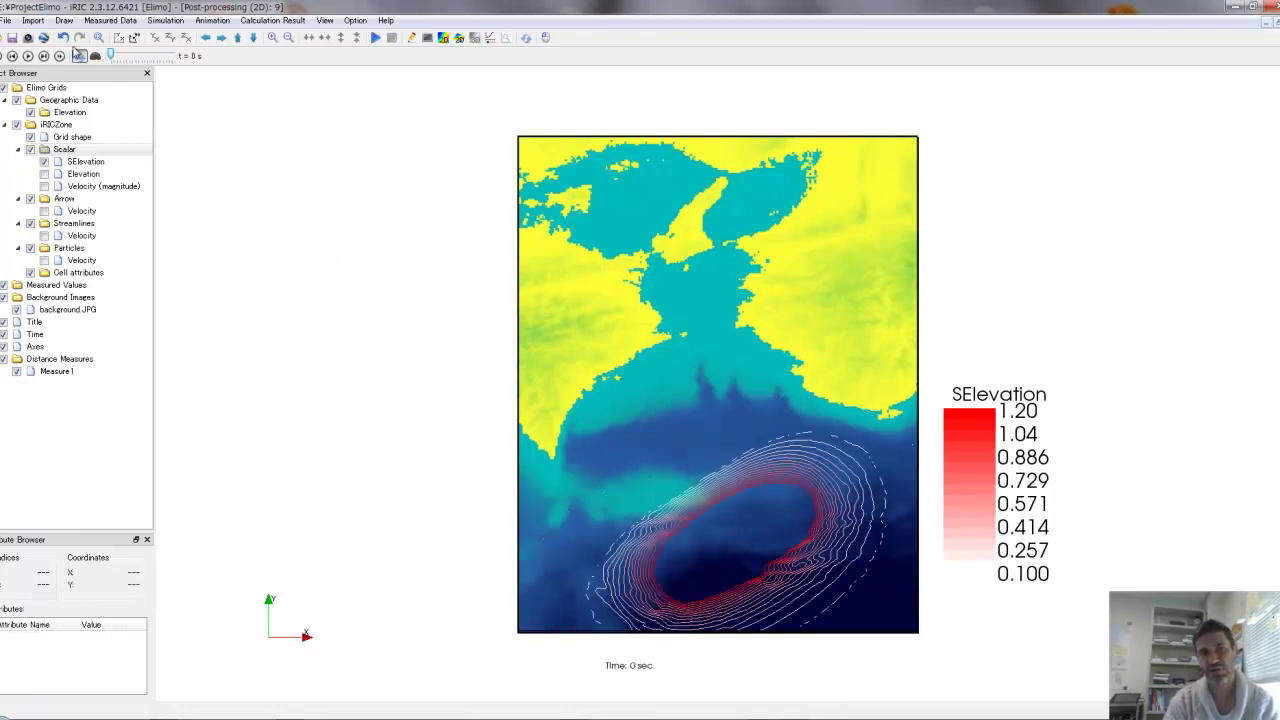
click(28, 56)
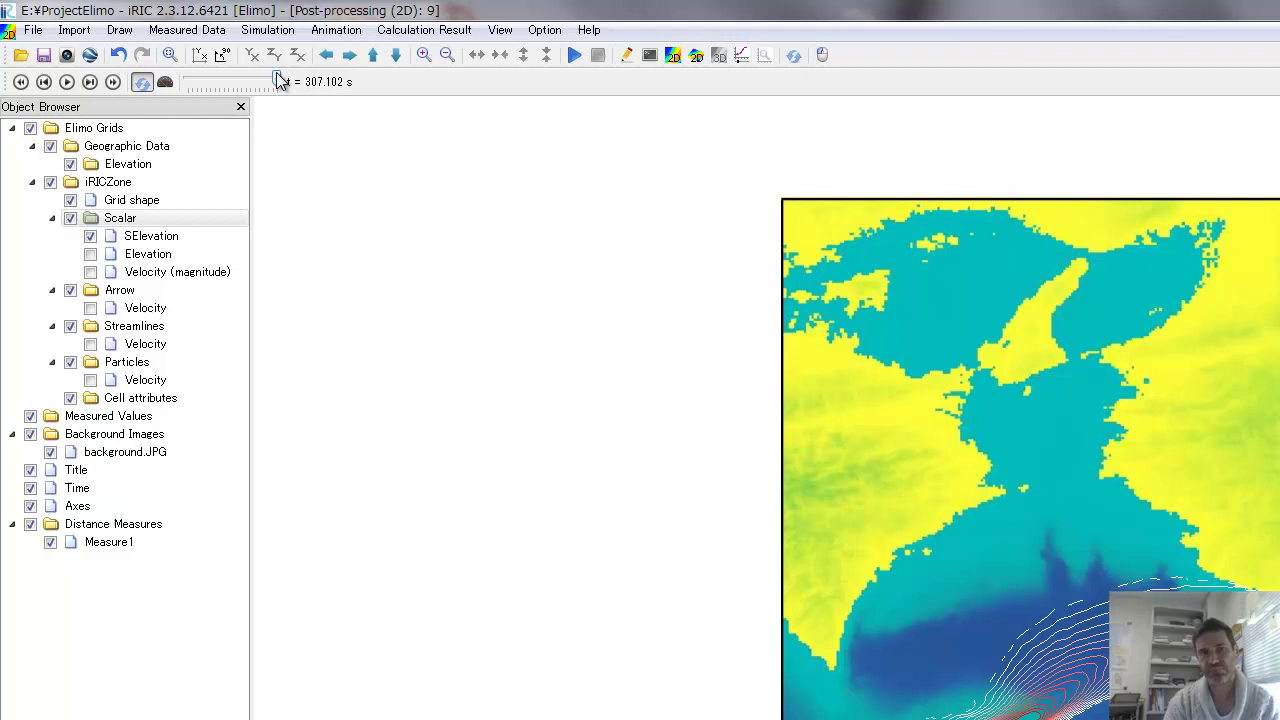
drag(253, 76, 171, 75)
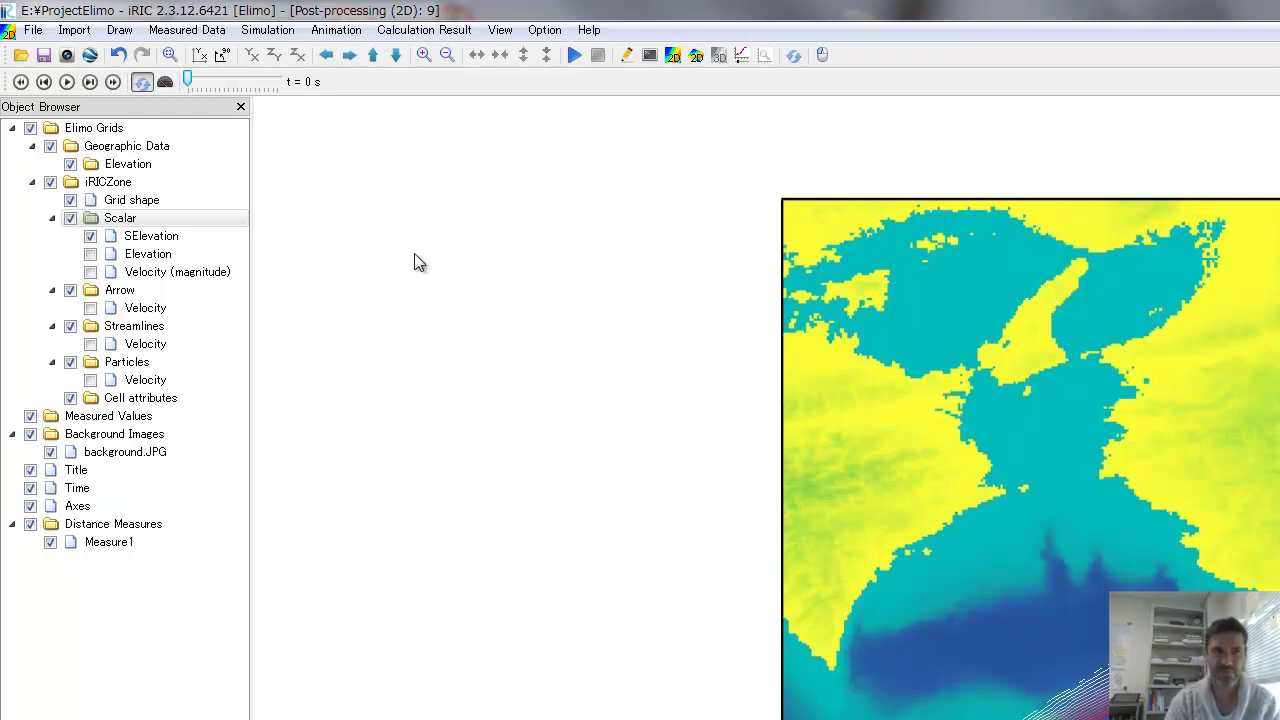
Swap SElevation for Velocity (magnitude) and play it through to 307.102 s.
click(86, 221)
click(90, 236)
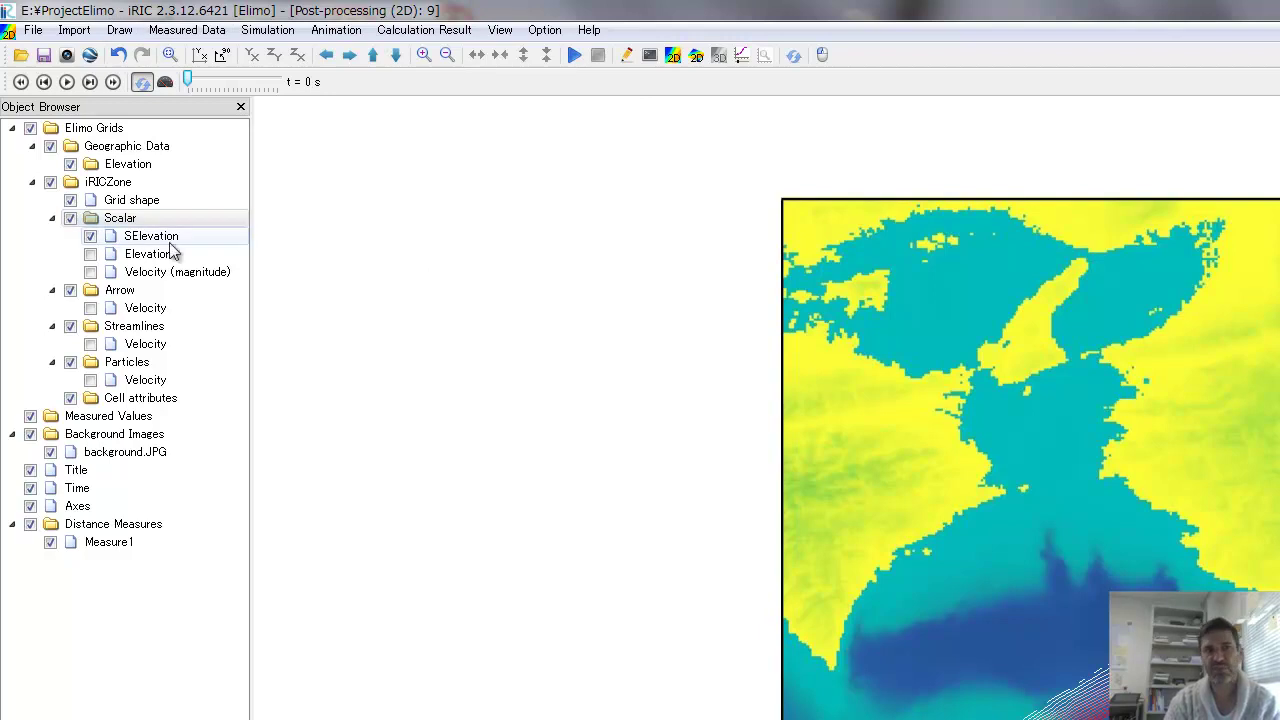
click(90, 272)
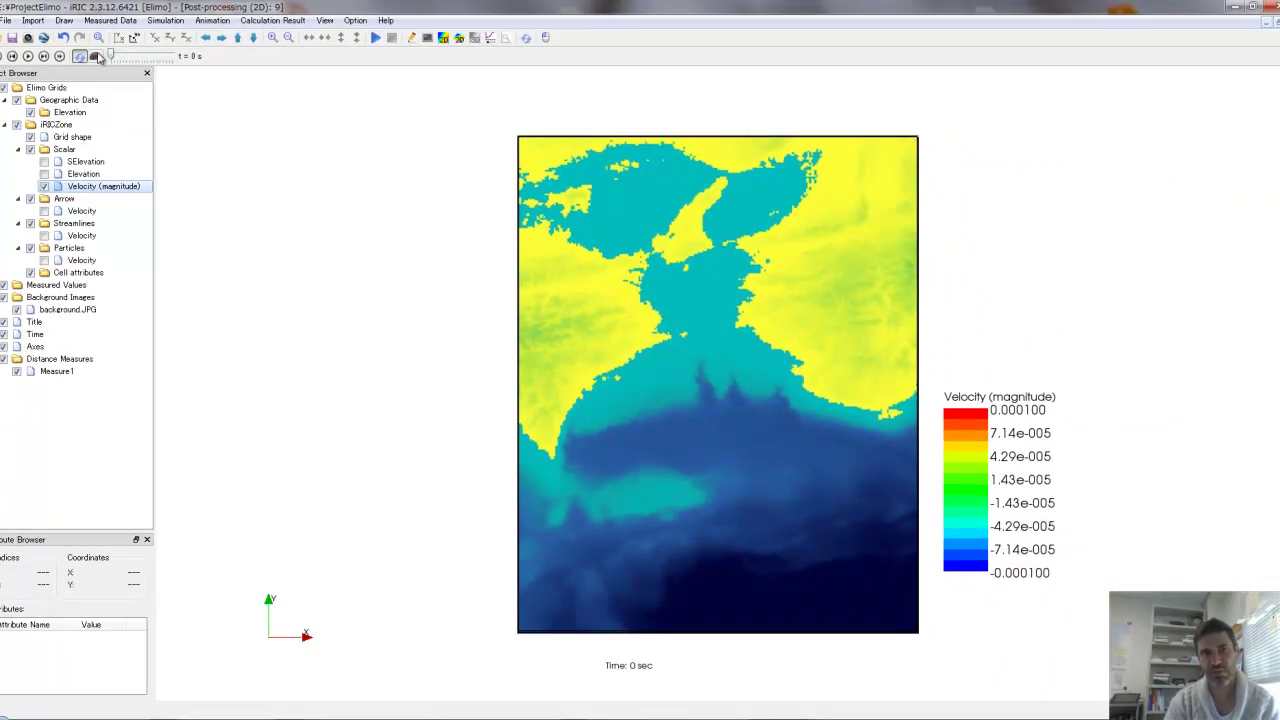
drag(111, 57, 176, 58)
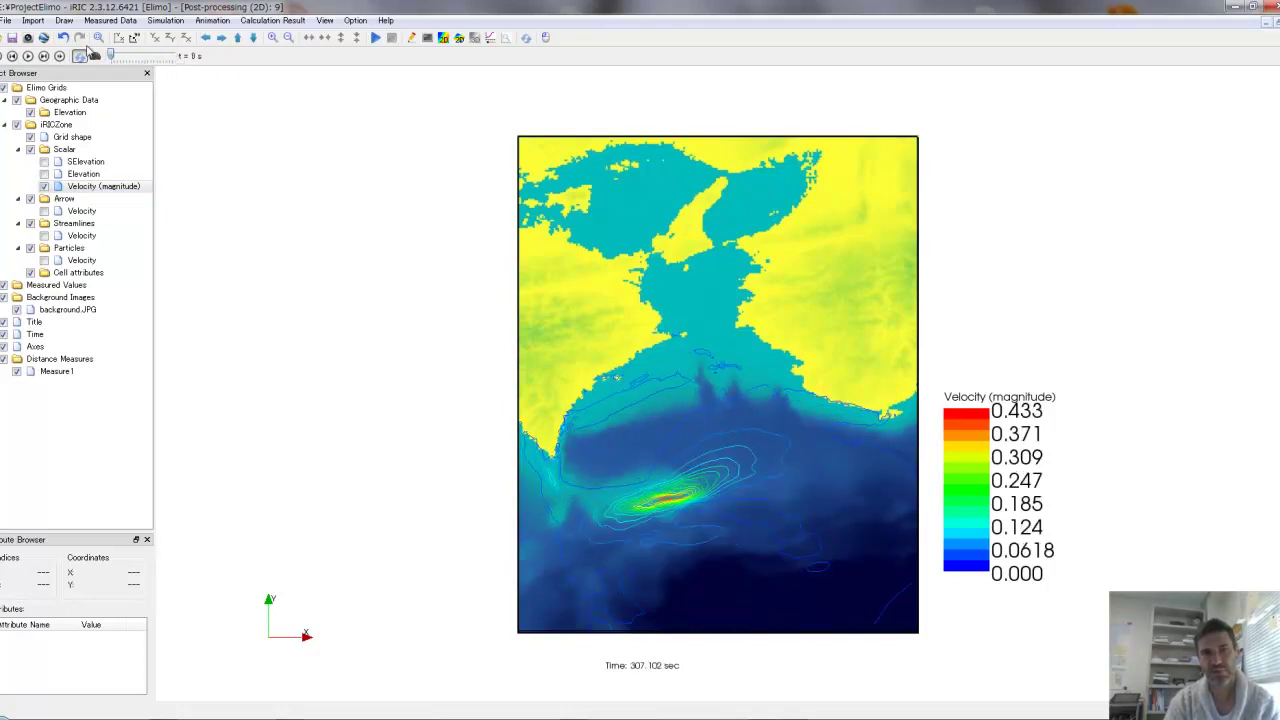
click(28, 56)
click(28, 56)
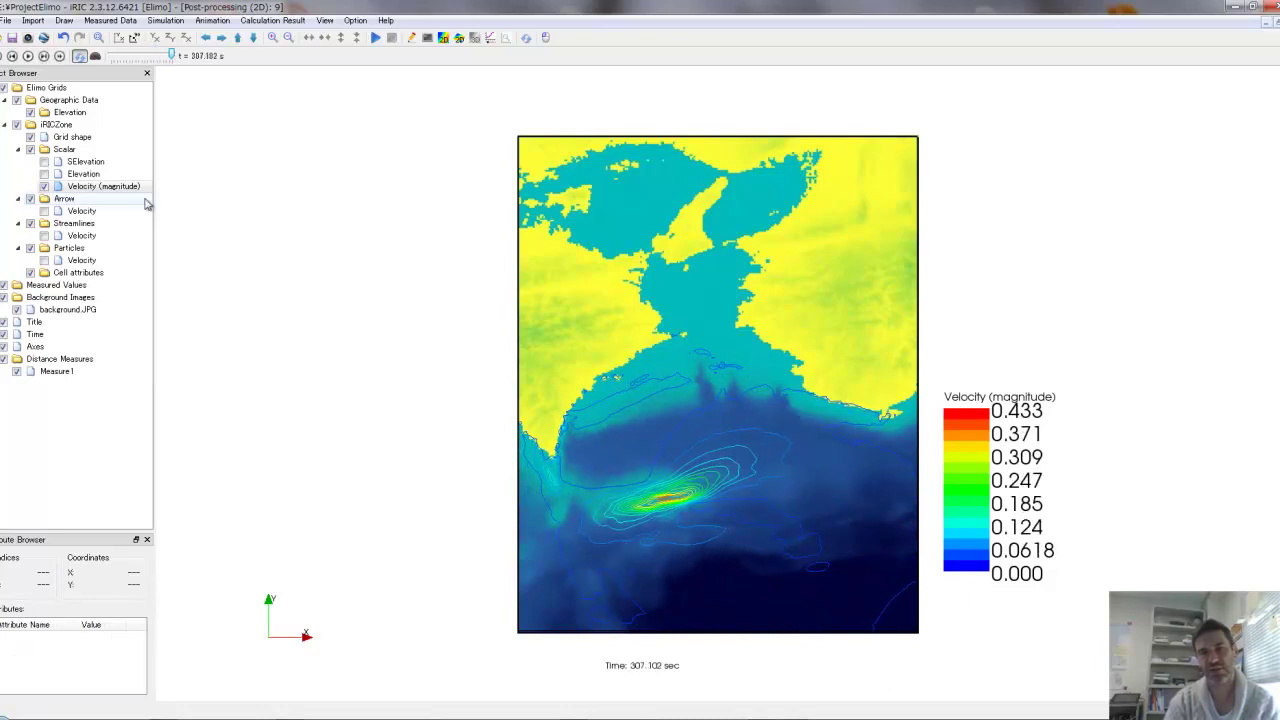
right_click(50, 150)
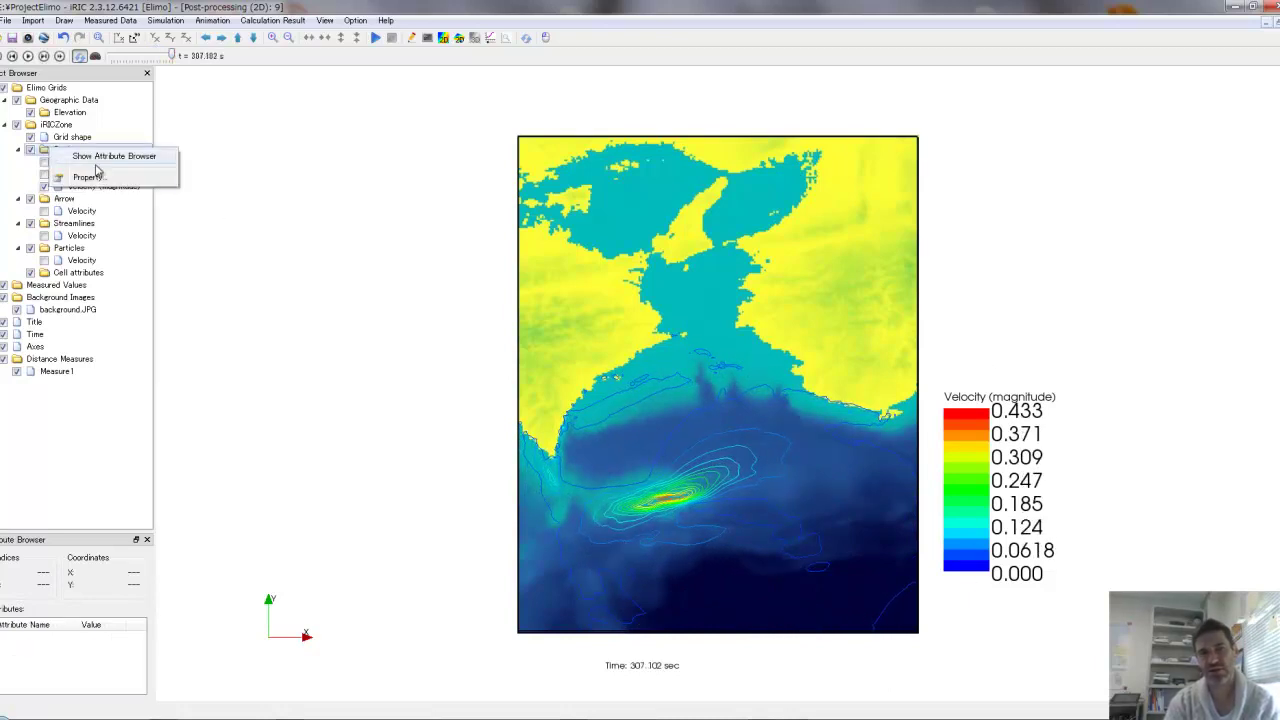
Render velocity magnitude as a partly transparent contour figure with a manual range.
click(90, 176)
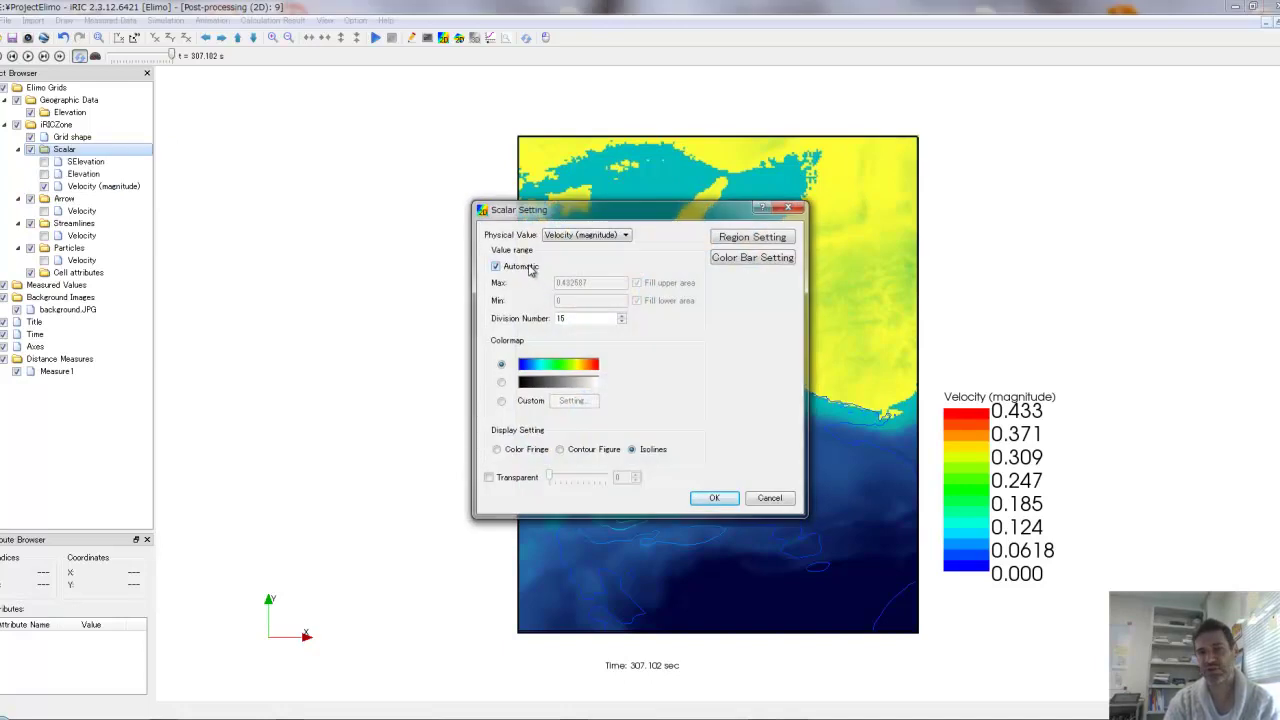
click(528, 267)
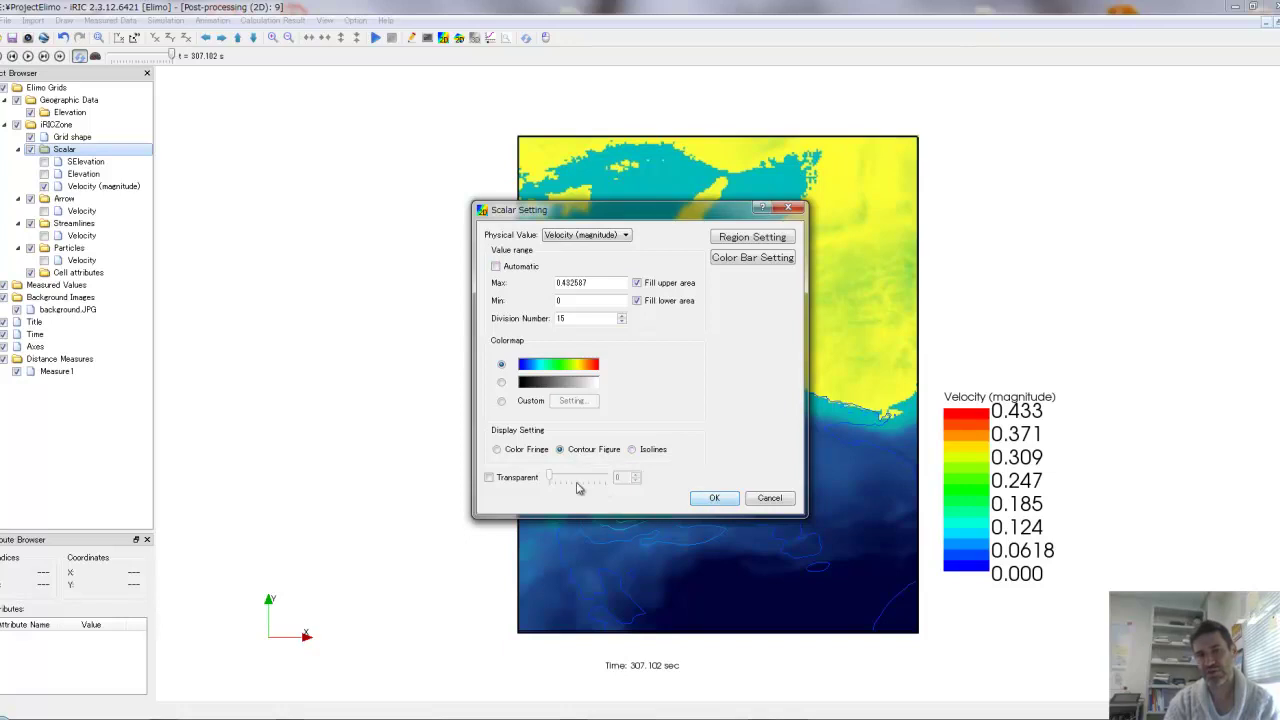
drag(541, 476, 564, 477)
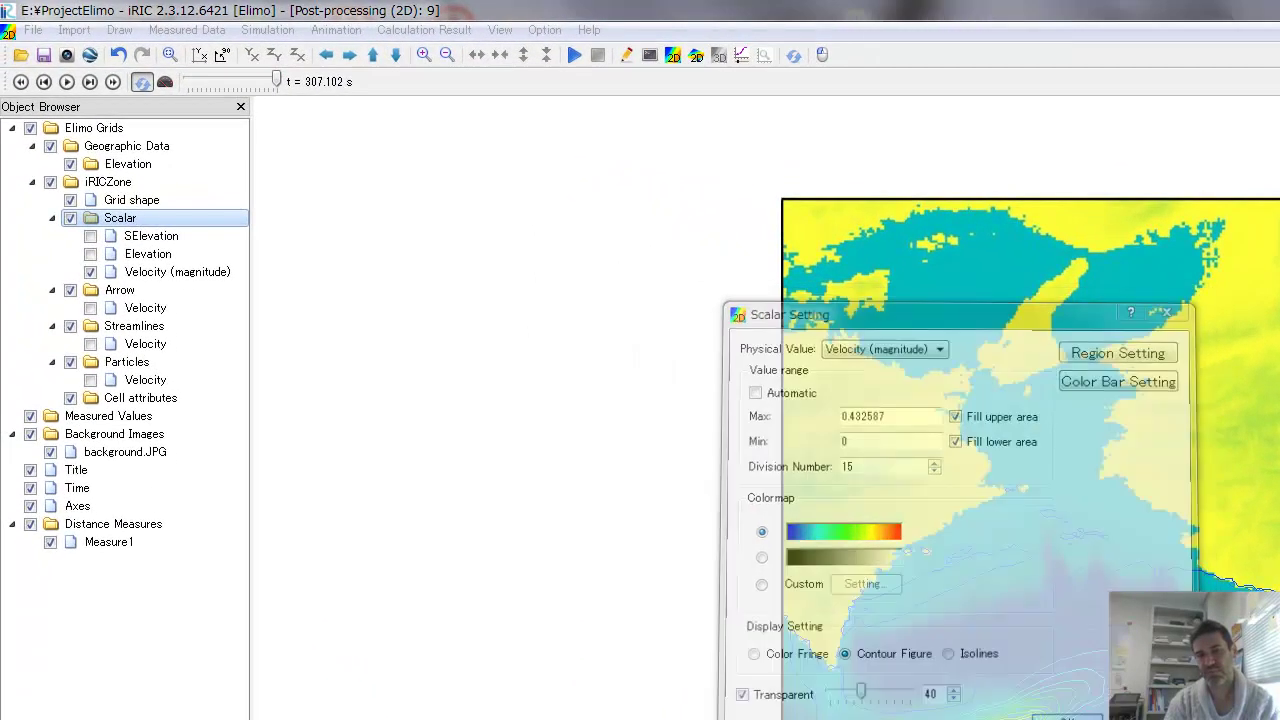
click(1068, 717)
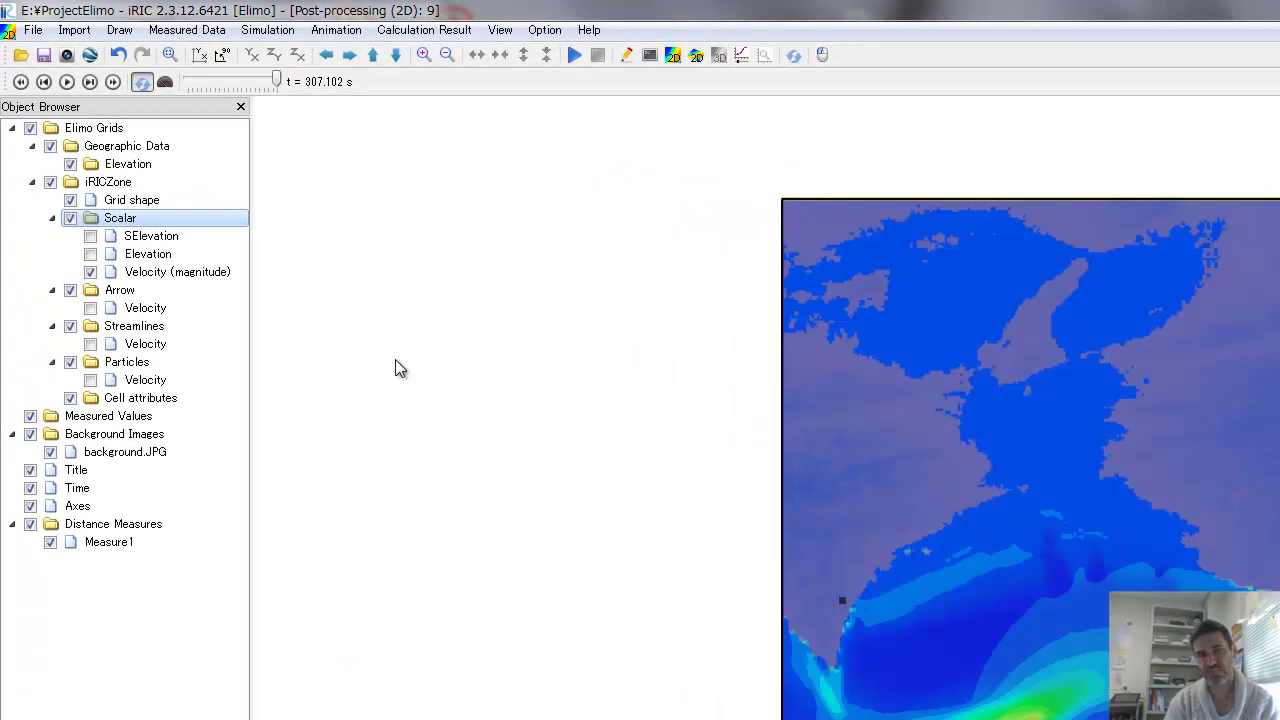
drag(279, 85, 128, 82)
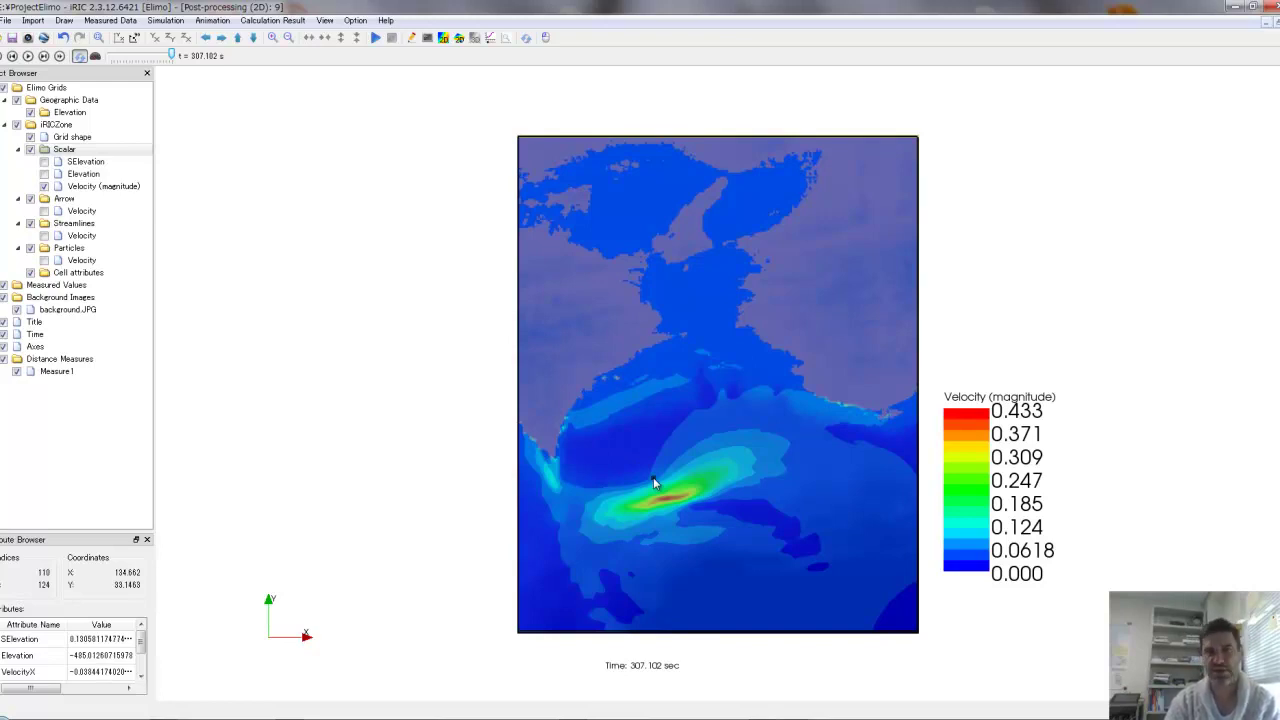
Add SElevation to a new graph window and plot it against time.
click(492, 37)
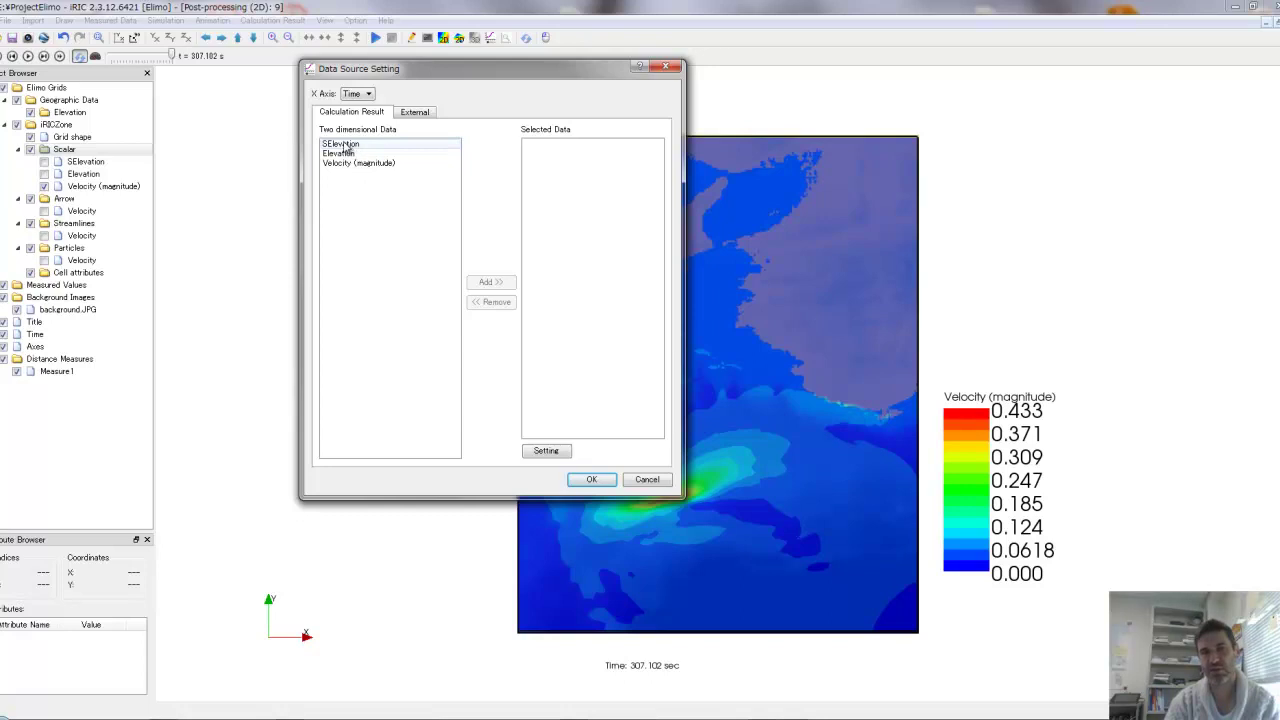
click(348, 145)
click(485, 284)
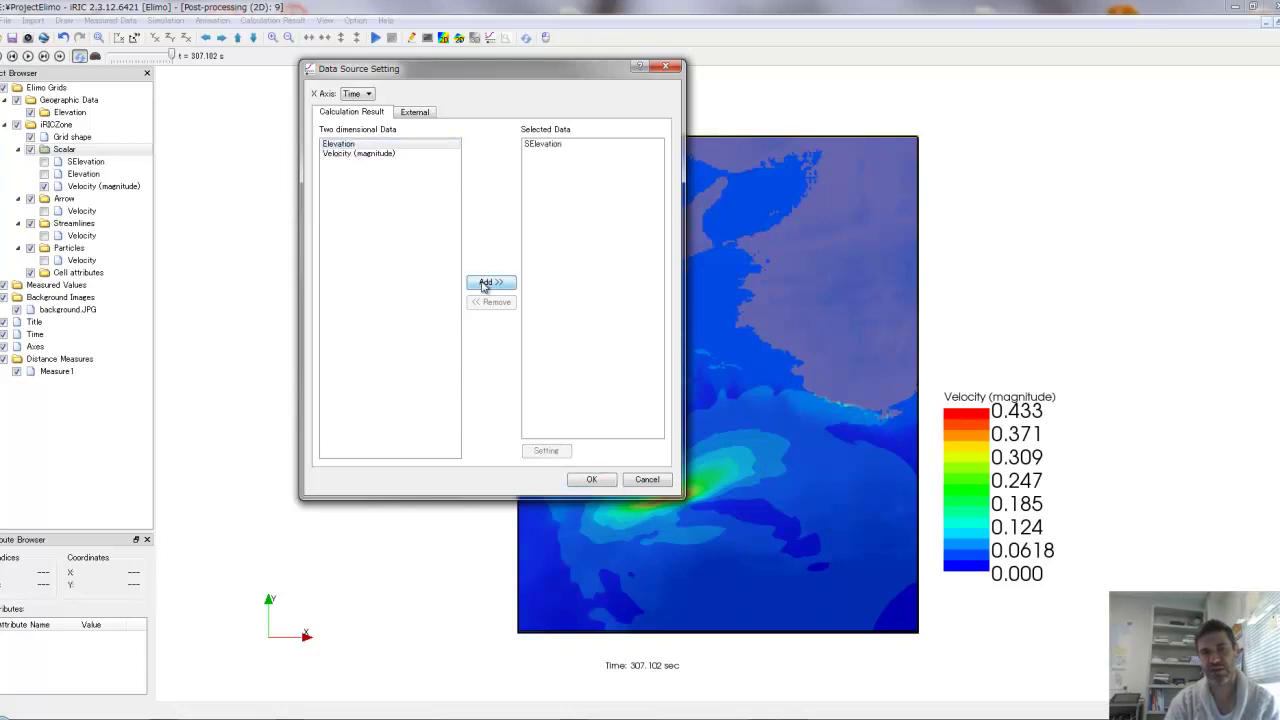
click(590, 480)
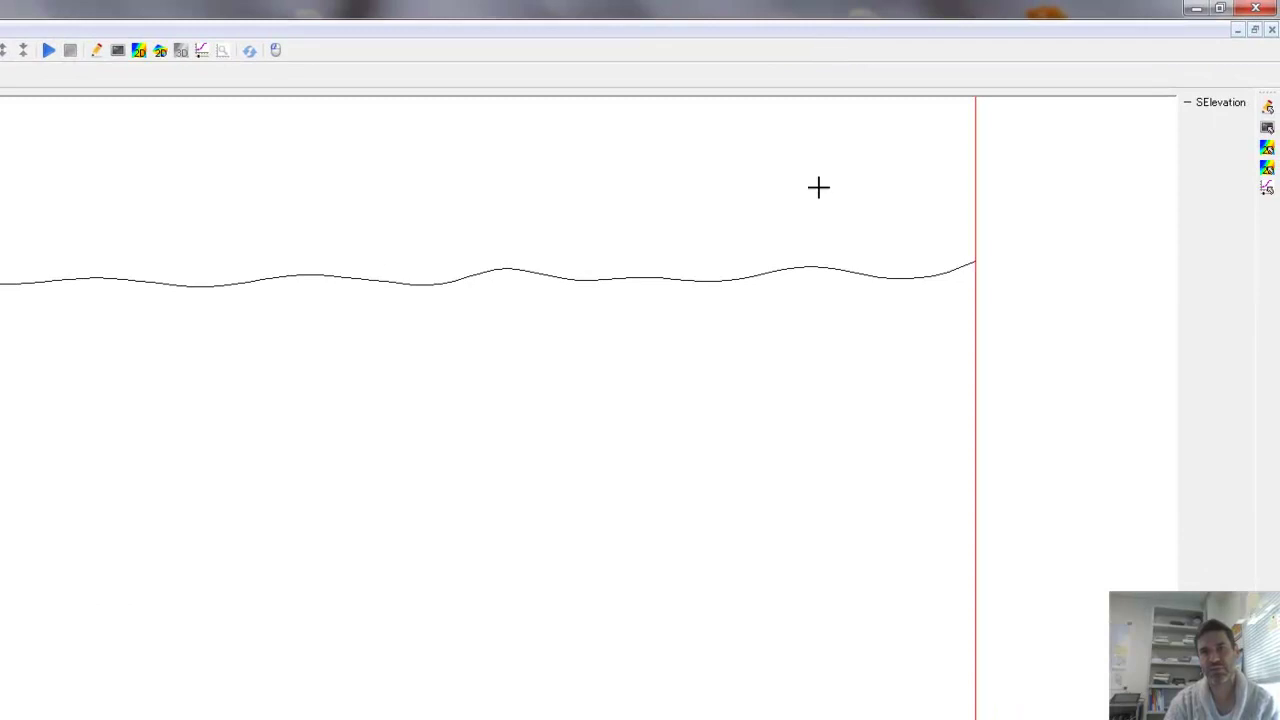
Rearrange the windows so the SElevation graph fills the screen.
click(1255, 29)
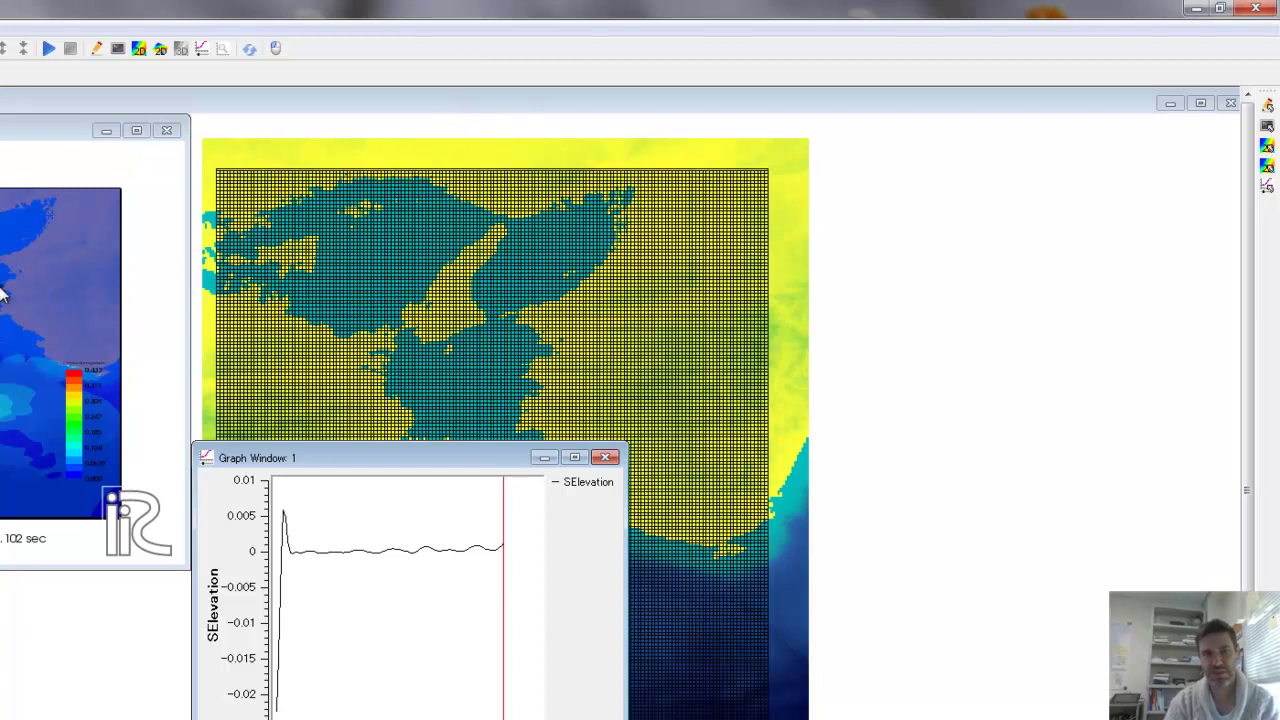
click(137, 131)
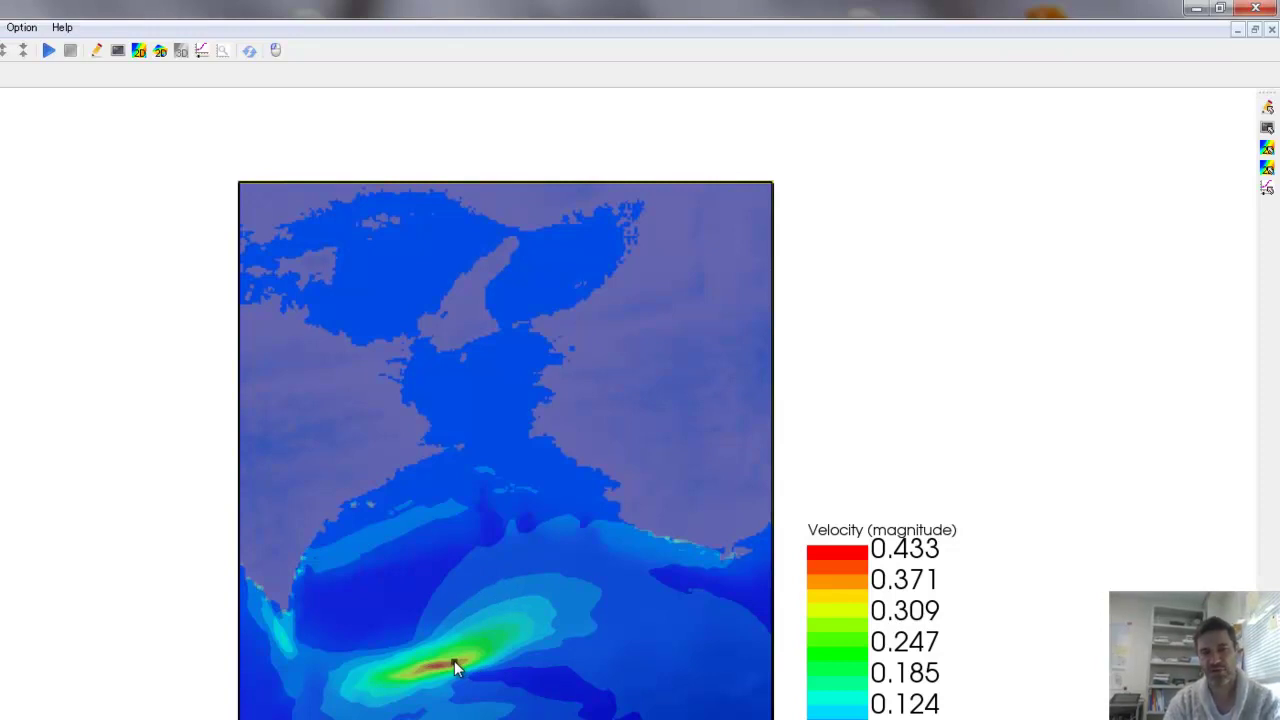
click(1237, 30)
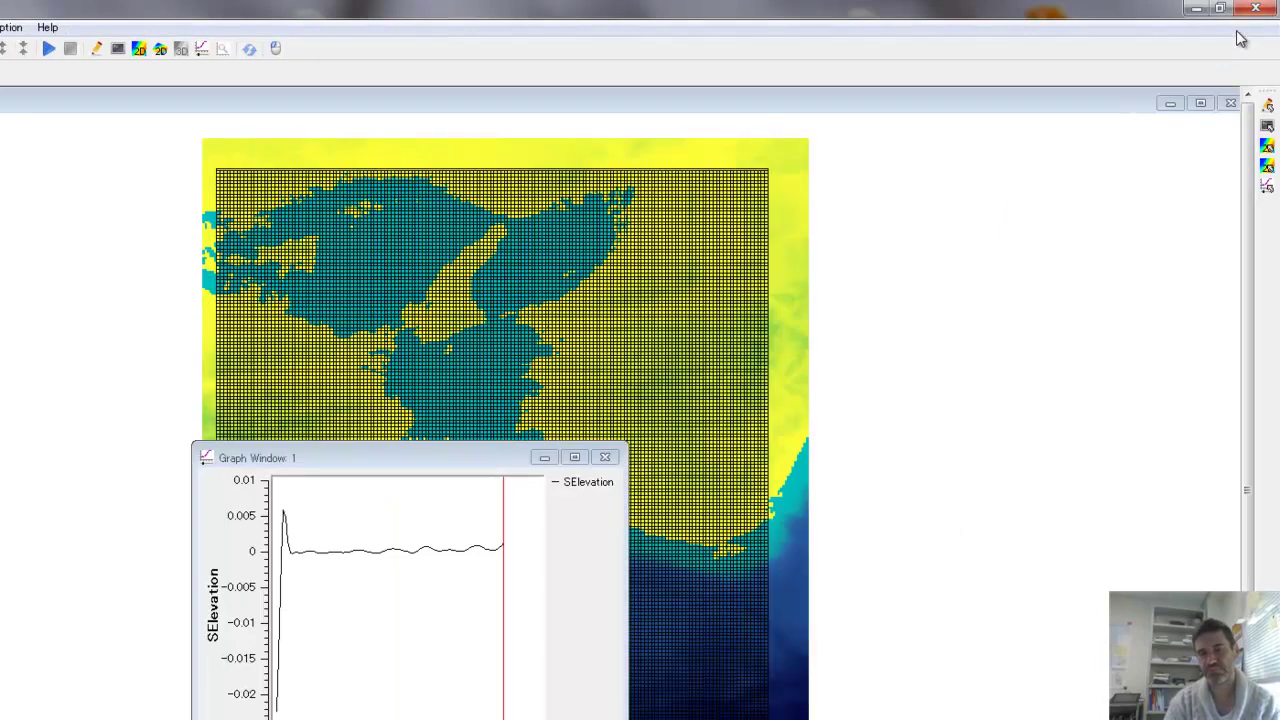
click(574, 457)
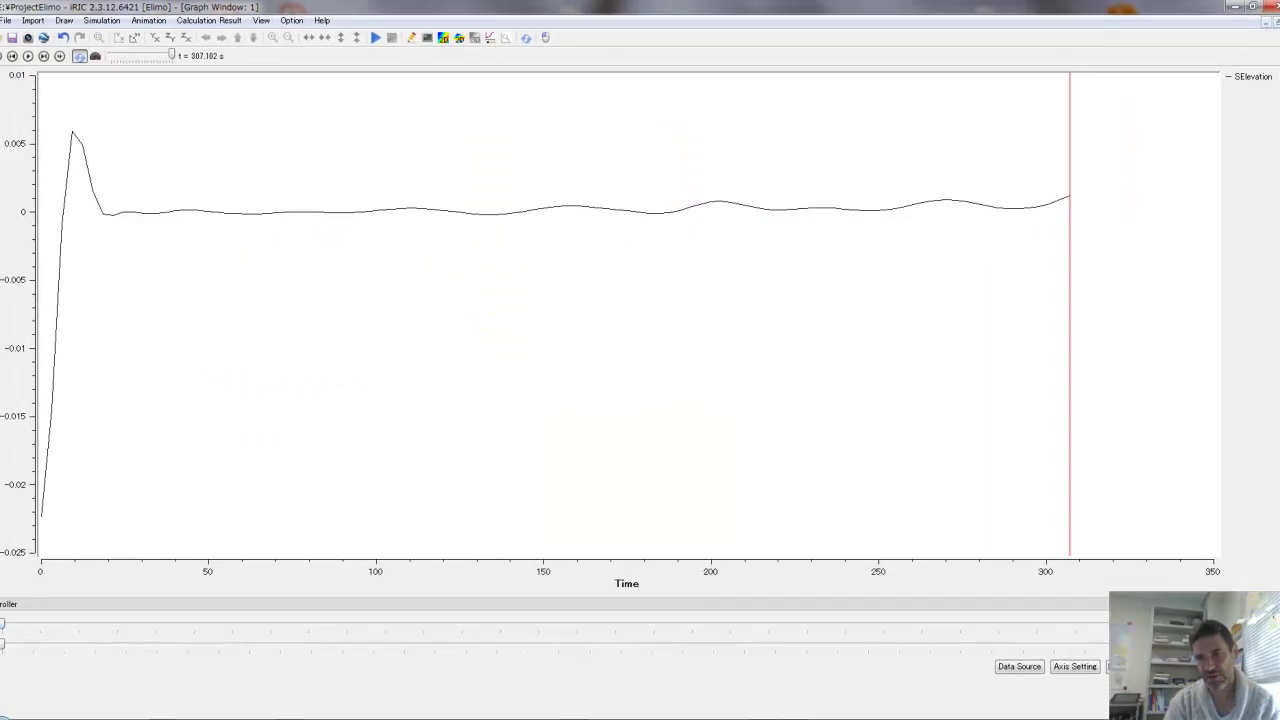
Plot SElevation at two other grid points, then rewind the animation to time 0 and replay it.
drag(2, 624, 500, 624)
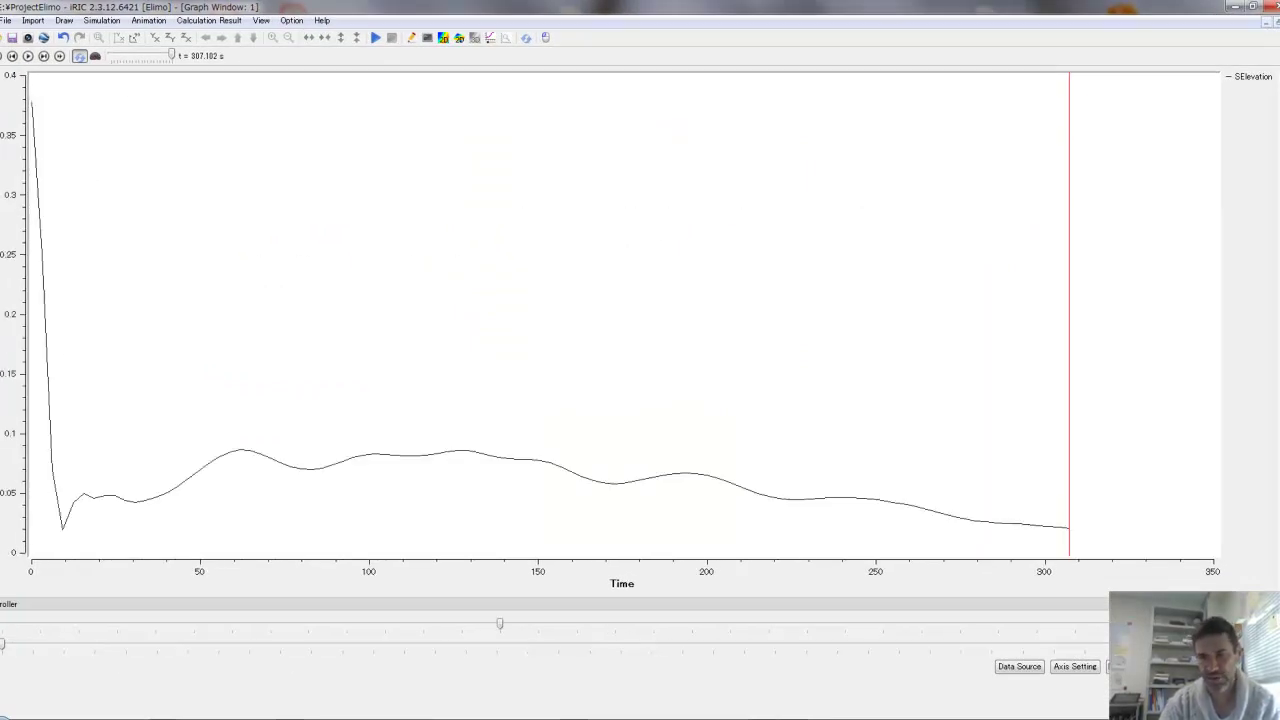
drag(2, 644, 339, 644)
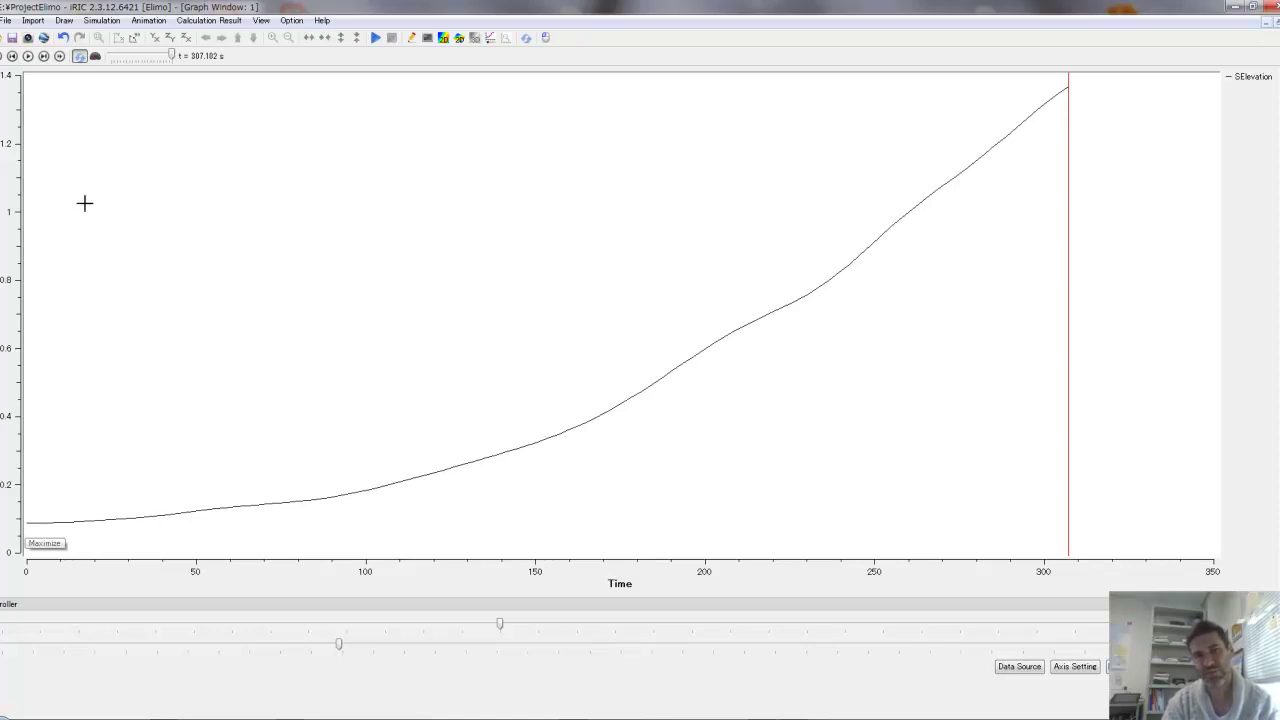
drag(171, 61, 93, 64)
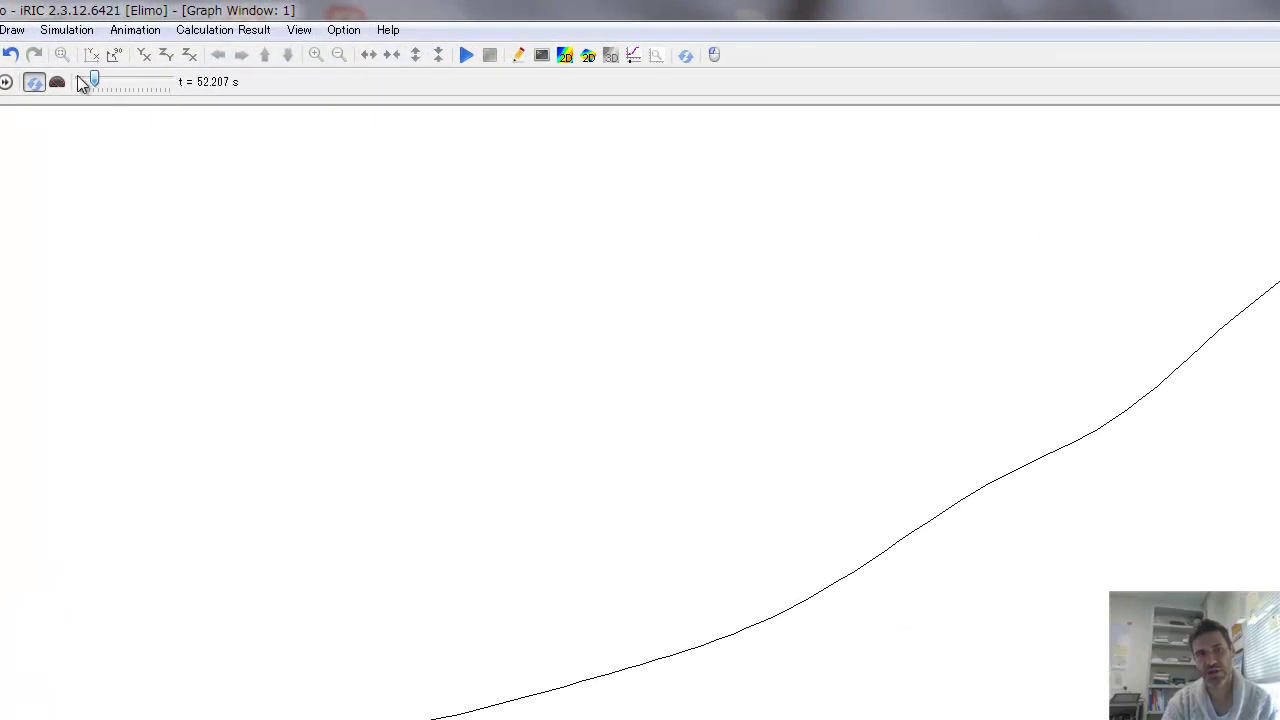
click(57, 82)
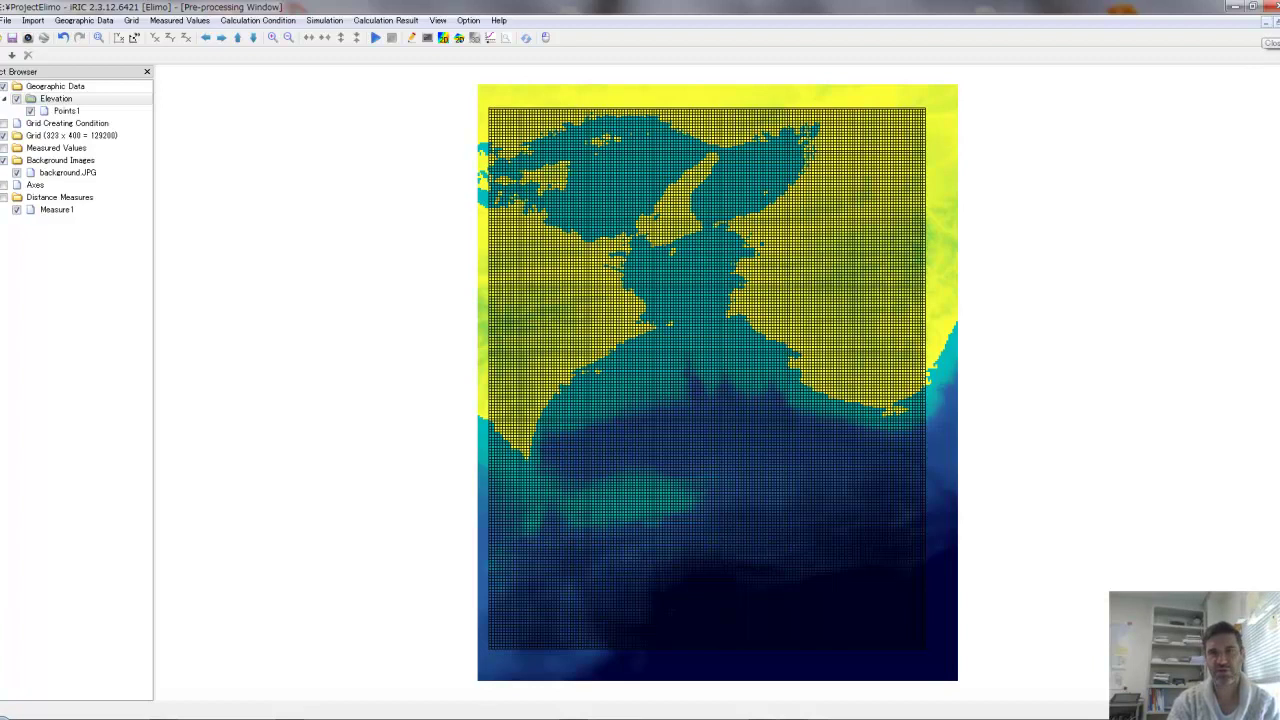
Start a new untitled Elimo project, answering No to saving the current one.
click(1270, 44)
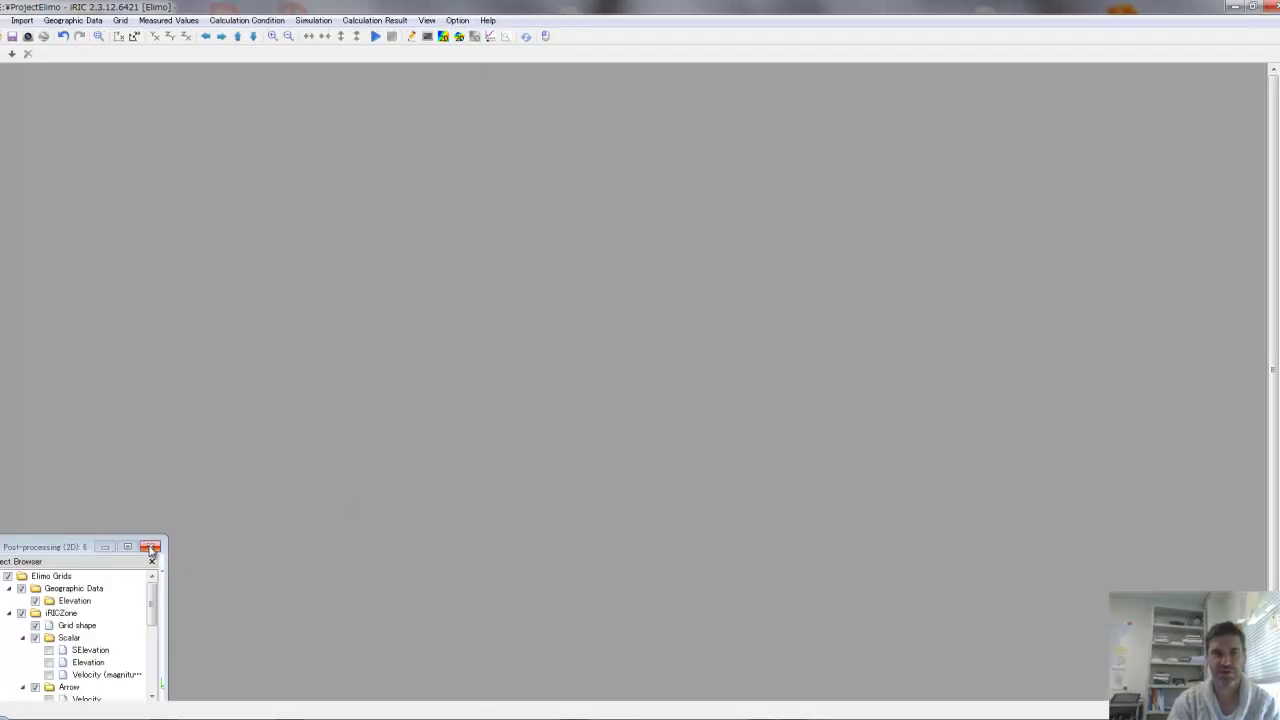
click(145, 547)
click(4, 20)
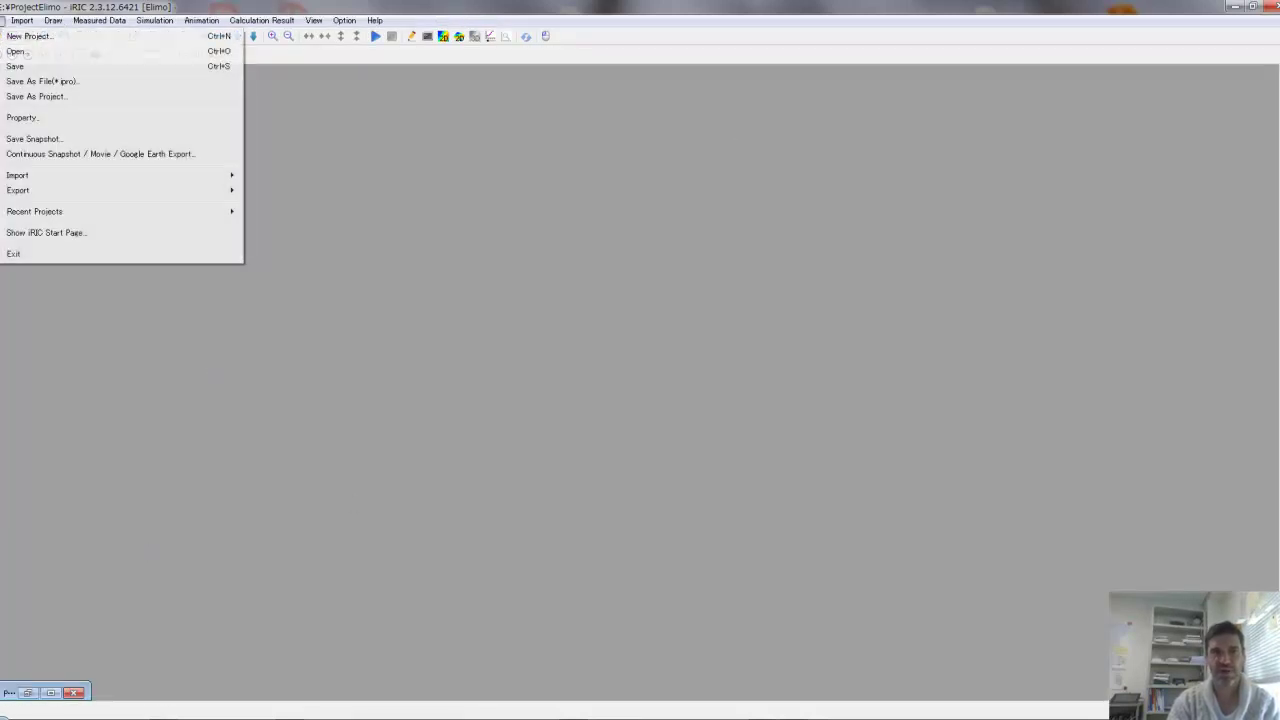
click(3, 34)
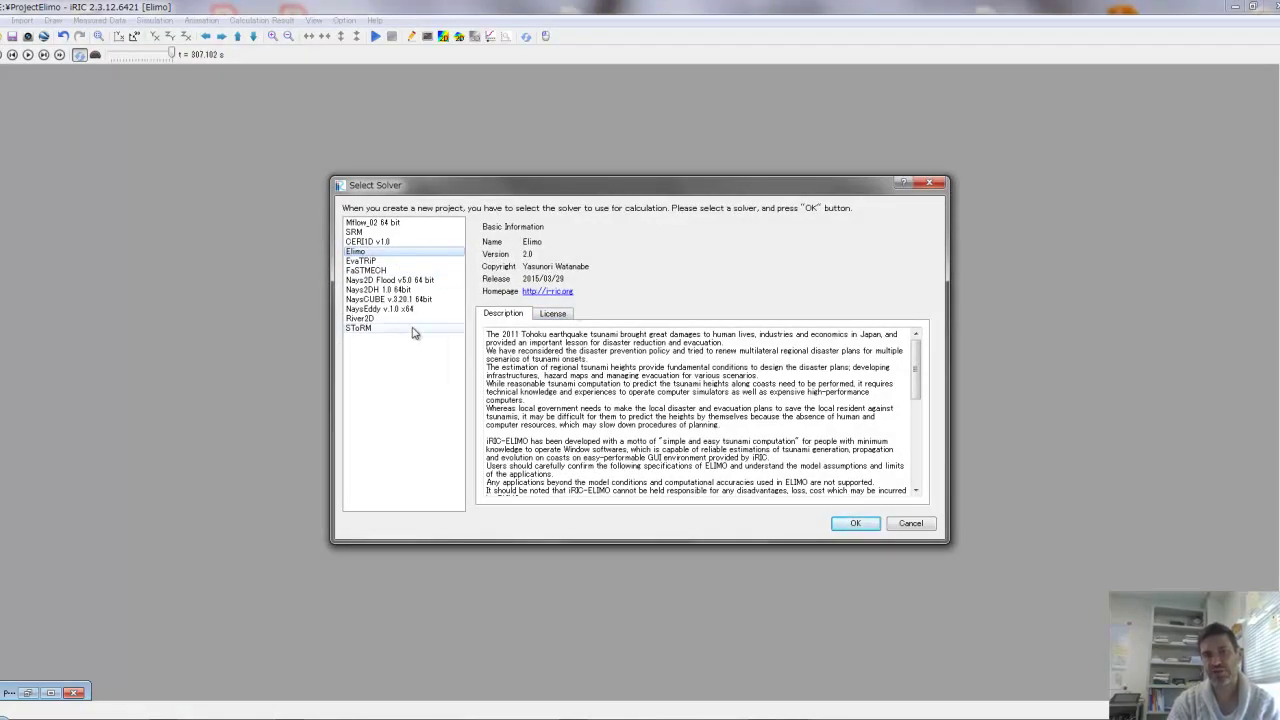
click(846, 526)
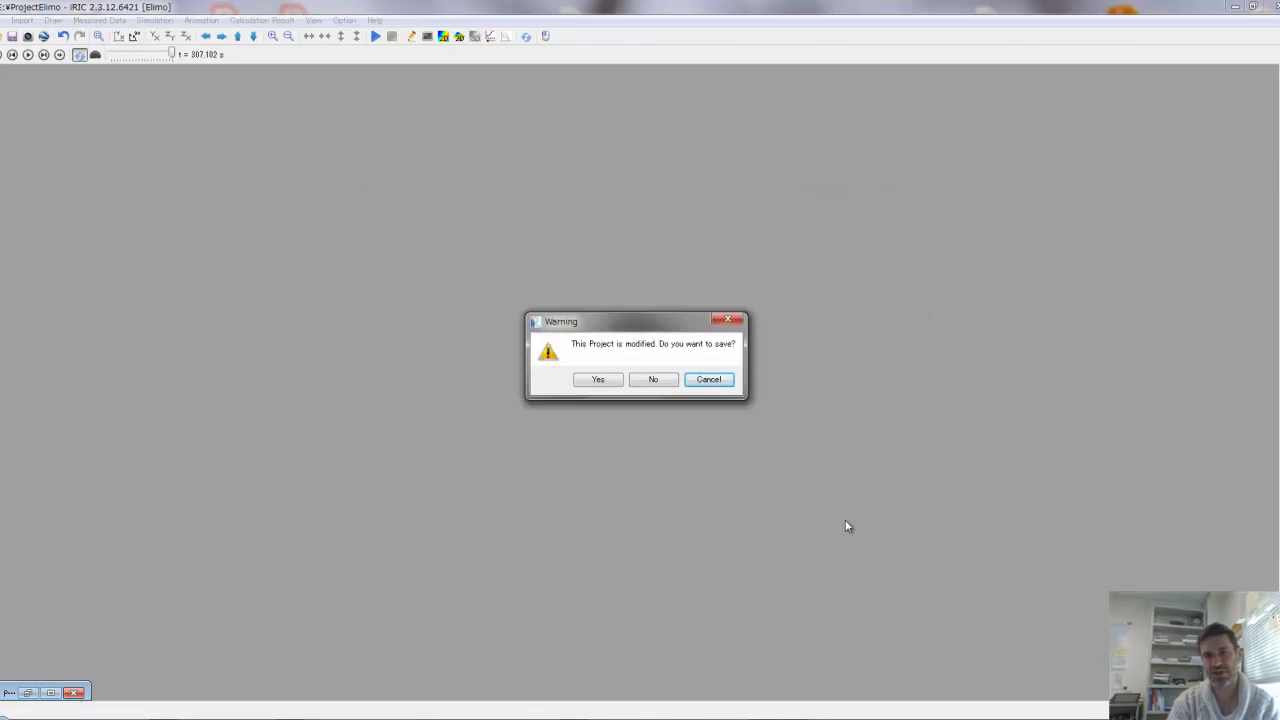
click(651, 380)
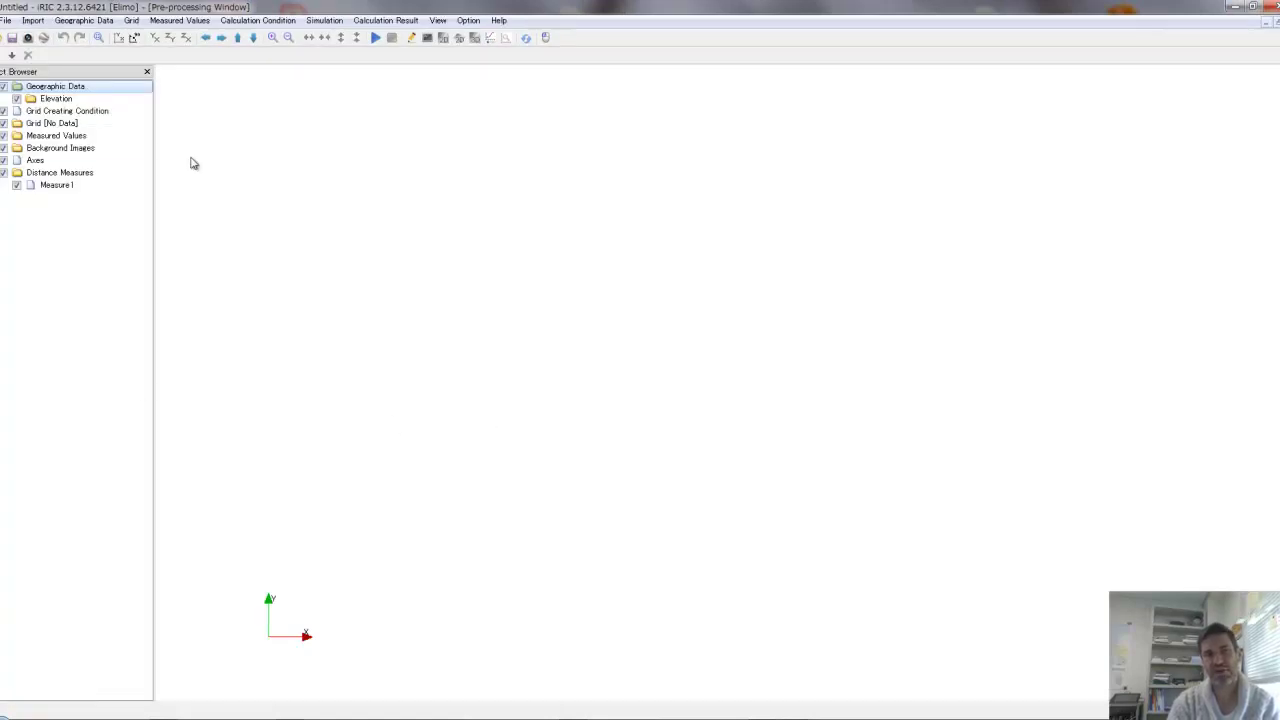
click(45, 97)
Import the GEBCO 2014 .tpo file as Elevation data with the filter left at 1.
right_click(46, 99)
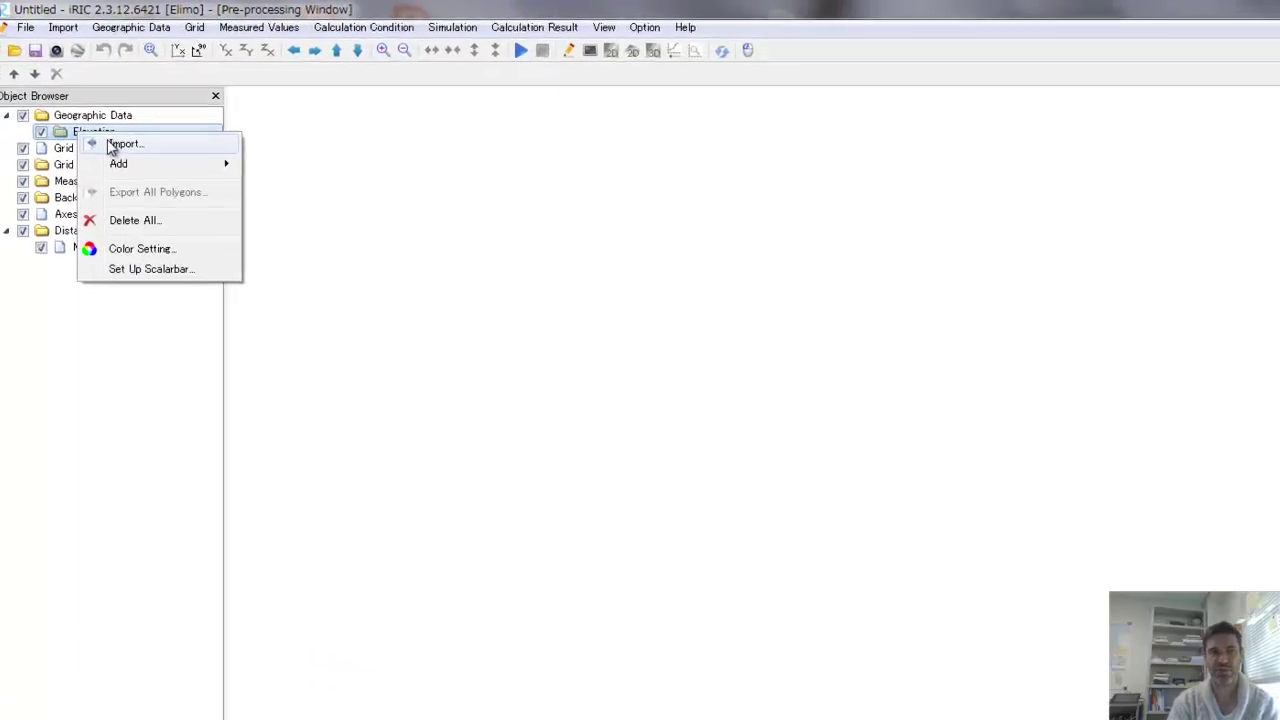
click(80, 111)
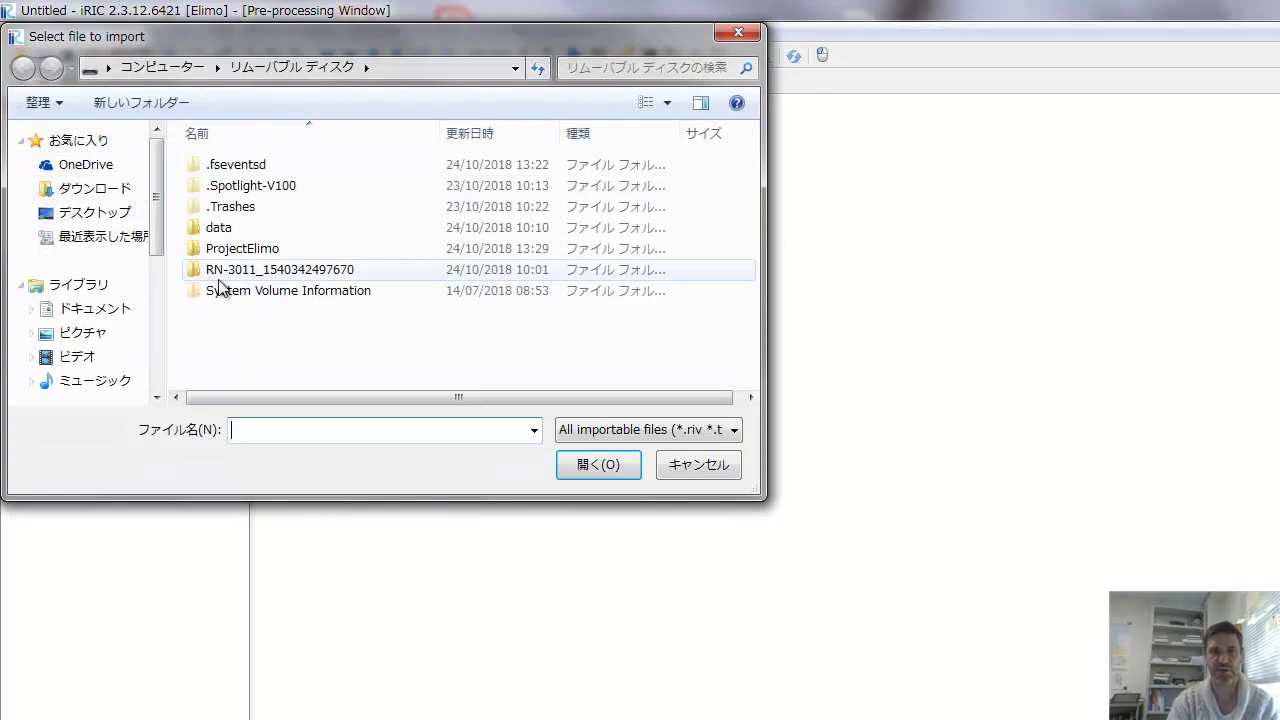
double_click(218, 280)
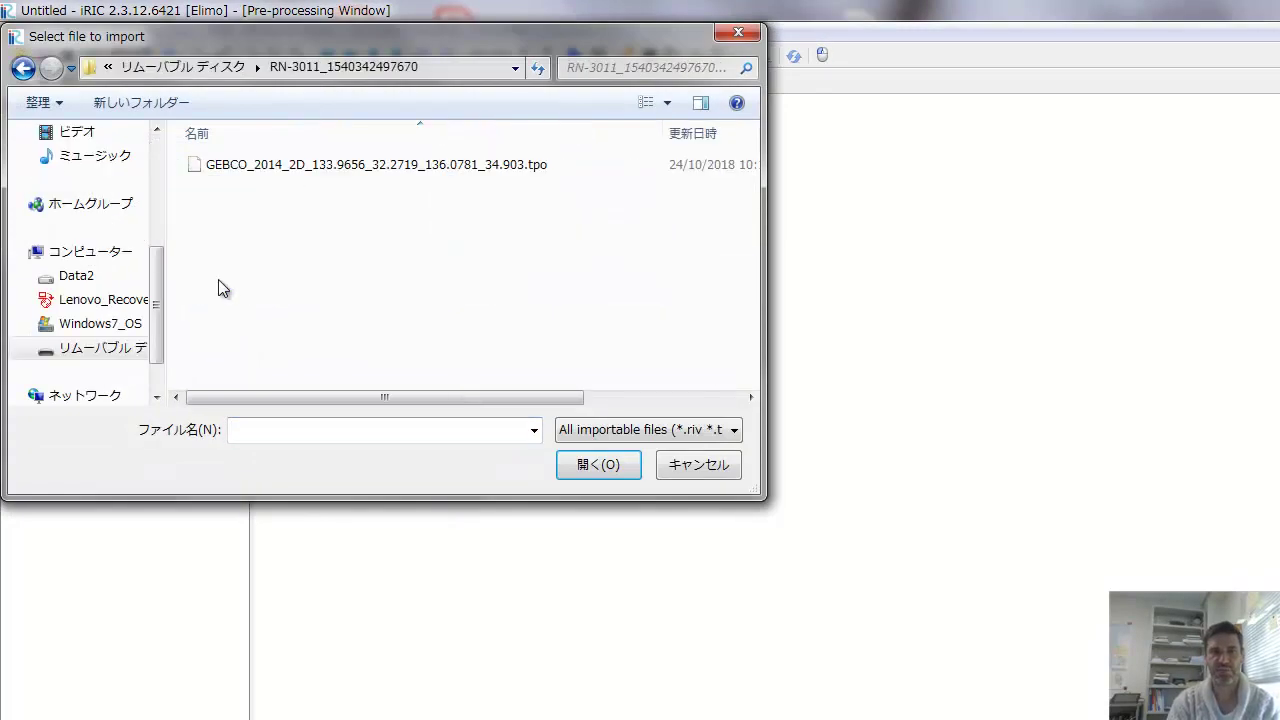
click(266, 168)
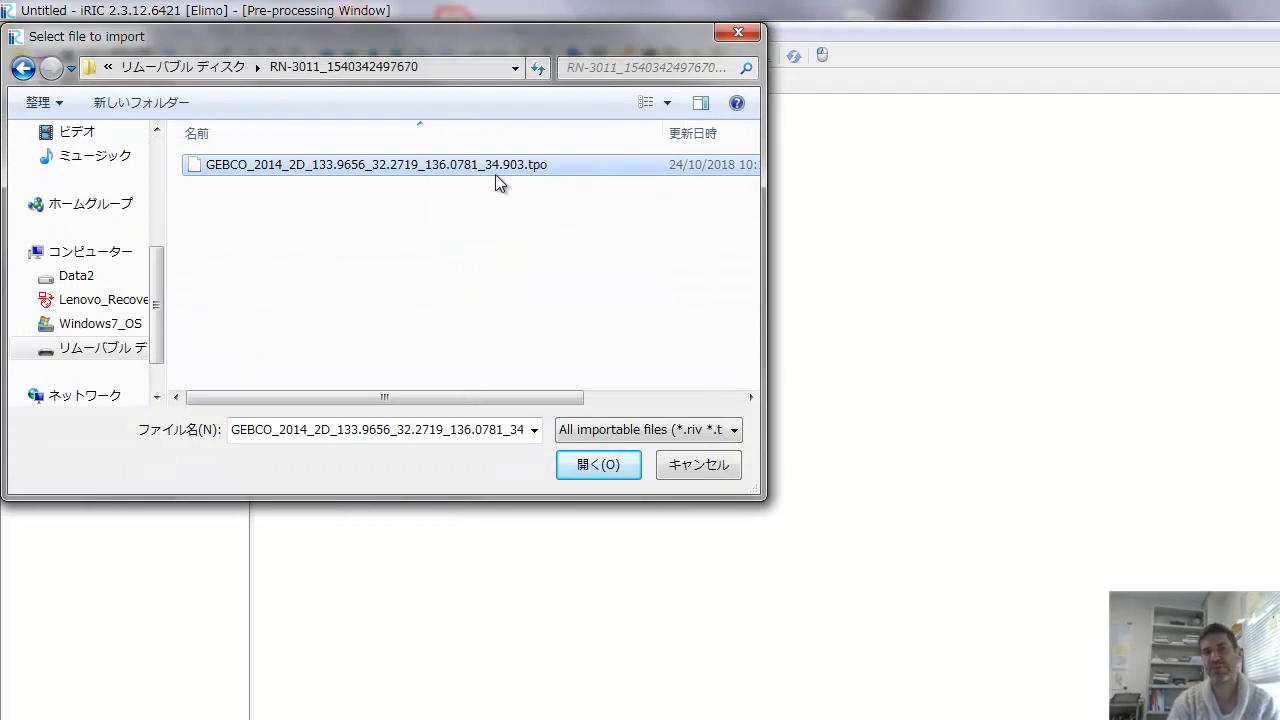
click(605, 470)
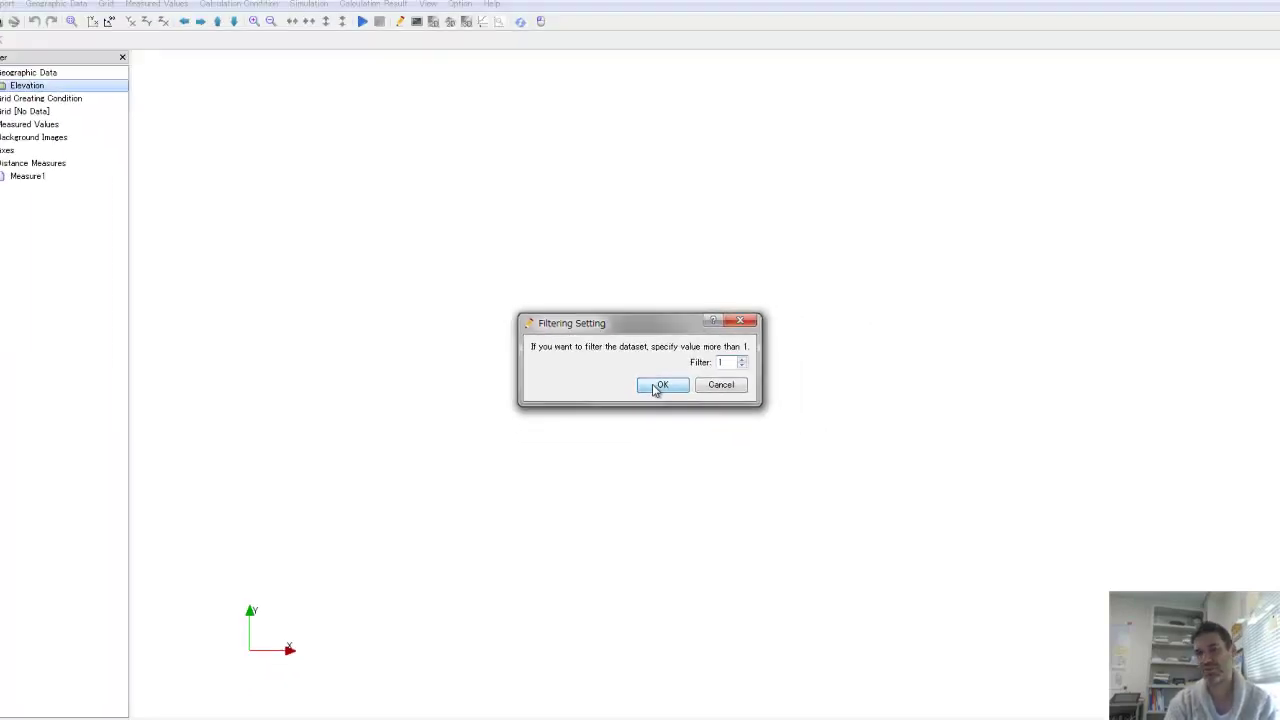
click(656, 388)
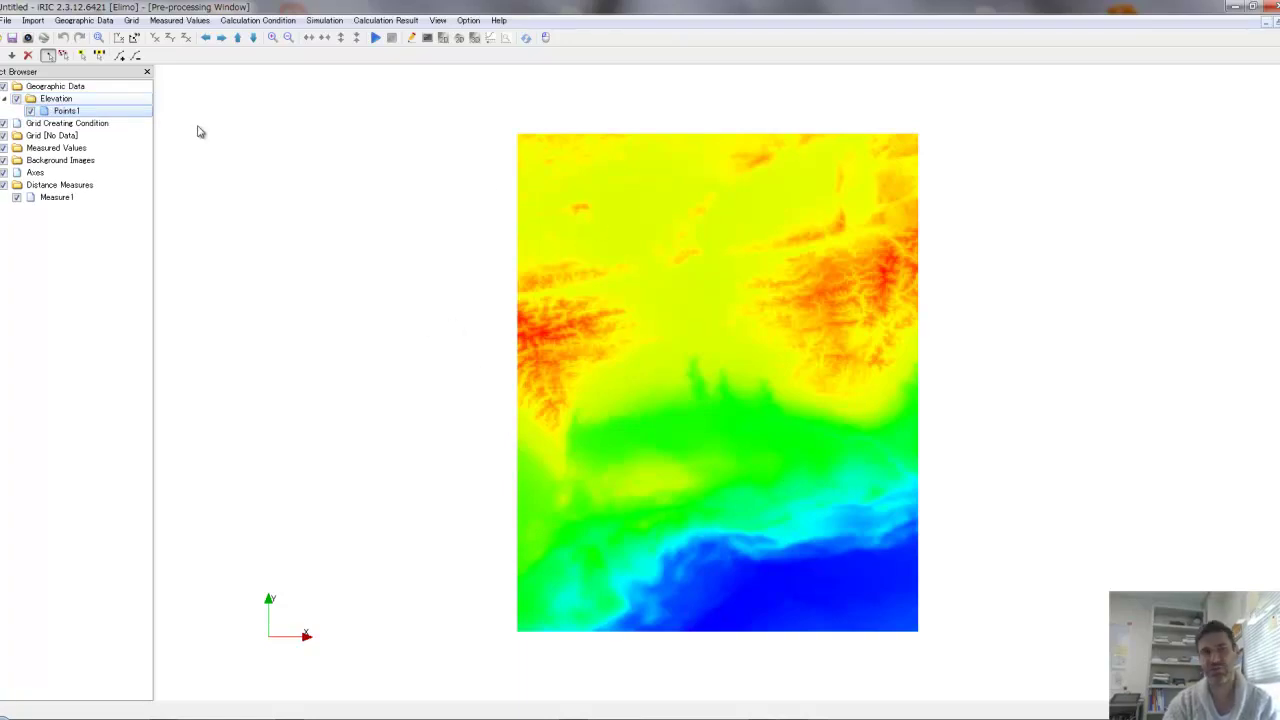
Give the Elevation map a black-white colormap with a fixed range of -3500 to 1500.
click(48, 103)
right_click(47, 102)
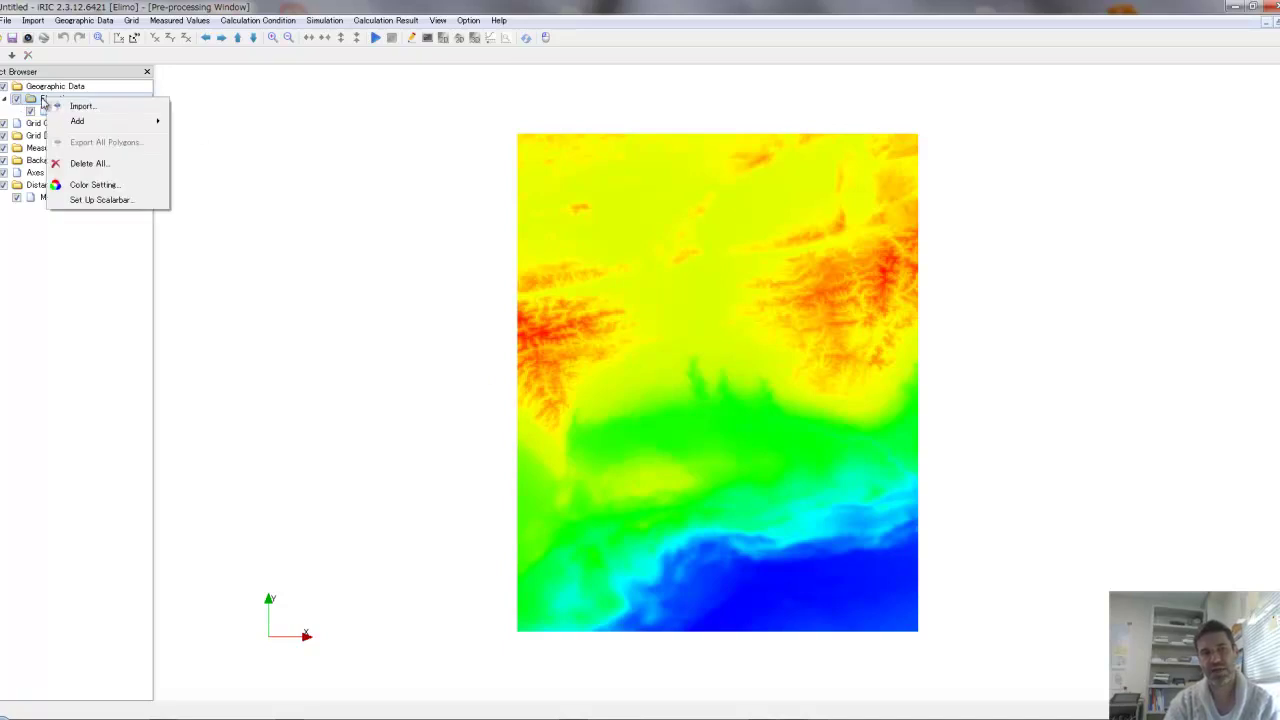
click(96, 185)
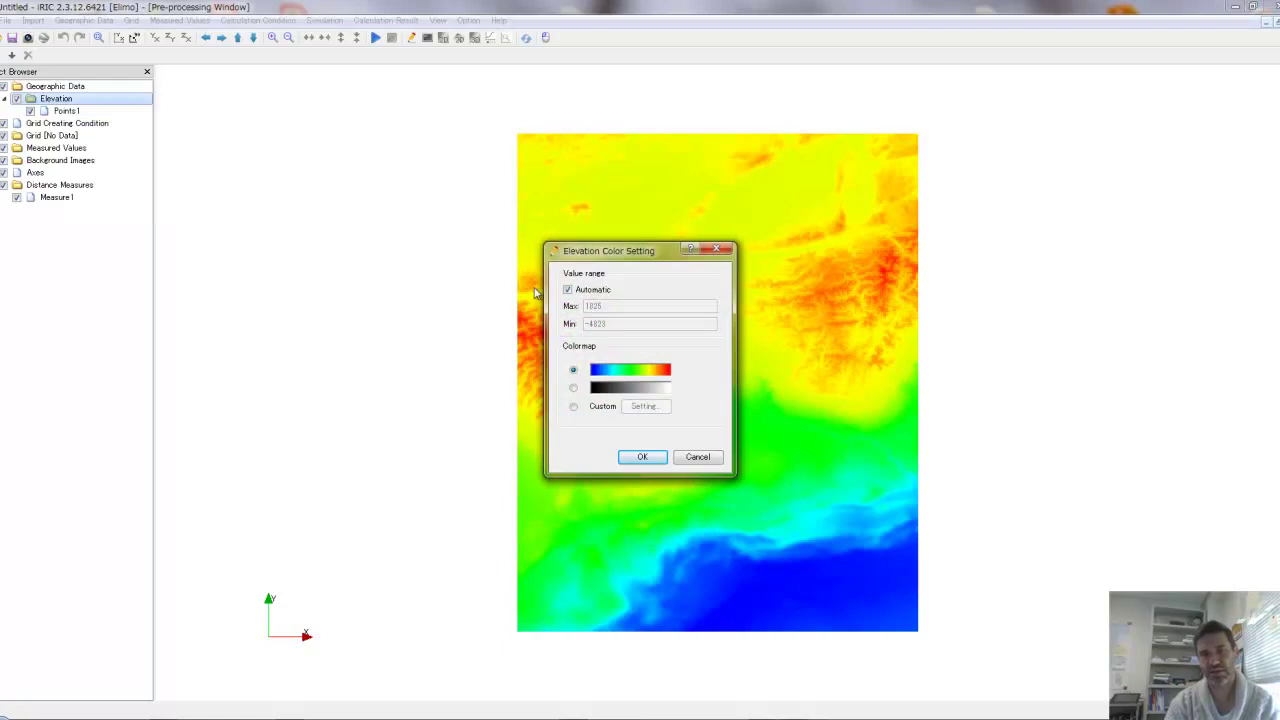
click(568, 290)
click(573, 388)
drag(621, 323, 500, 320)
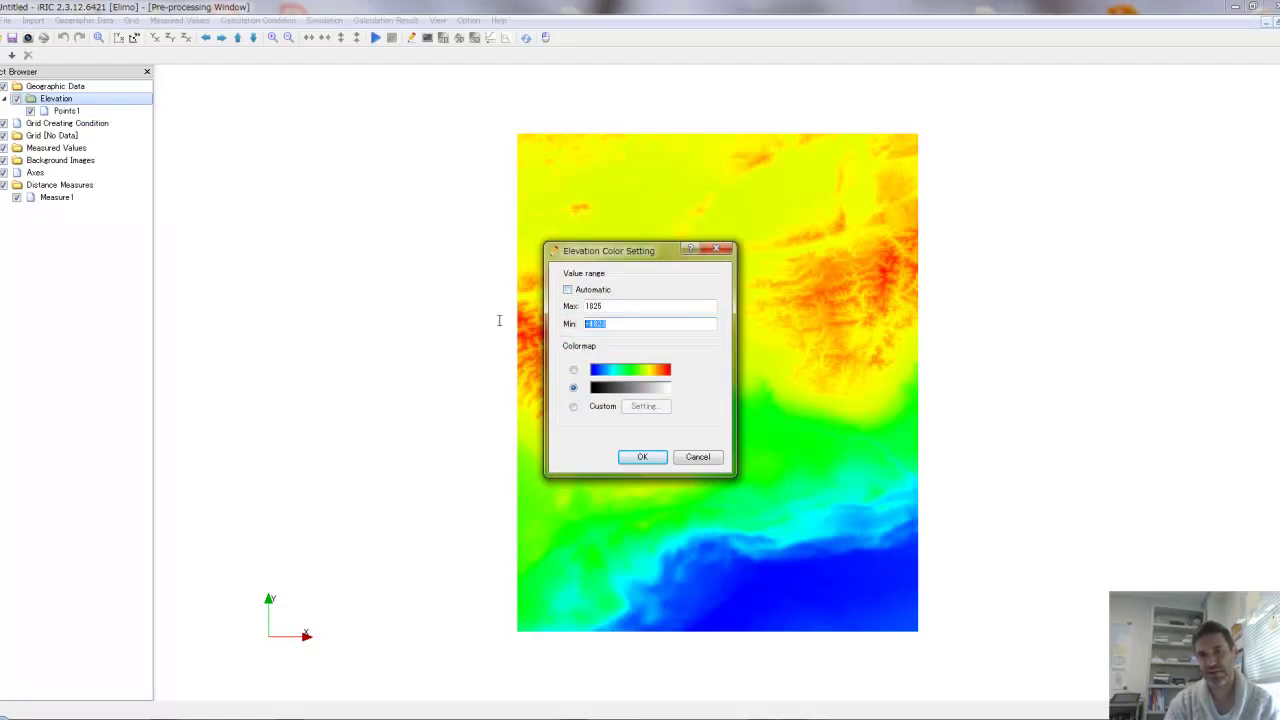
text(-5)
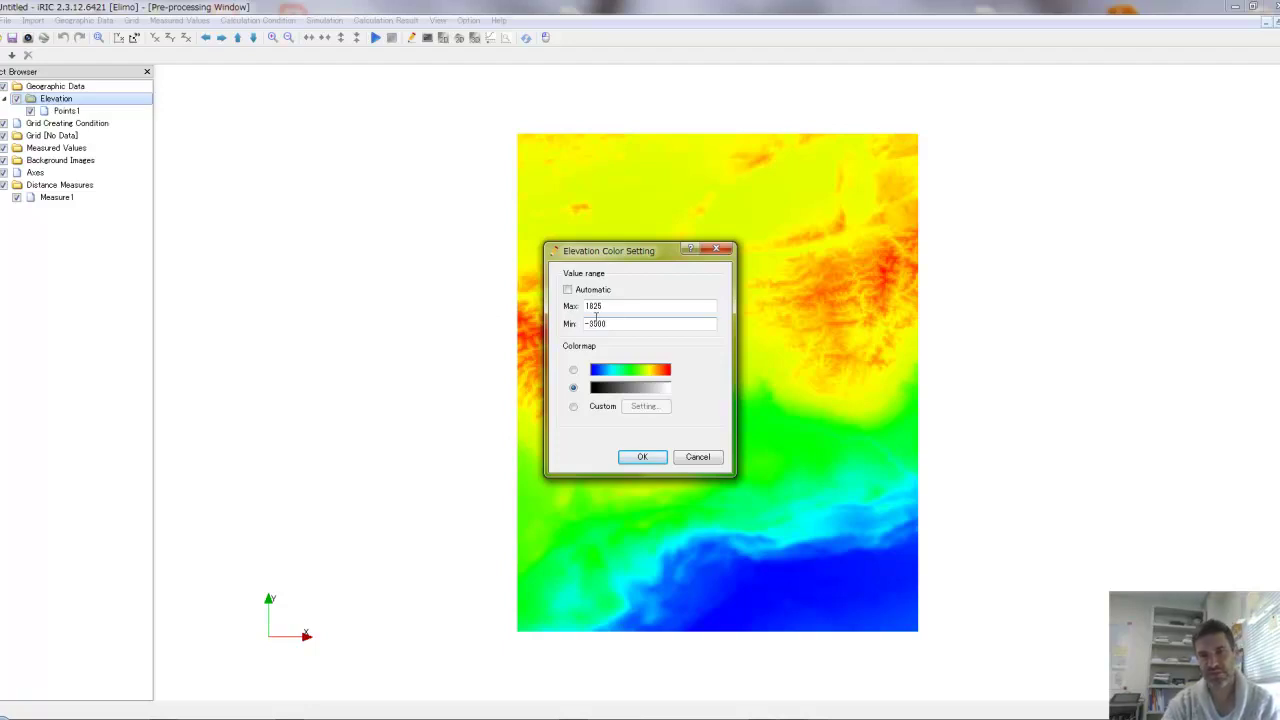
drag(615, 305, 535, 311)
text(1500)
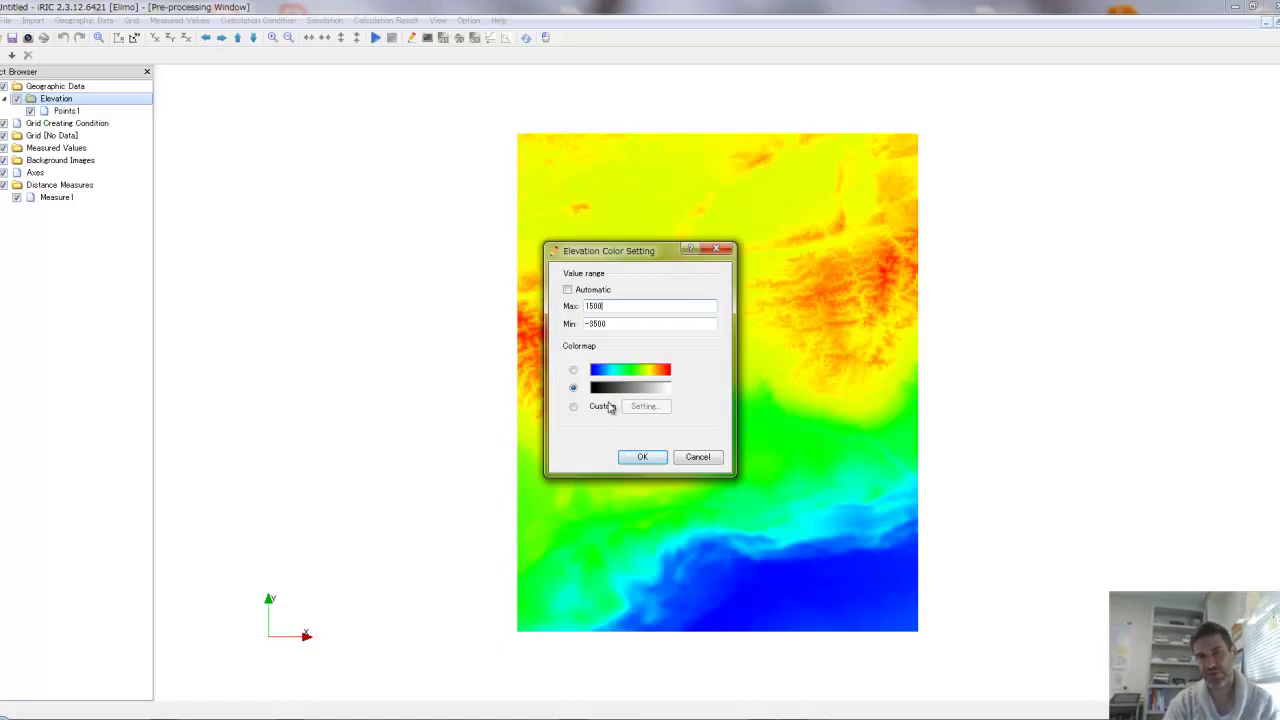
click(643, 458)
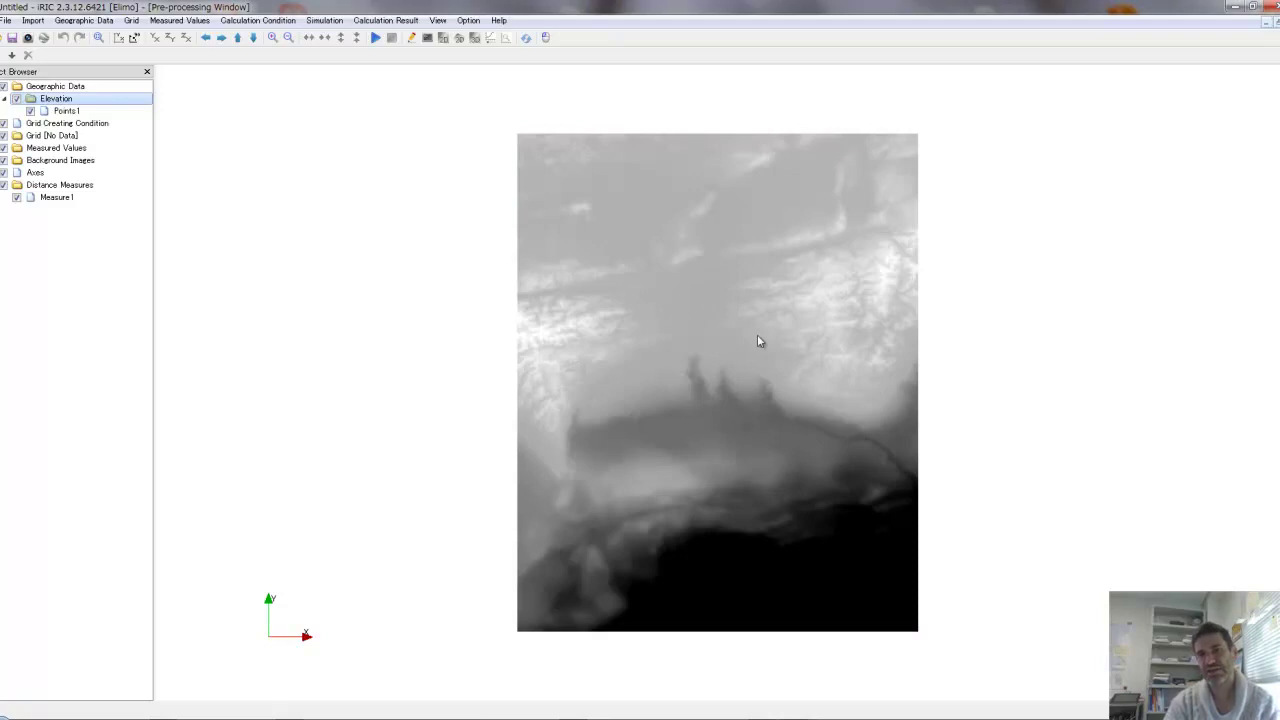
Switch the Elevation colour setting to a custom Three Colors map.
right_click(55, 107)
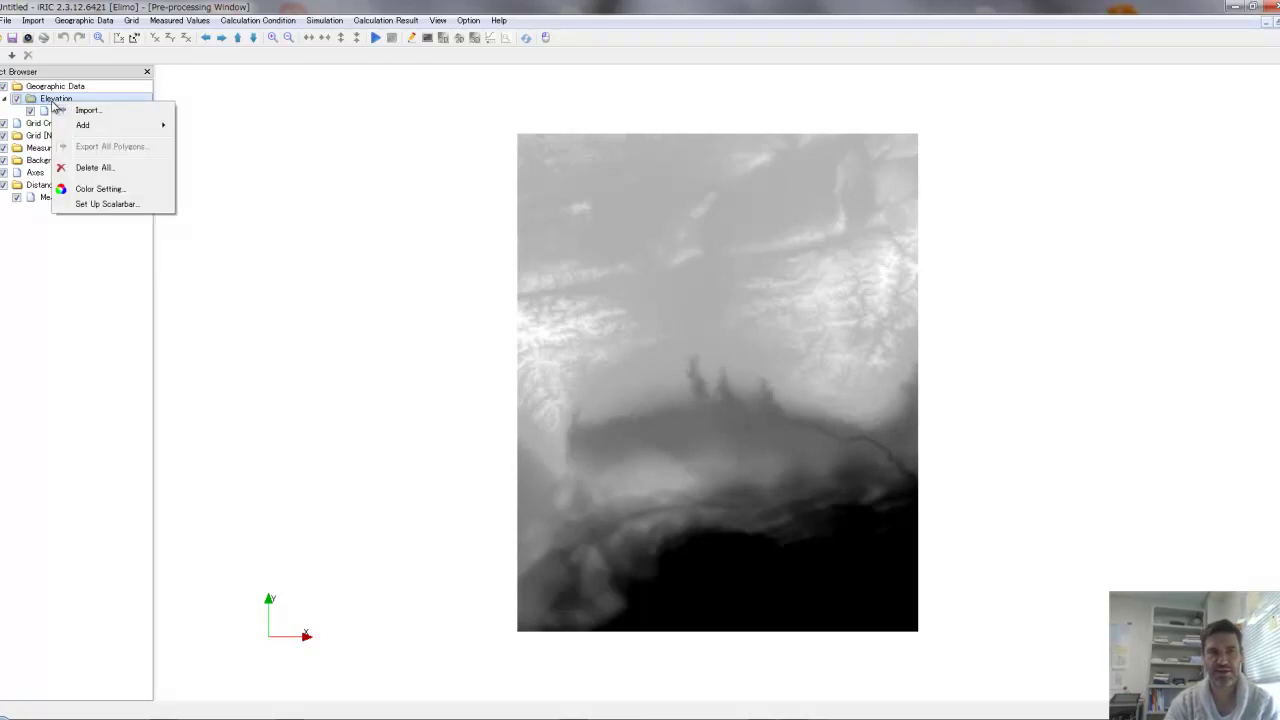
click(101, 197)
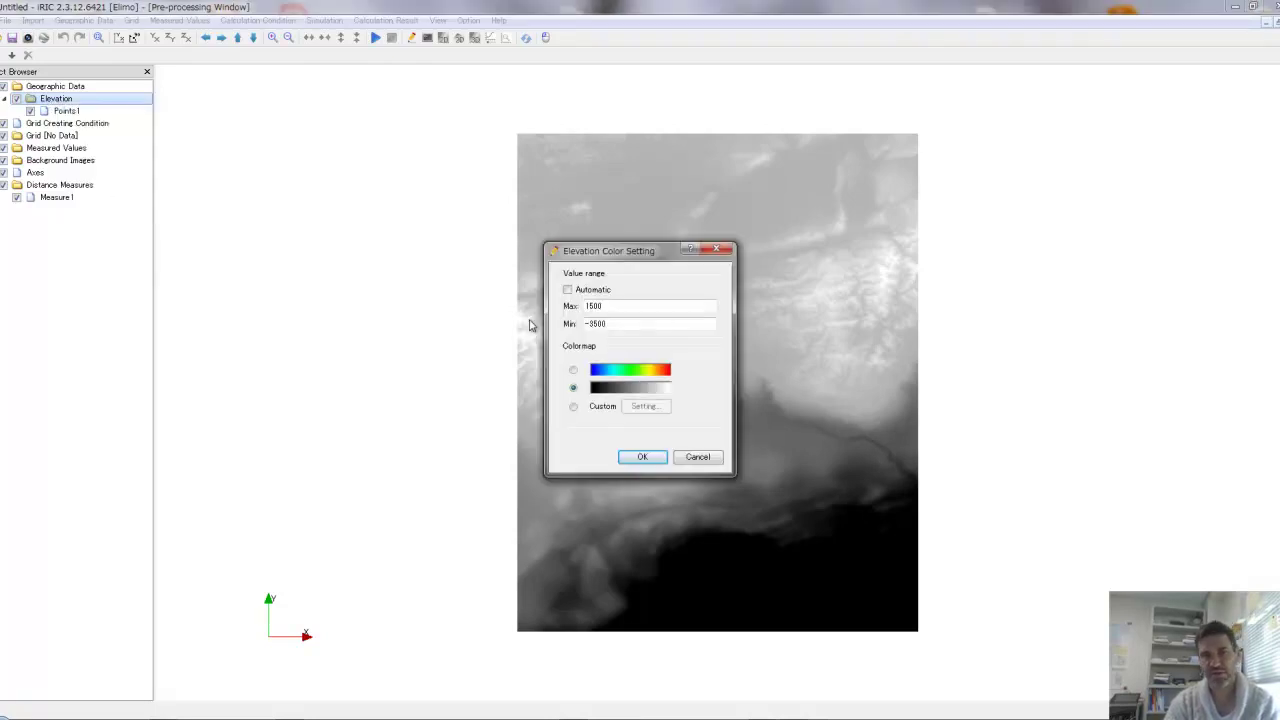
click(574, 407)
click(643, 406)
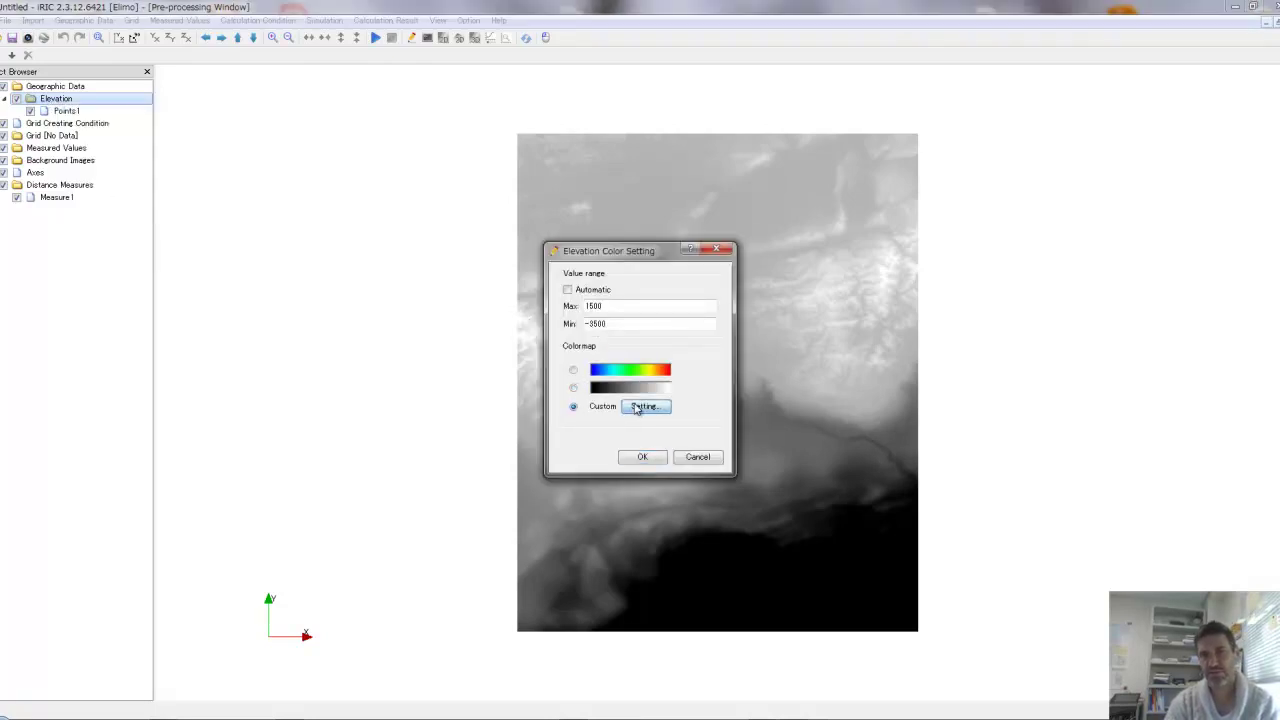
click(590, 265)
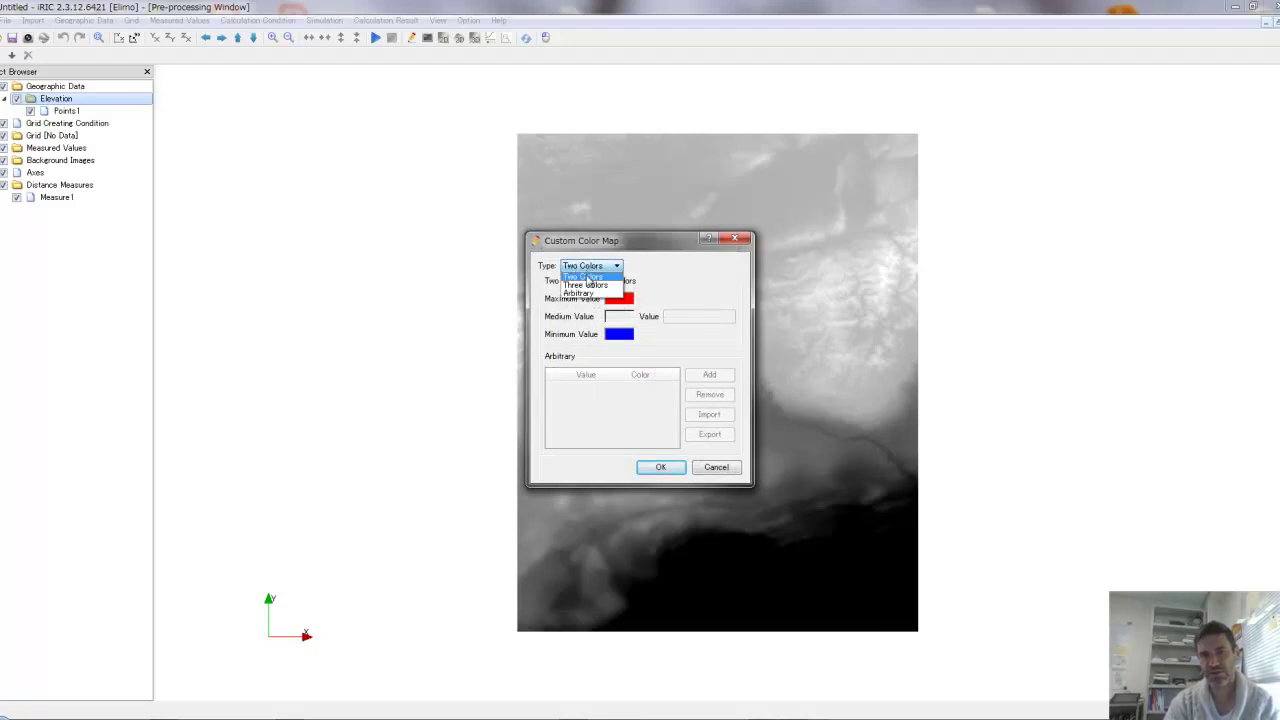
click(585, 287)
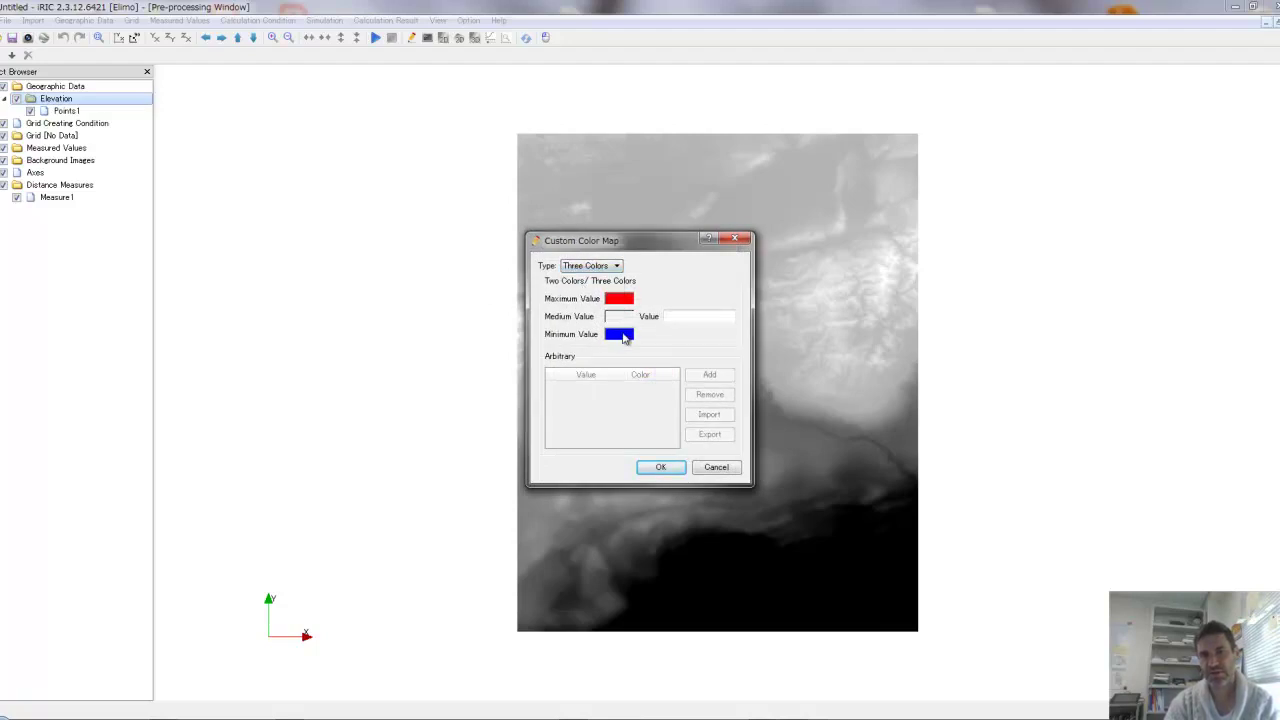
Make the medium colour white at value 0 and apply the blue-white-red map.
click(621, 318)
click(617, 340)
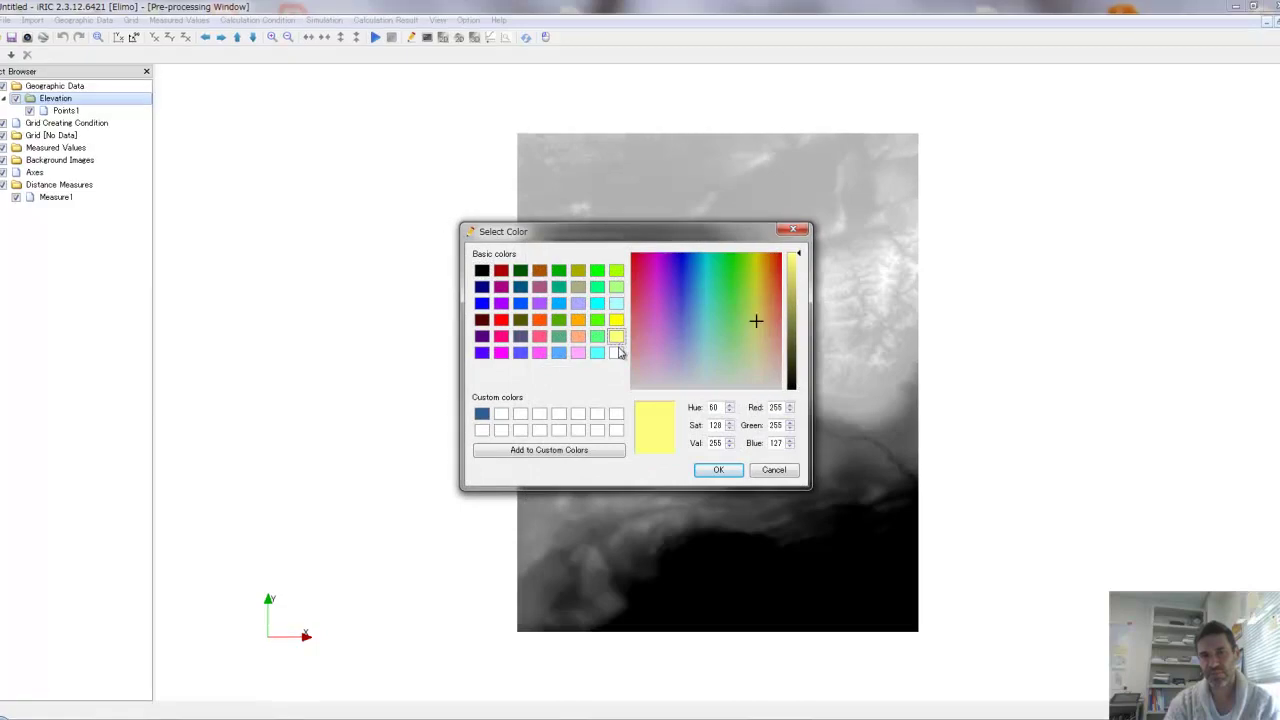
click(616, 352)
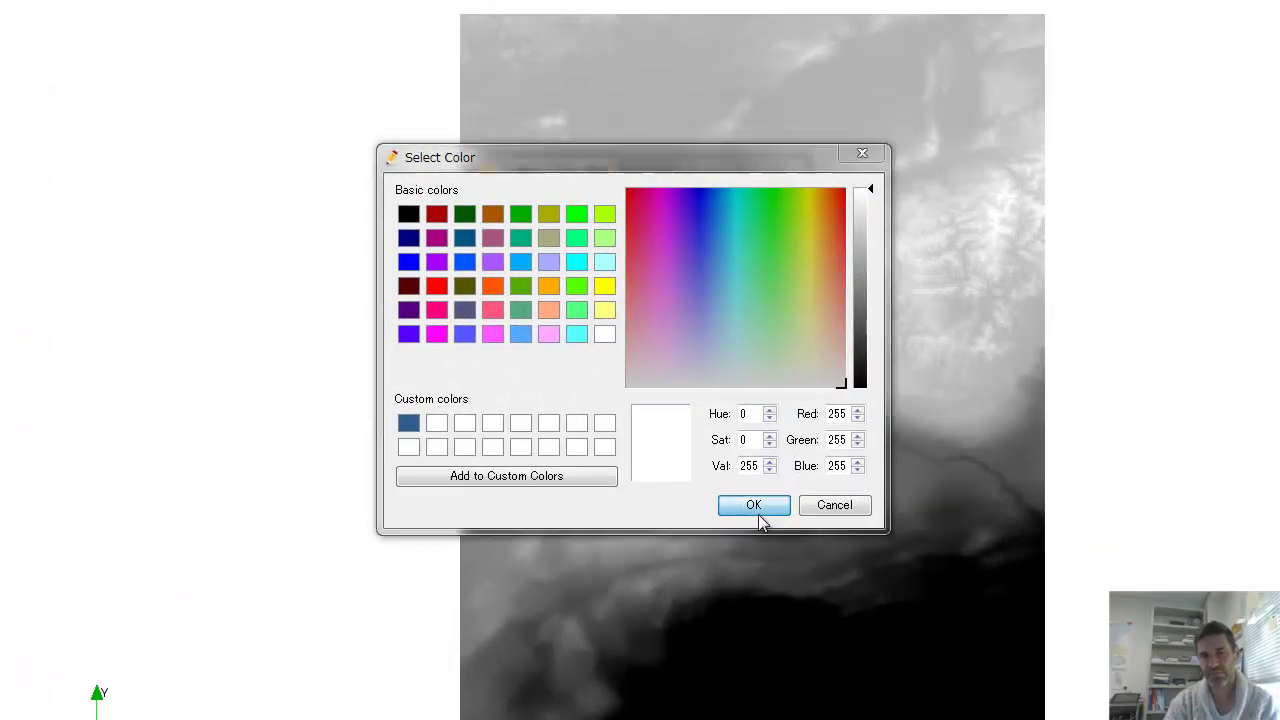
click(756, 506)
click(690, 280)
text(0)
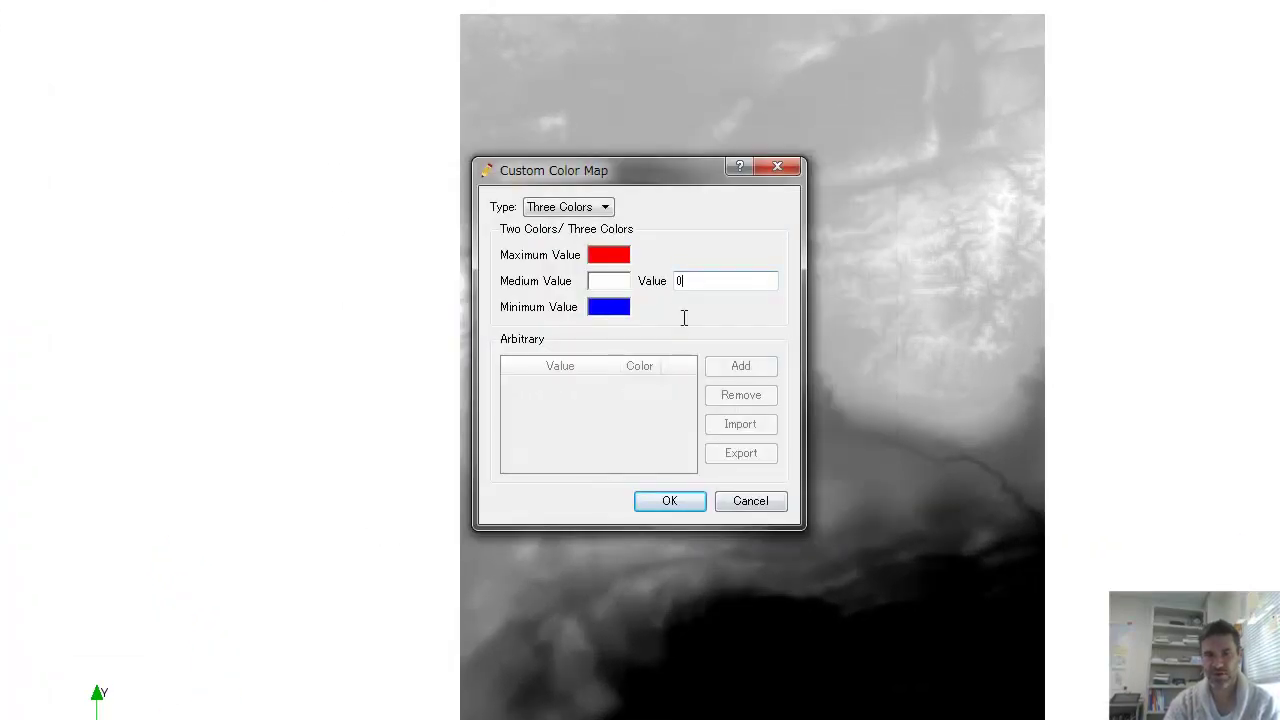
click(656, 505)
click(654, 490)
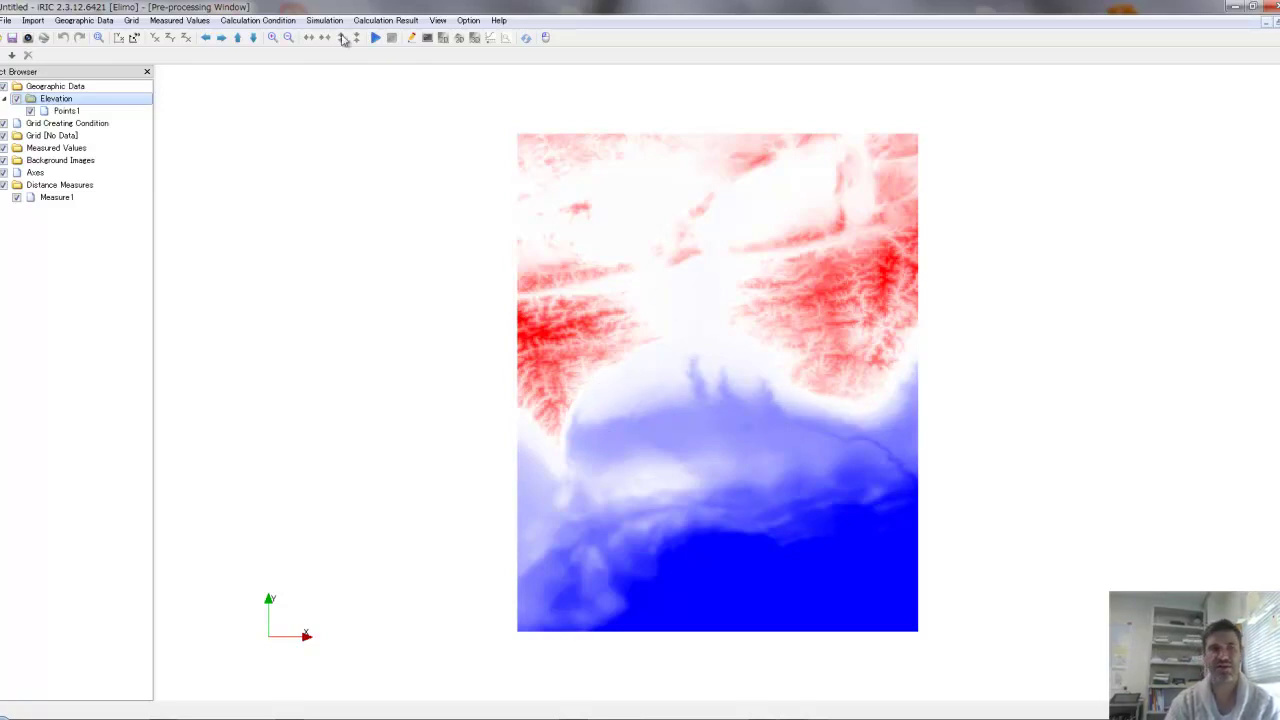
Switch the Elevation custom colormap to arbitrary values and add four value entries.
right_click(44, 102)
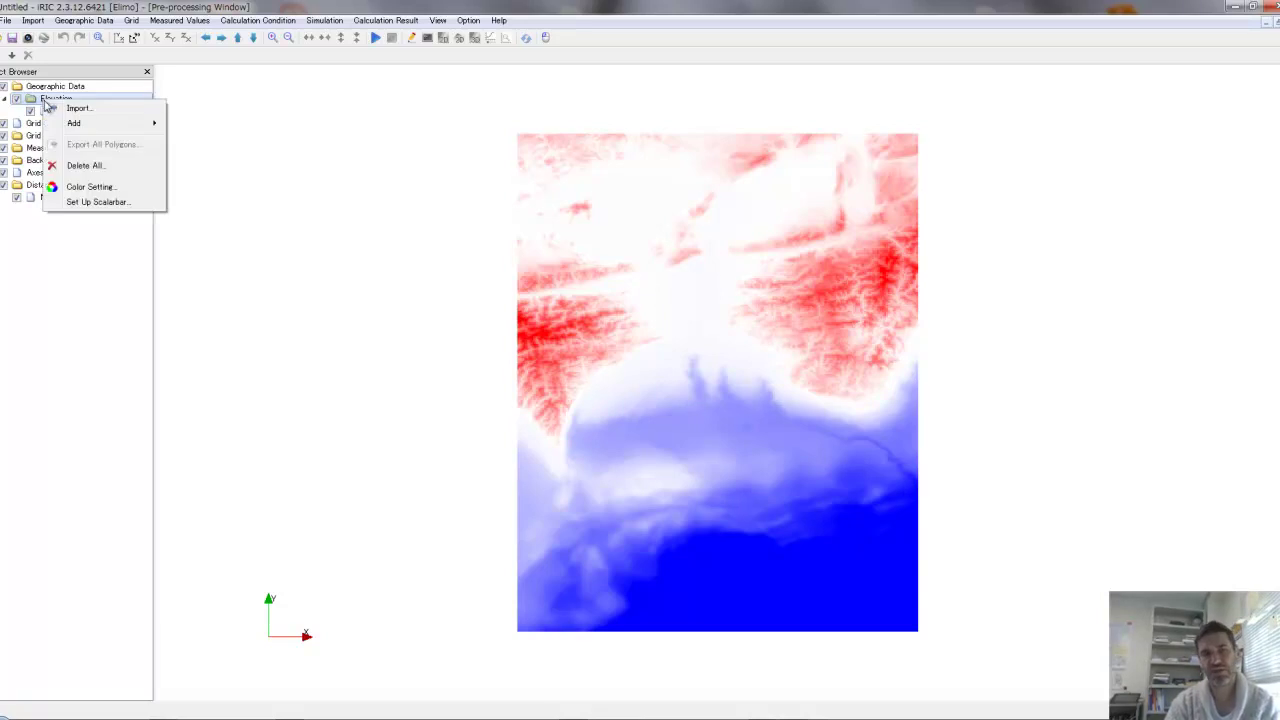
click(100, 188)
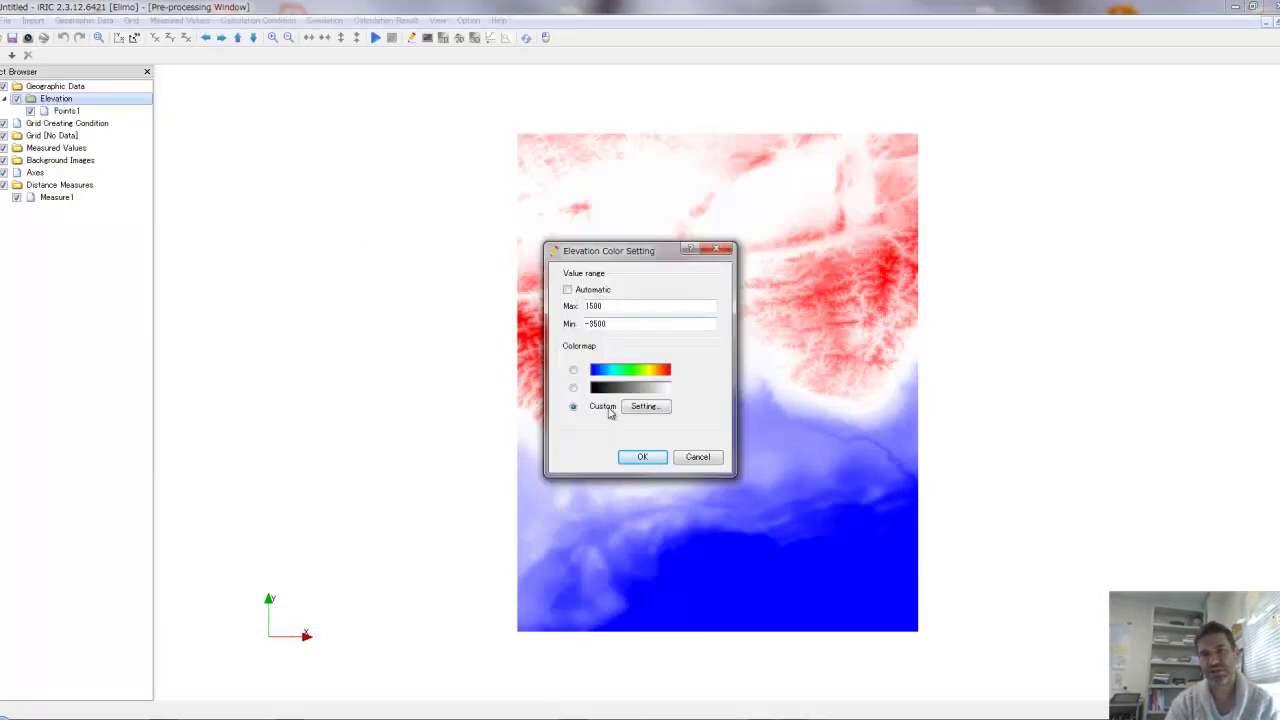
click(662, 406)
click(595, 267)
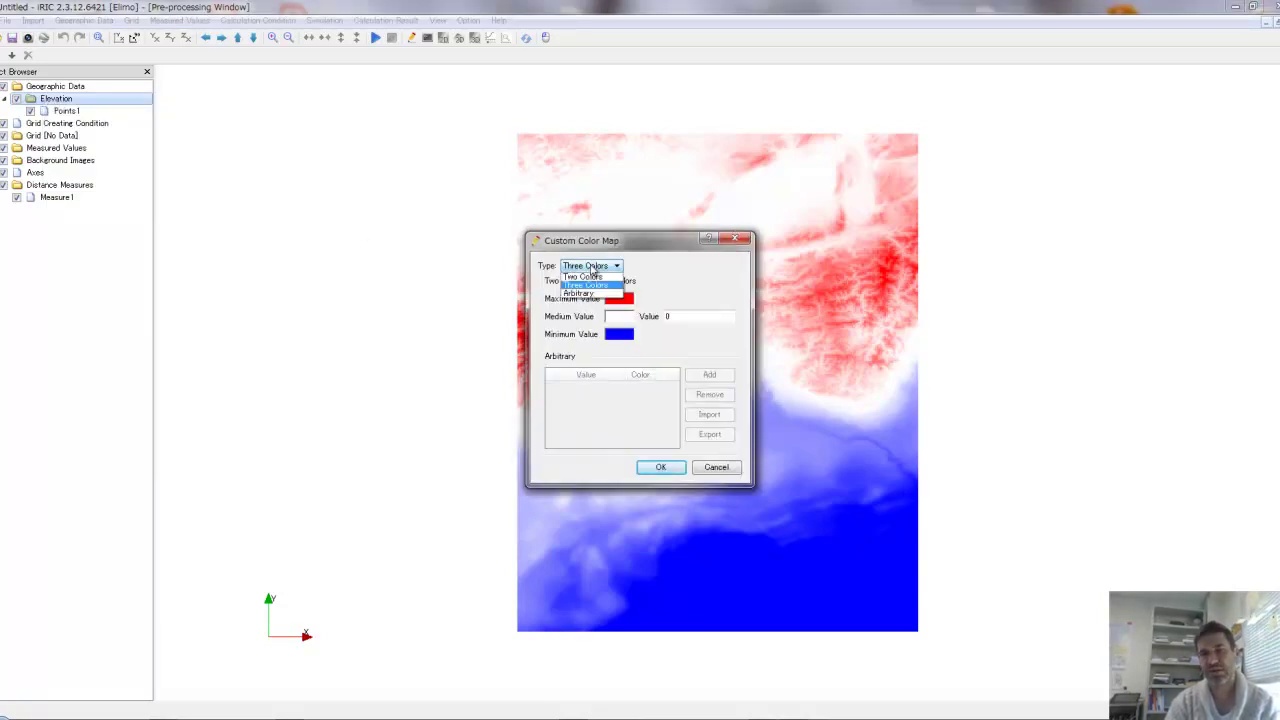
click(592, 294)
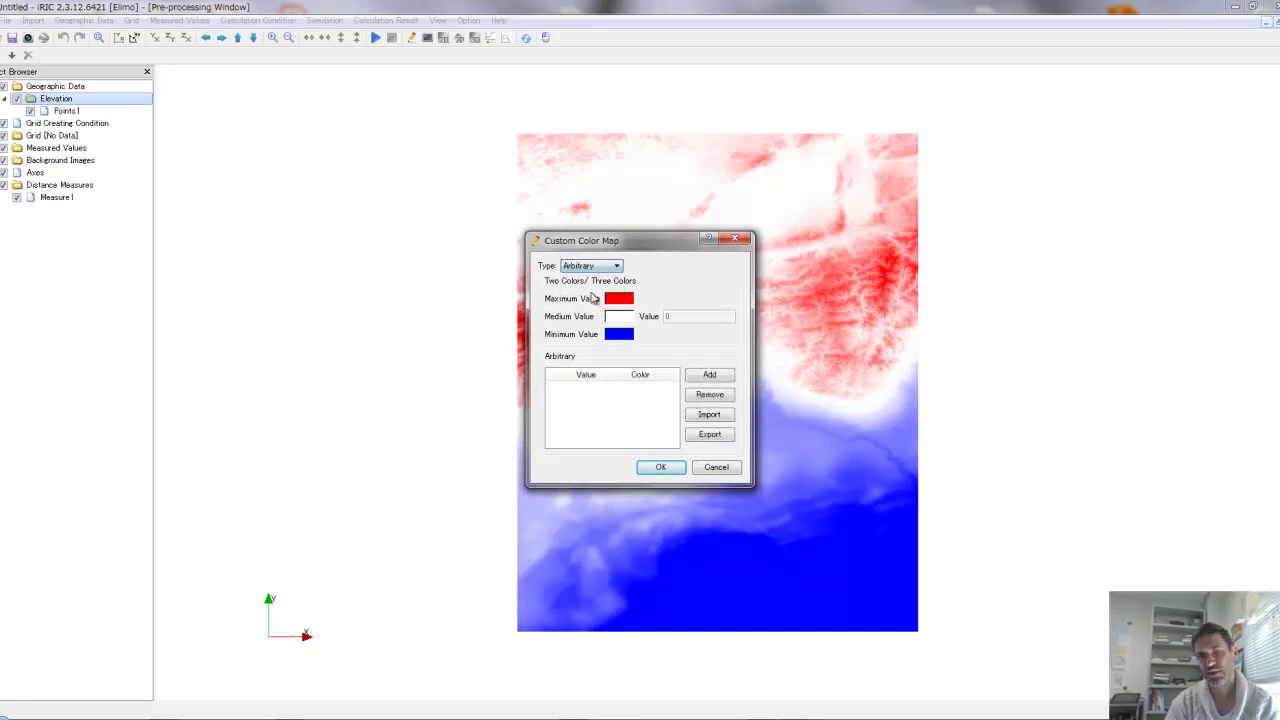
click(710, 375)
click(711, 376)
click(712, 376)
click(710, 376)
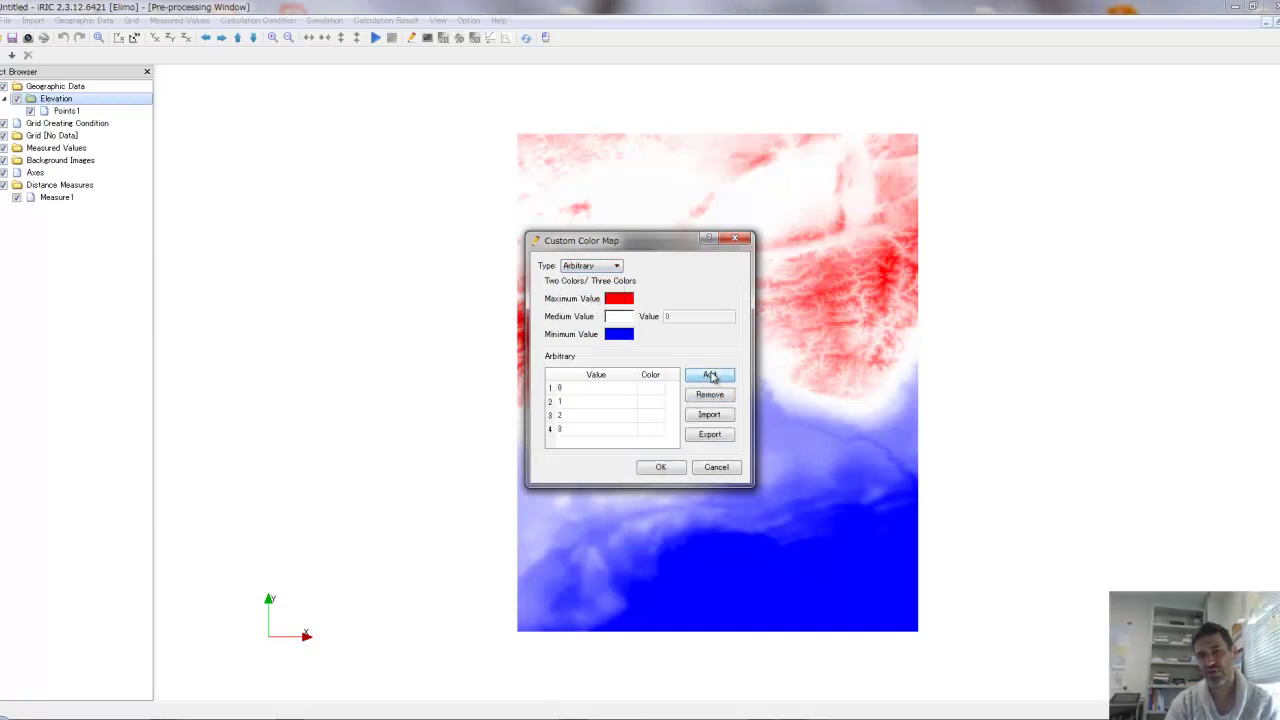
Enter the colormap values -3500, -0.01, 0 and 1500.
double_click(594, 387)
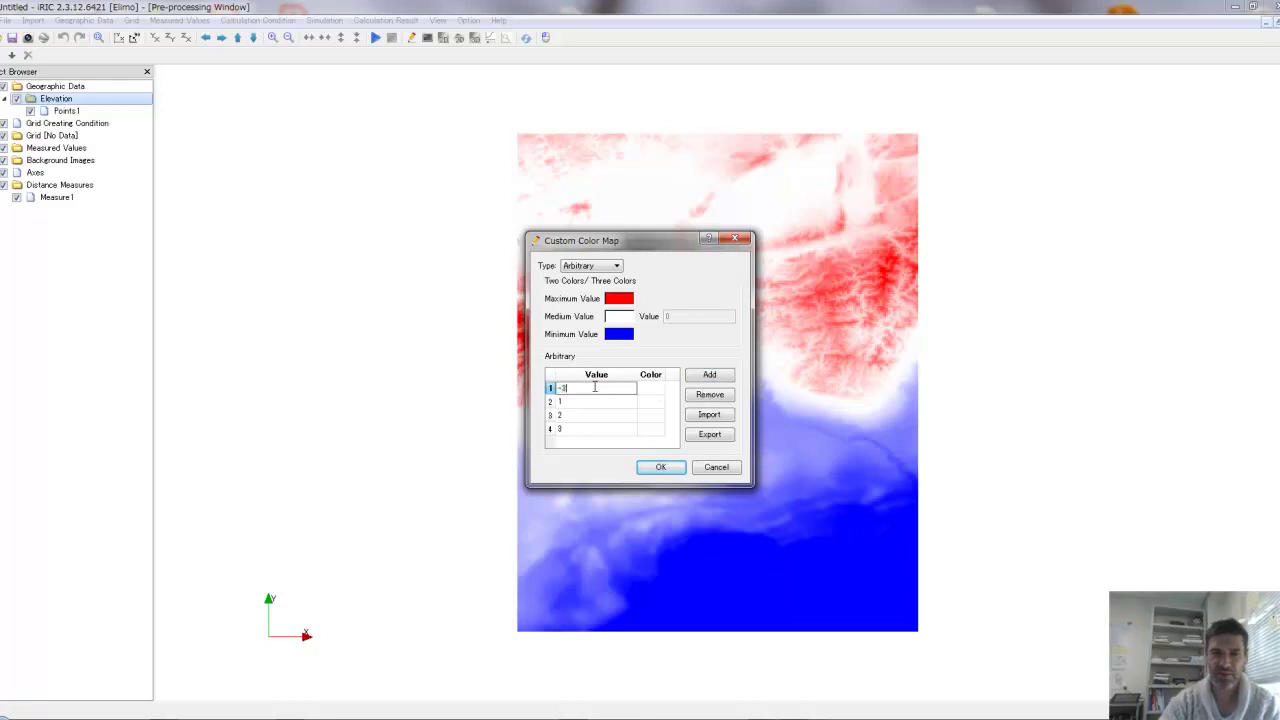
click(590, 402)
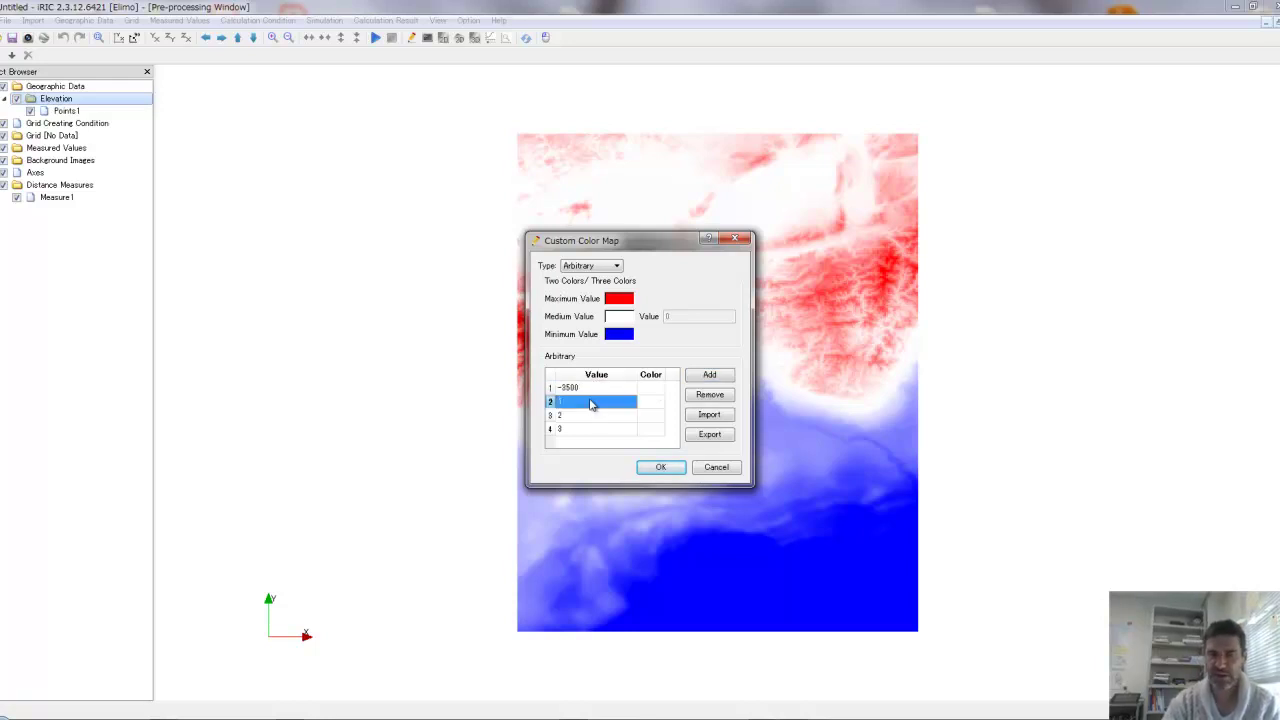
double_click(590, 402)
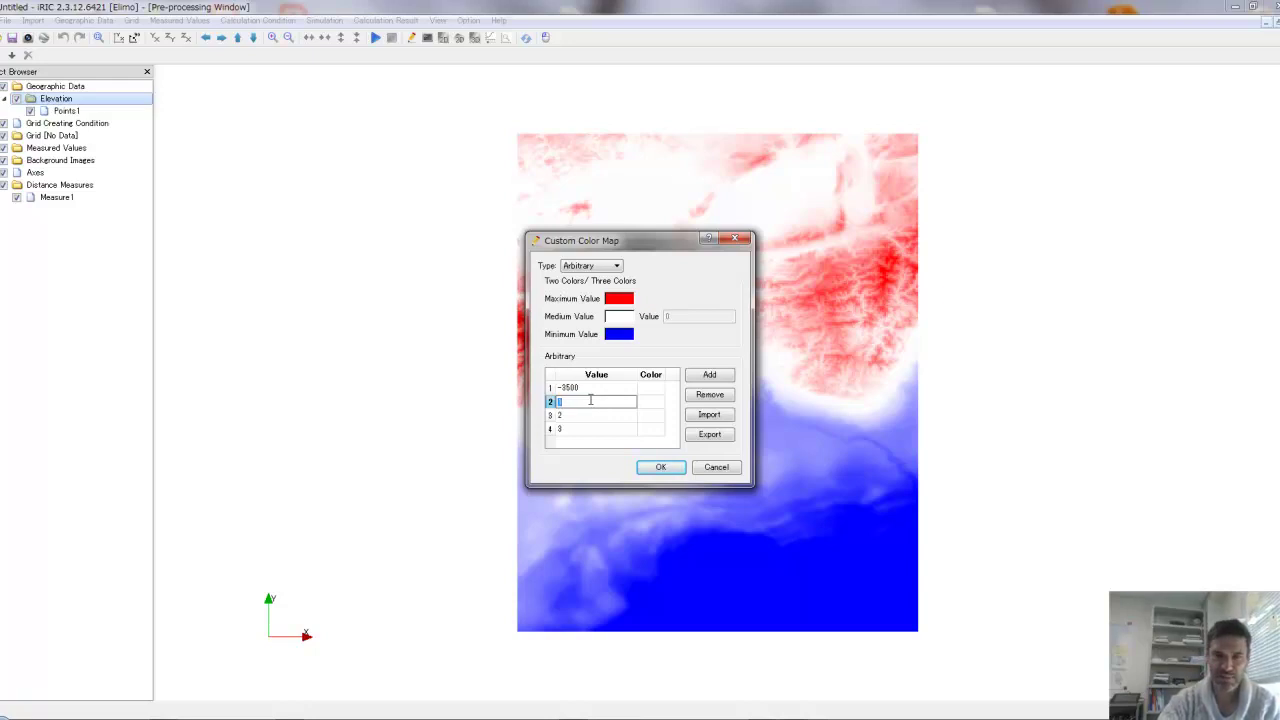
text(-8)
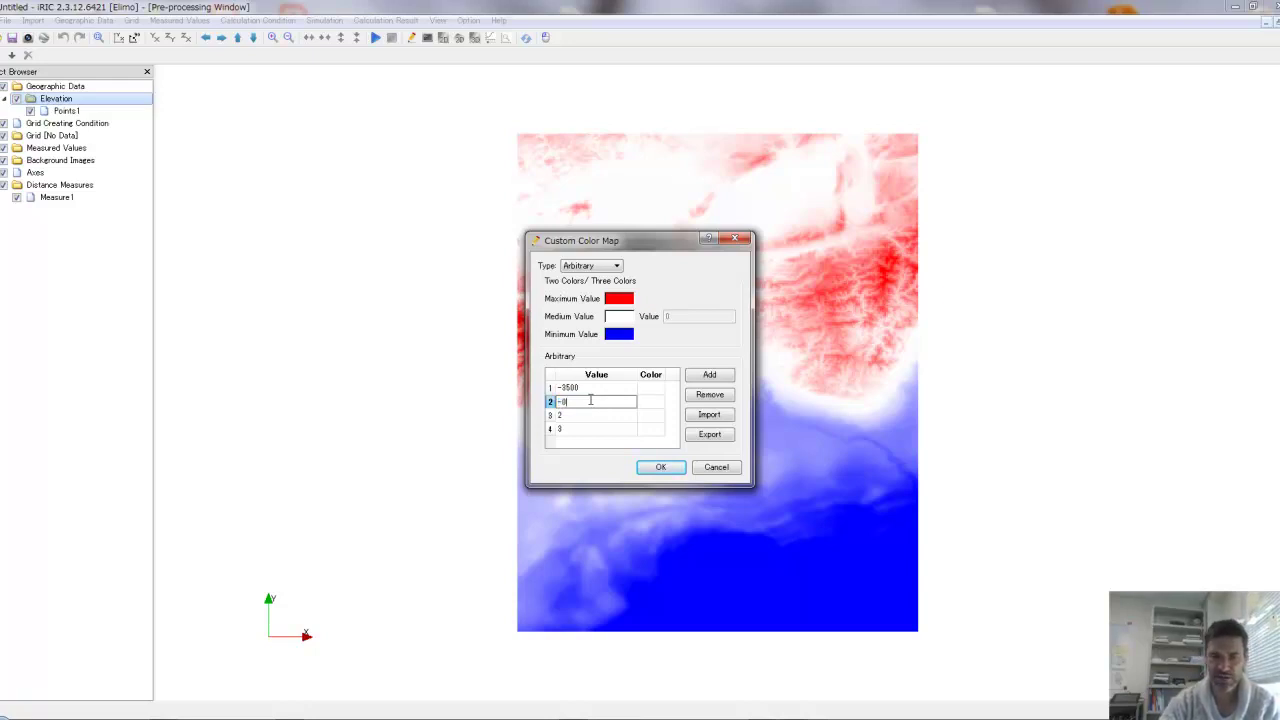
text(1)
click(576, 415)
double_click(576, 415)
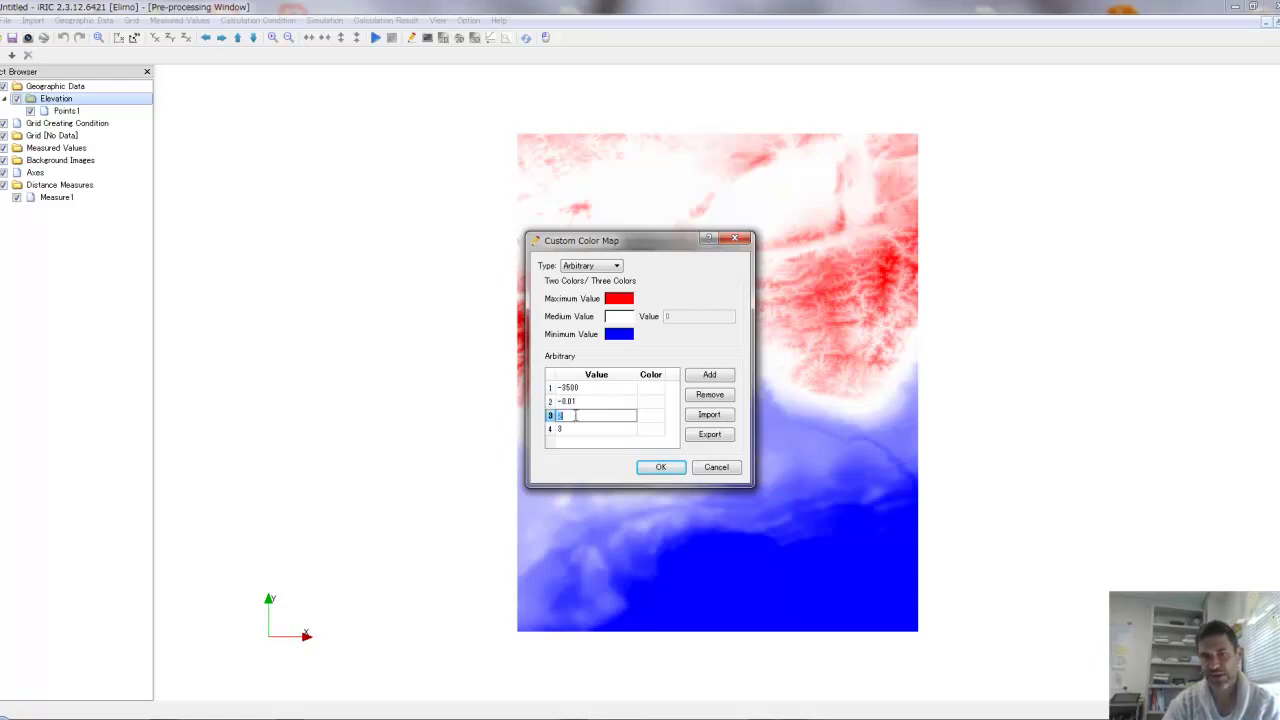
text(0)
double_click(572, 430)
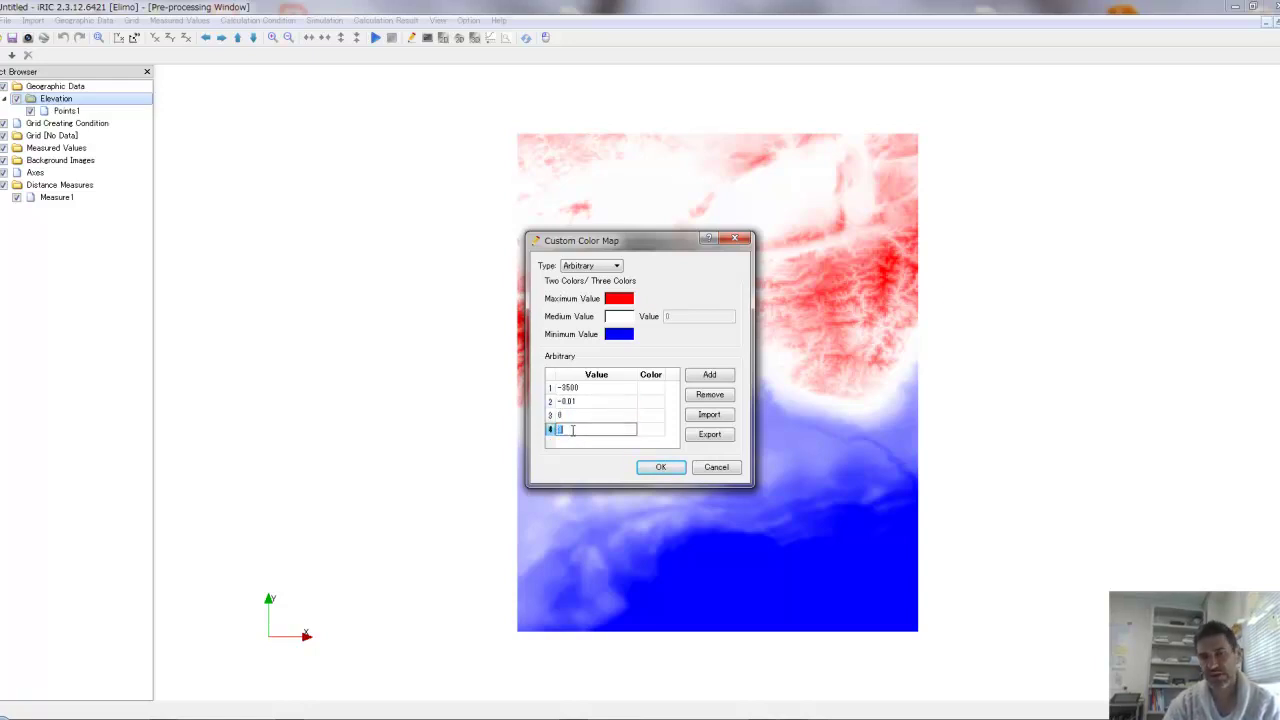
text(1500)
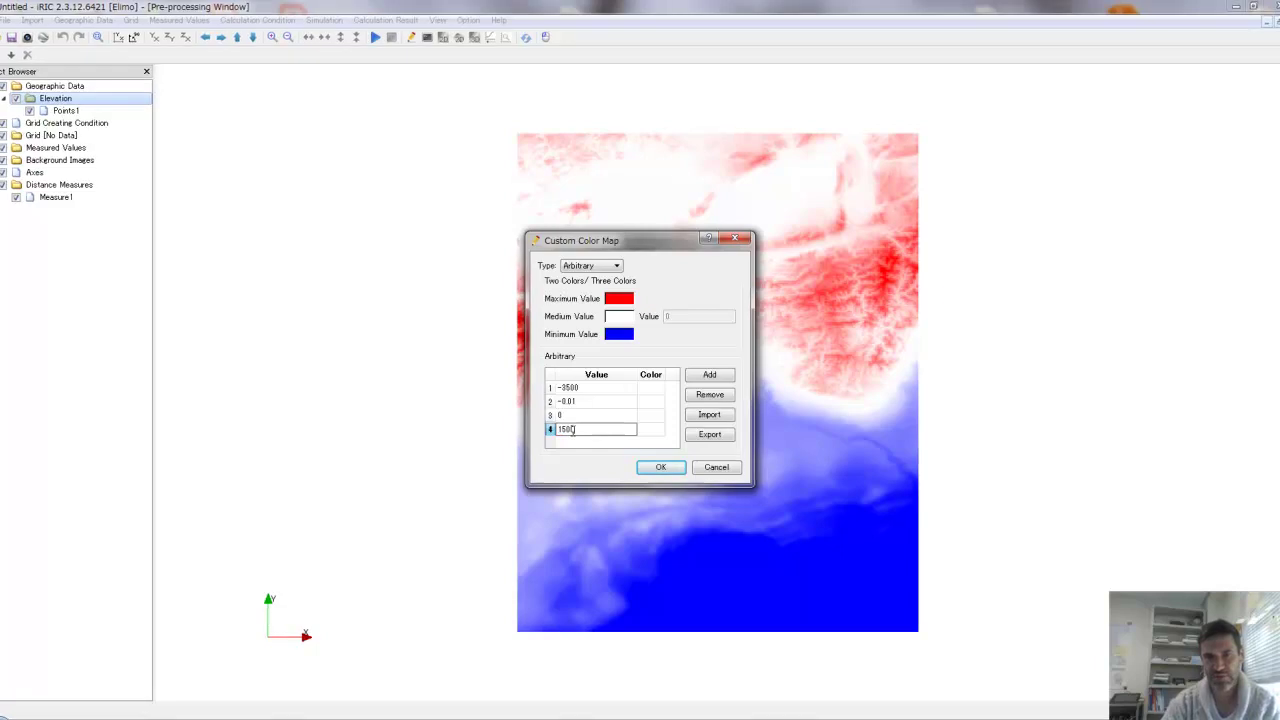
Colour the 1500 row green and the 0 row light yellow.
double_click(650, 430)
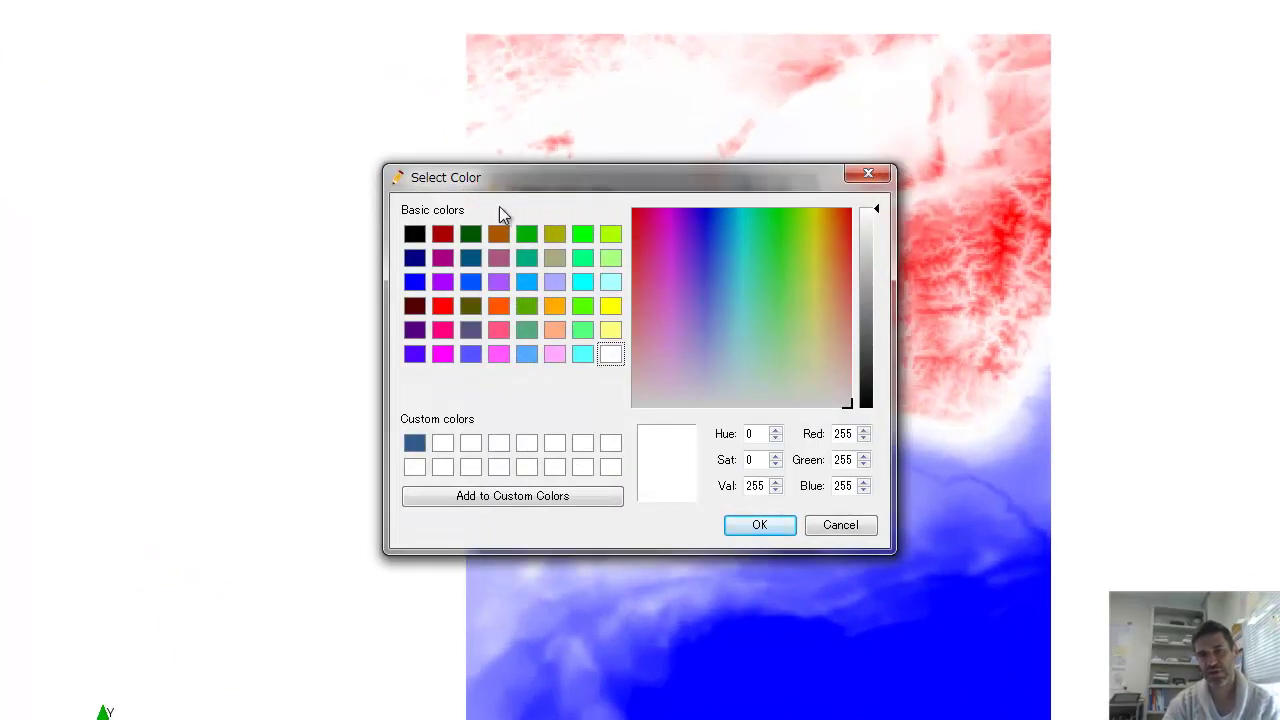
click(527, 305)
click(757, 530)
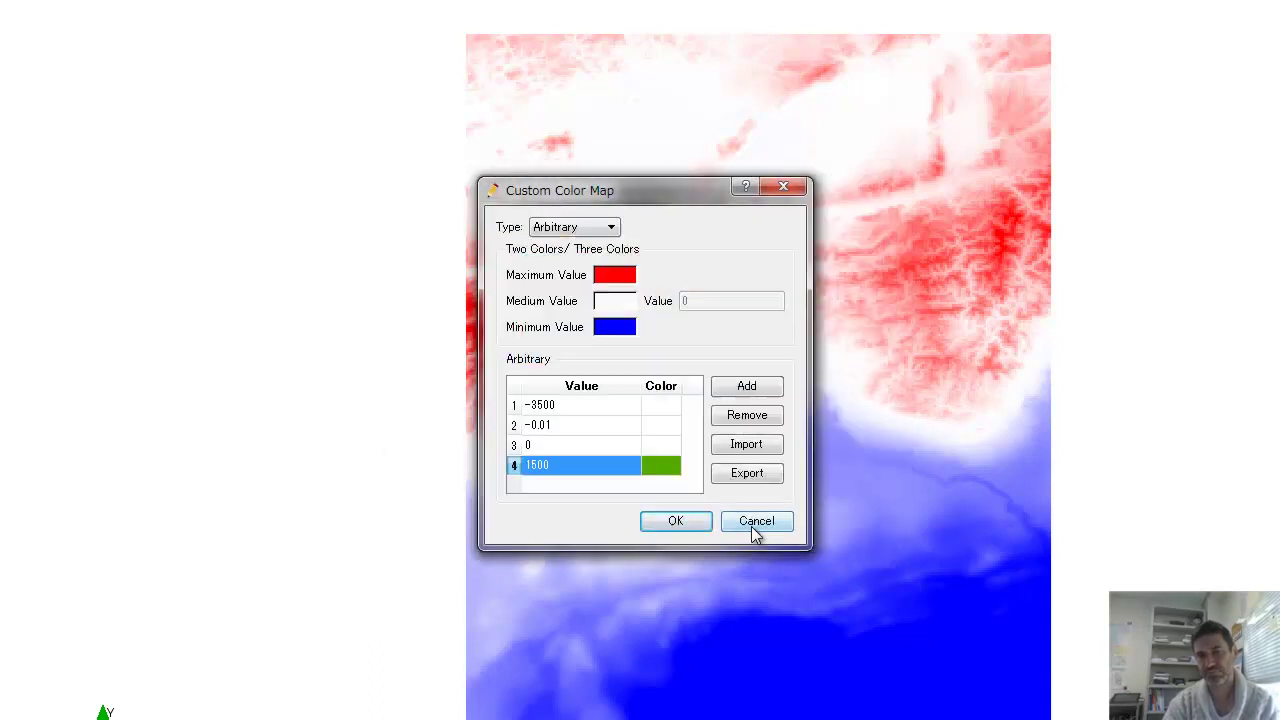
double_click(659, 452)
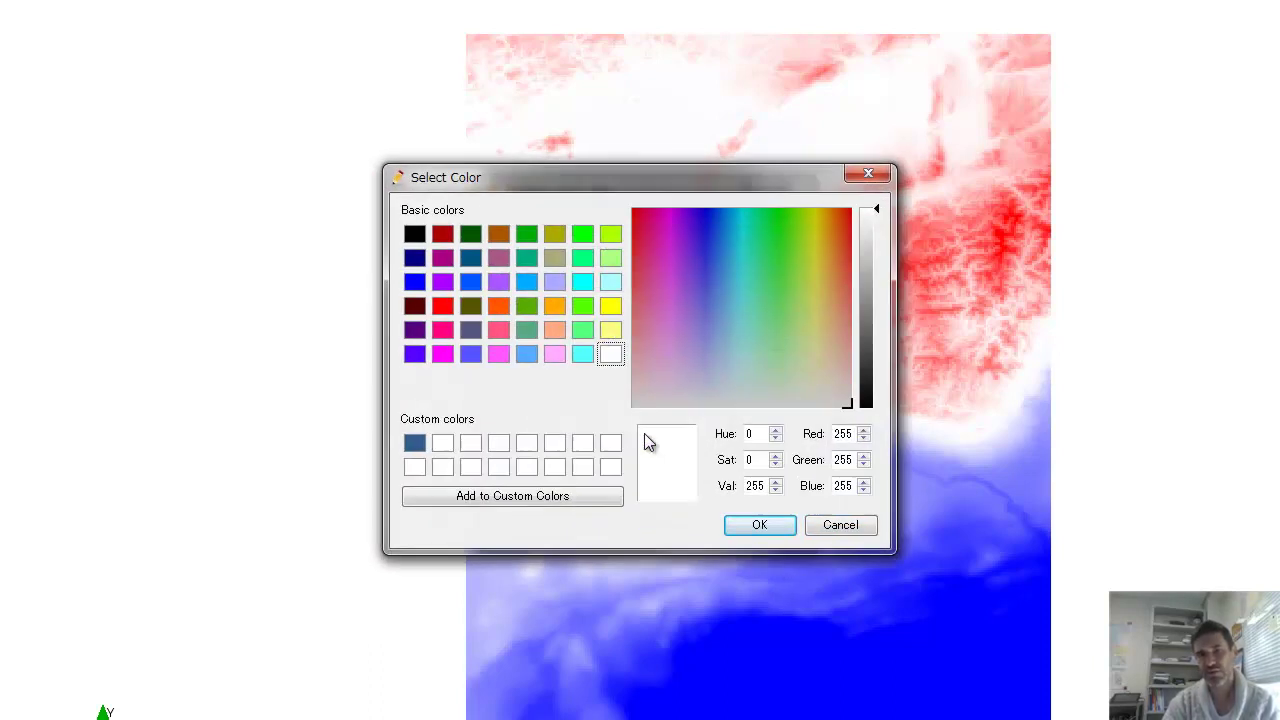
click(610, 329)
click(760, 526)
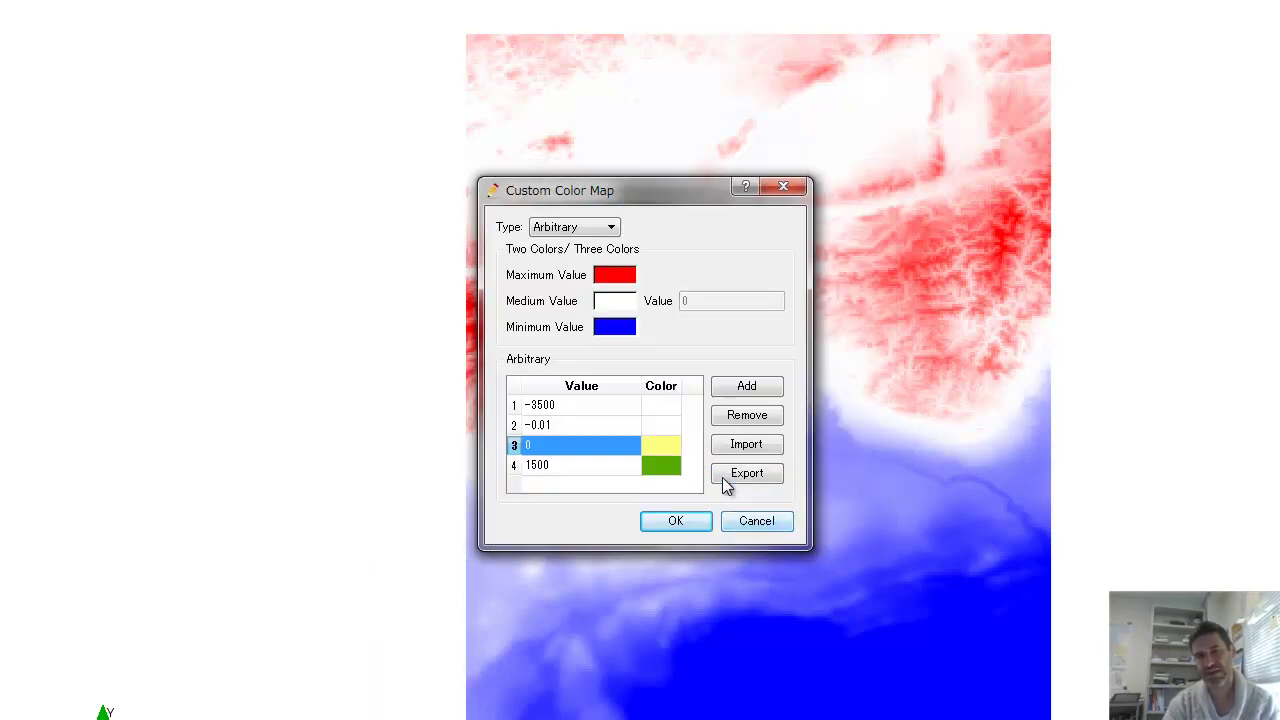
Colour the -0.01 row light blue and the -3500 row dark blue, then apply the colormap.
click(661, 425)
double_click(662, 426)
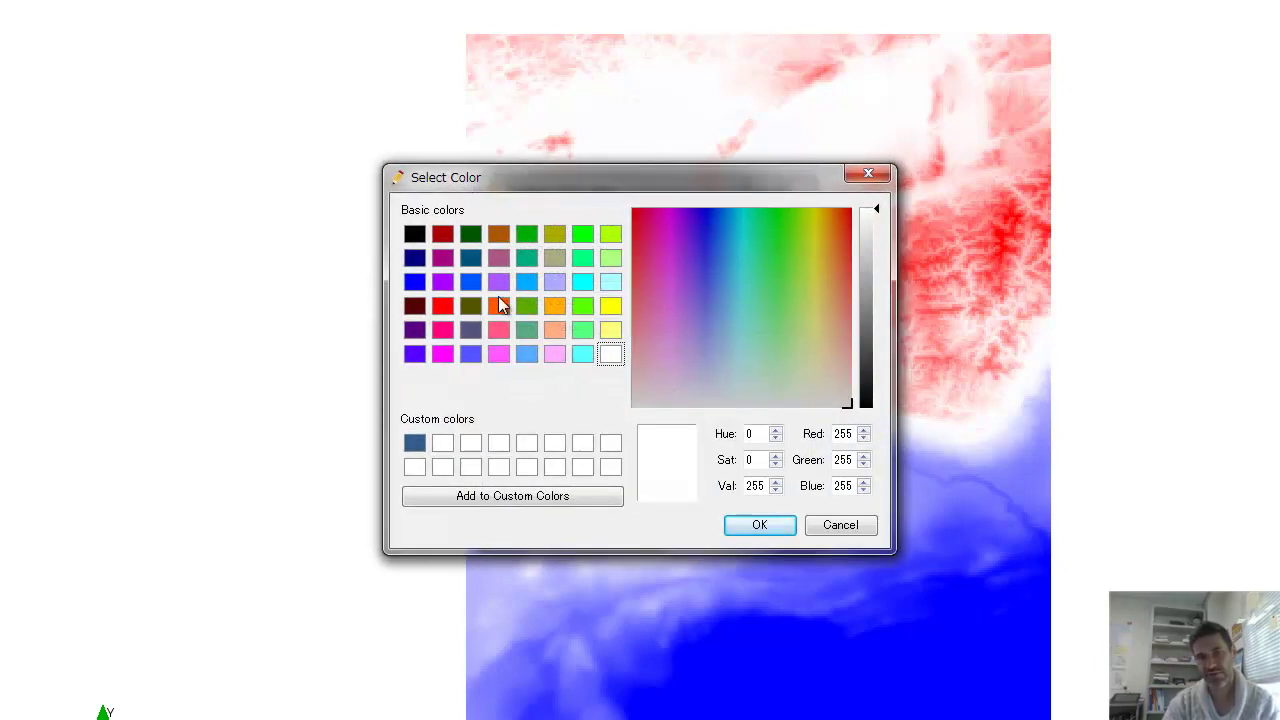
click(526, 282)
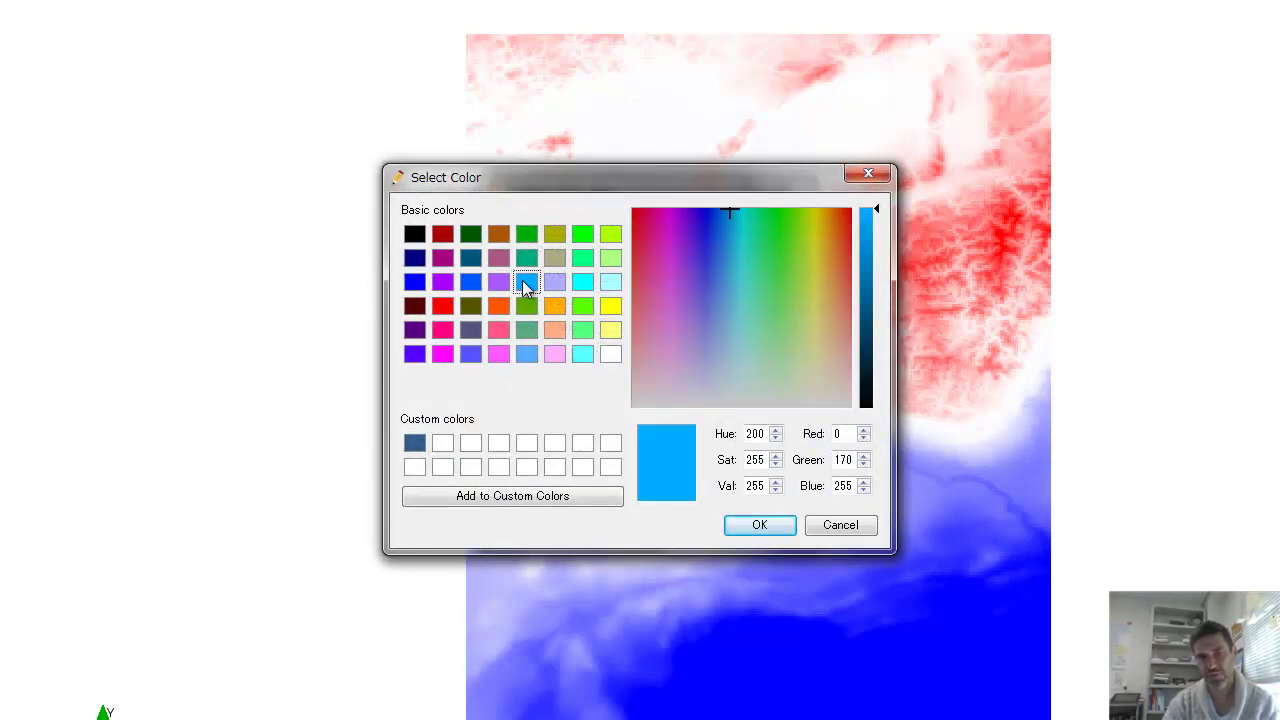
click(757, 526)
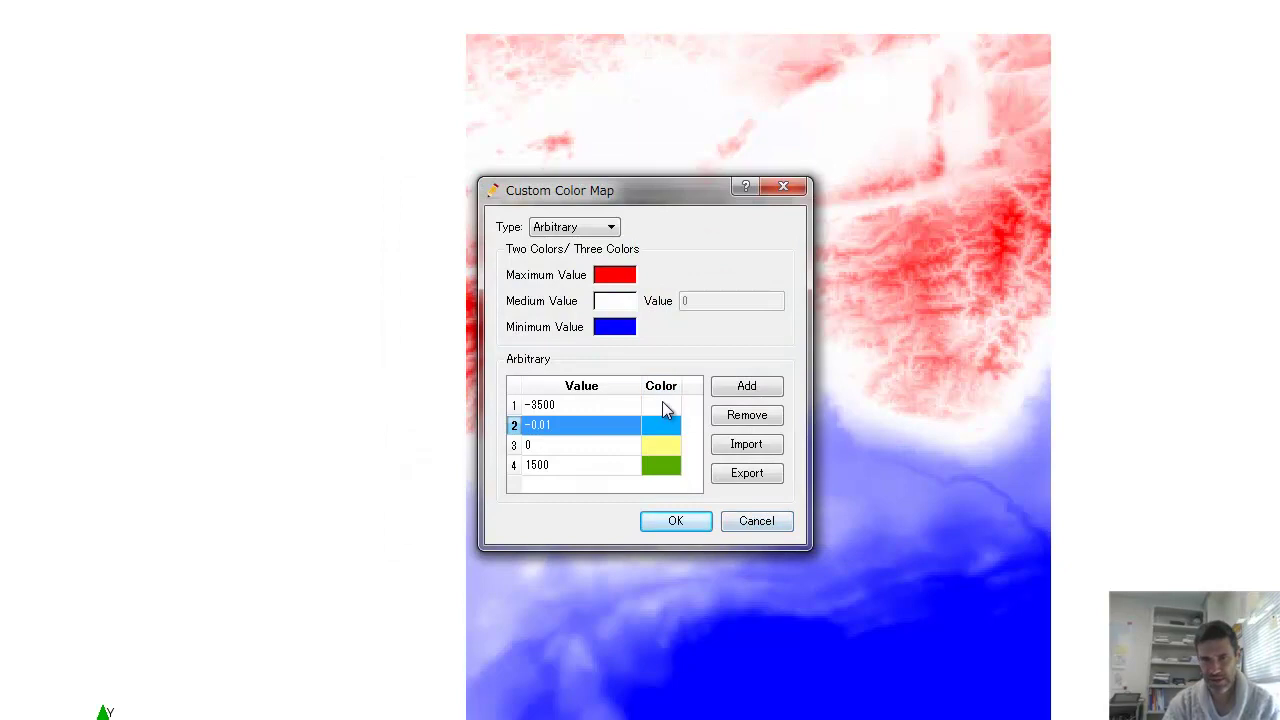
double_click(662, 402)
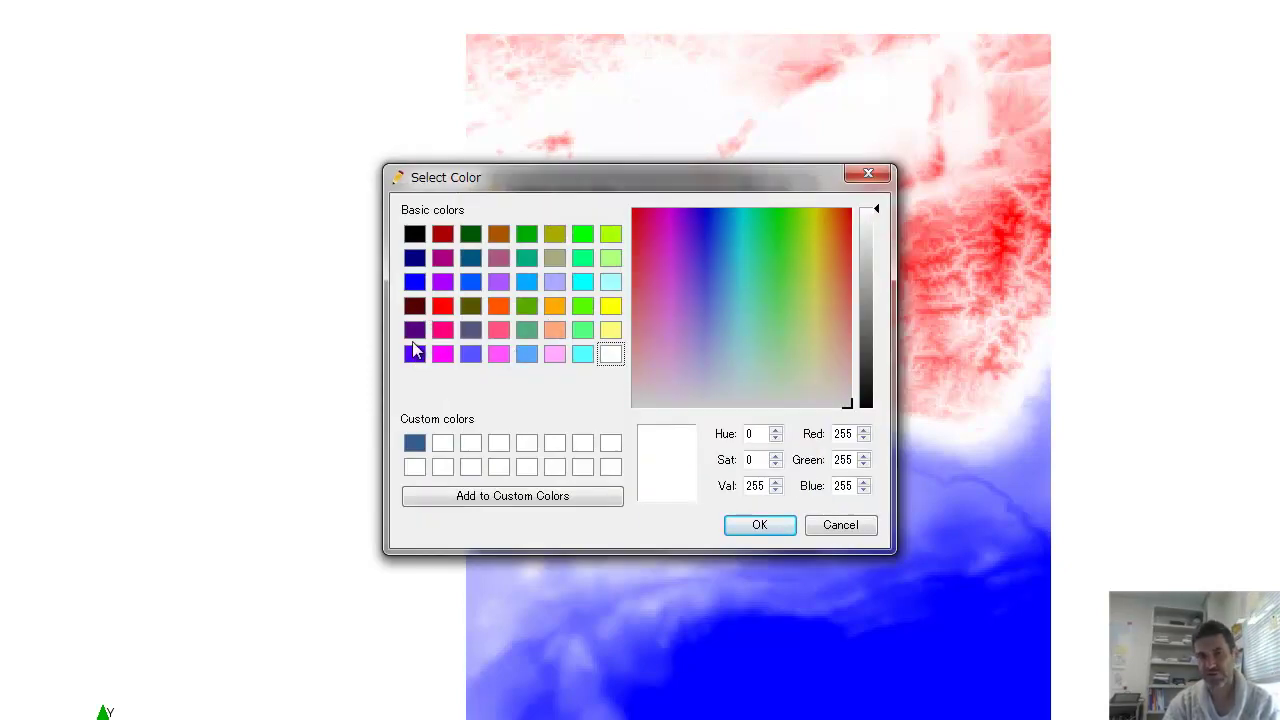
click(412, 283)
click(865, 252)
drag(708, 214, 720, 217)
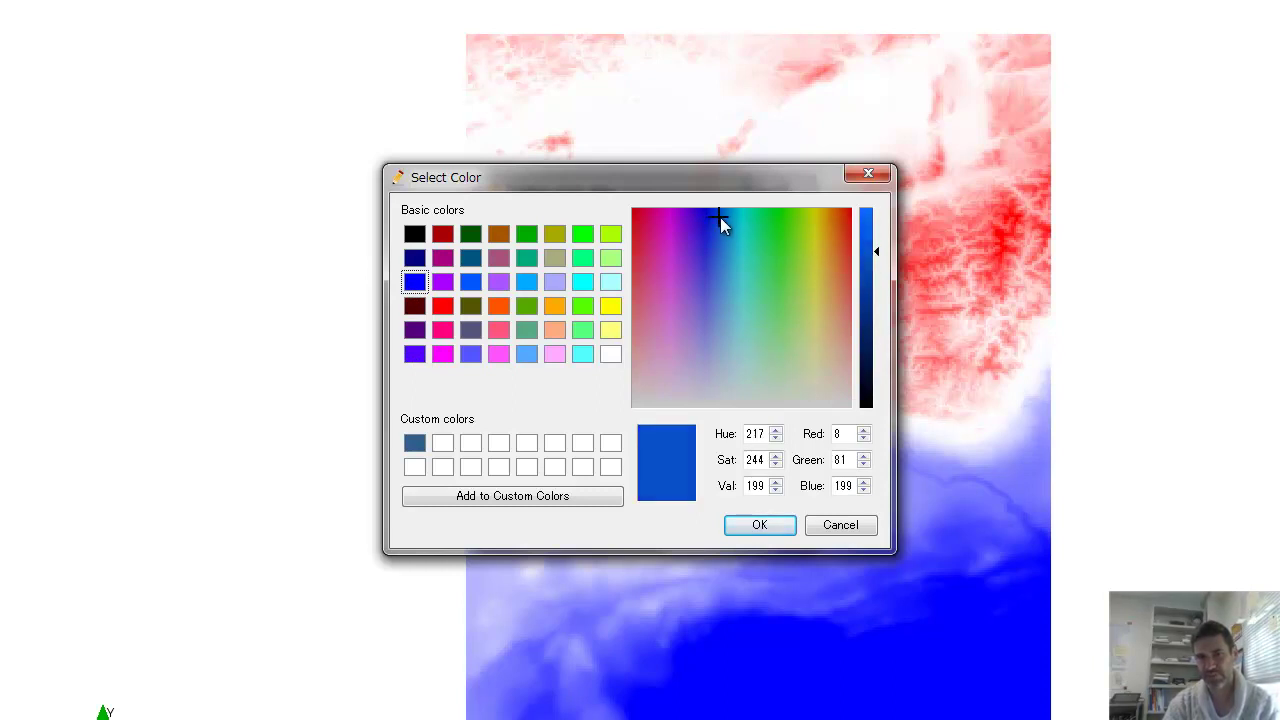
click(767, 528)
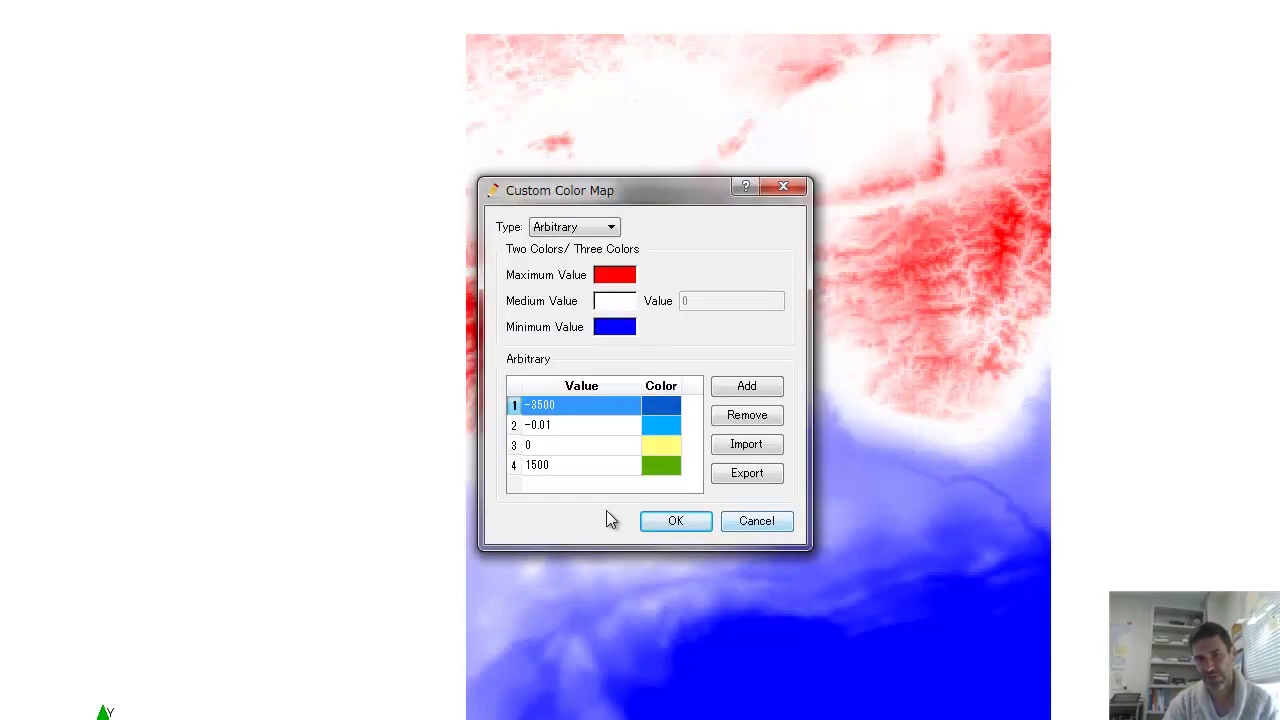
click(662, 520)
click(655, 510)
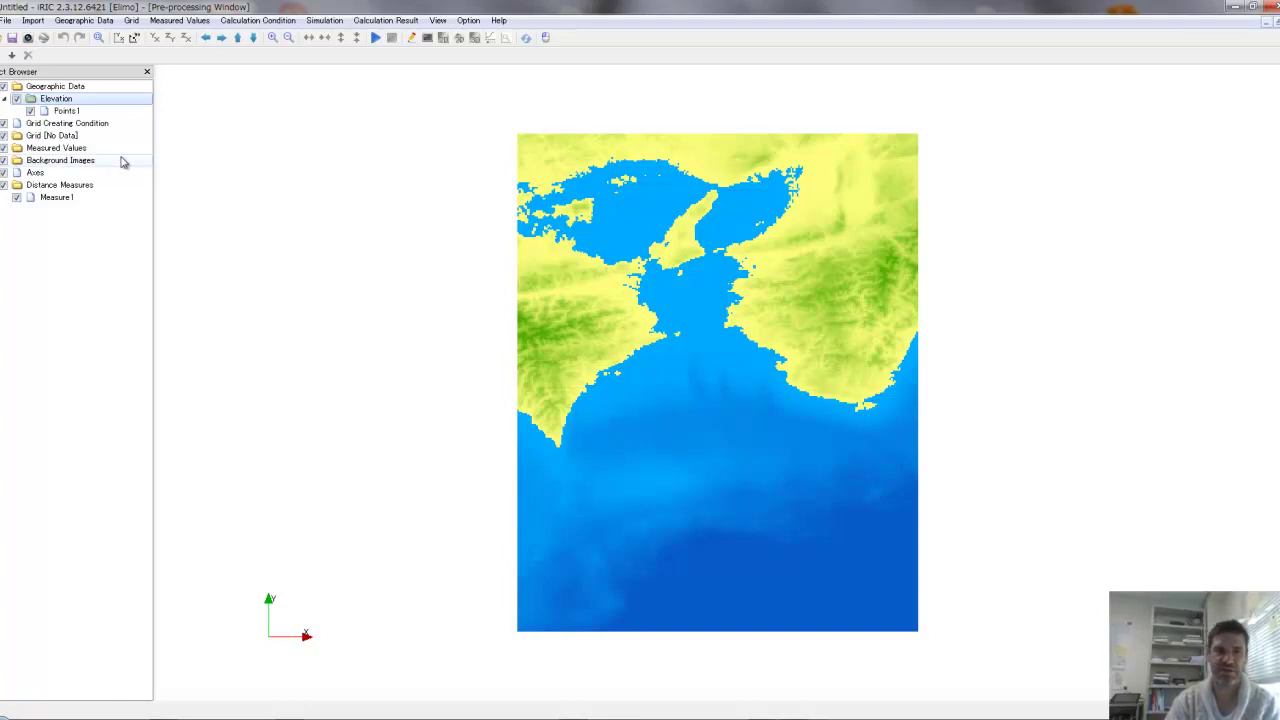
right_click(74, 162)
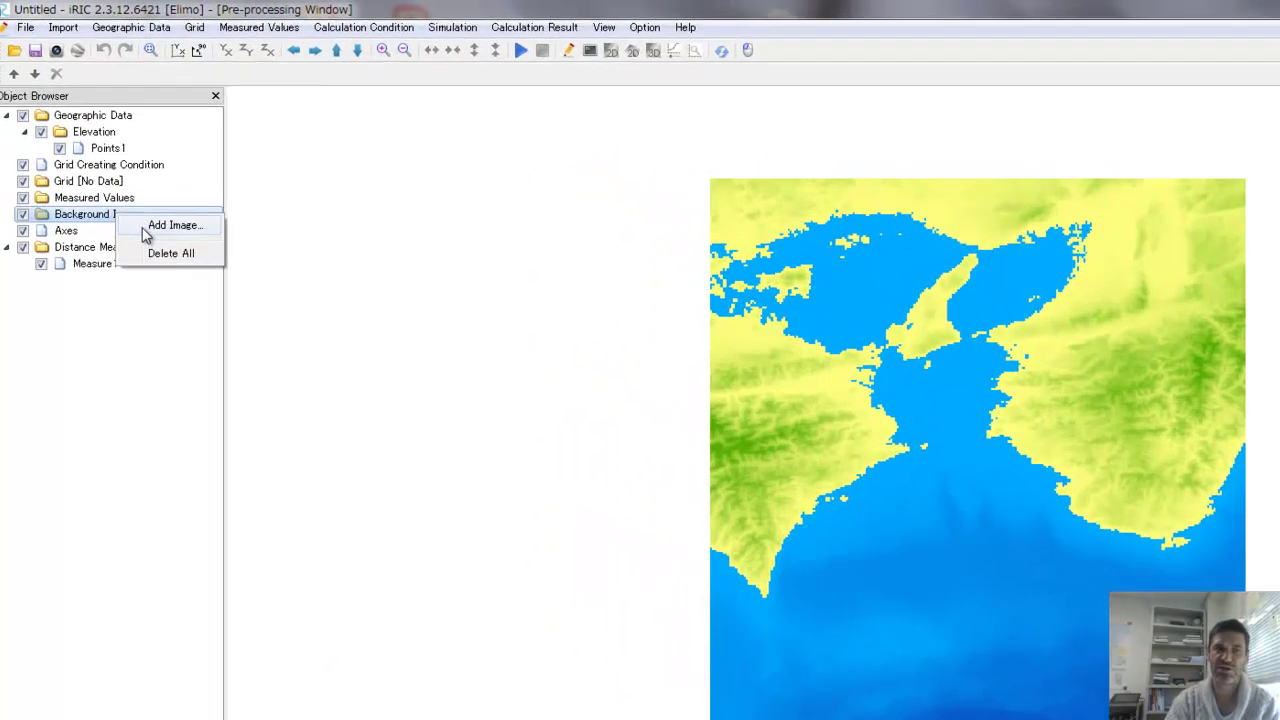
click(120, 172)
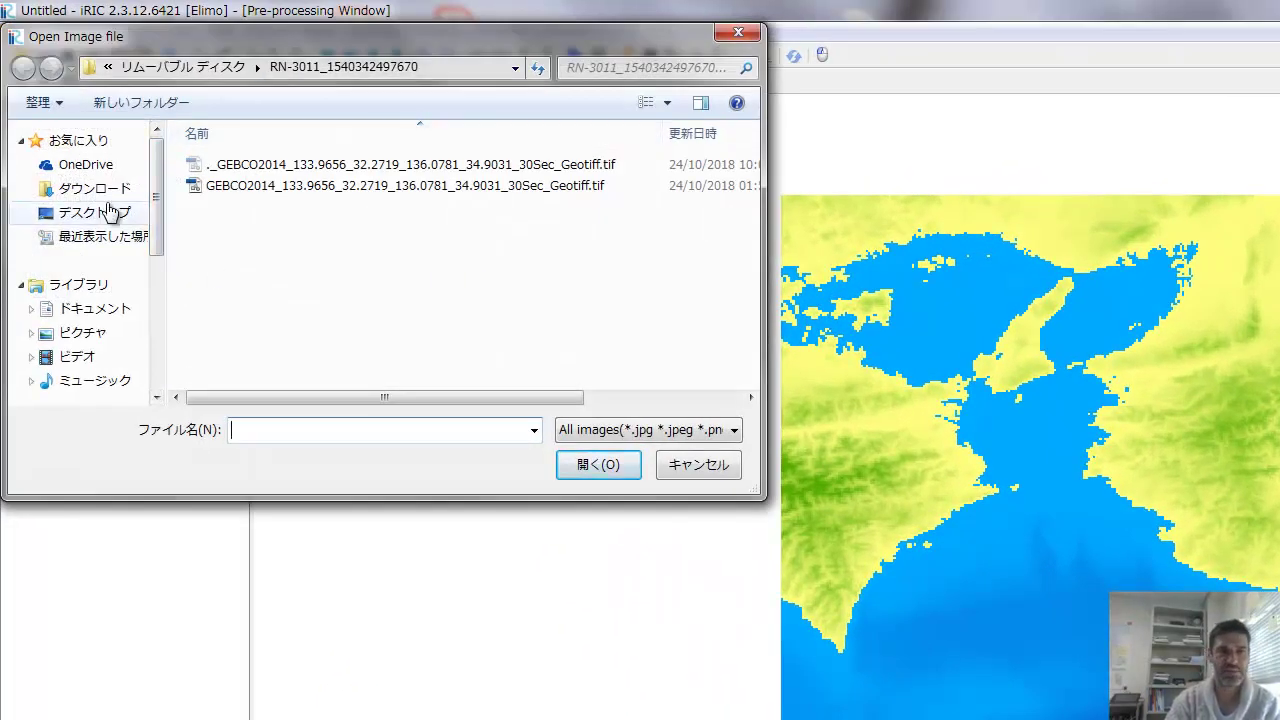
click(180, 70)
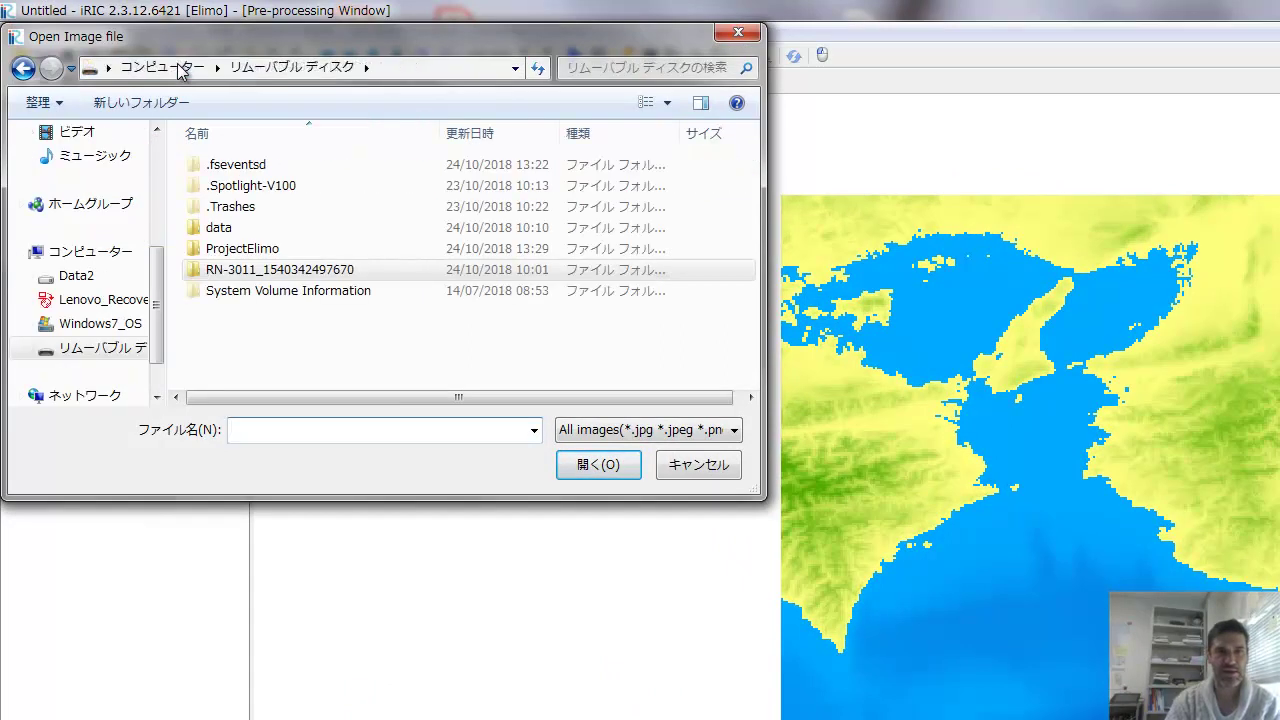
double_click(240, 255)
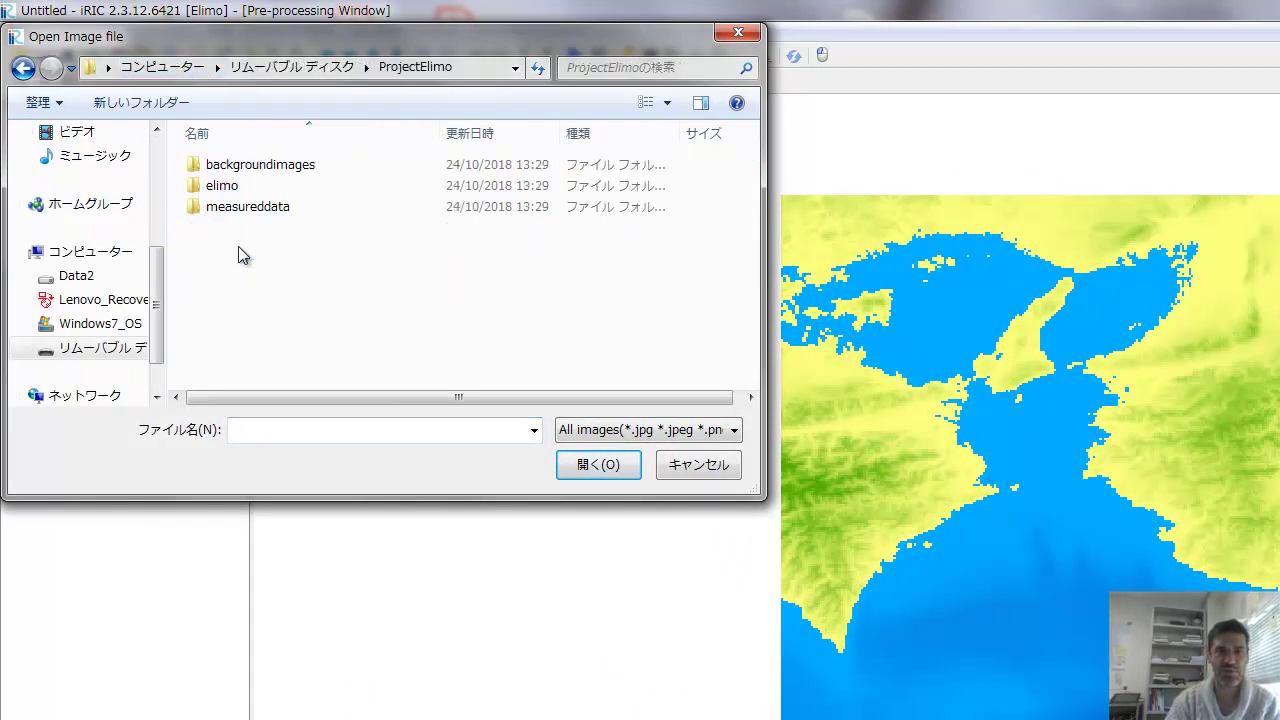
double_click(226, 165)
click(232, 166)
click(532, 417)
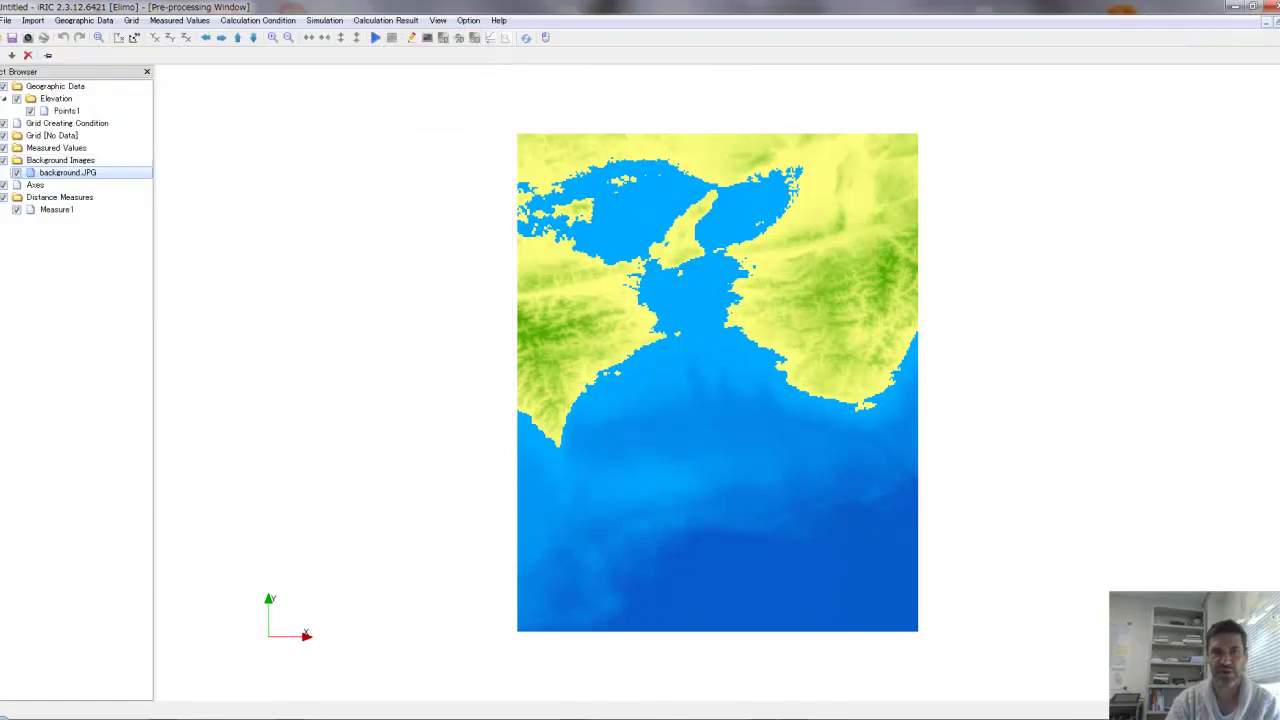
click(5, 88)
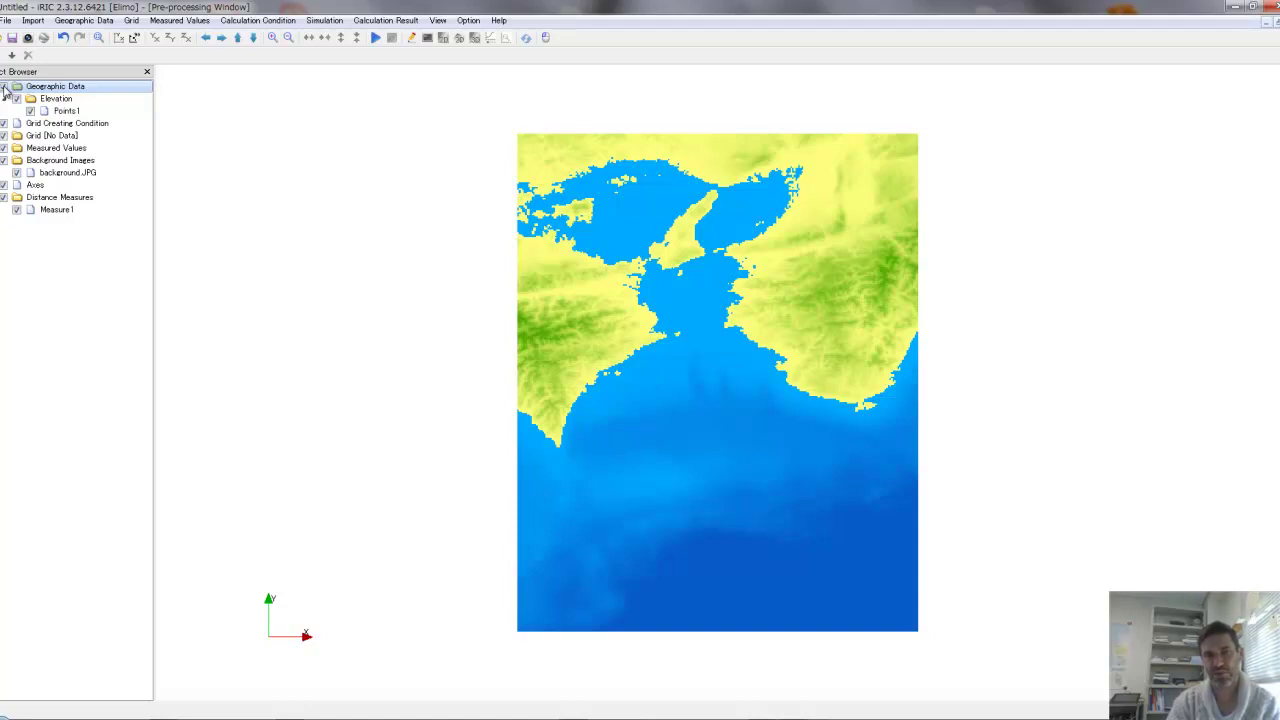
click(49, 175)
right_click(50, 175)
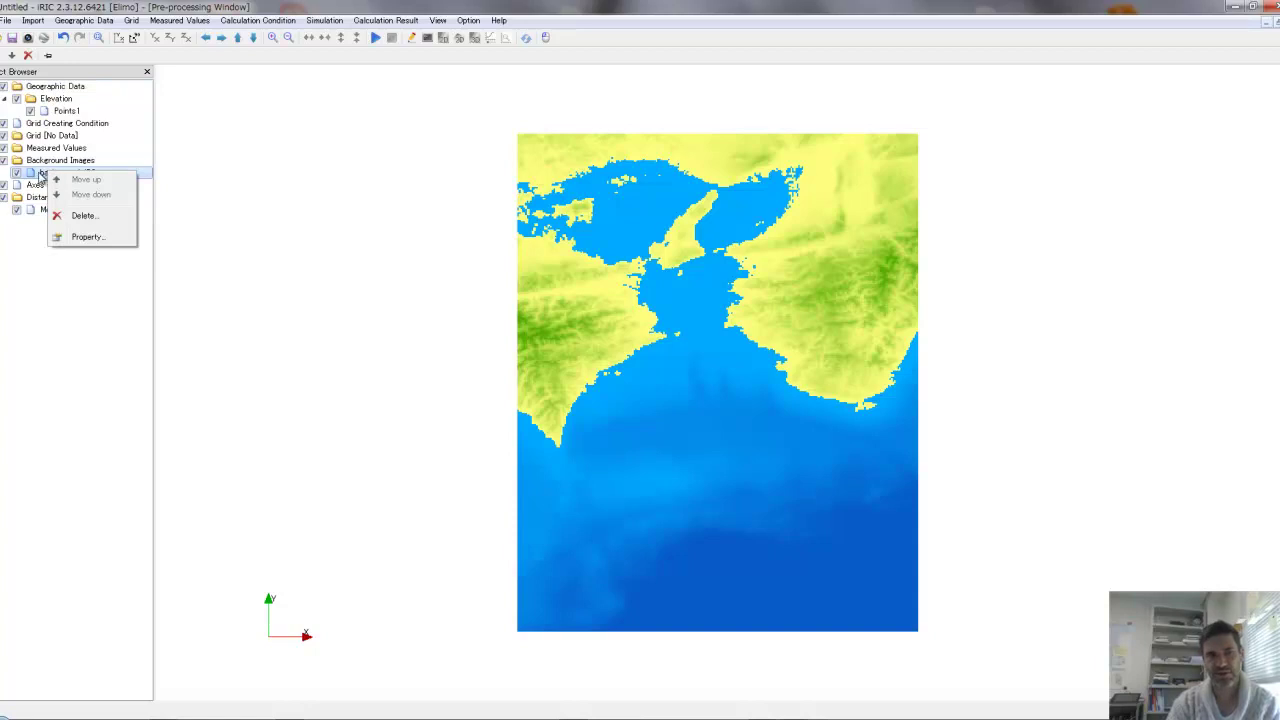
click(74, 216)
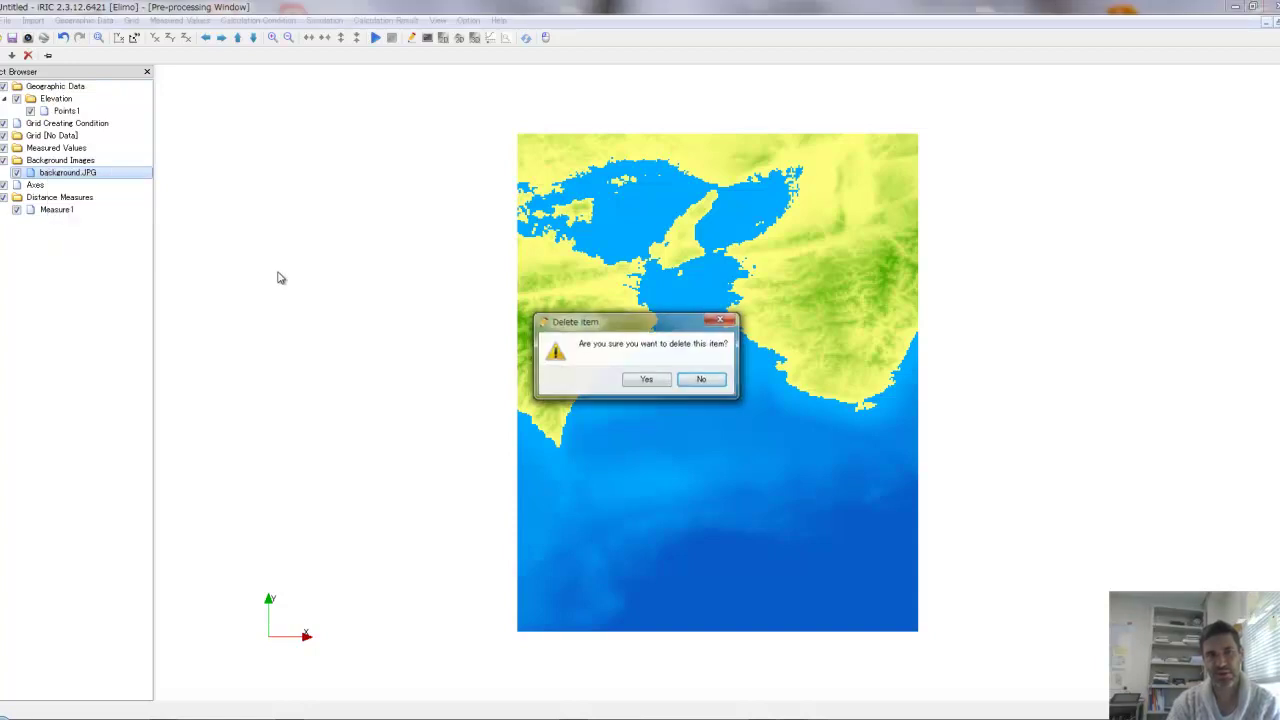
click(646, 380)
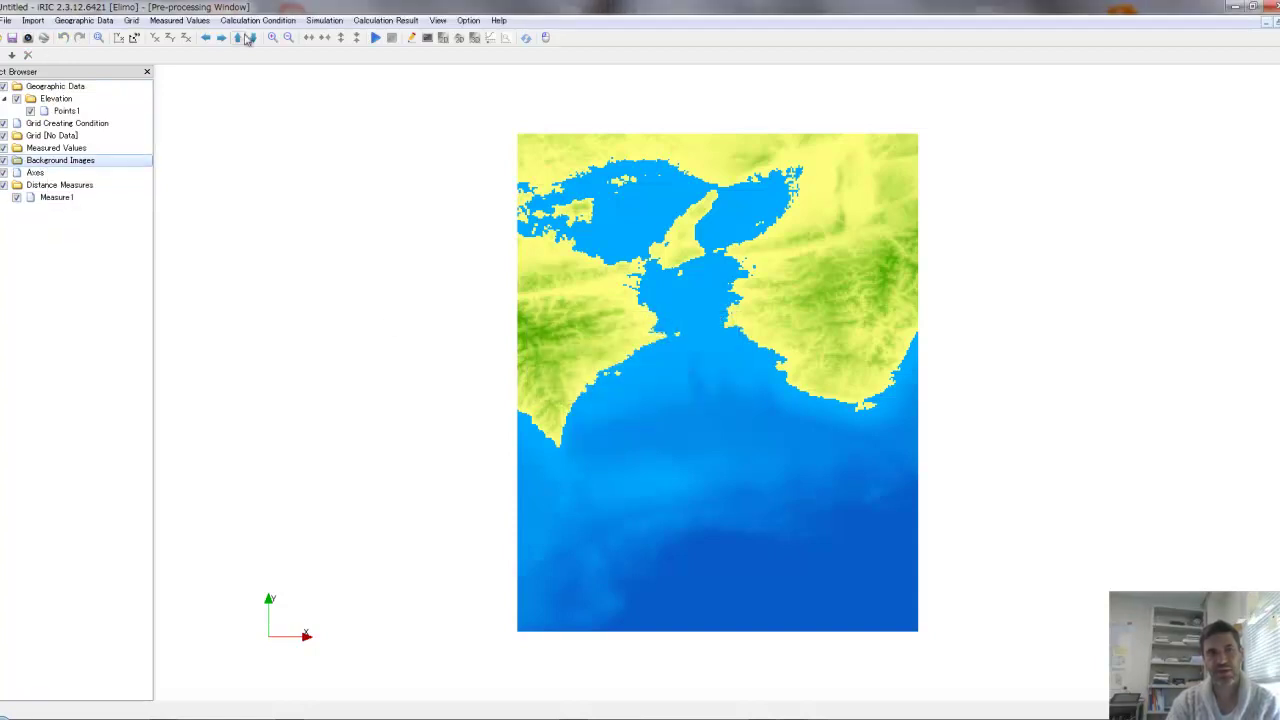
Choose the longitude-latitude rectangular region grid algorithm and outline a region over nearly the whole map.
click(131, 20)
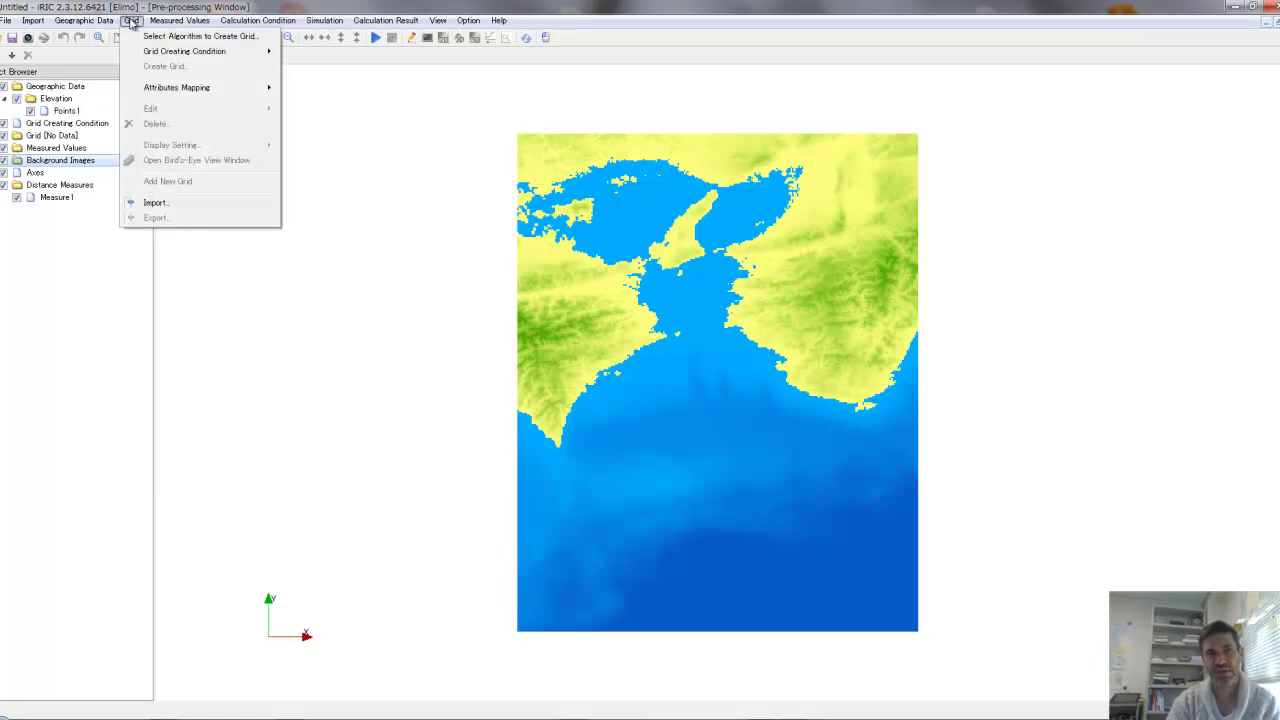
click(145, 36)
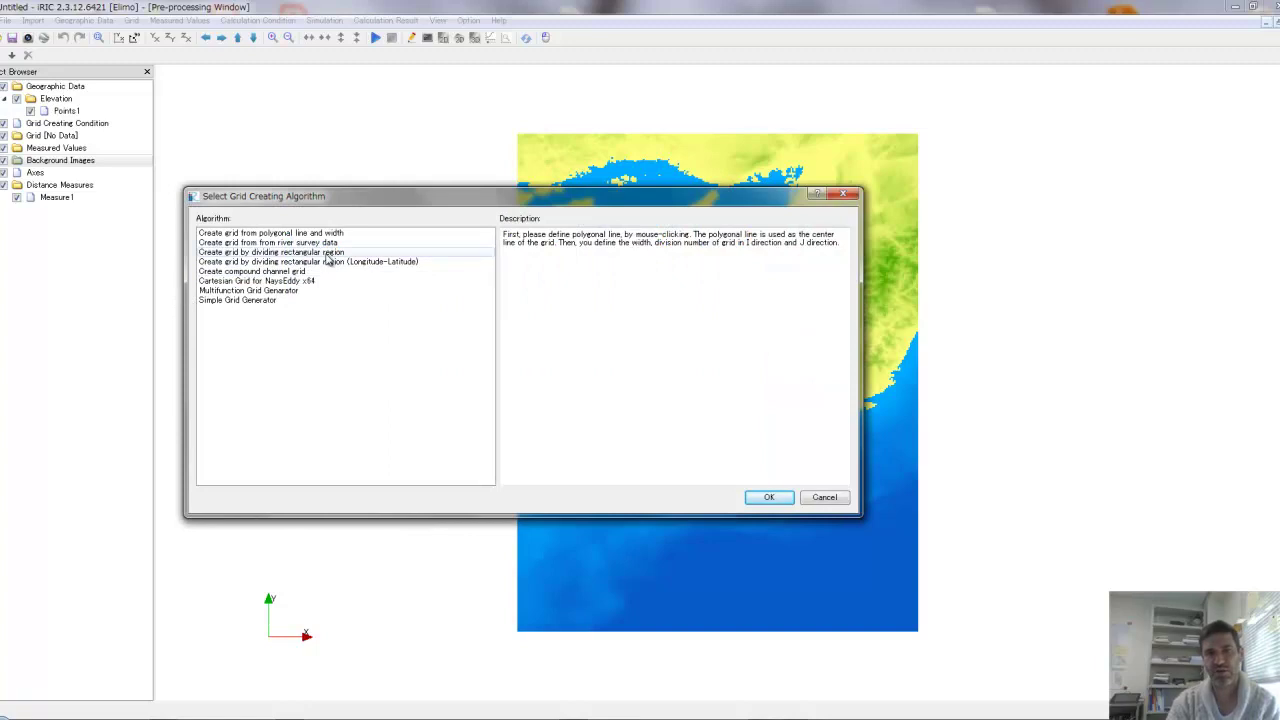
click(328, 261)
click(764, 496)
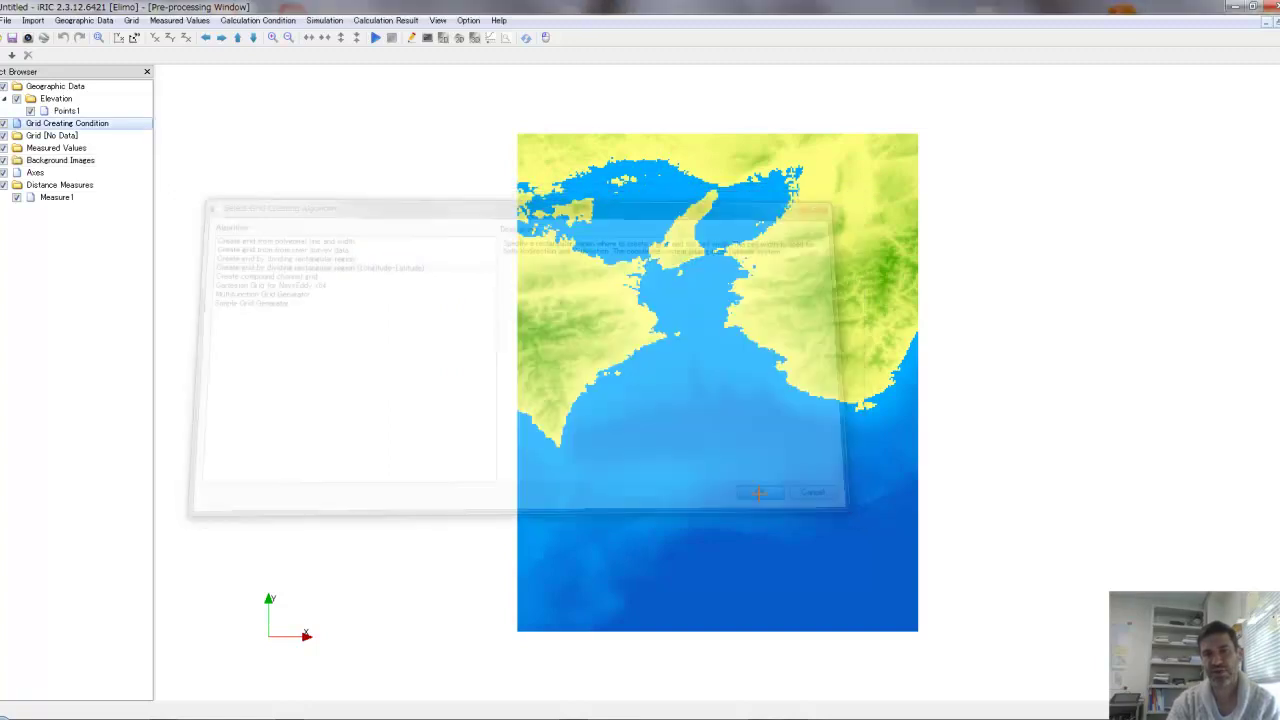
drag(521, 145, 909, 630)
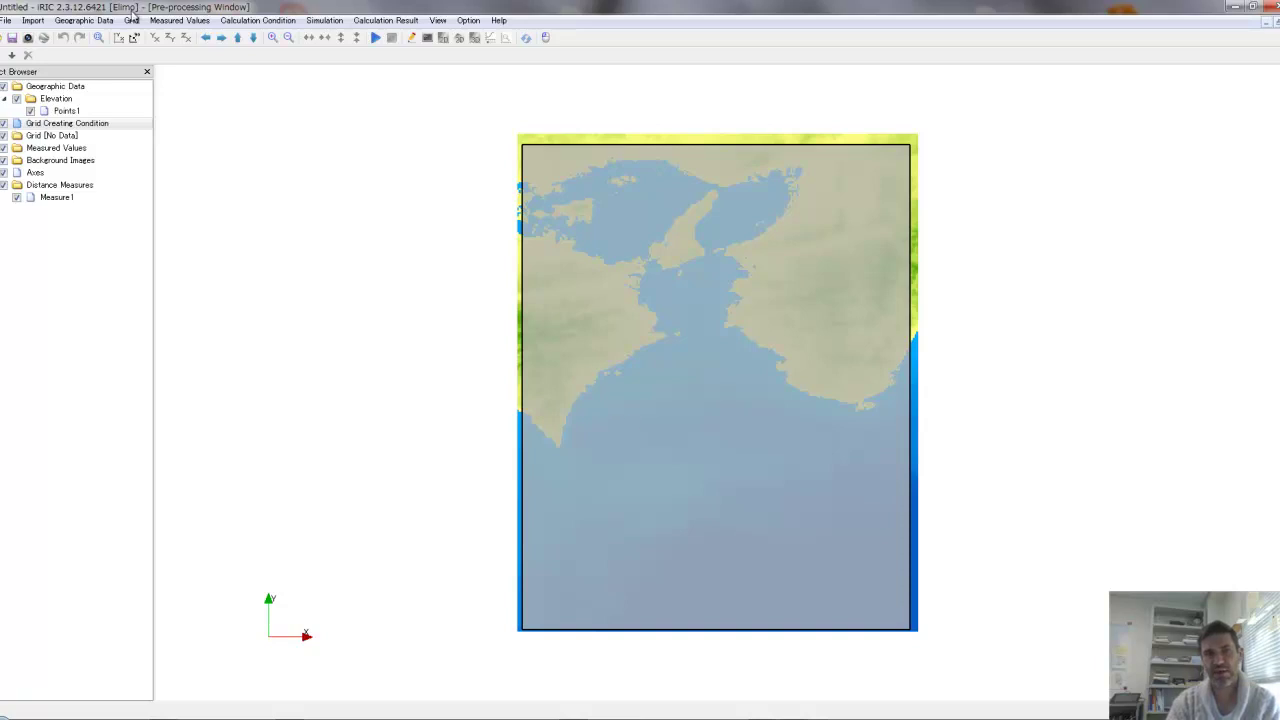
Set the grid cell size d to 0.002 degrees, giving a 1029 × 1287 grid, and map the geographic data.
click(131, 21)
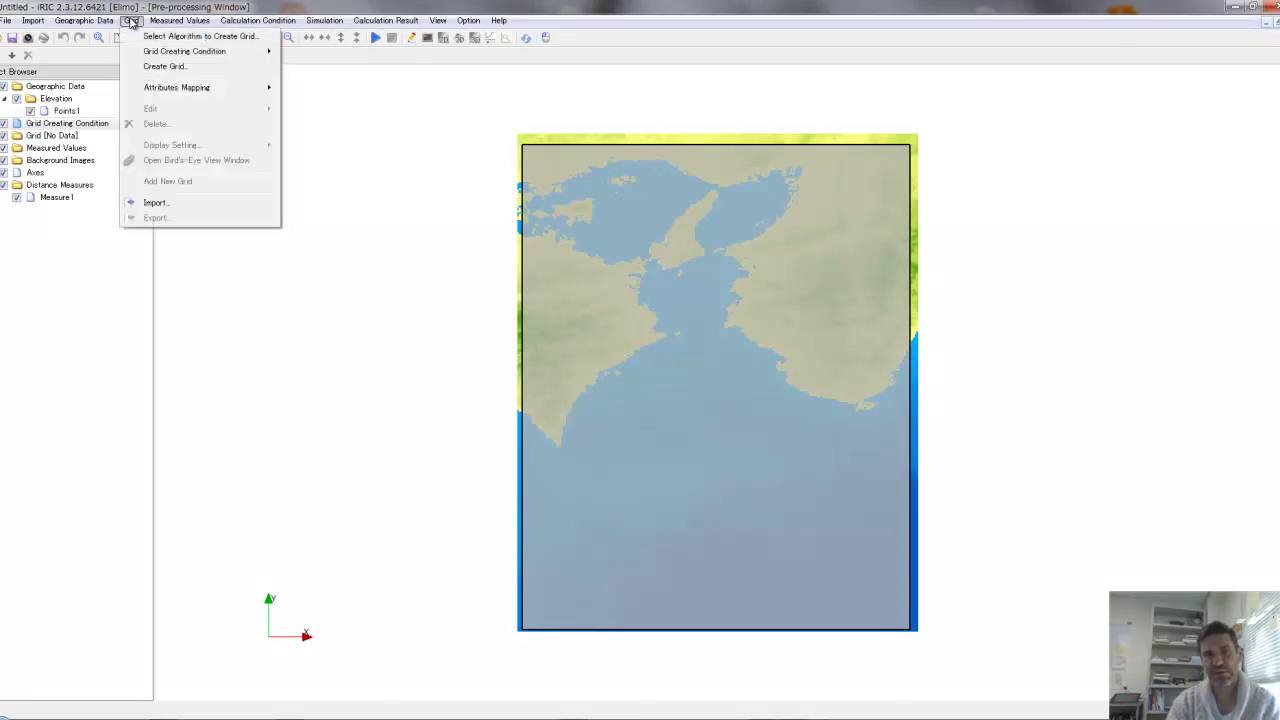
click(165, 66)
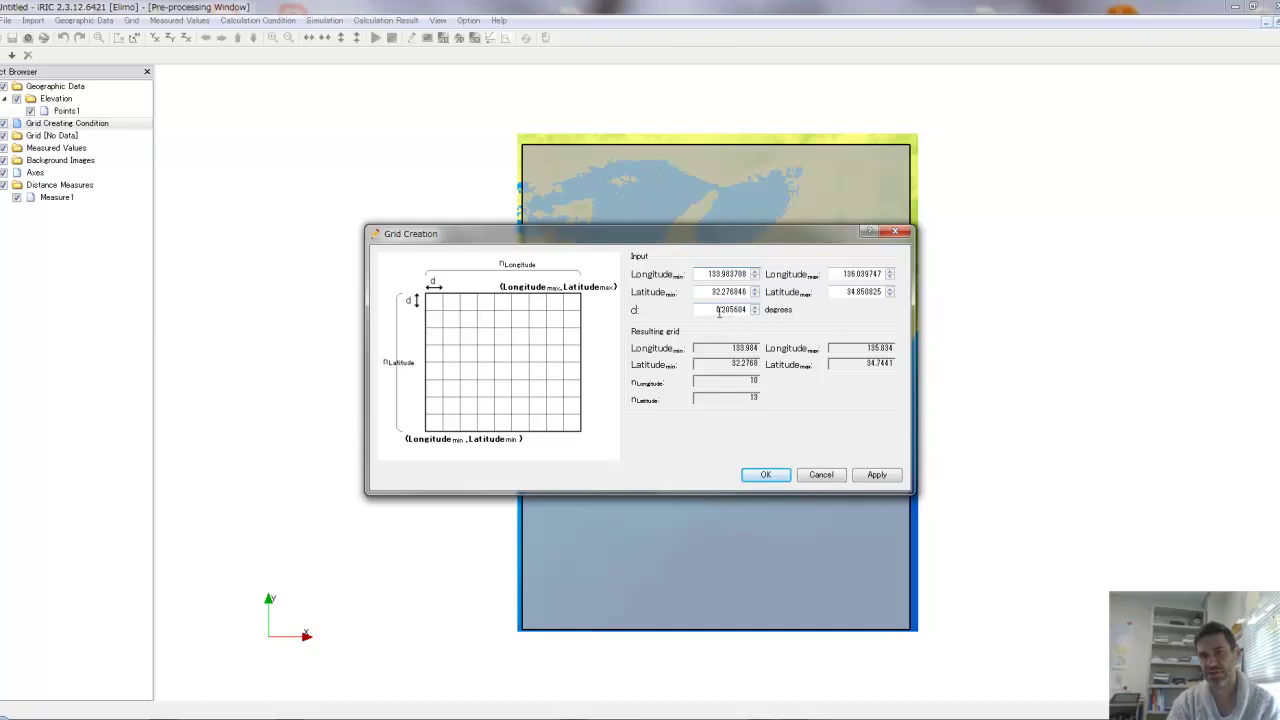
drag(748, 310, 723, 313)
text(.08)
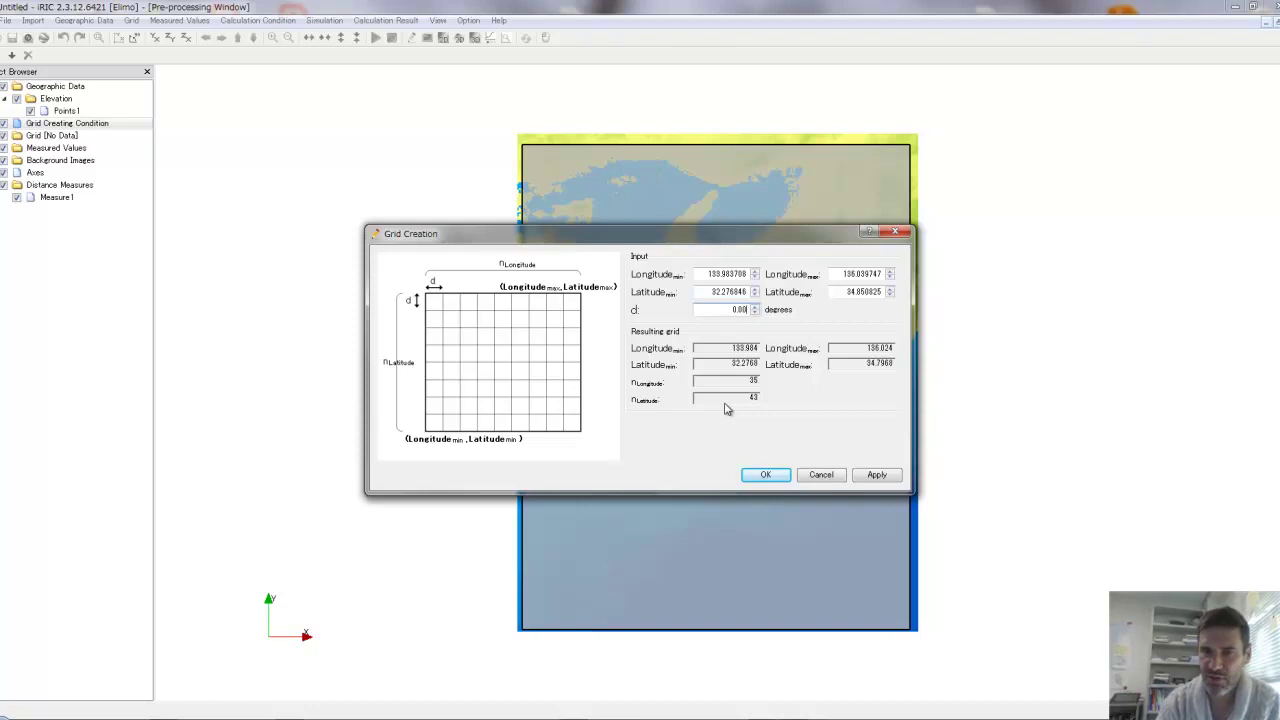
text(1)
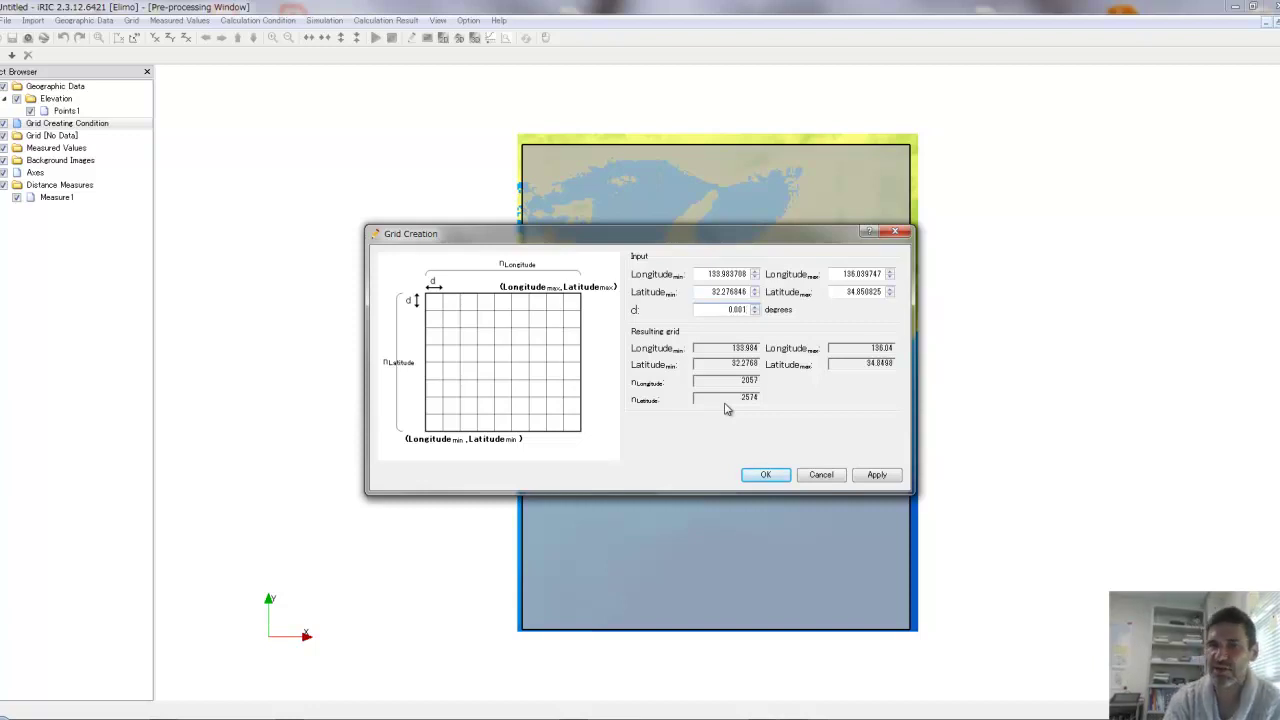
key(BackSpace)
text(2000)
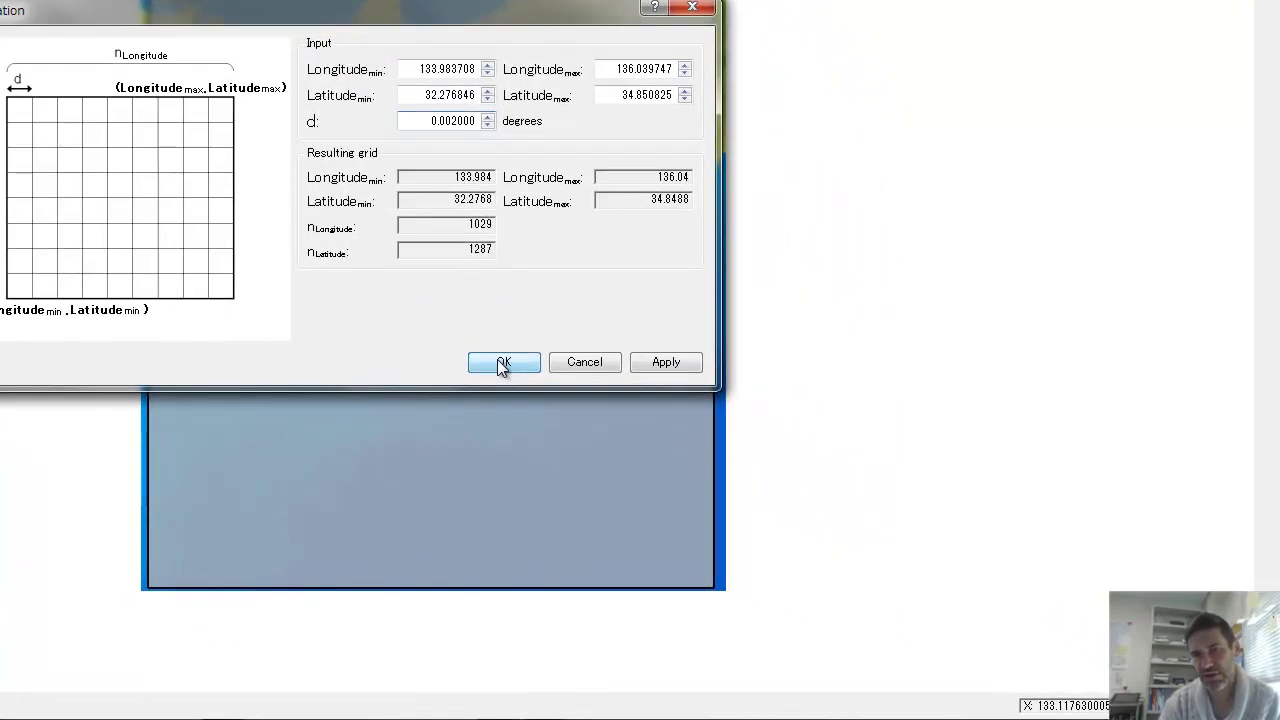
click(765, 475)
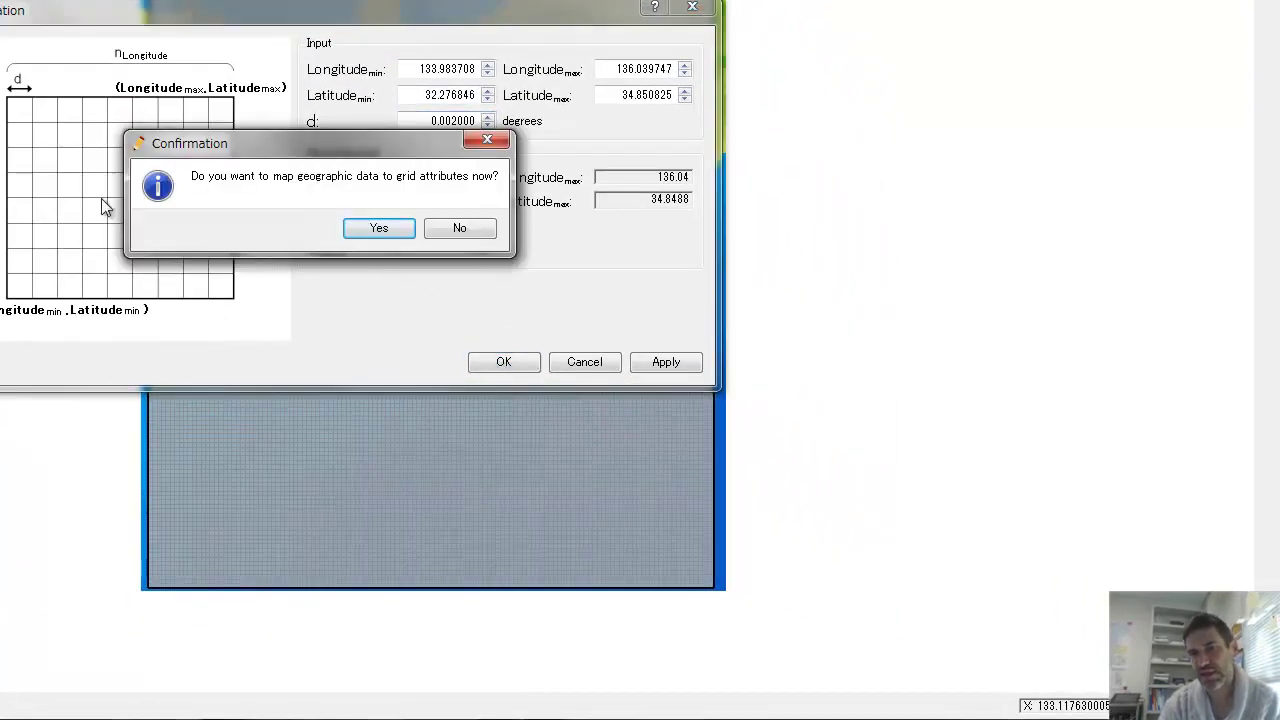
click(370, 230)
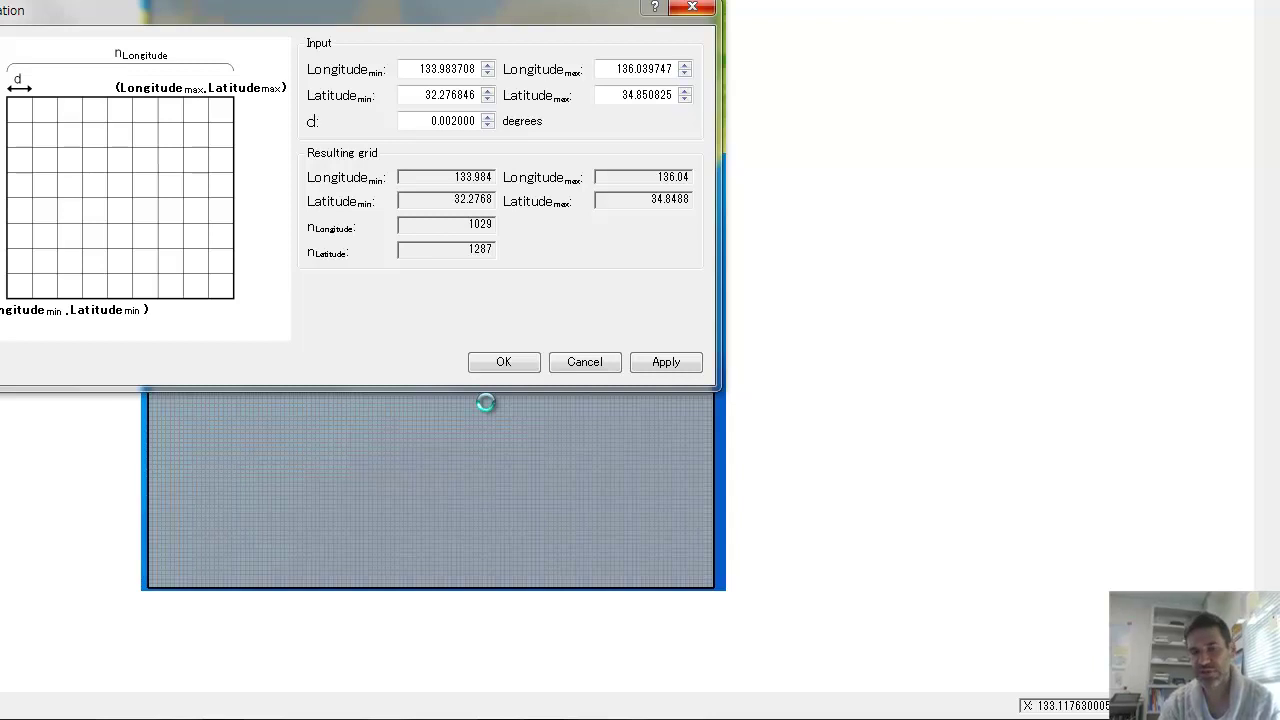
Create the 1029 × 1287 grid (1,324,323 cells) over the coloured elevation map.
key(Return)
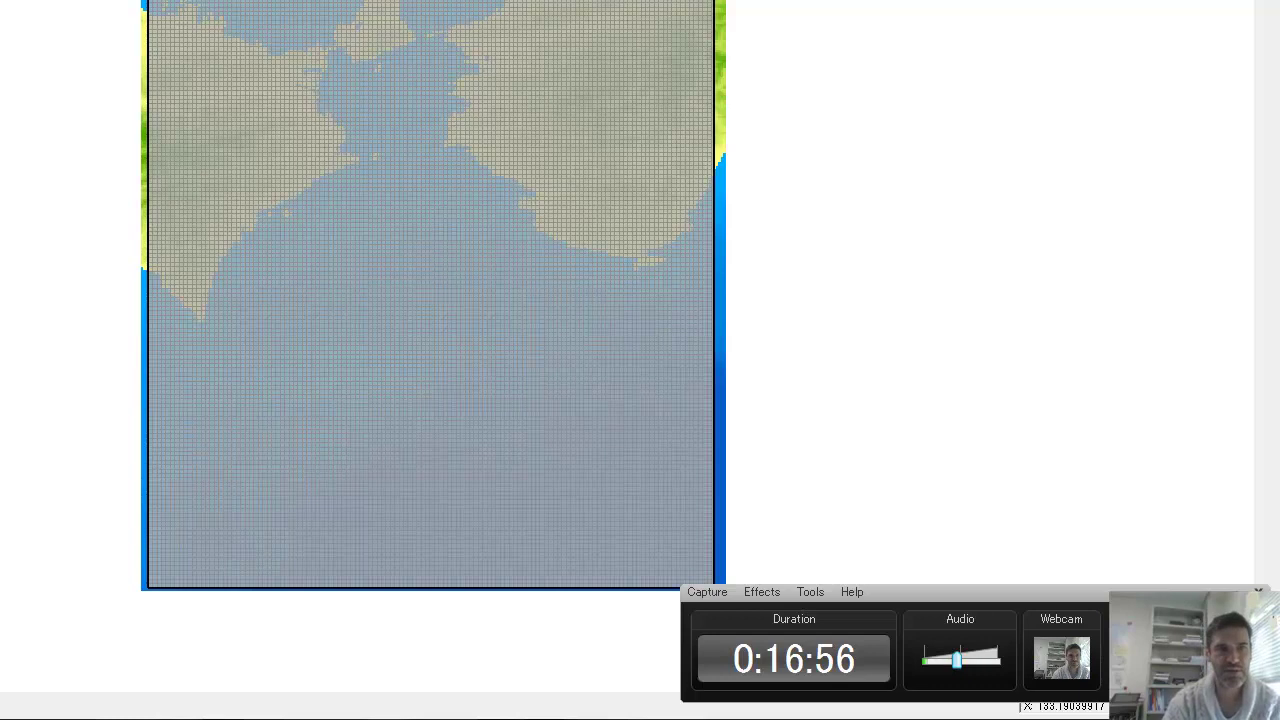
click(258, 20)
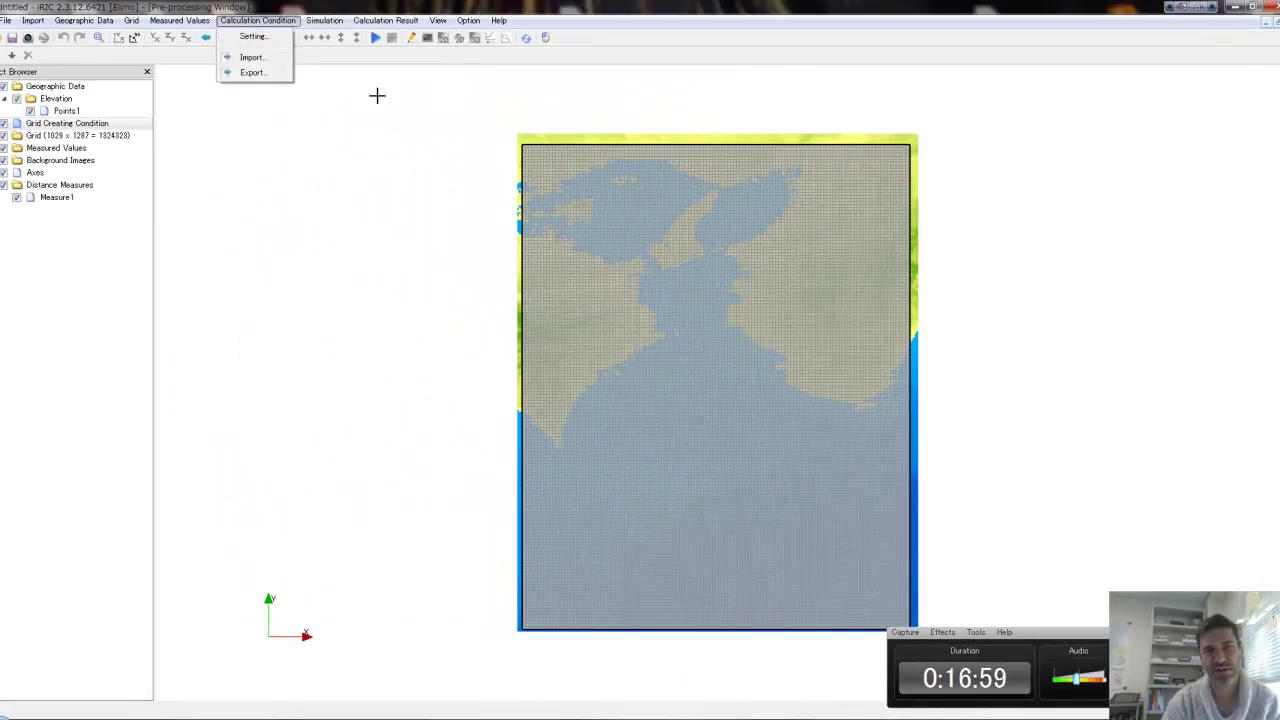
click(375, 7)
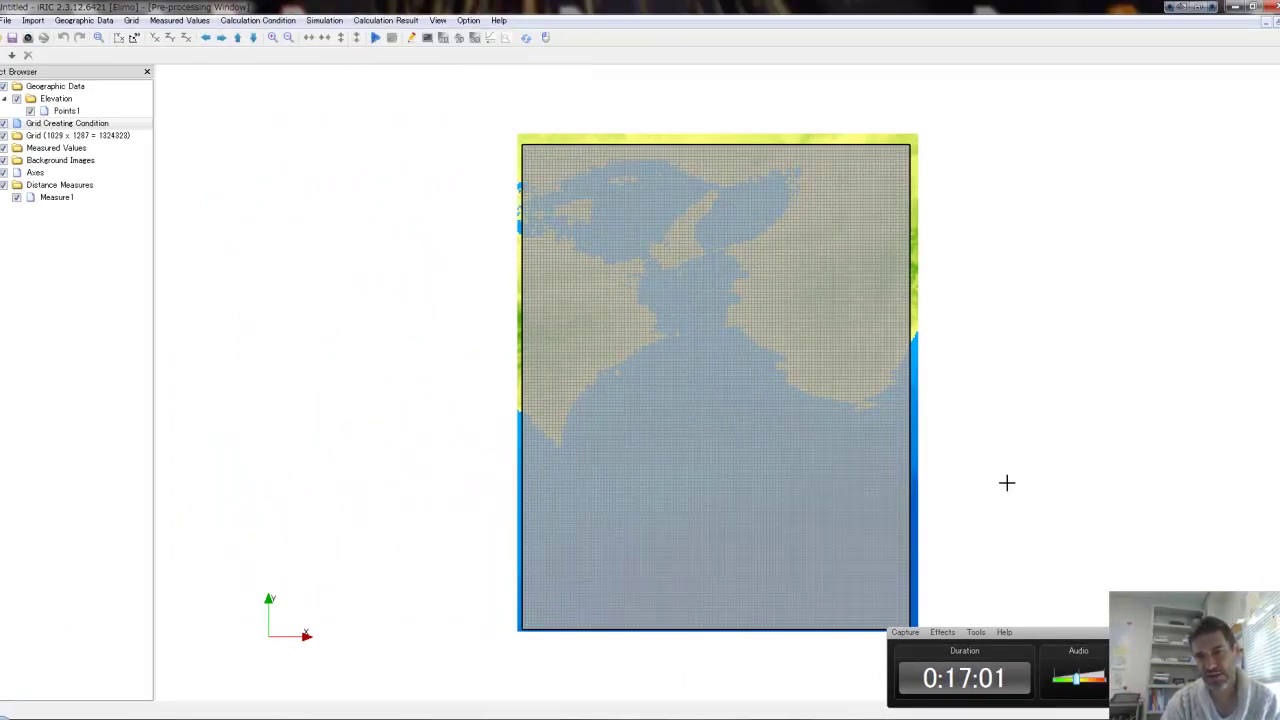
drag(1048, 643, 1043, 615)
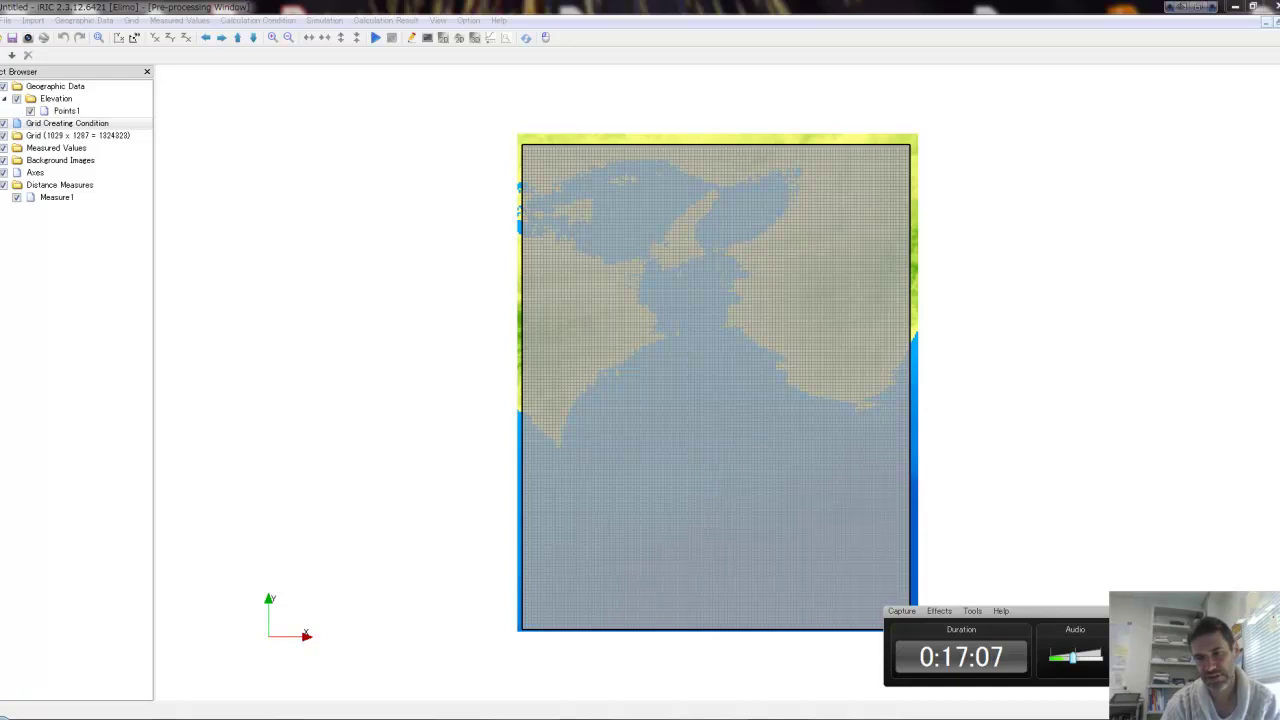
click(829, 716)
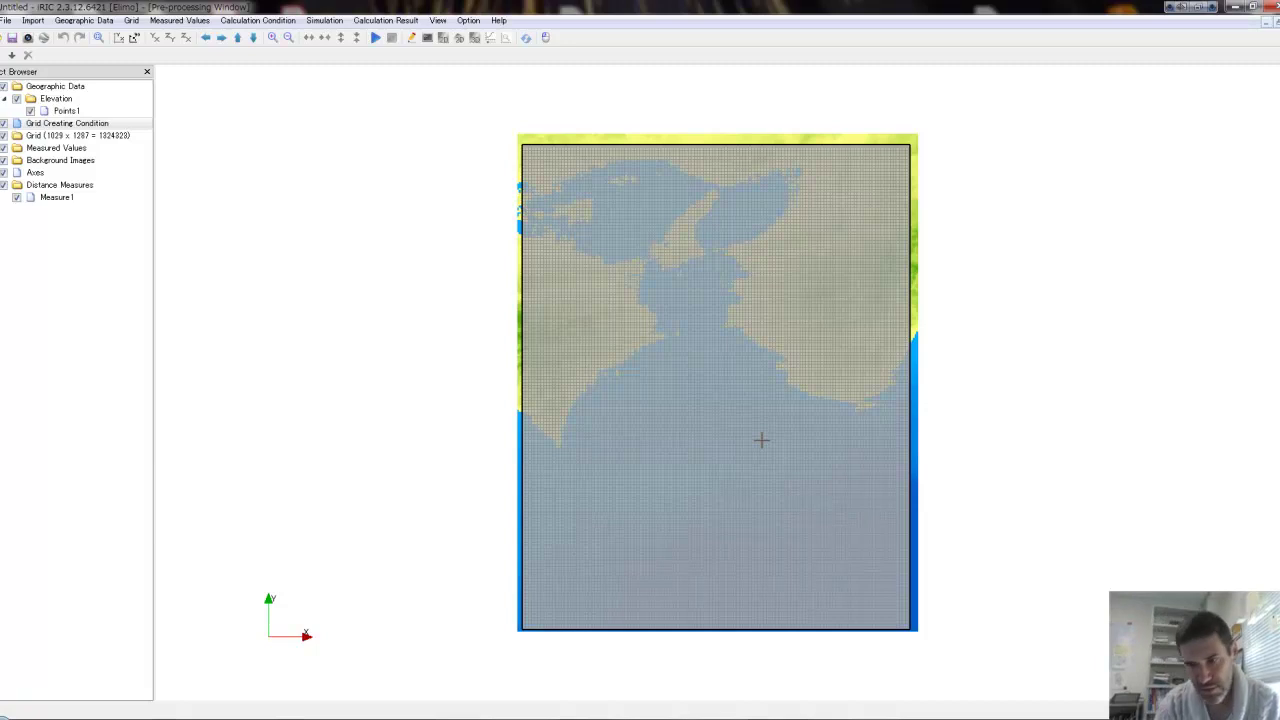
click(243, 21)
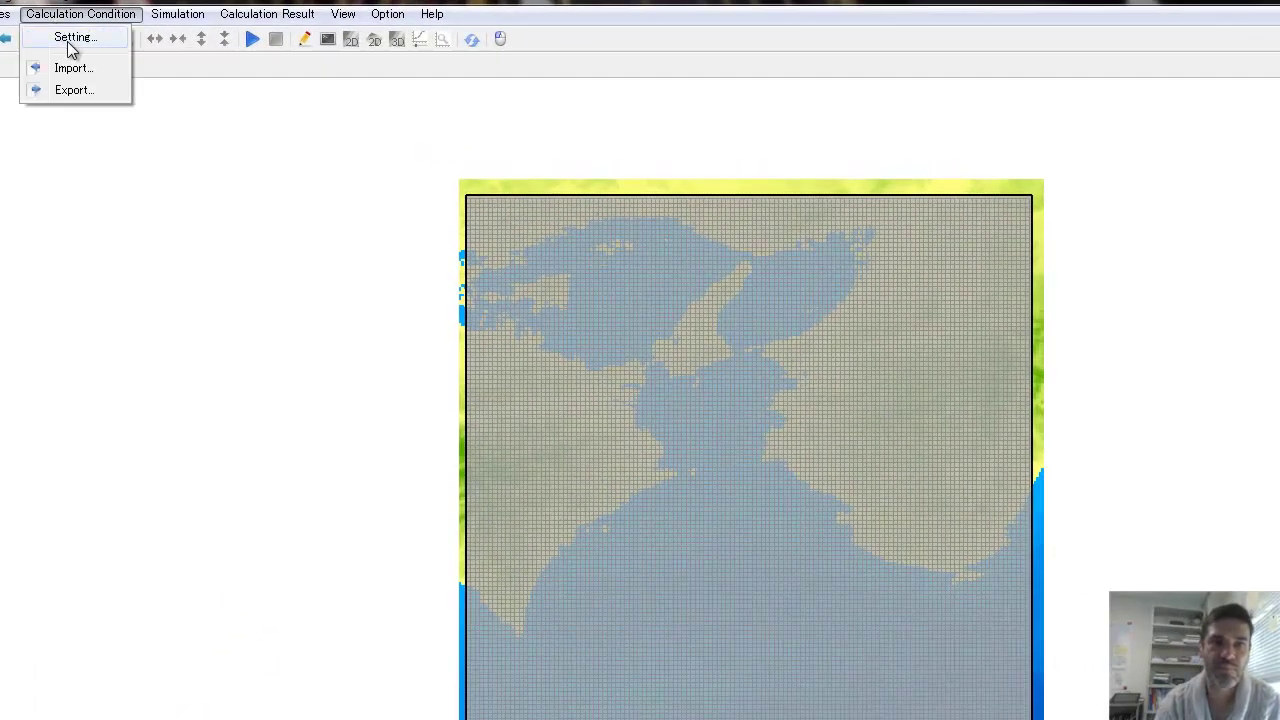
click(68, 40)
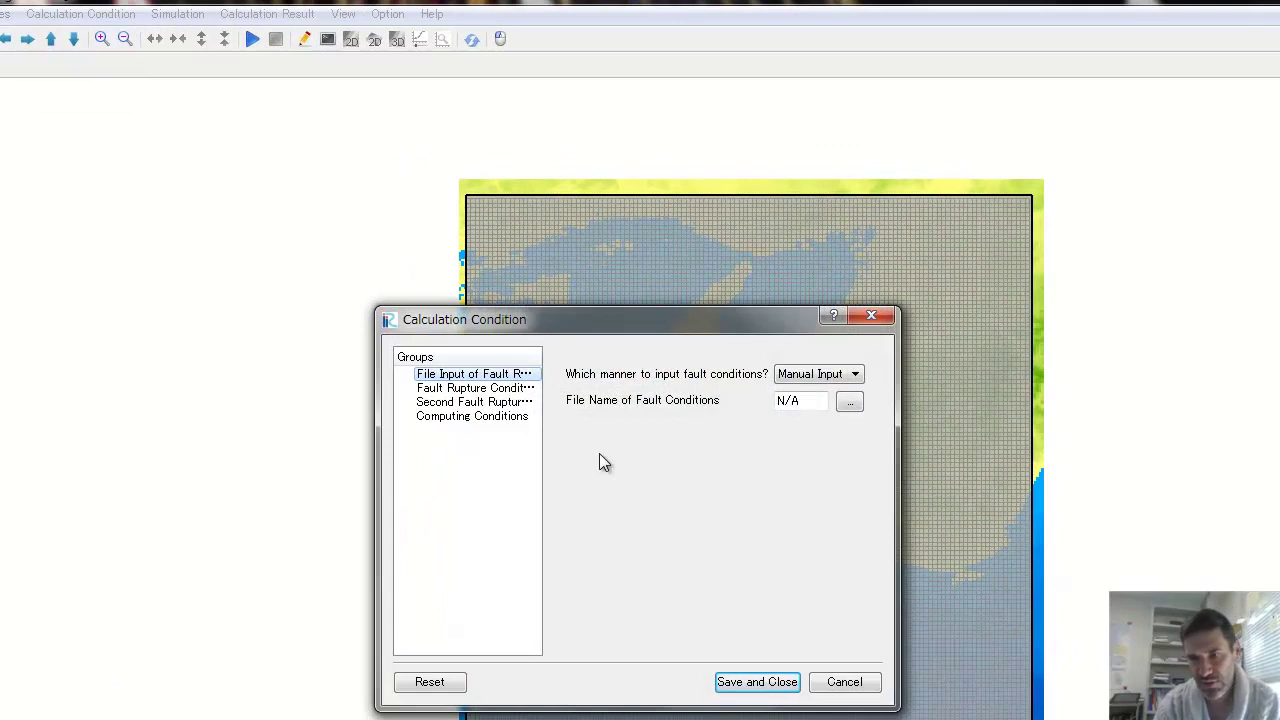
click(455, 387)
double_click(822, 375)
text(1)
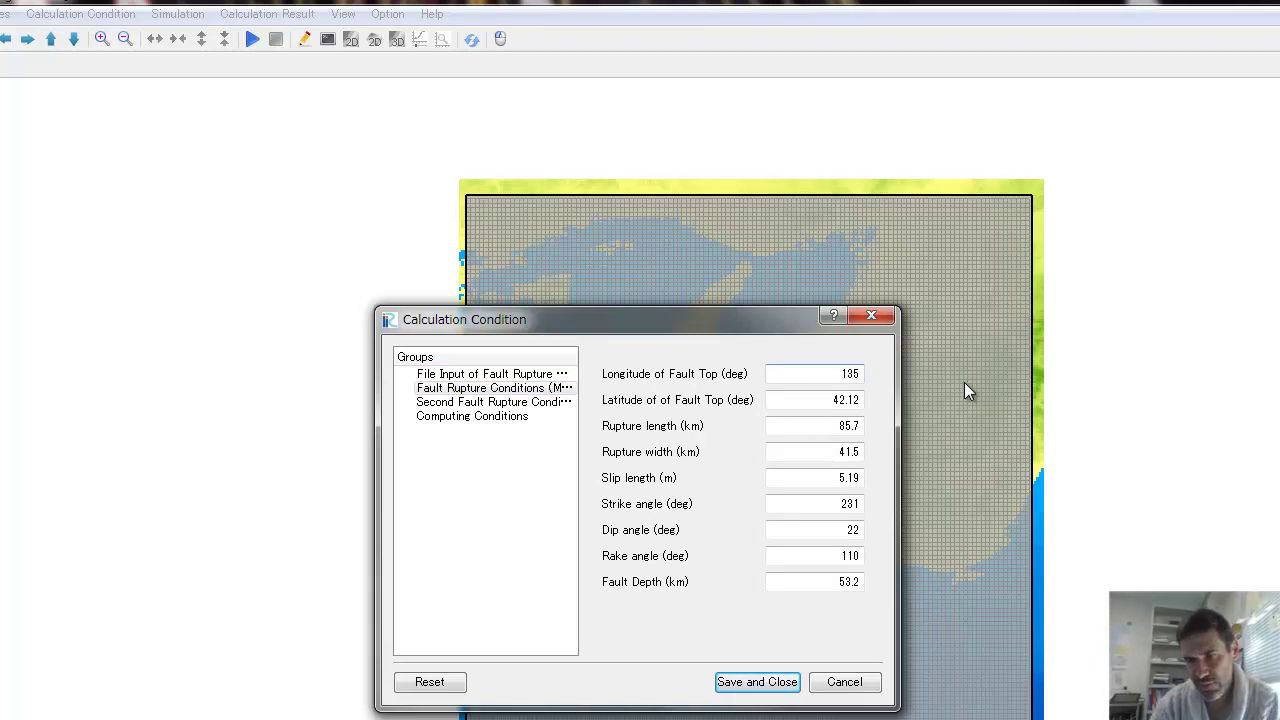
text(33)
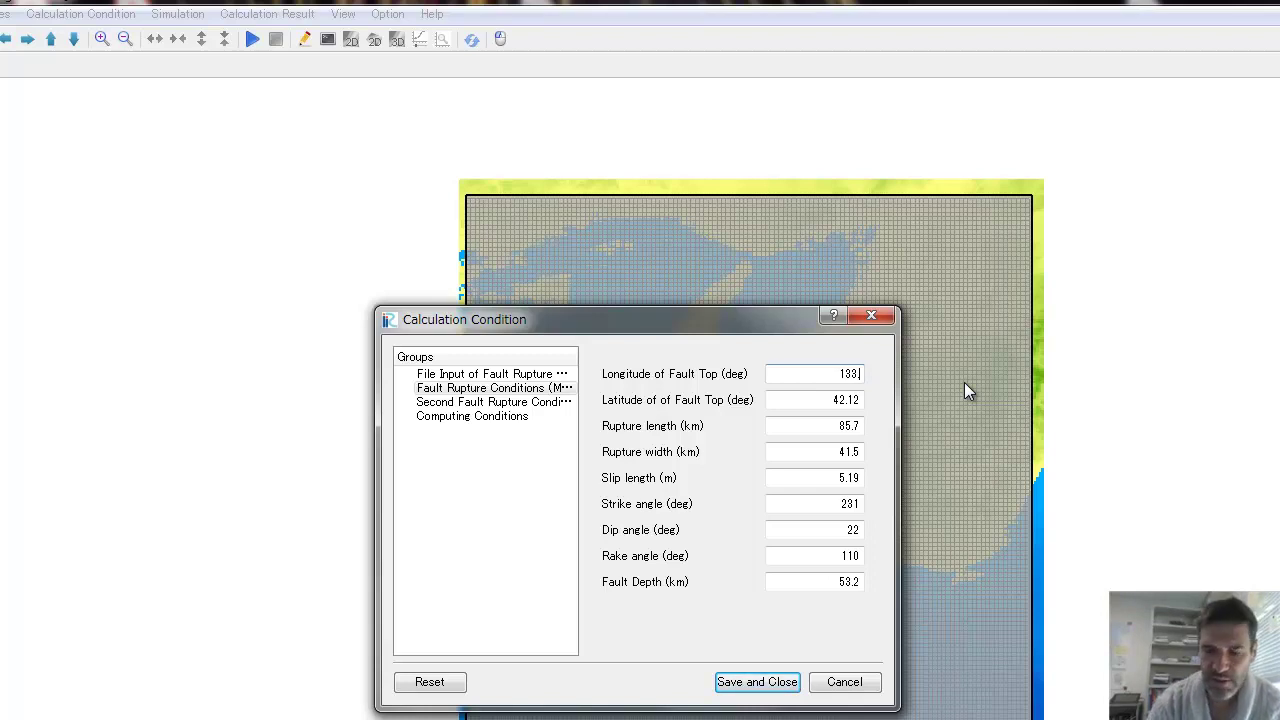
text(.)
click(845, 682)
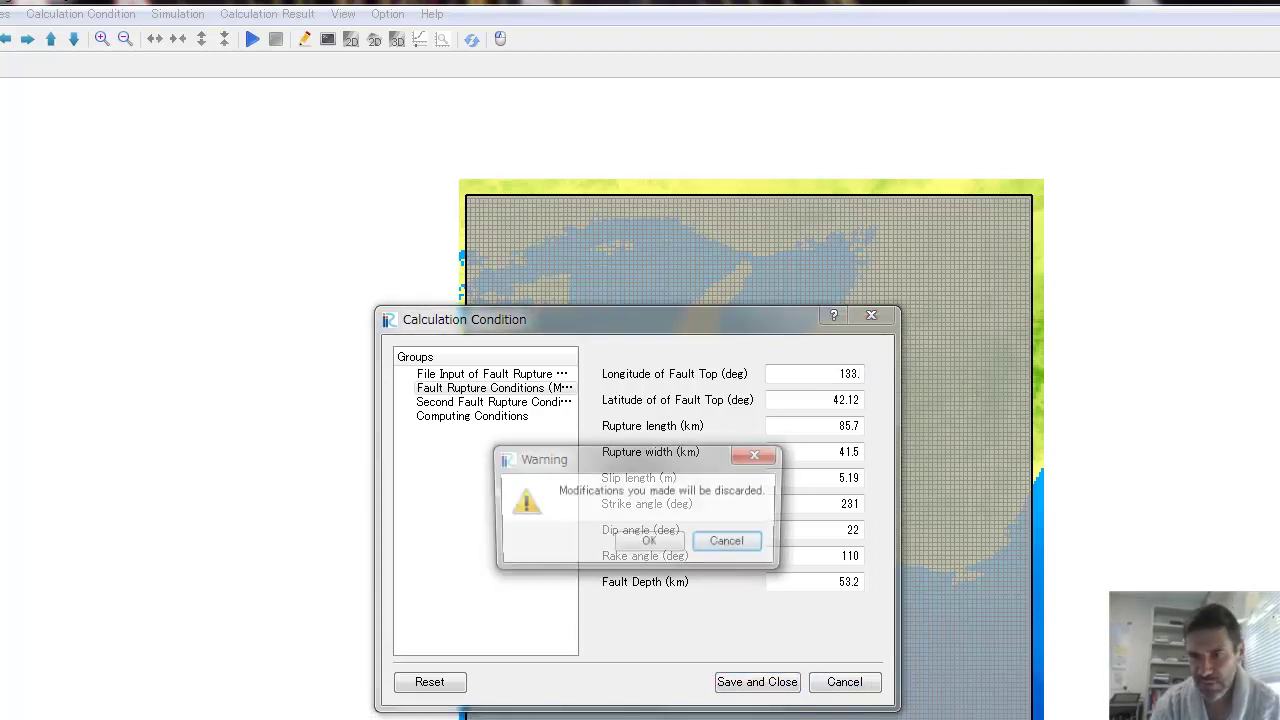
click(721, 547)
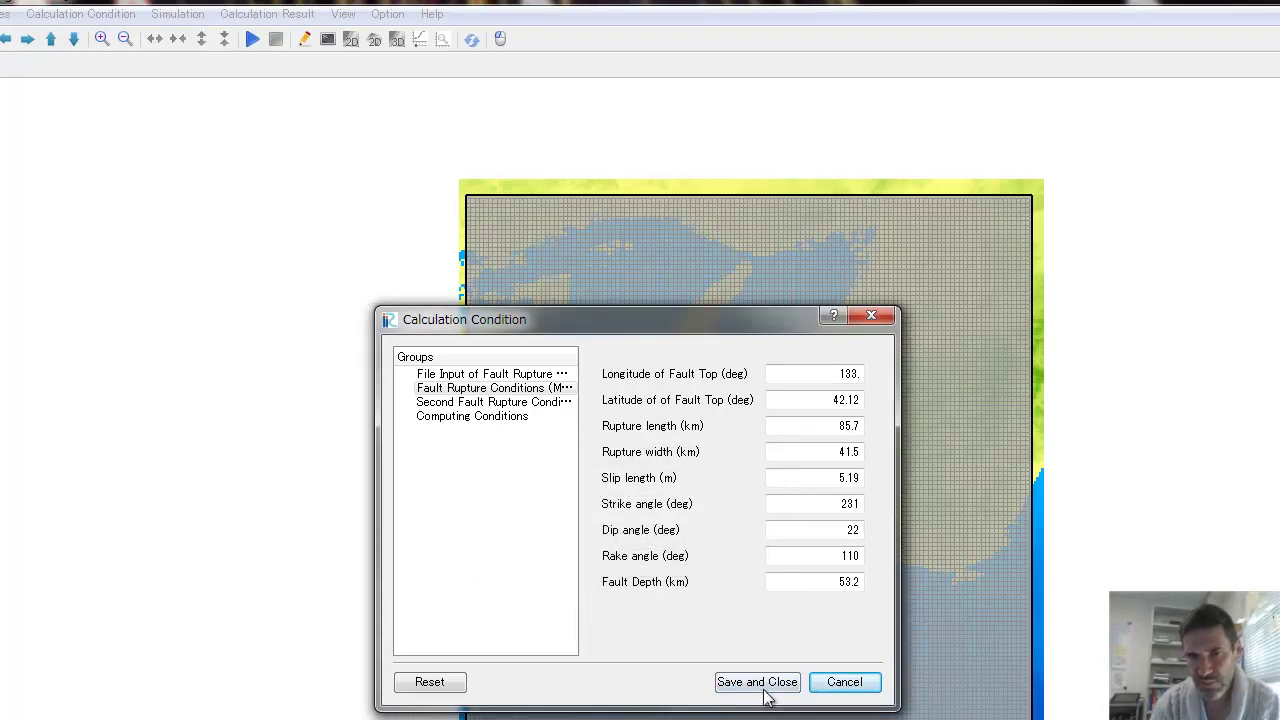
click(845, 682)
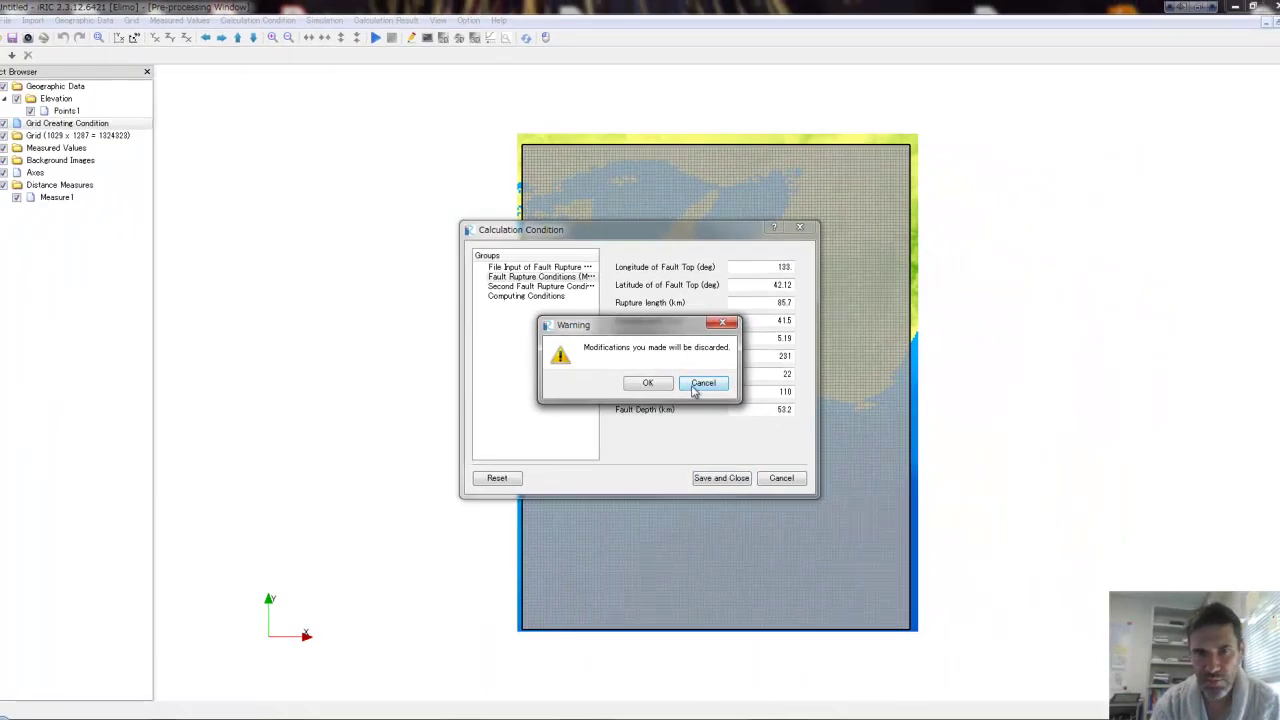
click(648, 388)
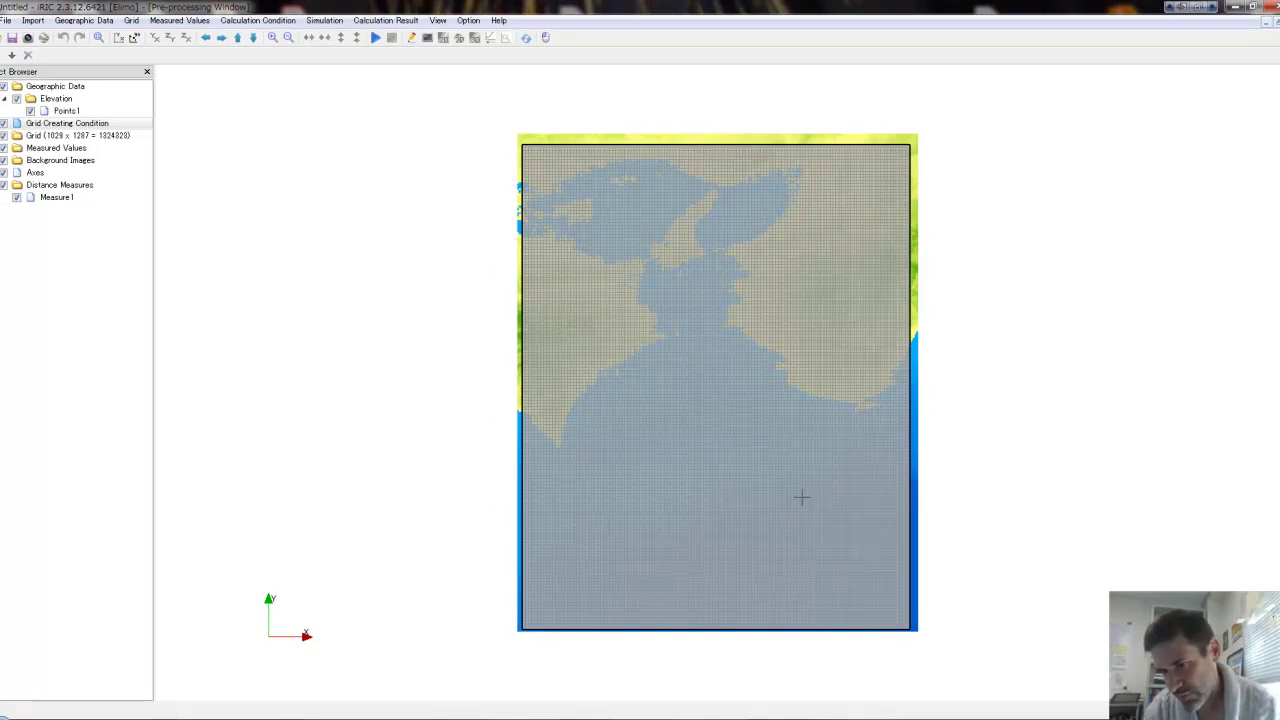
Set the fault top to longitude 135.5, latitude 33, with length 100 km and width 20 km.
click(234, 22)
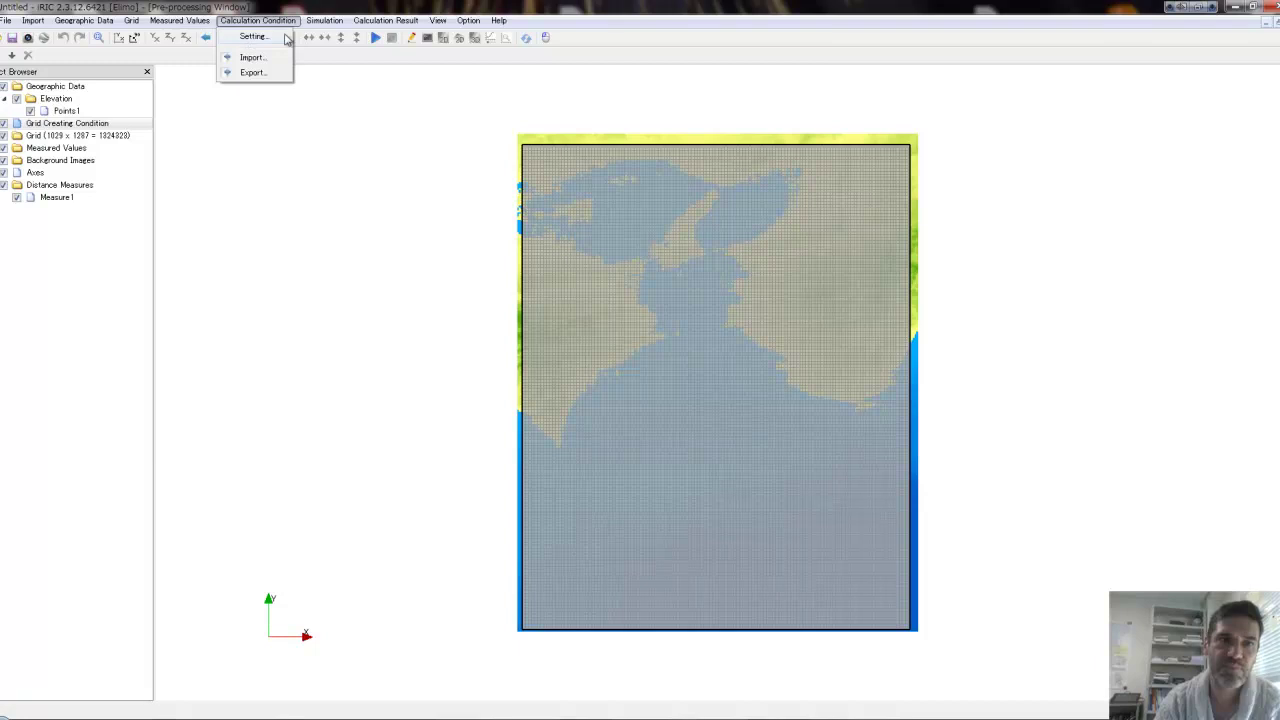
click(252, 37)
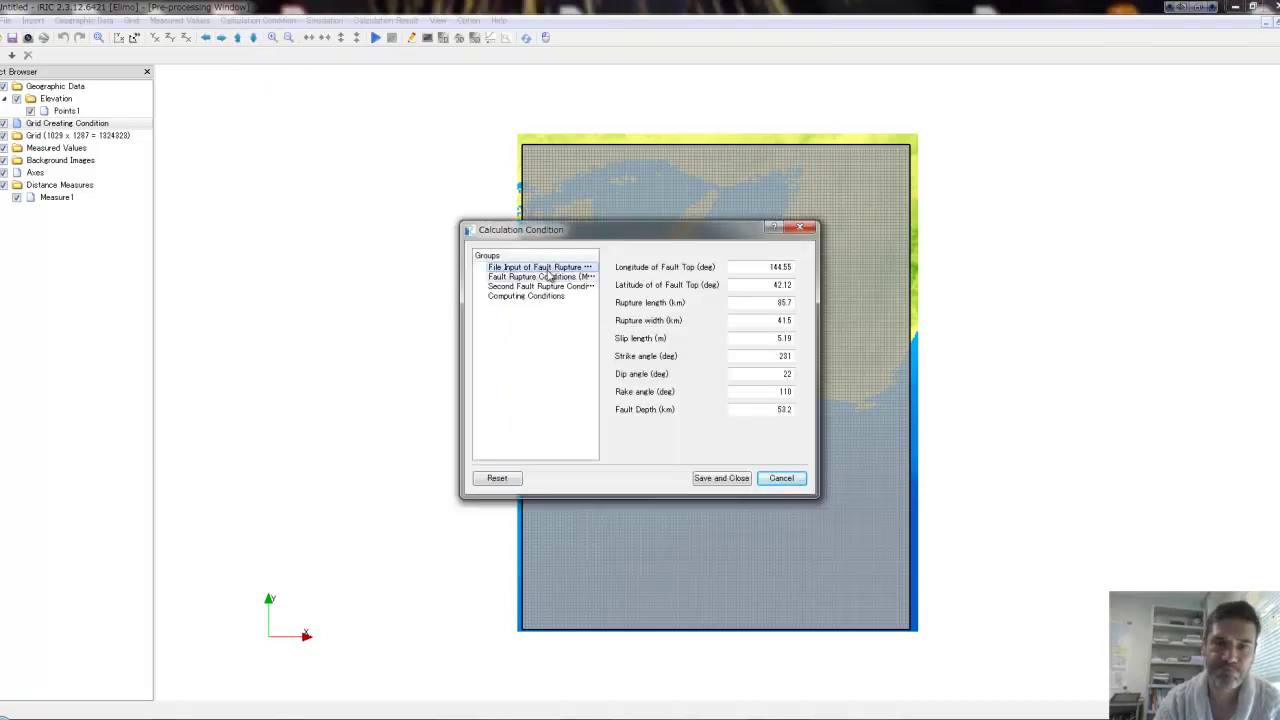
double_click(775, 267)
text(135.5)
double_click(753, 284)
text(33)
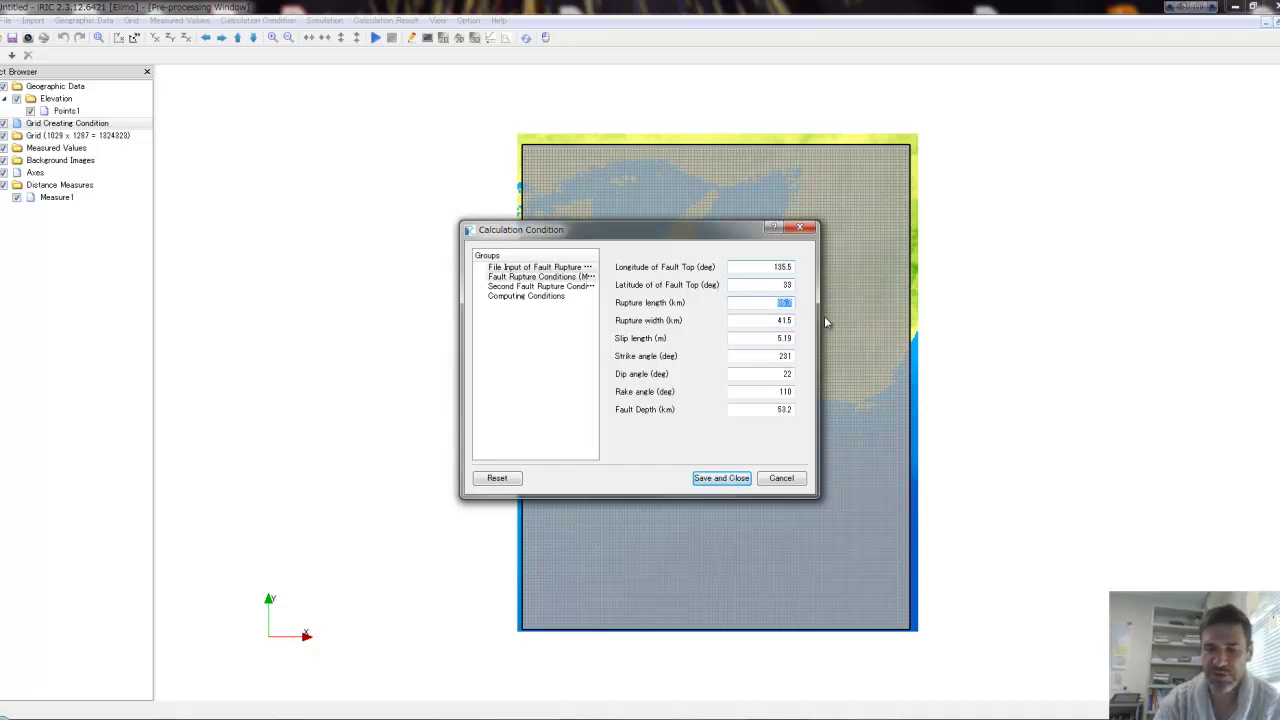
text(100)
double_click(744, 320)
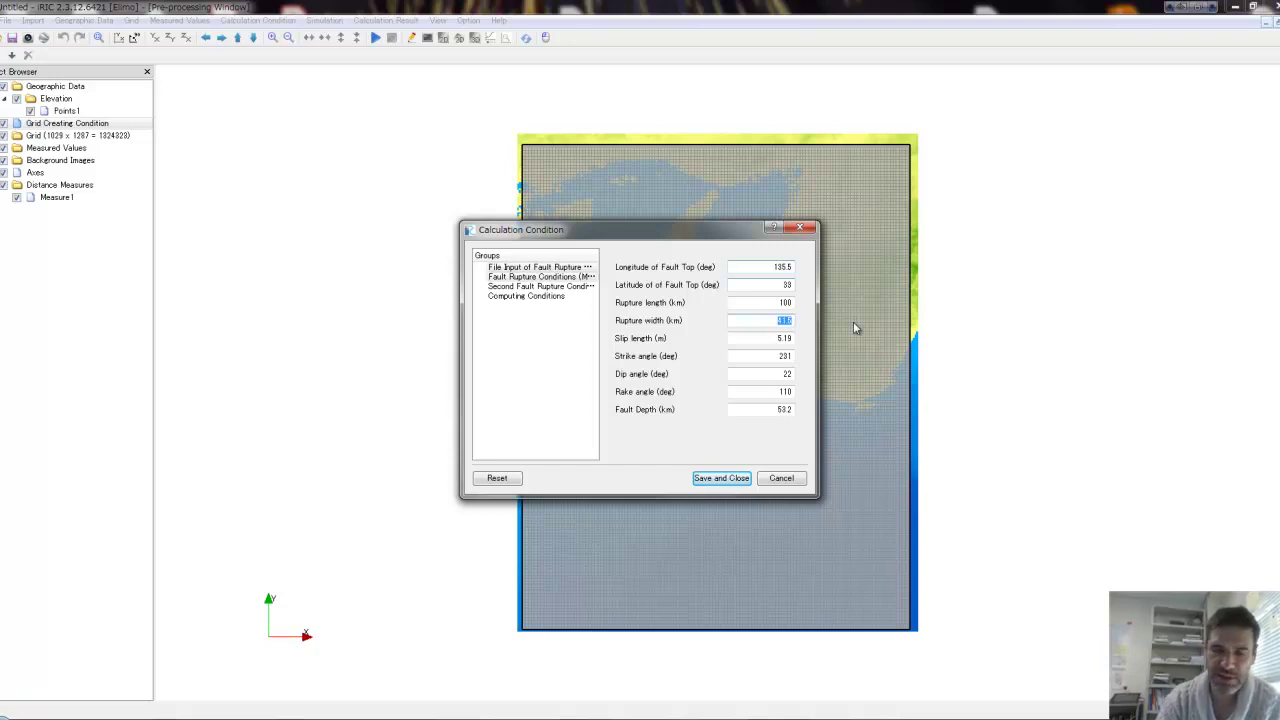
text(20)
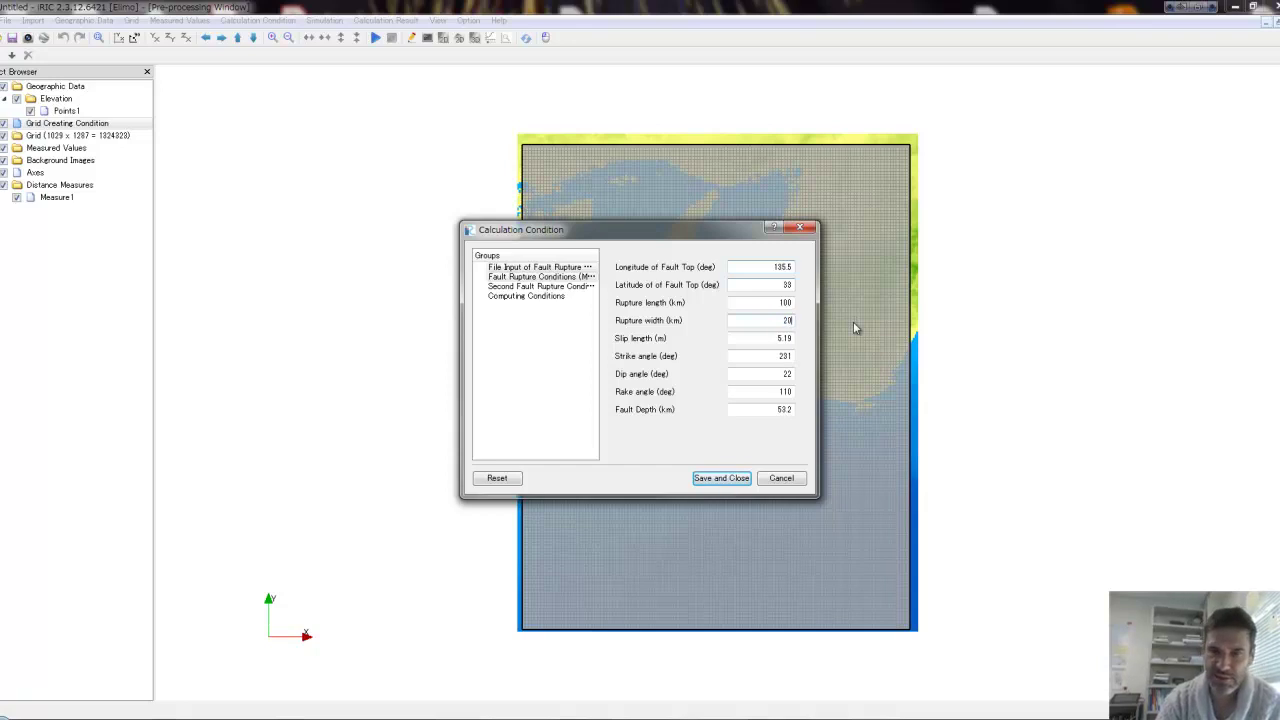
Set slip to 8 m and fault depth to 30 km, then save the calculation conditions.
double_click(761, 341)
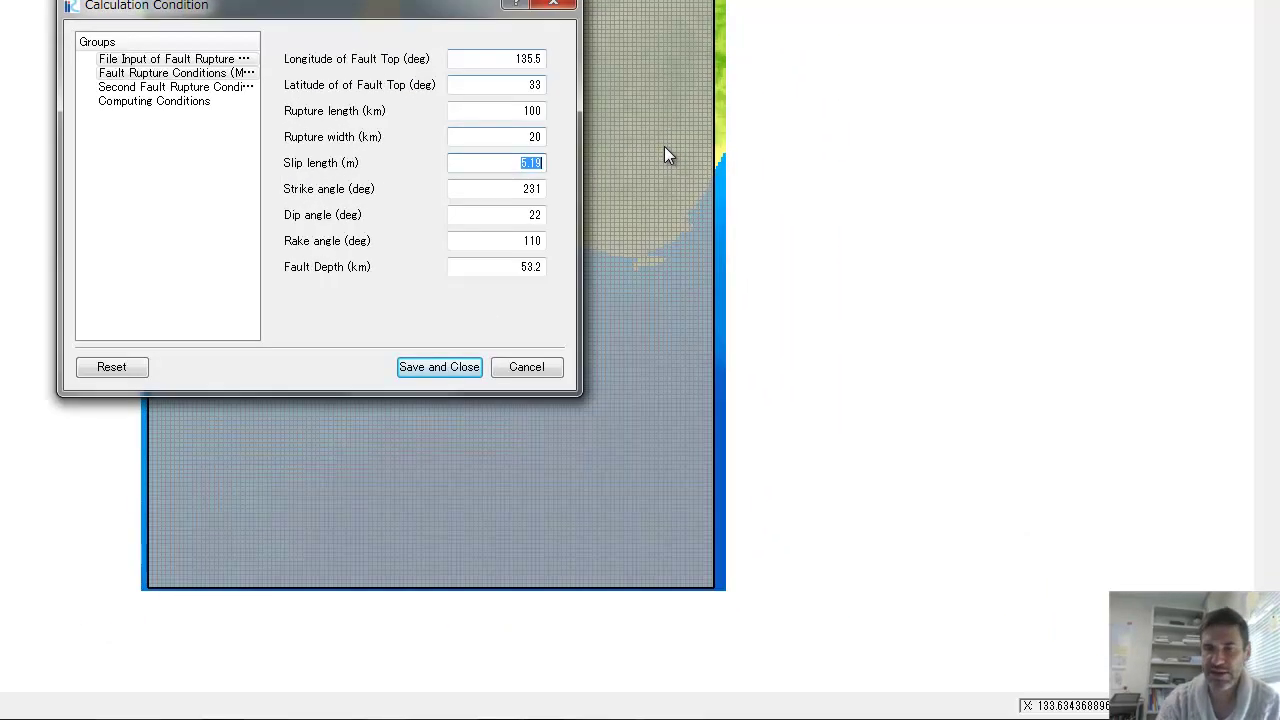
text(8)
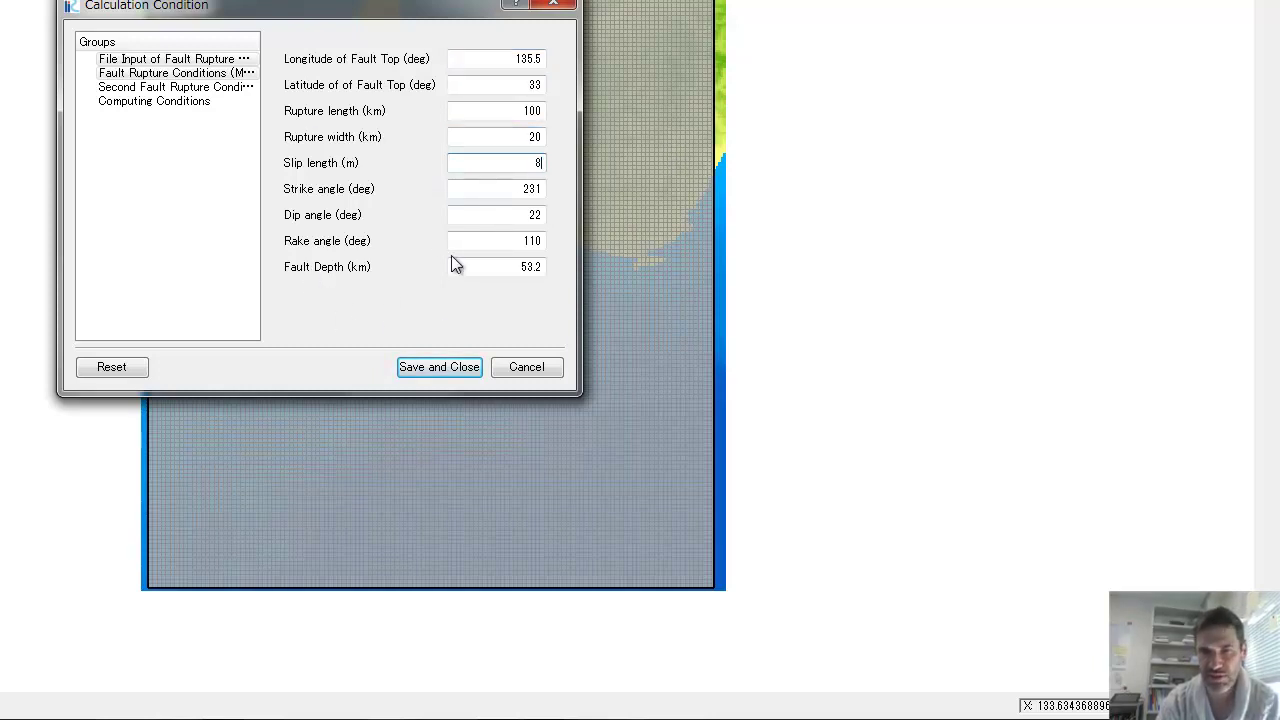
drag(491, 266, 615, 254)
text(30)
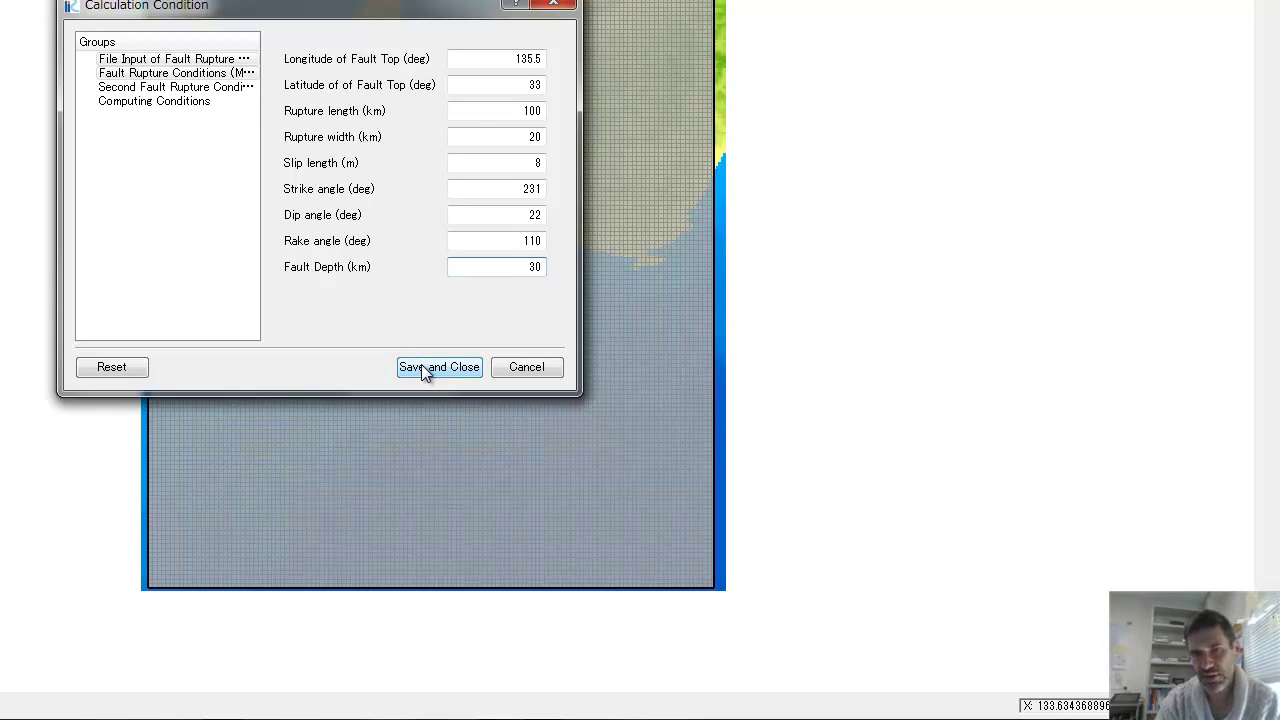
drag(424, 372, 252, 243)
click(158, 101)
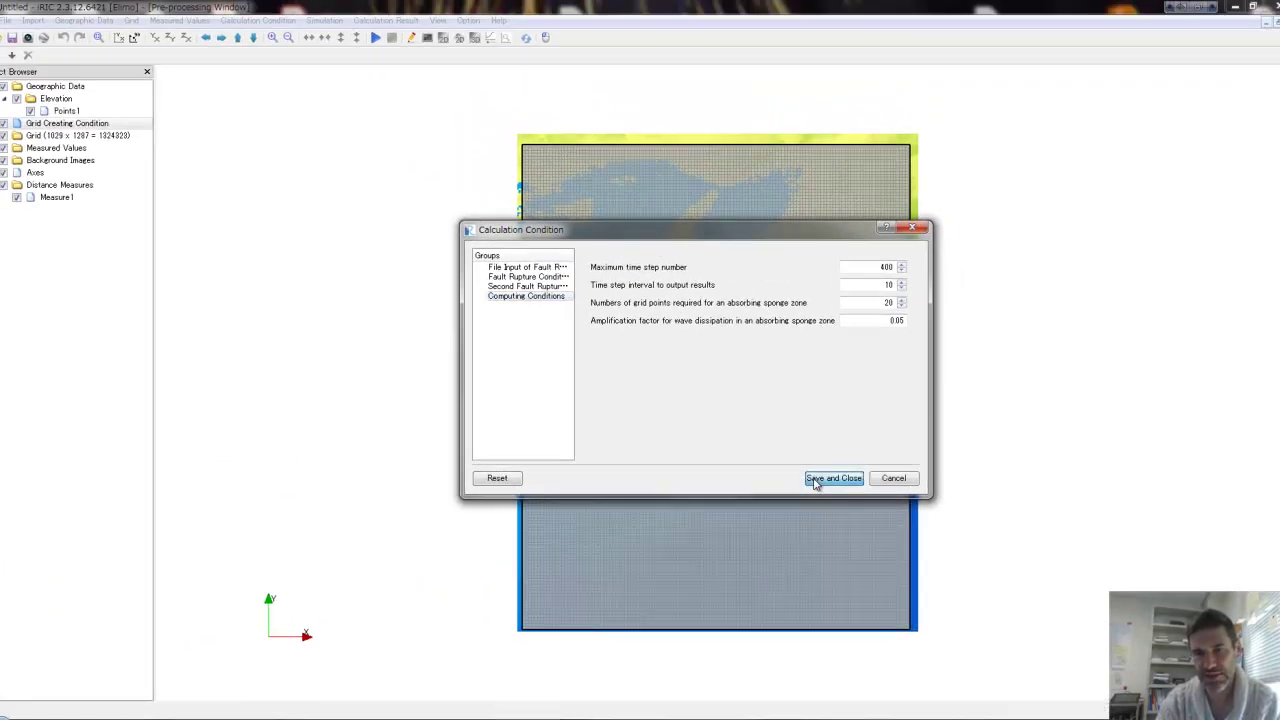
click(833, 478)
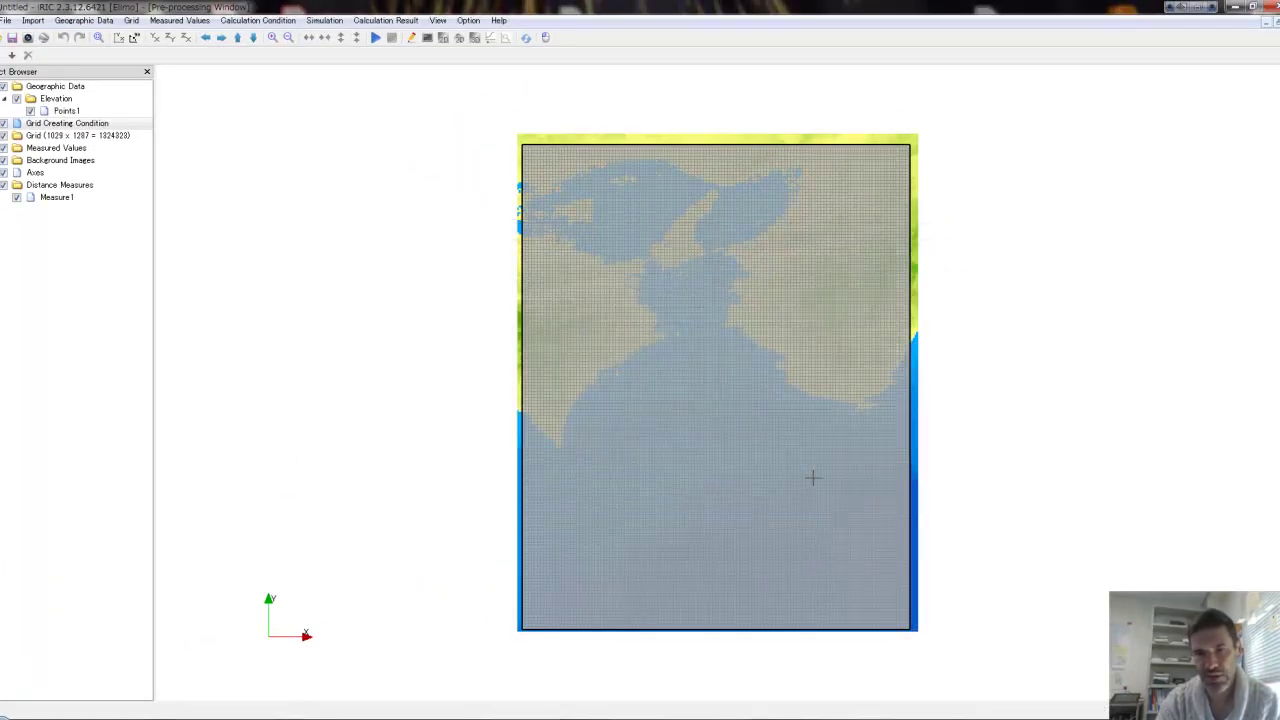
Start the solver run and save the project as the file 'Elimo' at the removable disk root.
click(376, 38)
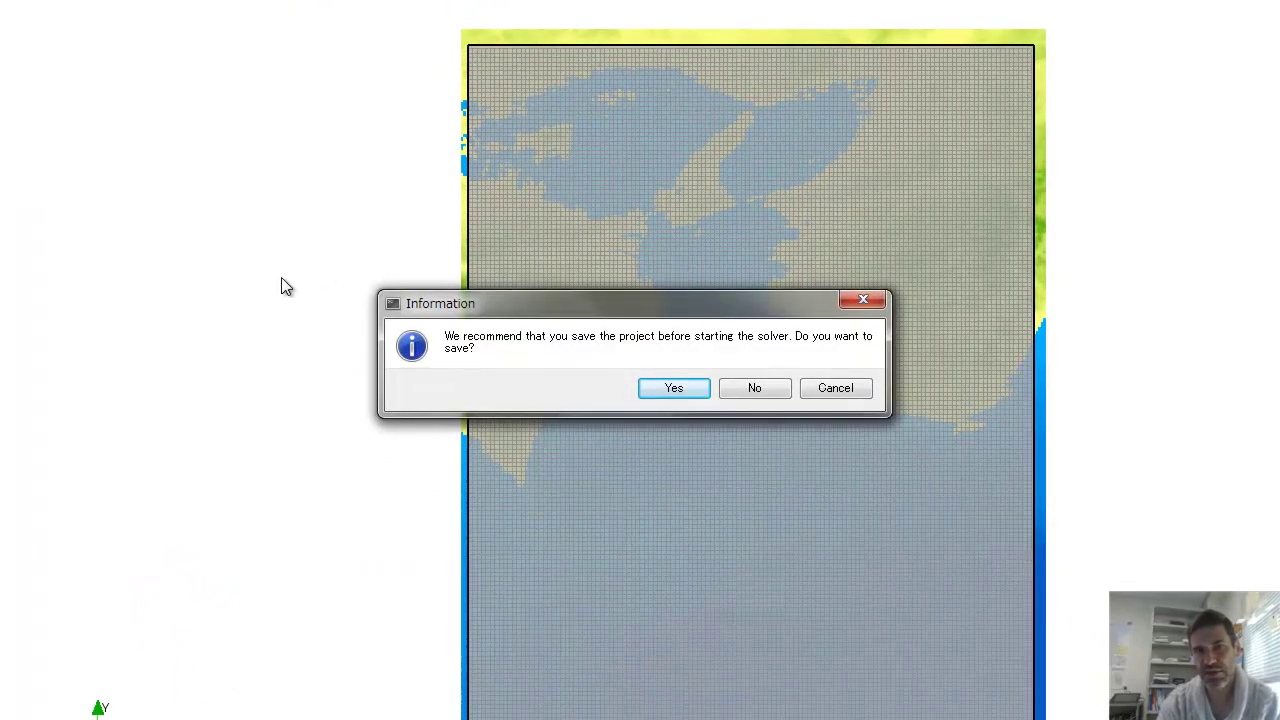
click(679, 393)
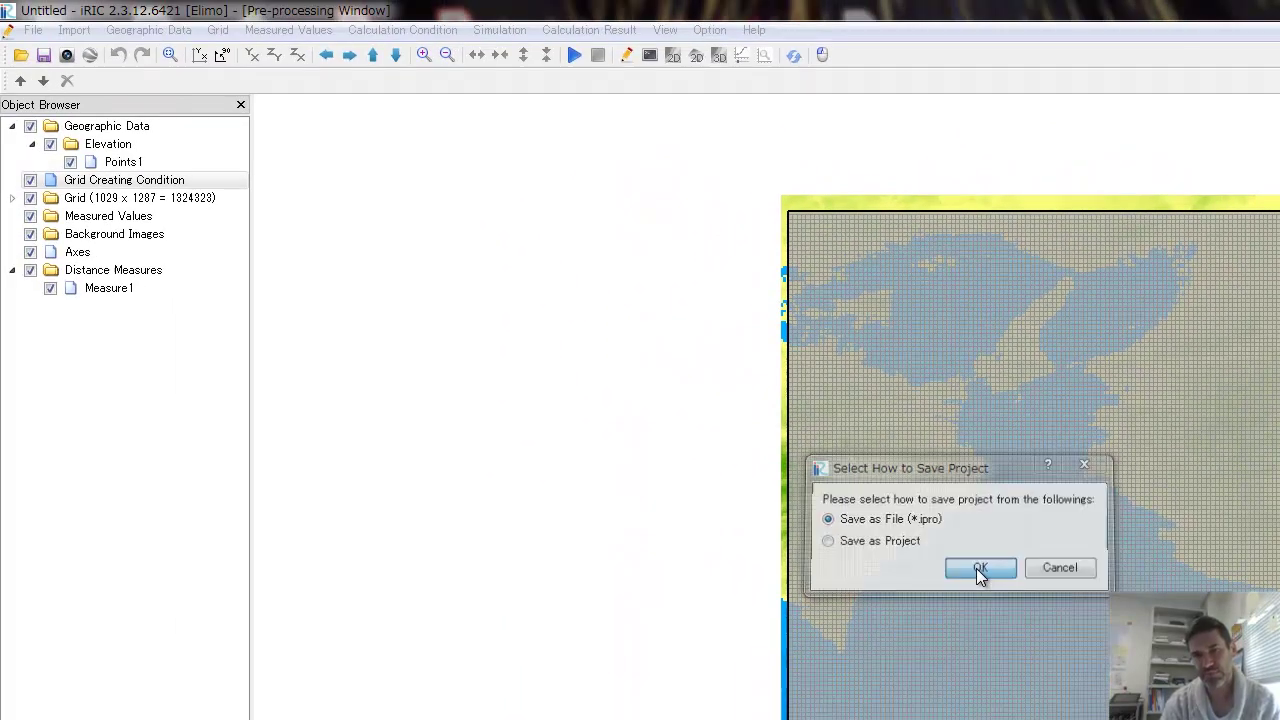
click(660, 401)
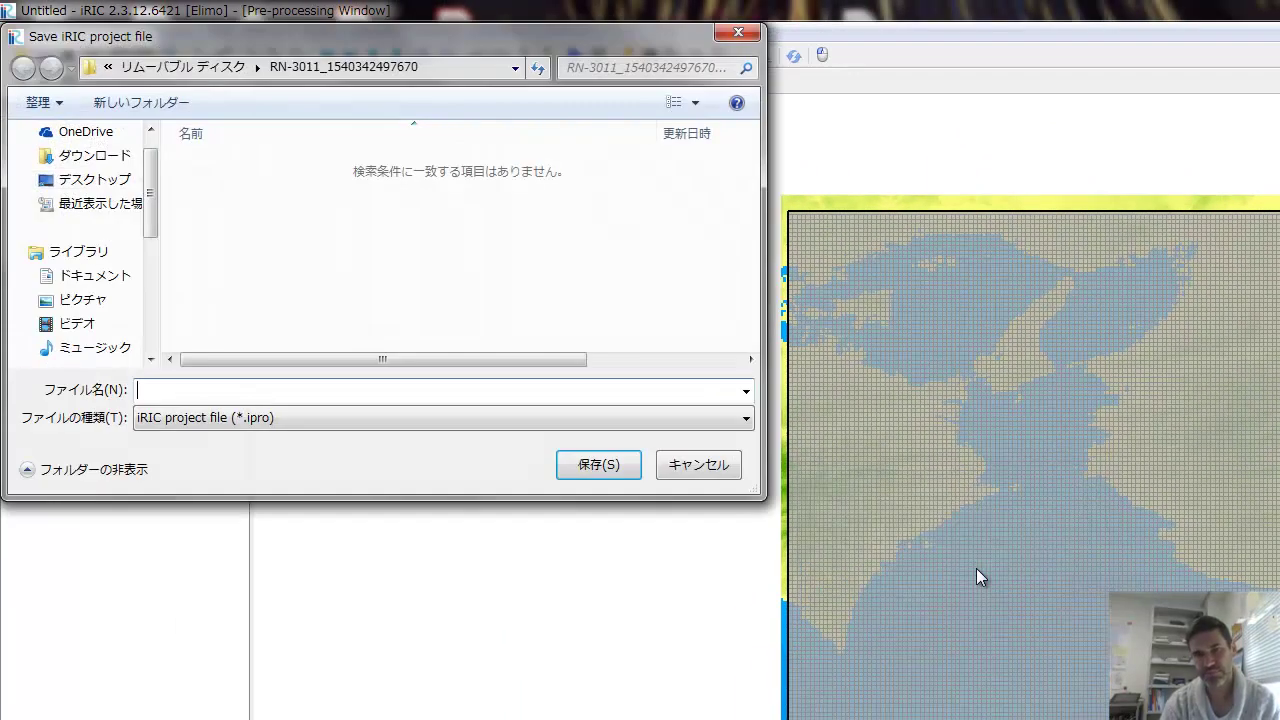
click(205, 67)
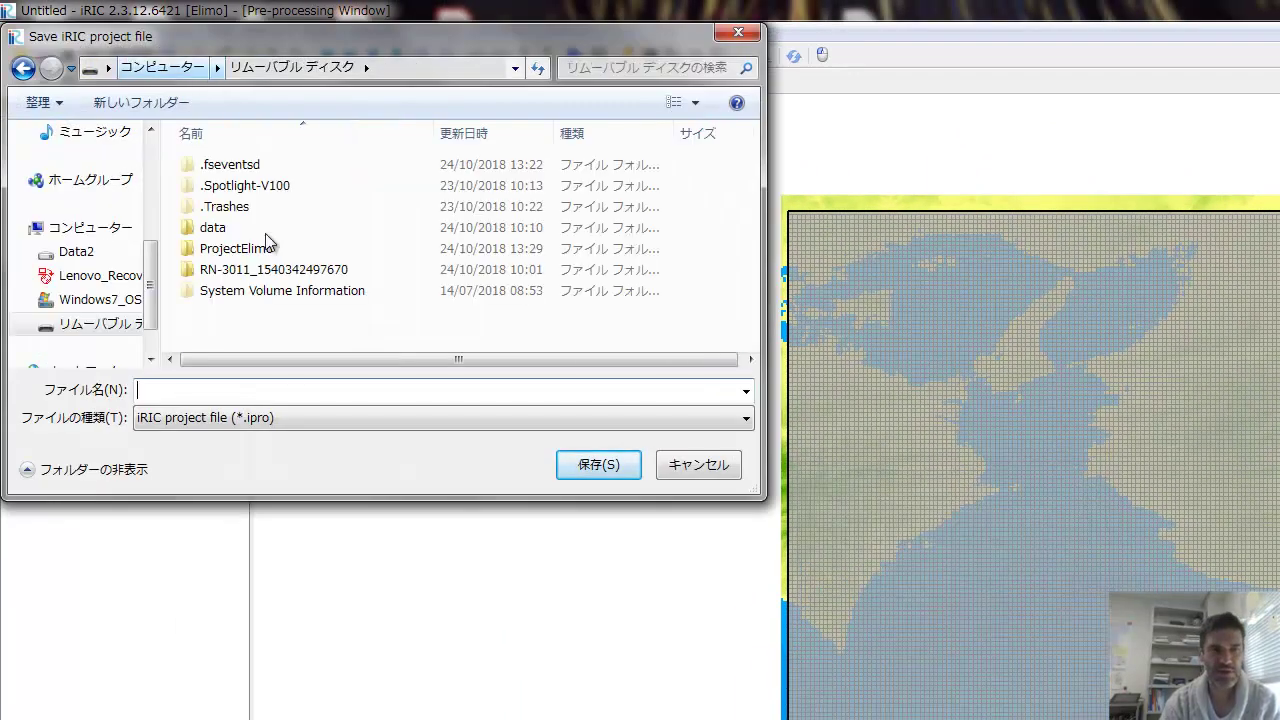
text(Elim)
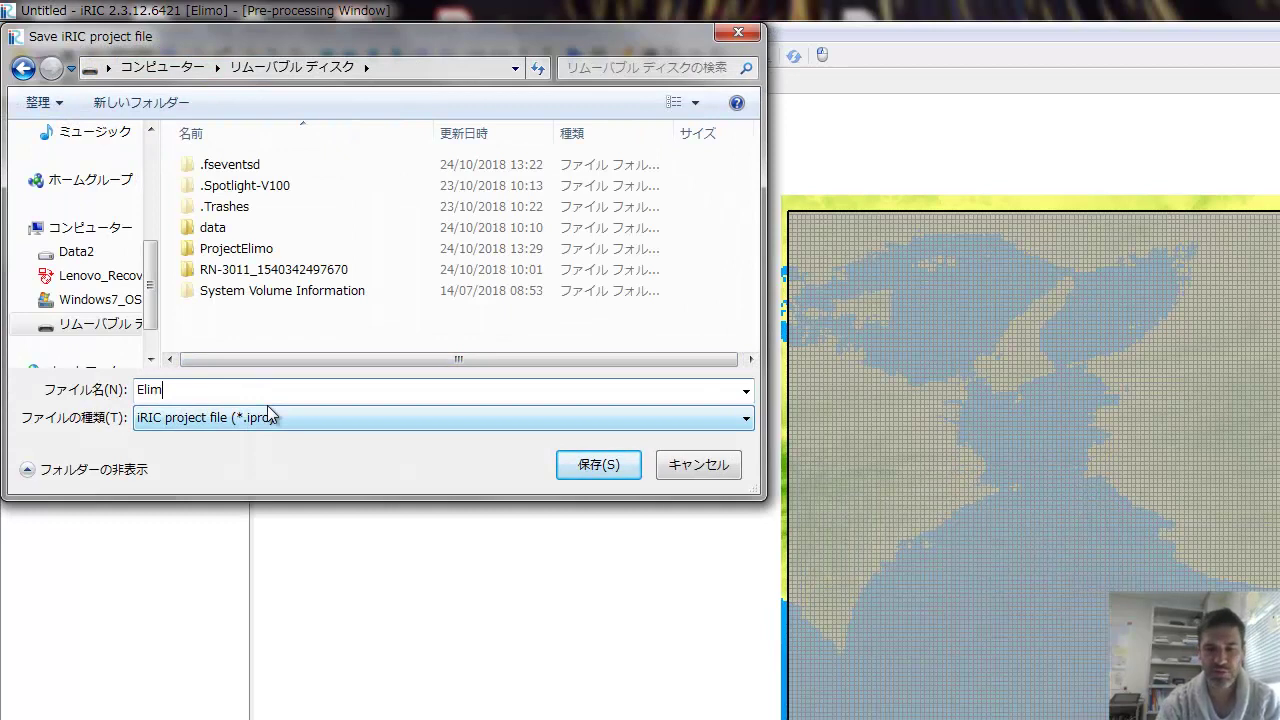
text(o2)
key(Return)
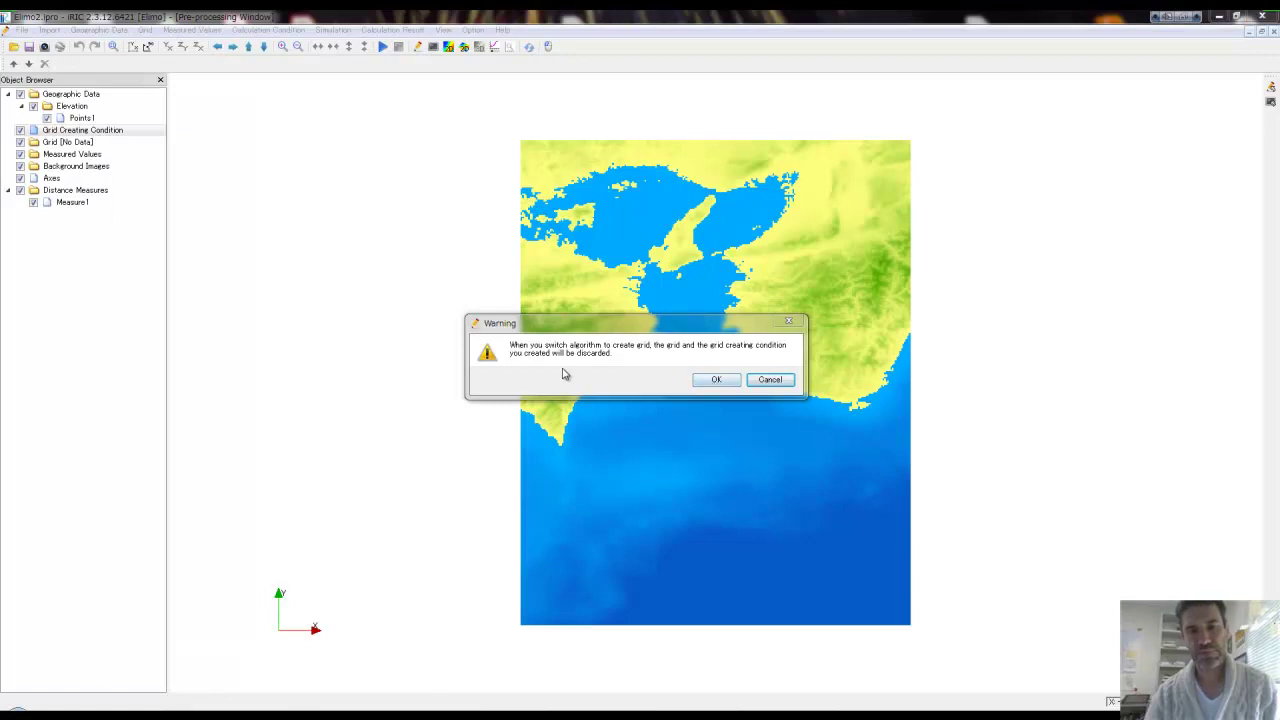
Choose the rectangular longitude-latitude grid algorithm and outline a region over the whole elevation map.
click(716, 381)
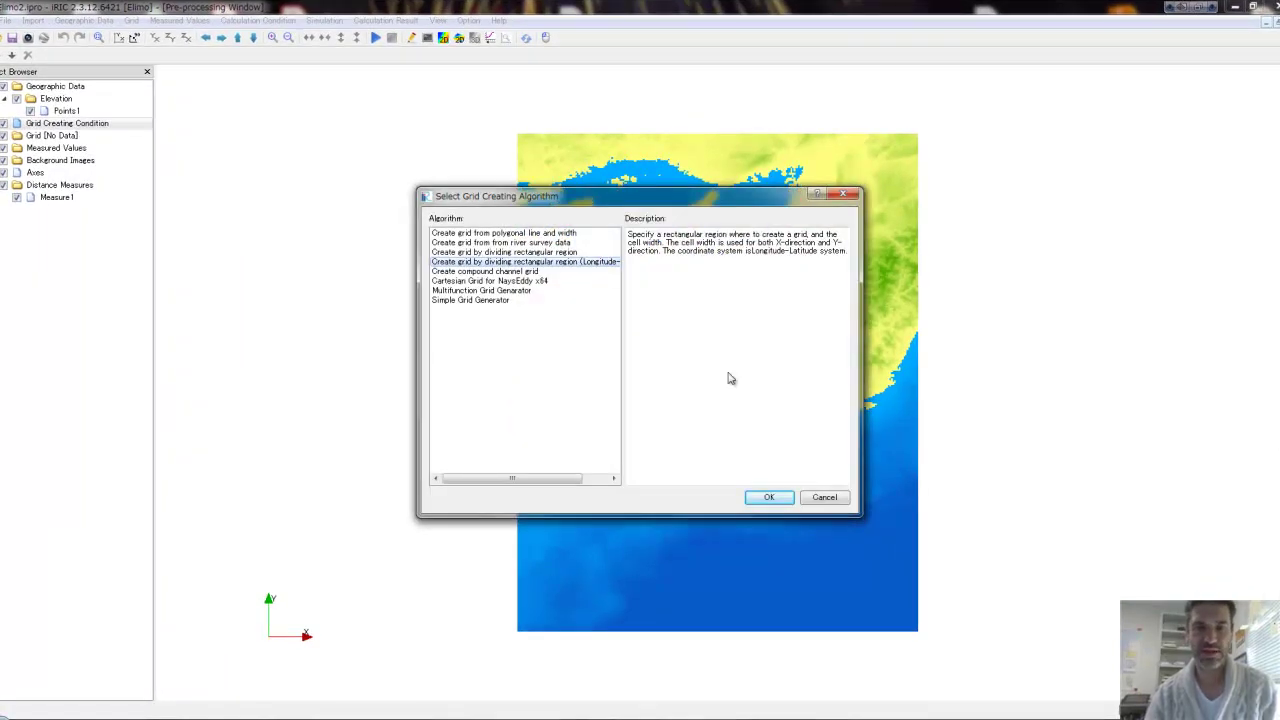
click(768, 497)
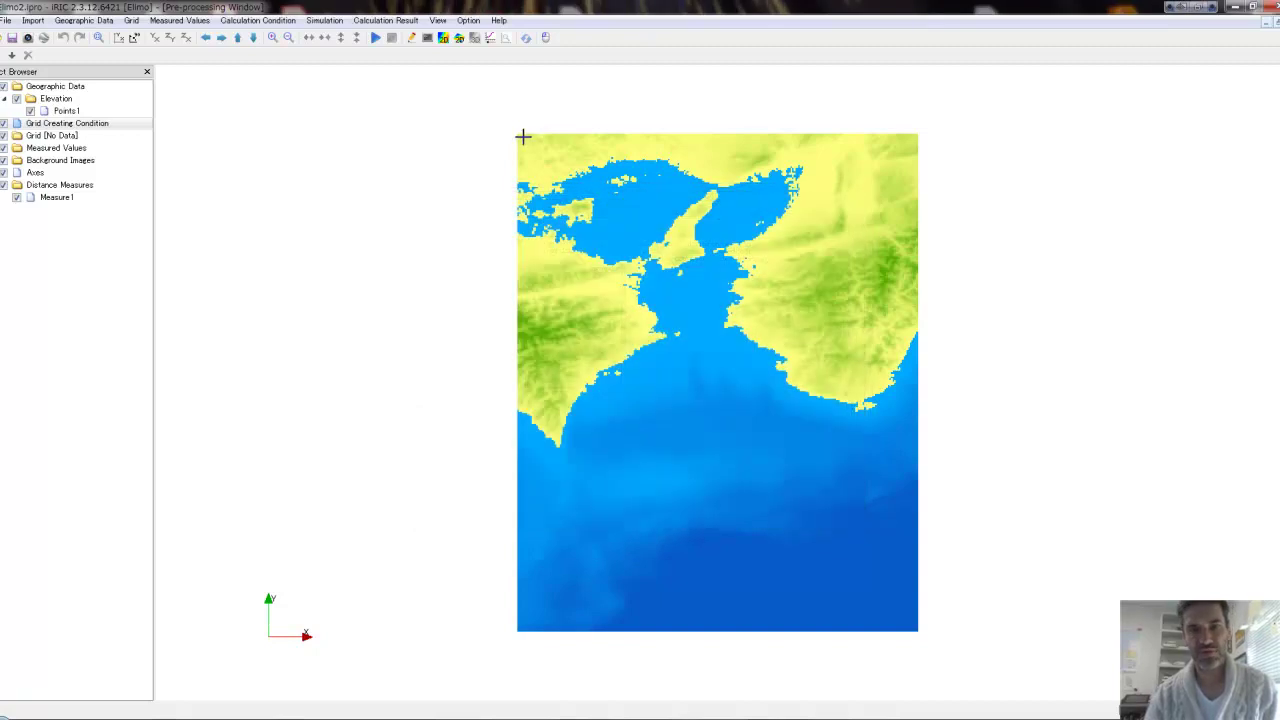
drag(521, 137, 911, 627)
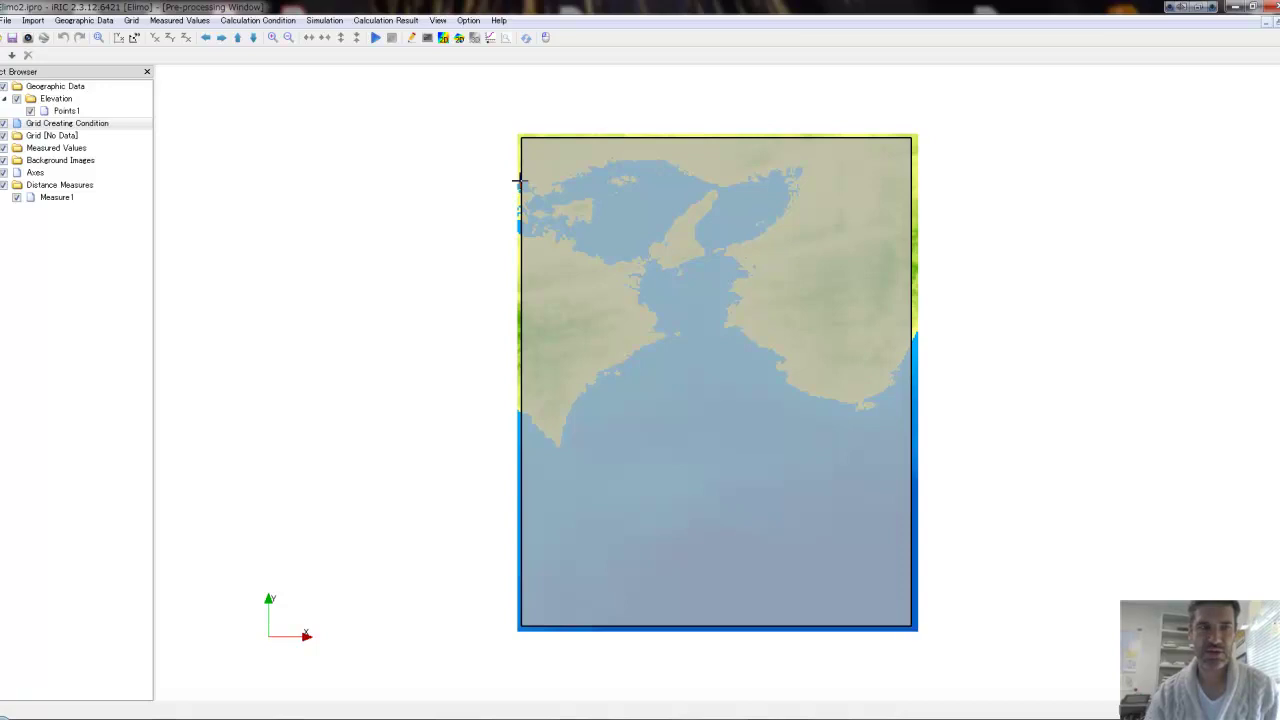
Create the grid with 0.008-degree cells and map the elevation data onto it.
click(132, 20)
click(150, 68)
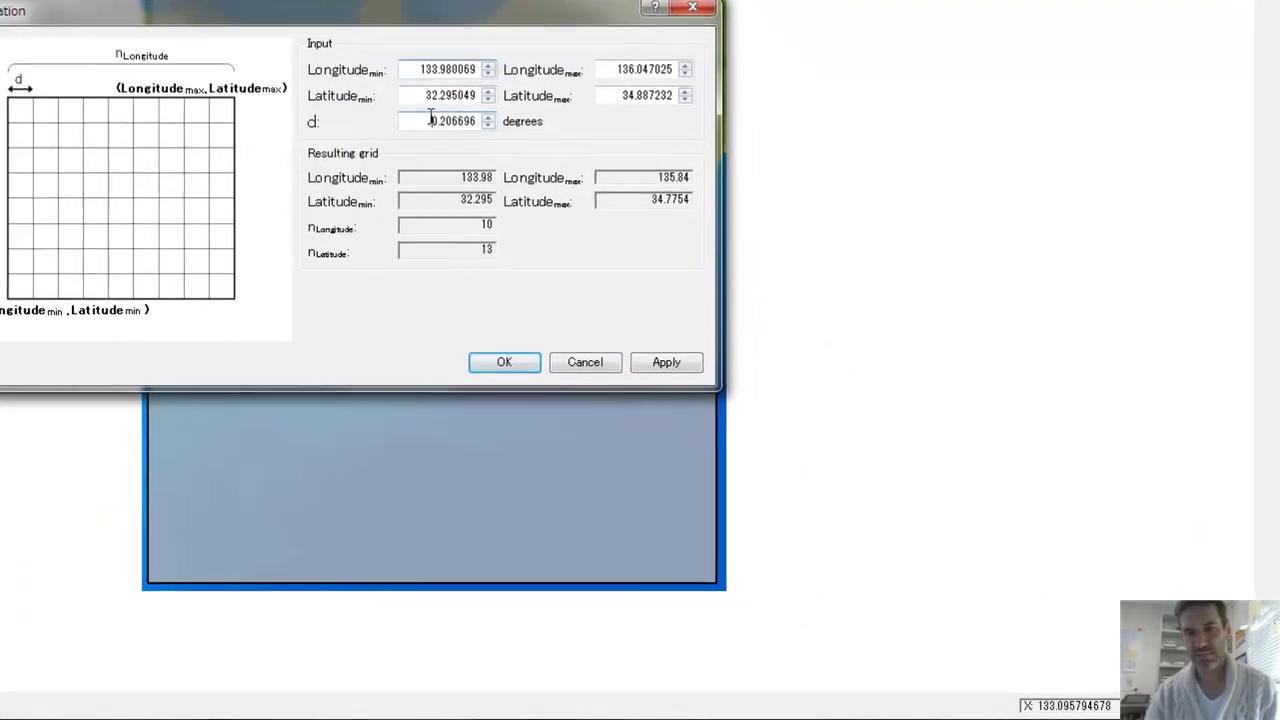
double_click(578, 214)
text(0.01)
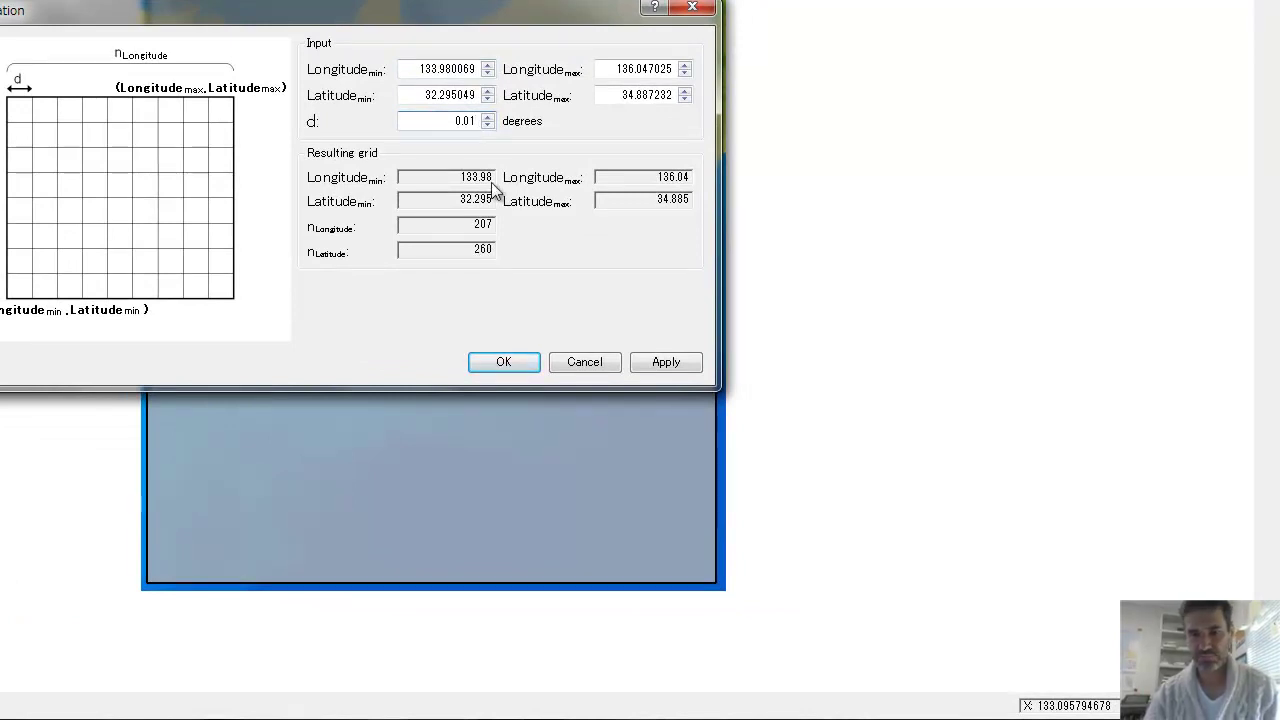
text(08)
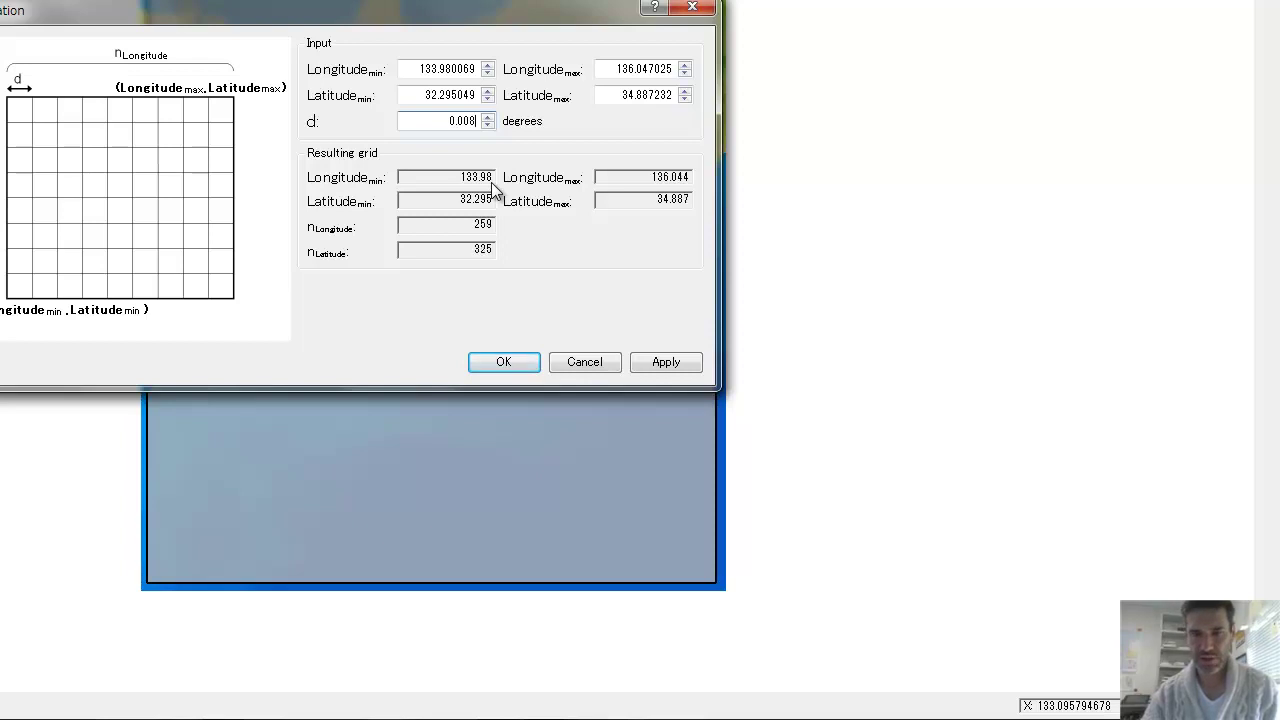
click(508, 363)
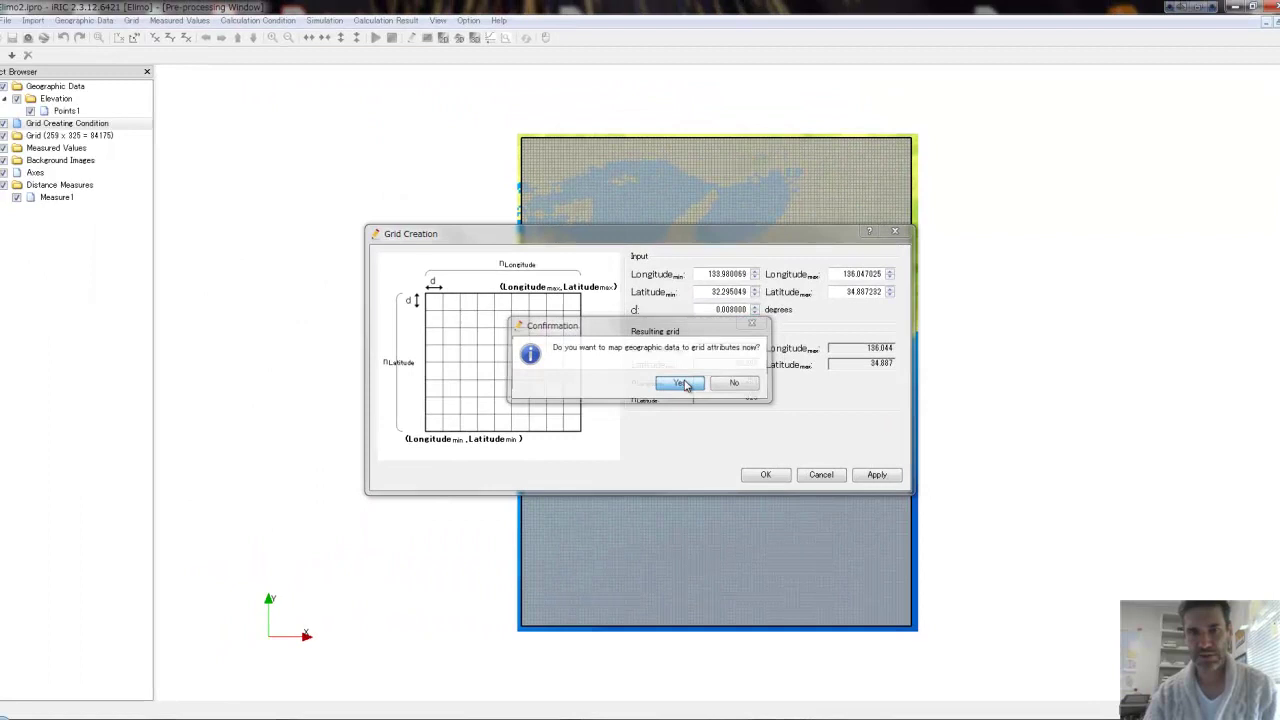
click(586, 334)
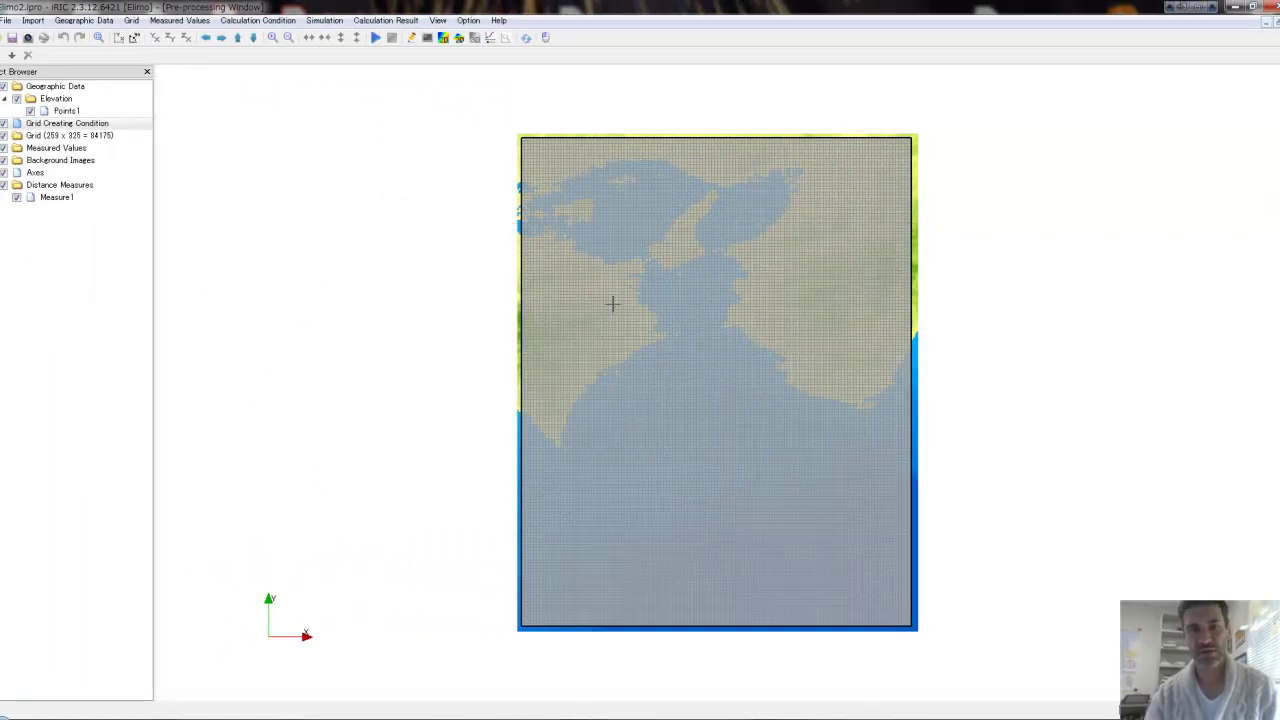
Review the computing conditions (2000 maximum time steps, output every 30 steps) and save them.
click(257, 21)
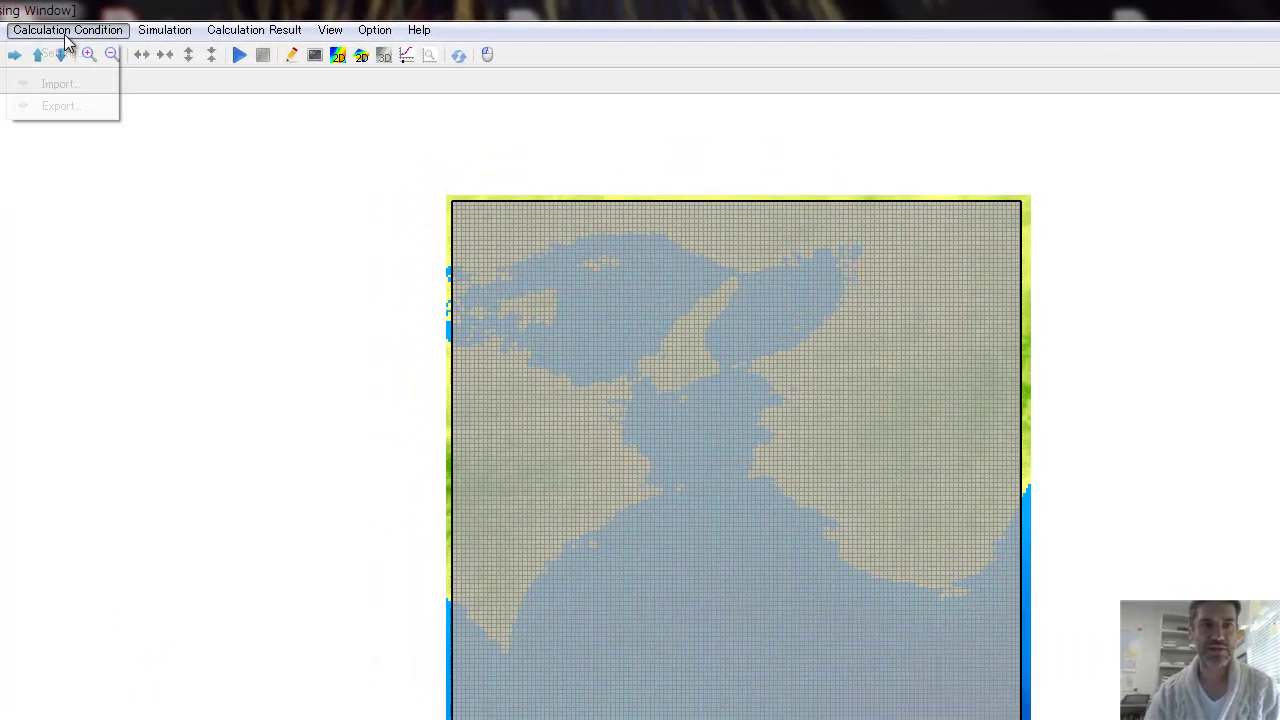
click(60, 54)
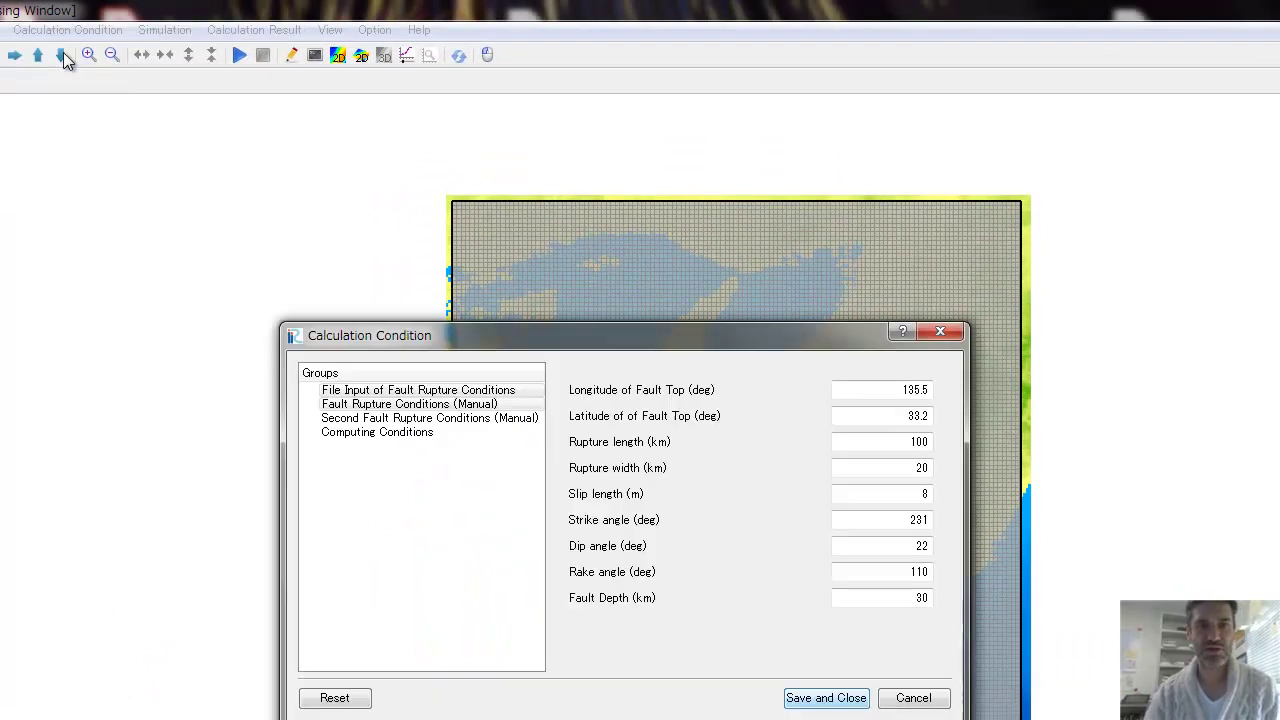
click(413, 438)
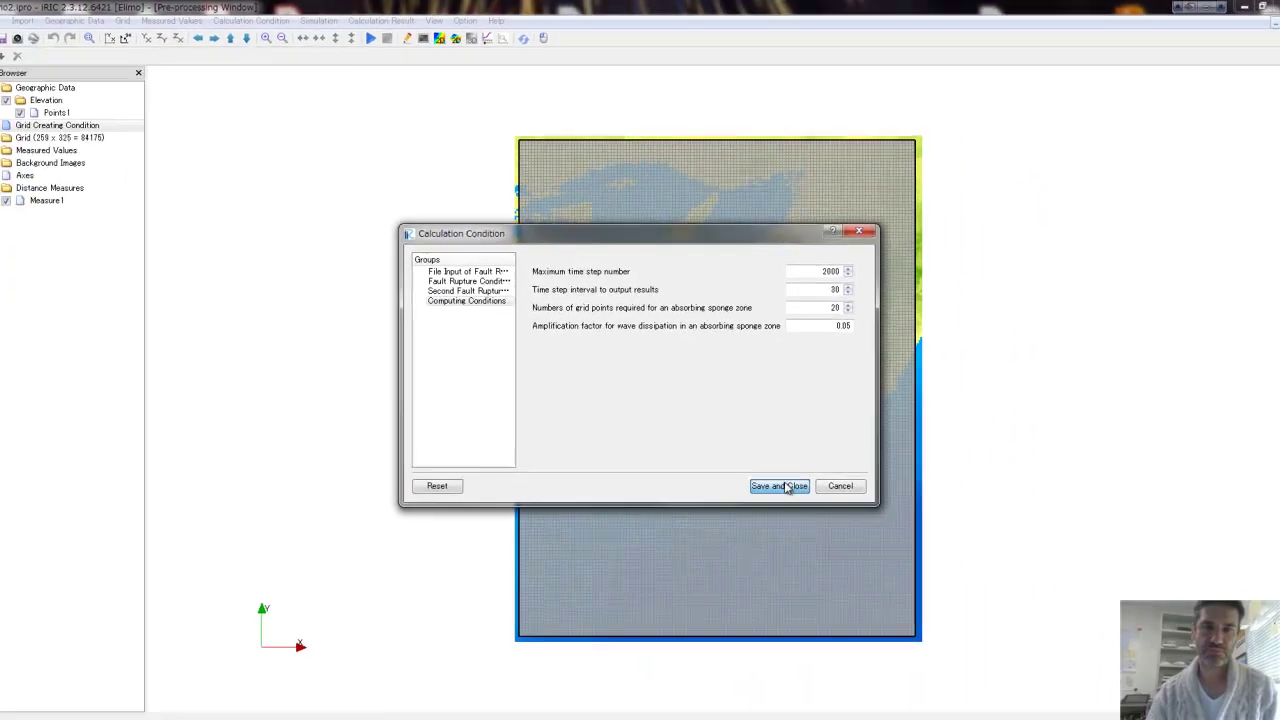
click(833, 698)
Run ELIMO, replacing previous results, and confirm the Solver Finished message after 2000 steps.
click(377, 42)
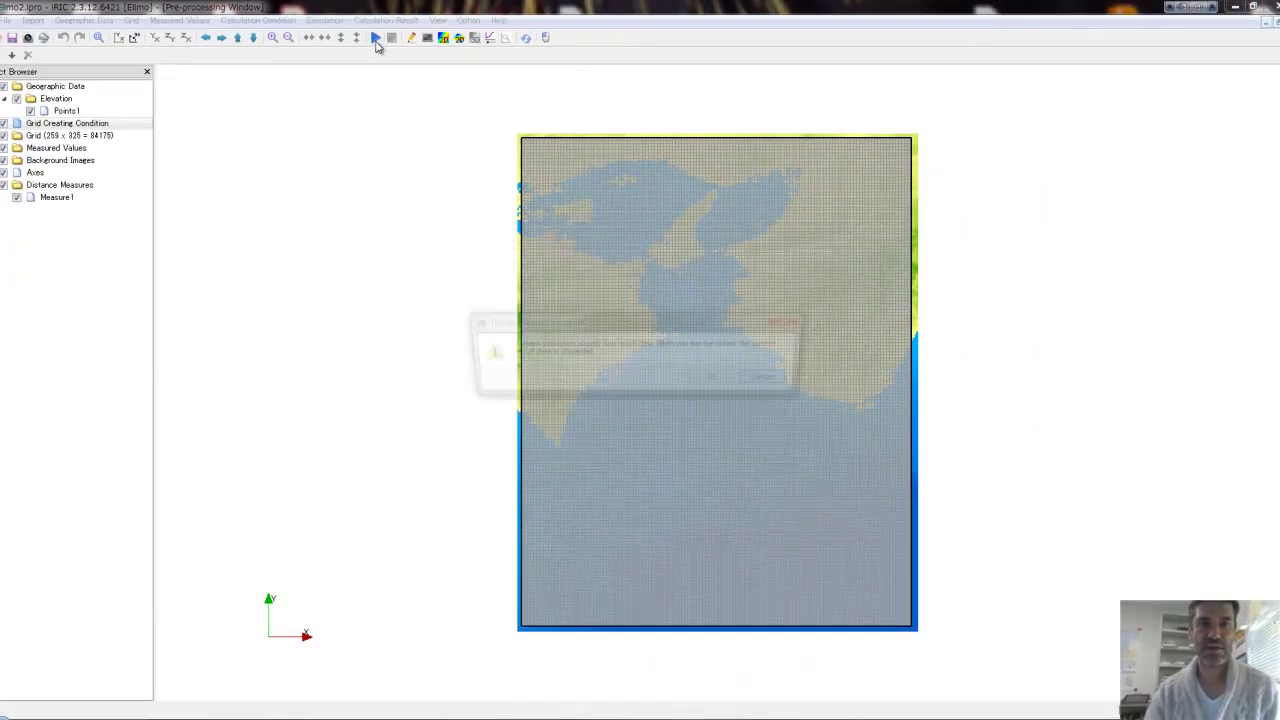
click(705, 384)
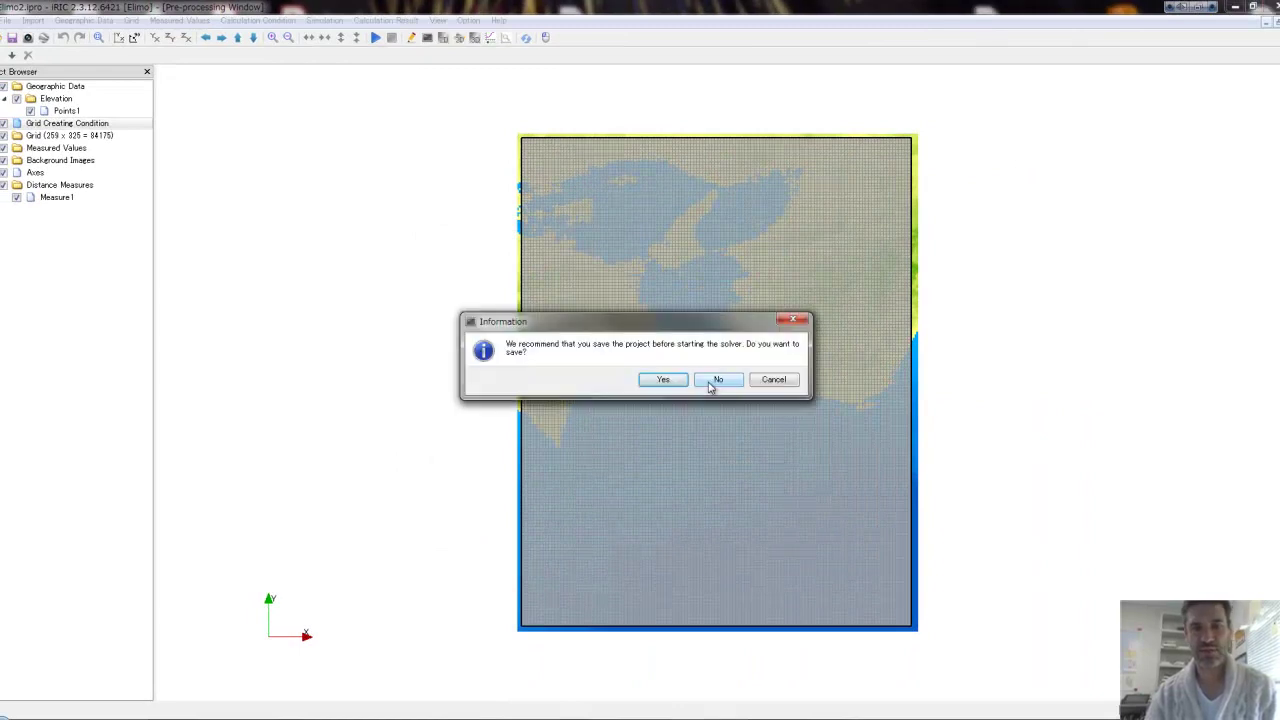
click(663, 379)
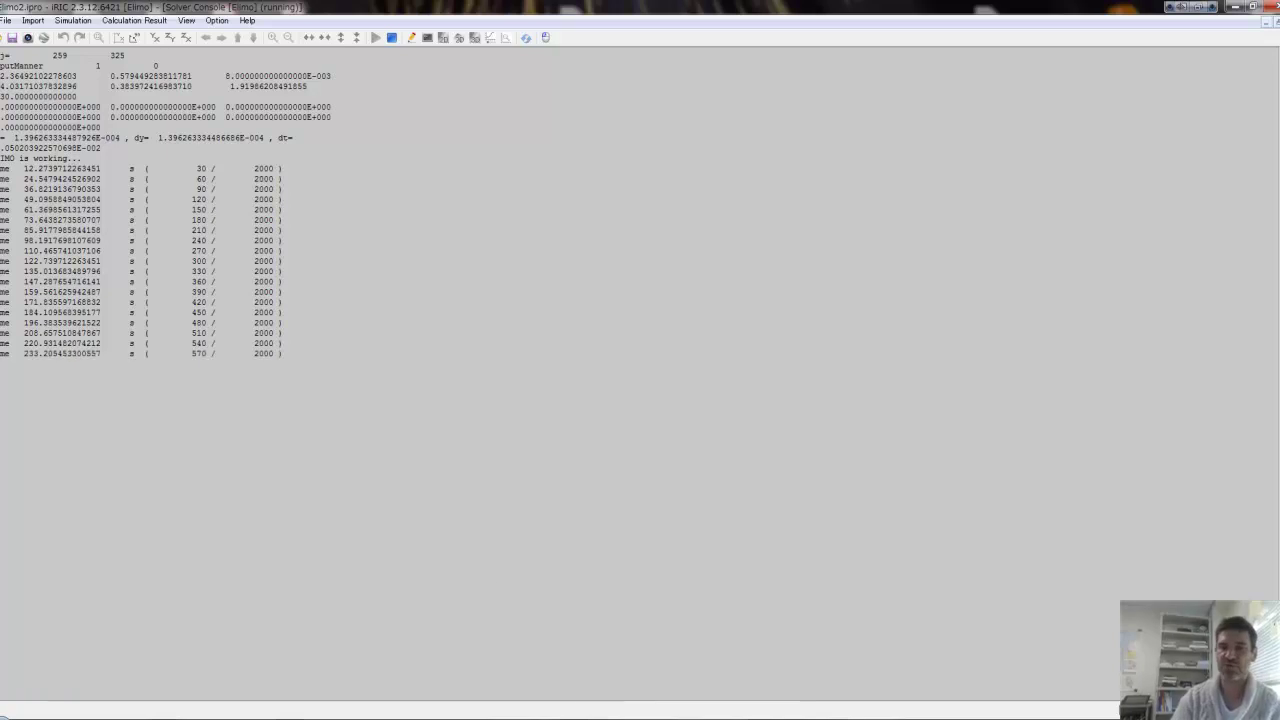
click(1000, 712)
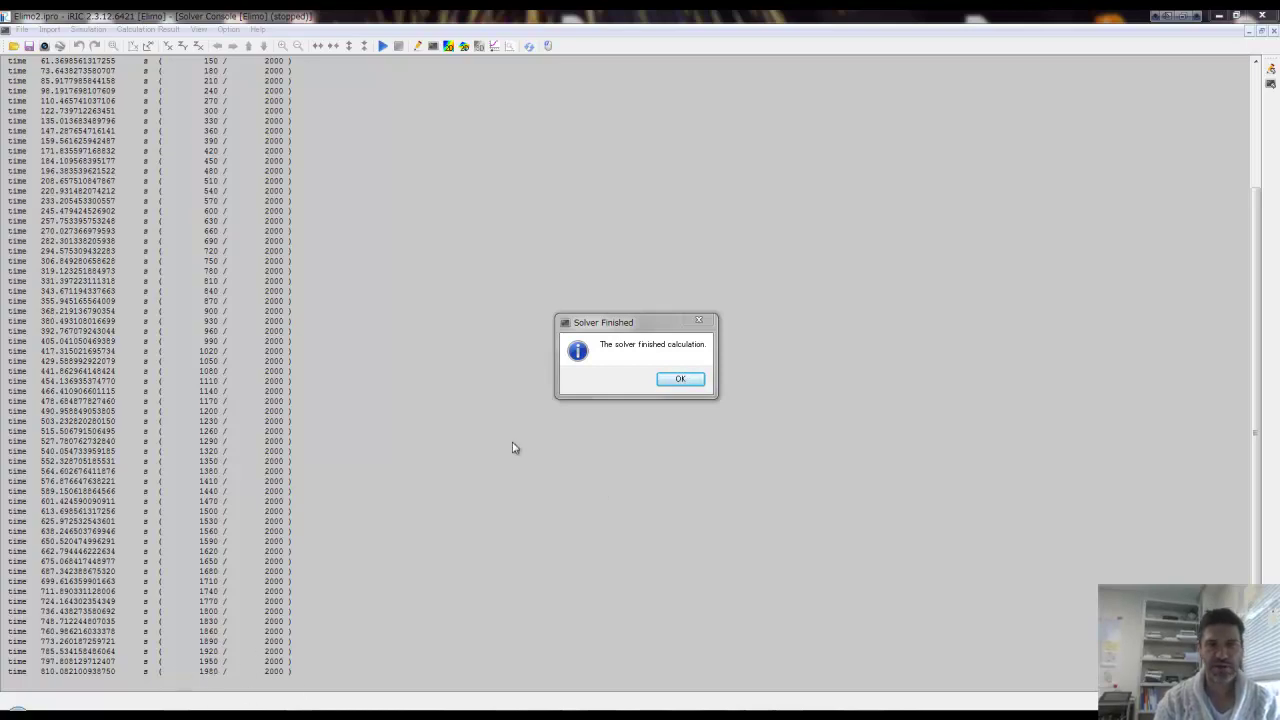
click(681, 378)
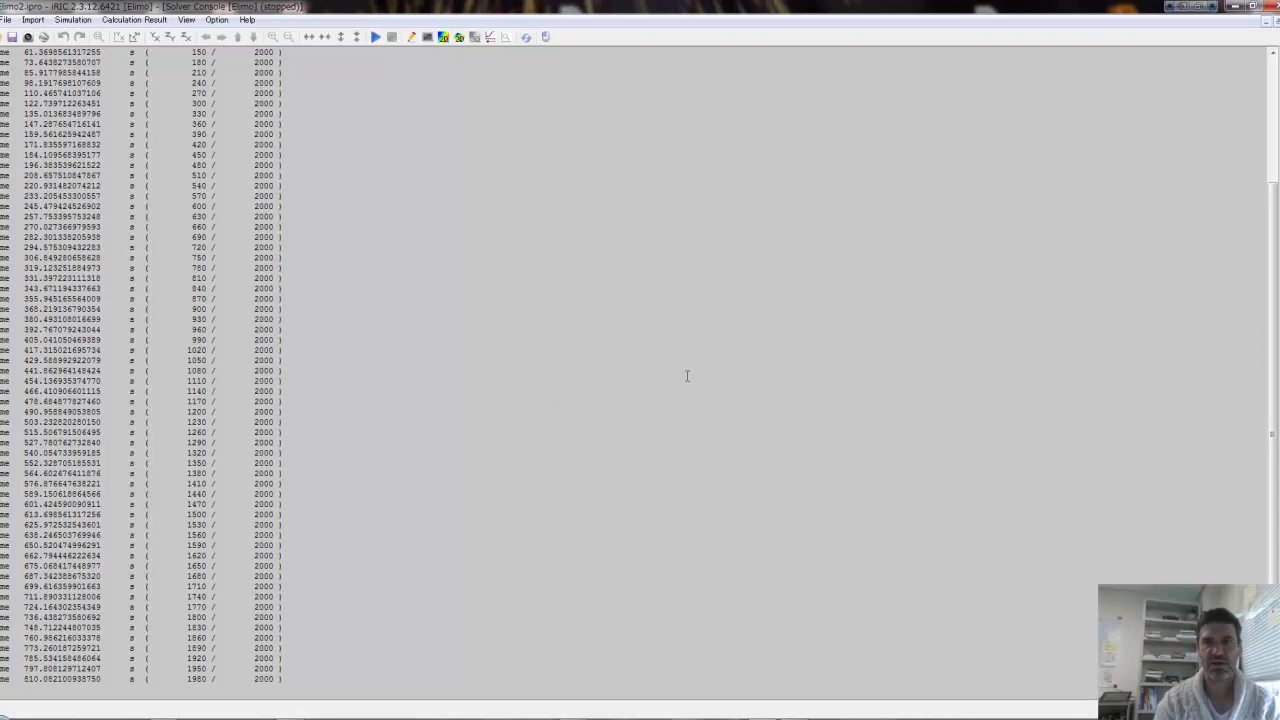
Close the solver console and show SElevation as a colour map in a full-screen 2D post-processing view.
click(1266, 24)
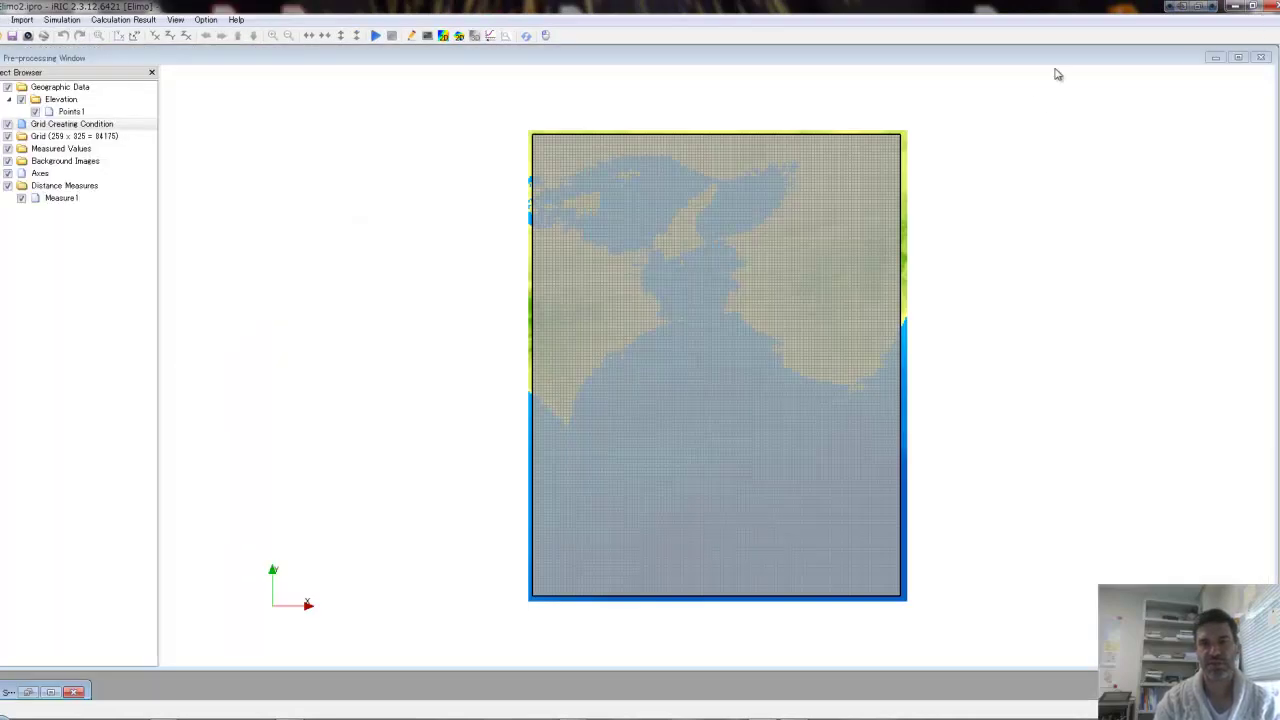
click(444, 37)
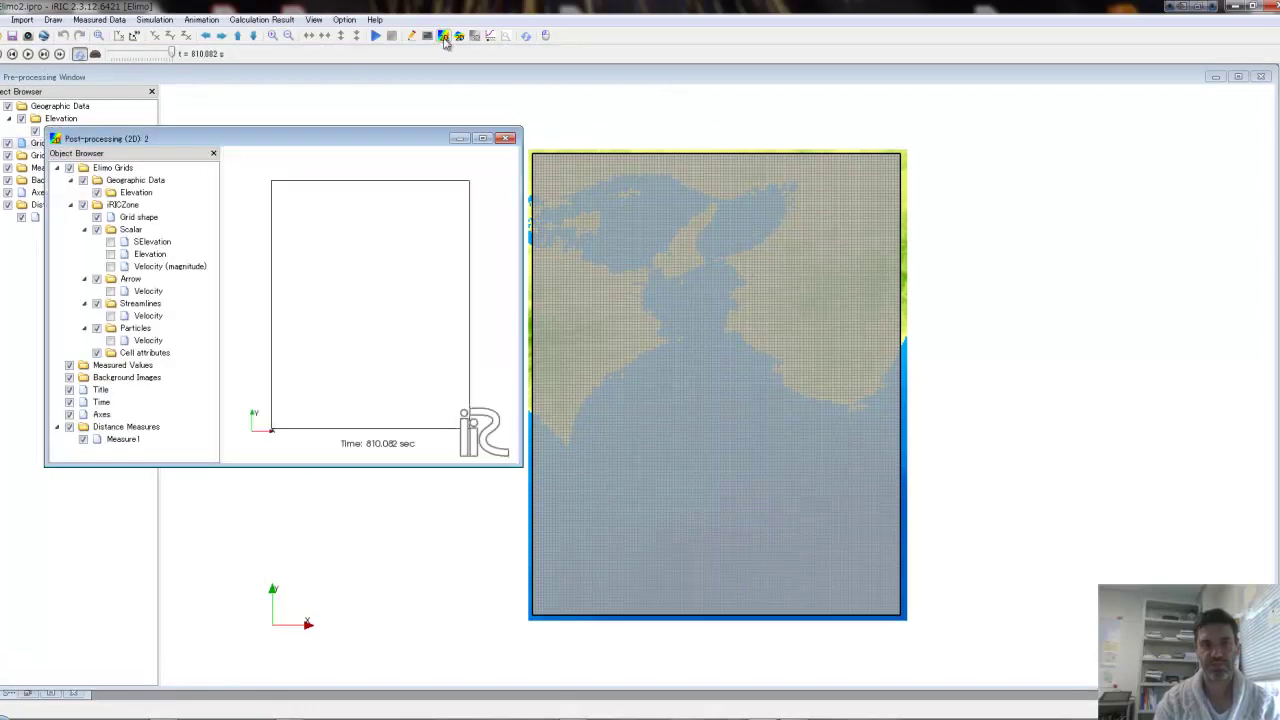
click(482, 139)
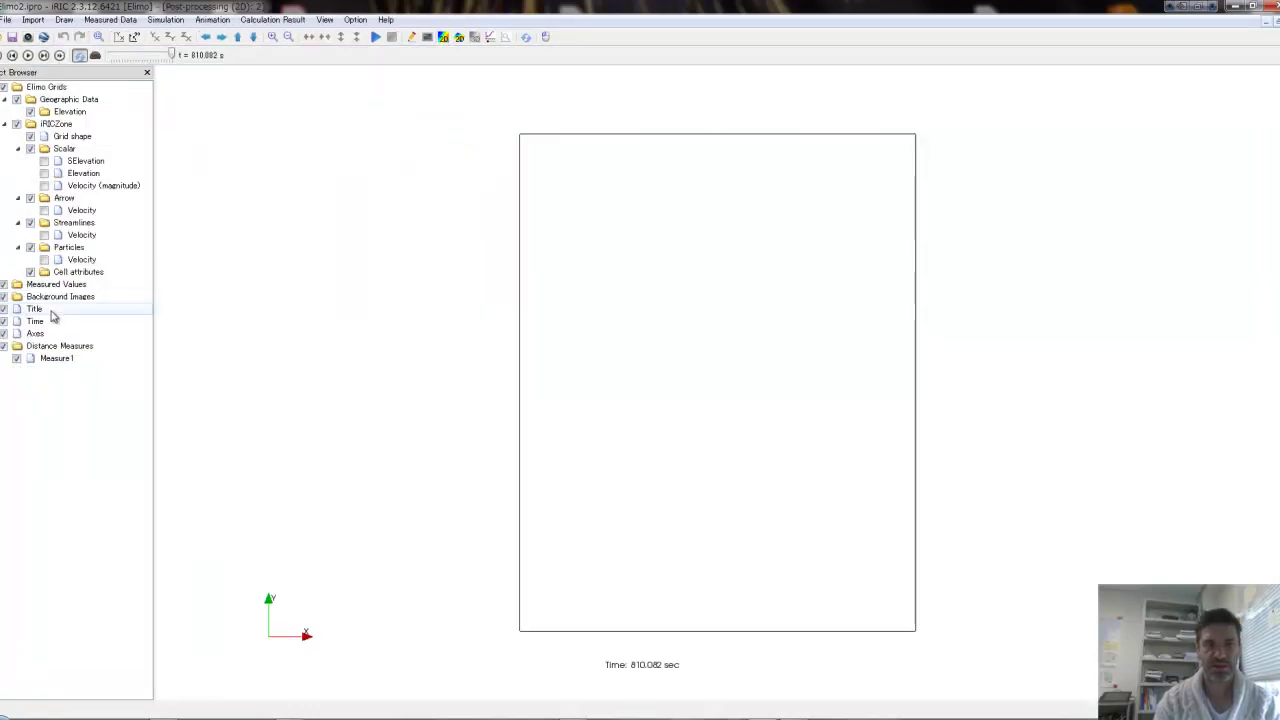
click(45, 162)
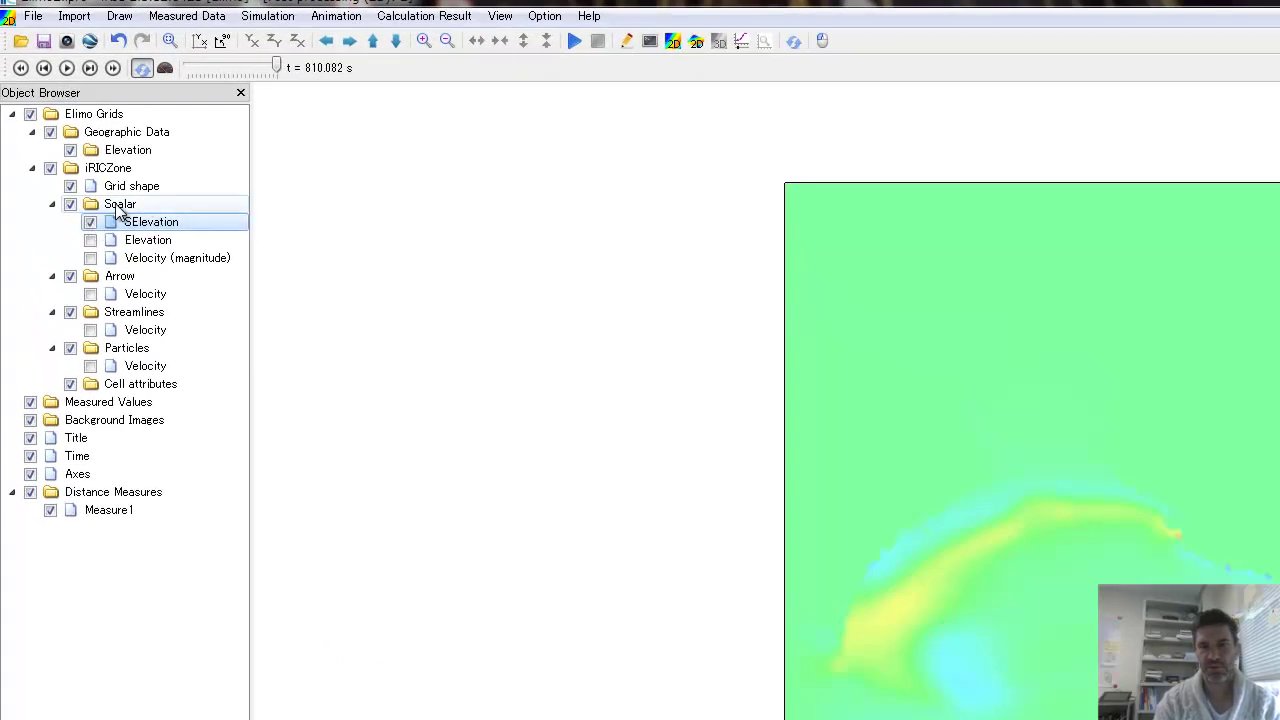
Give the SElevation scalar a manual range of Max 2 and Min 0.1 with no lower-area fill, then rewind to t = 0 s.
click(117, 208)
right_click(117, 210)
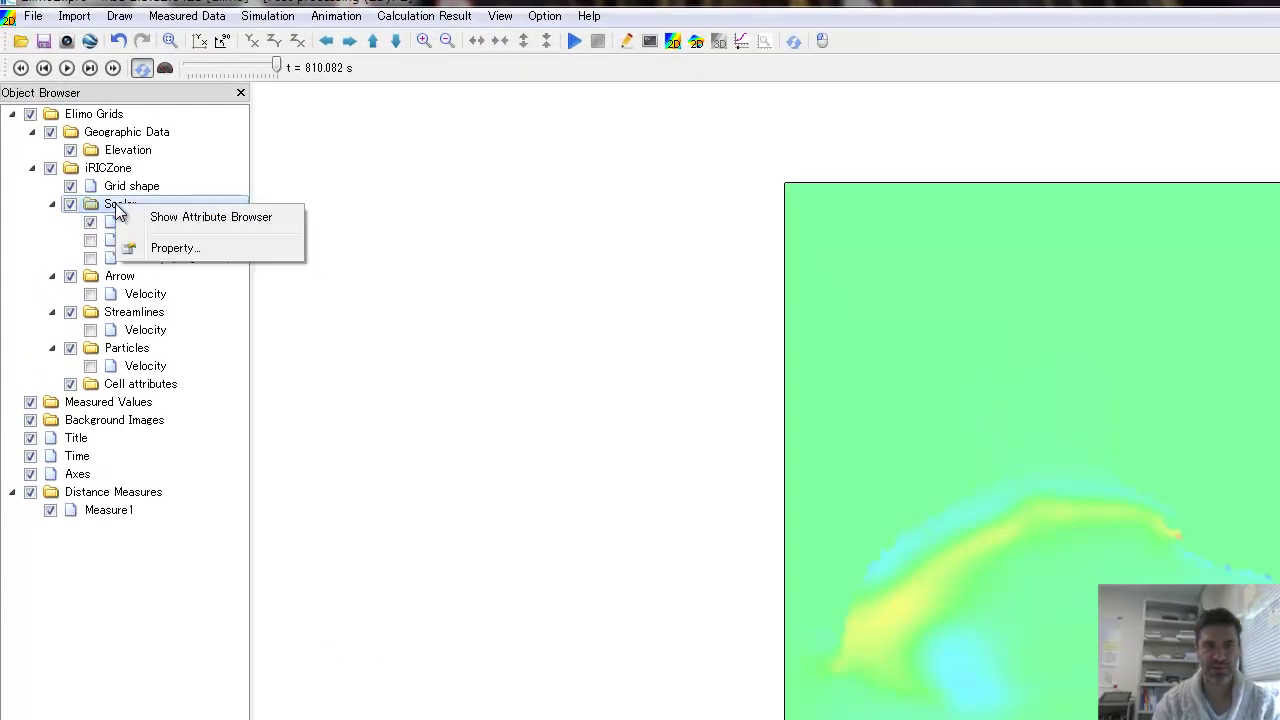
click(166, 248)
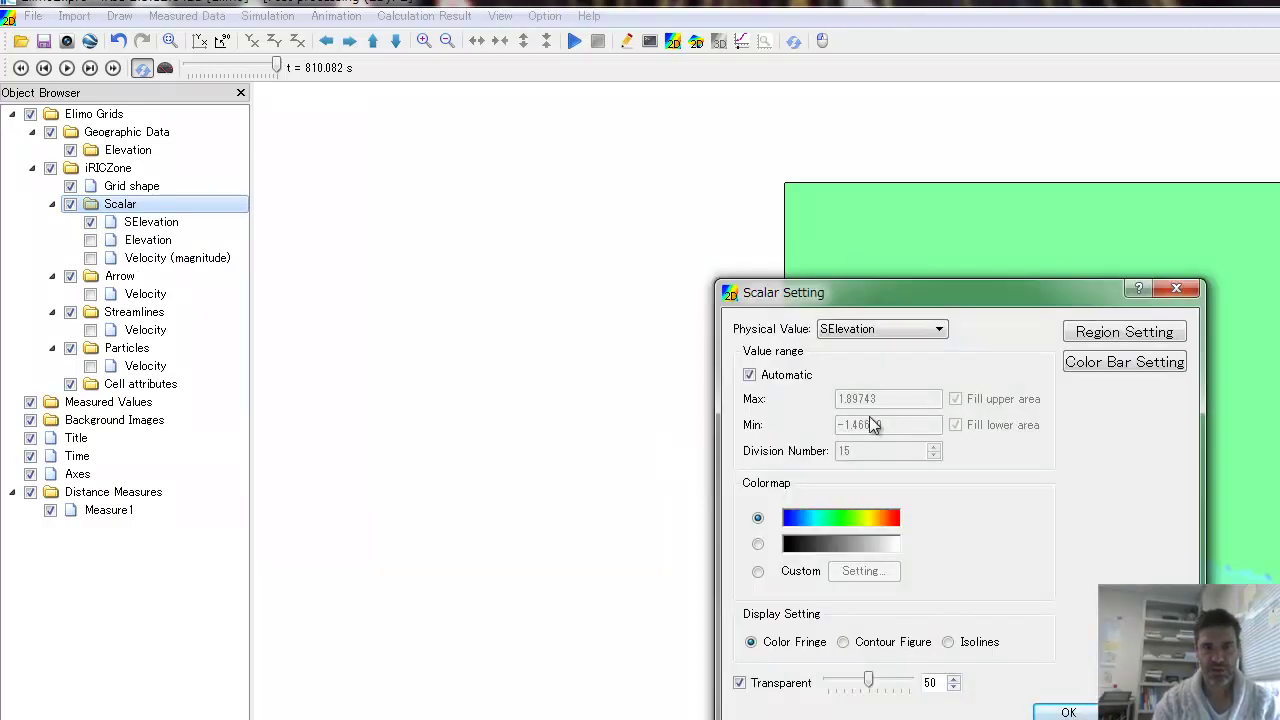
click(796, 378)
double_click(893, 399)
text(2)
click(905, 428)
double_click(905, 428)
text(0.1)
click(956, 425)
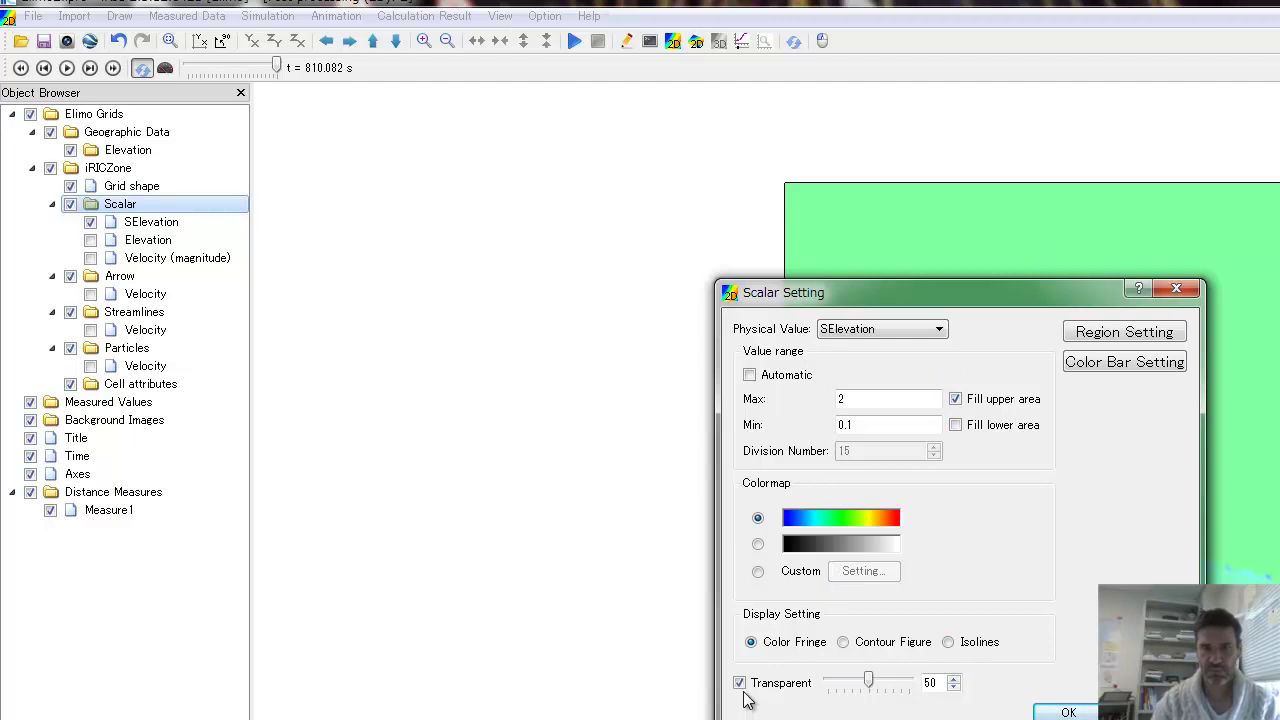
click(1066, 710)
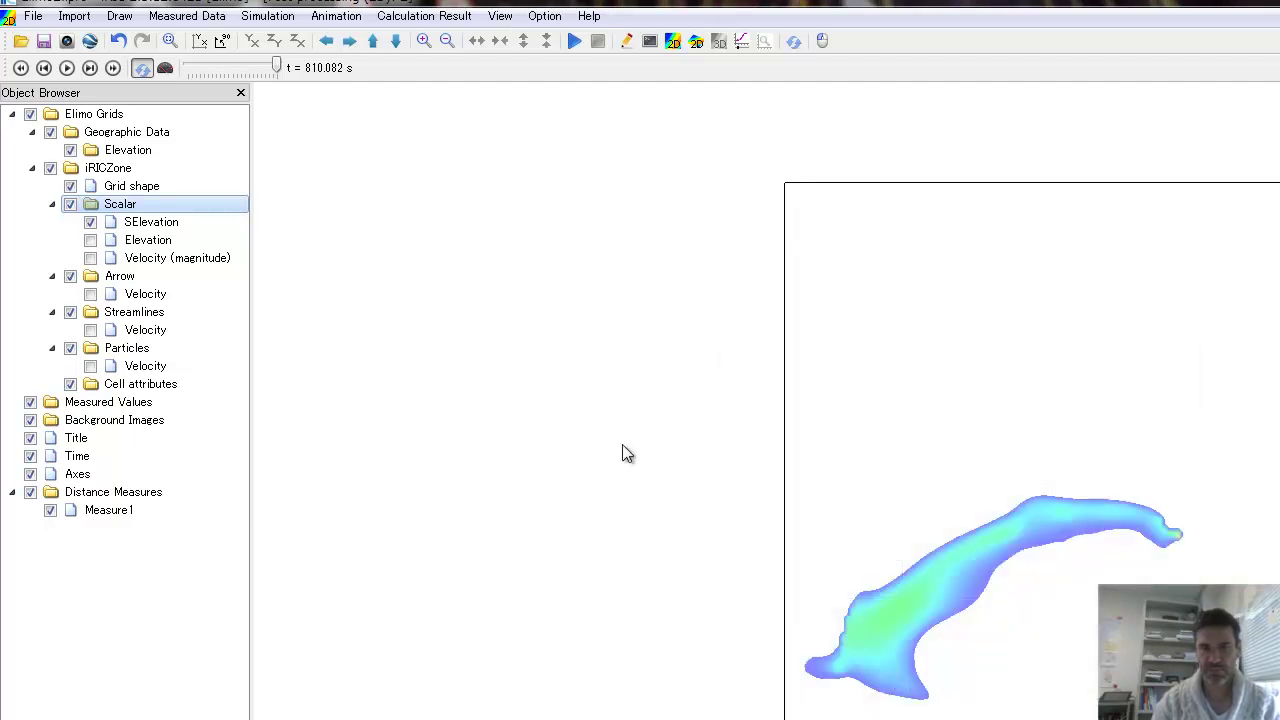
drag(278, 64, 138, 87)
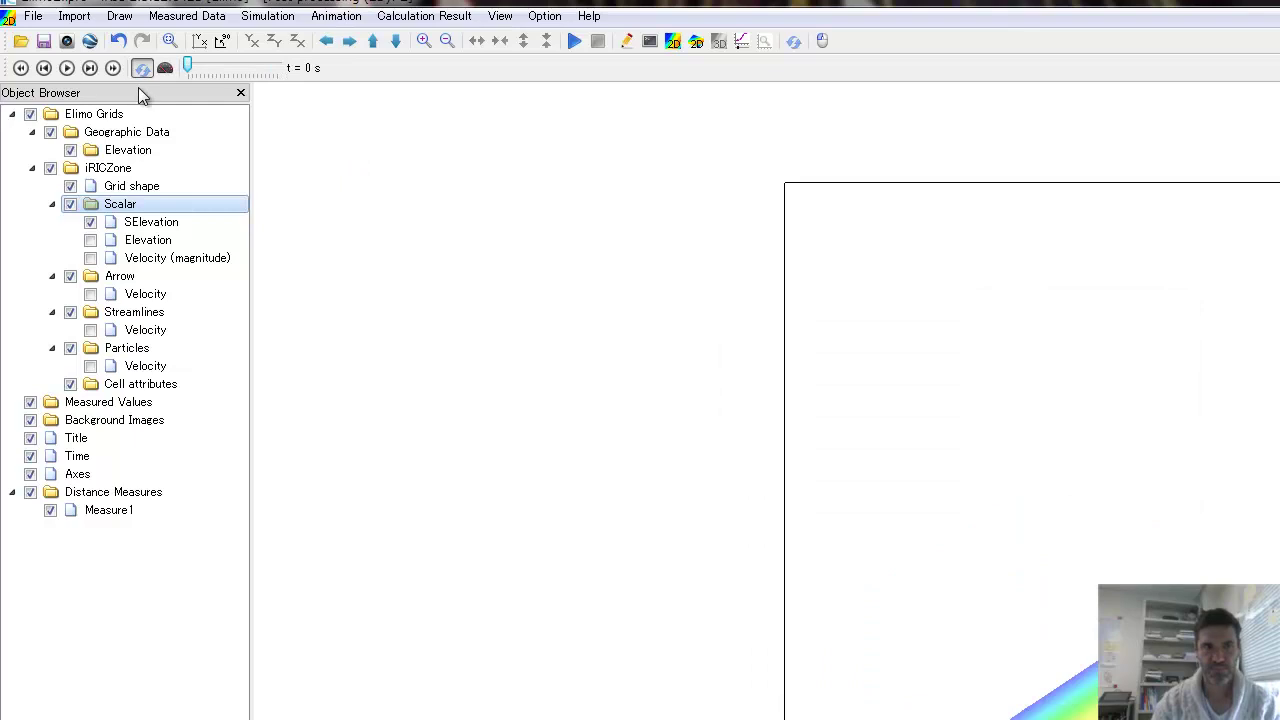
Play the SElevation animation through to 810 s, then return to the pre-processing window.
click(66, 67)
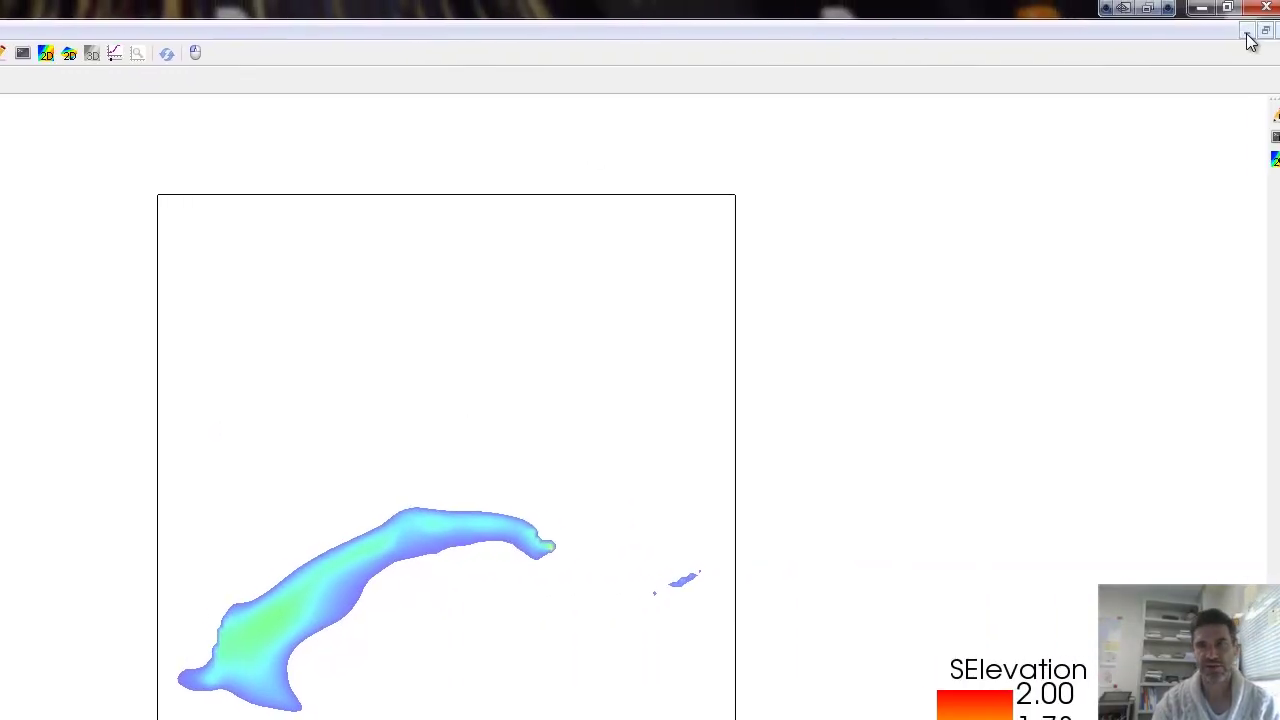
click(1246, 38)
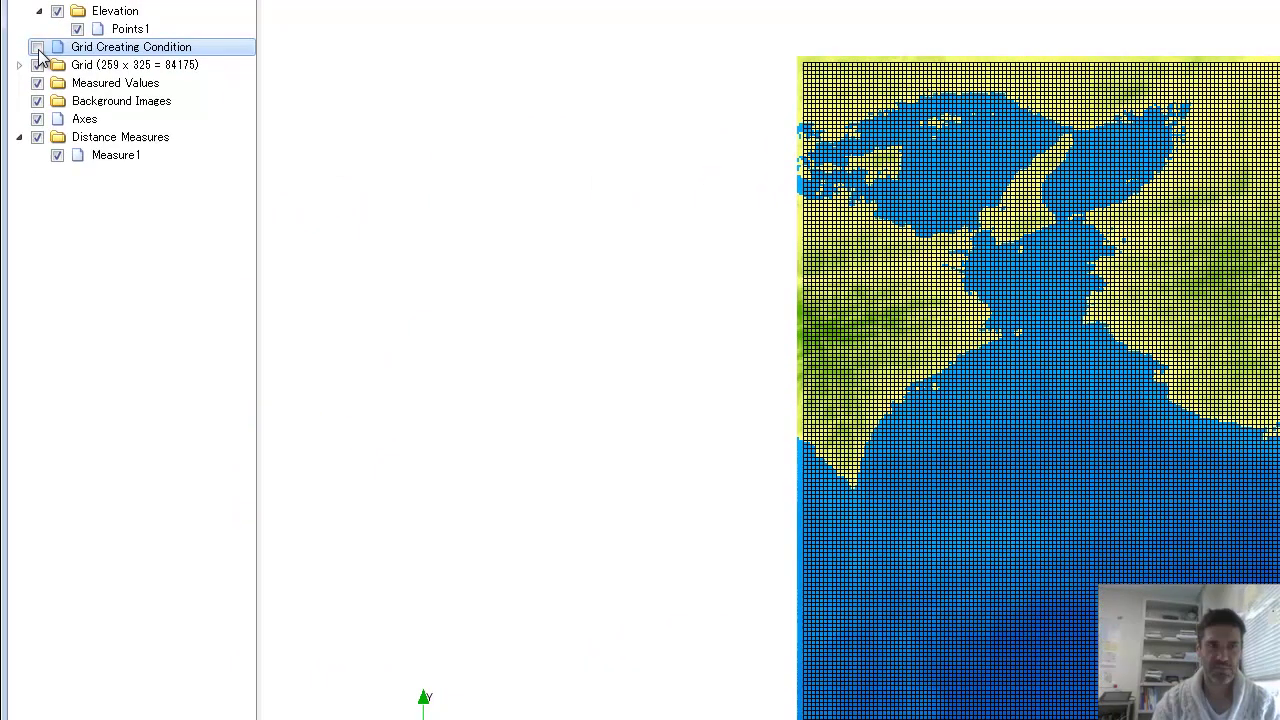
Set the 259 × 325 grid's Grid shape property to draw grid lines as Outline Only.
click(38, 65)
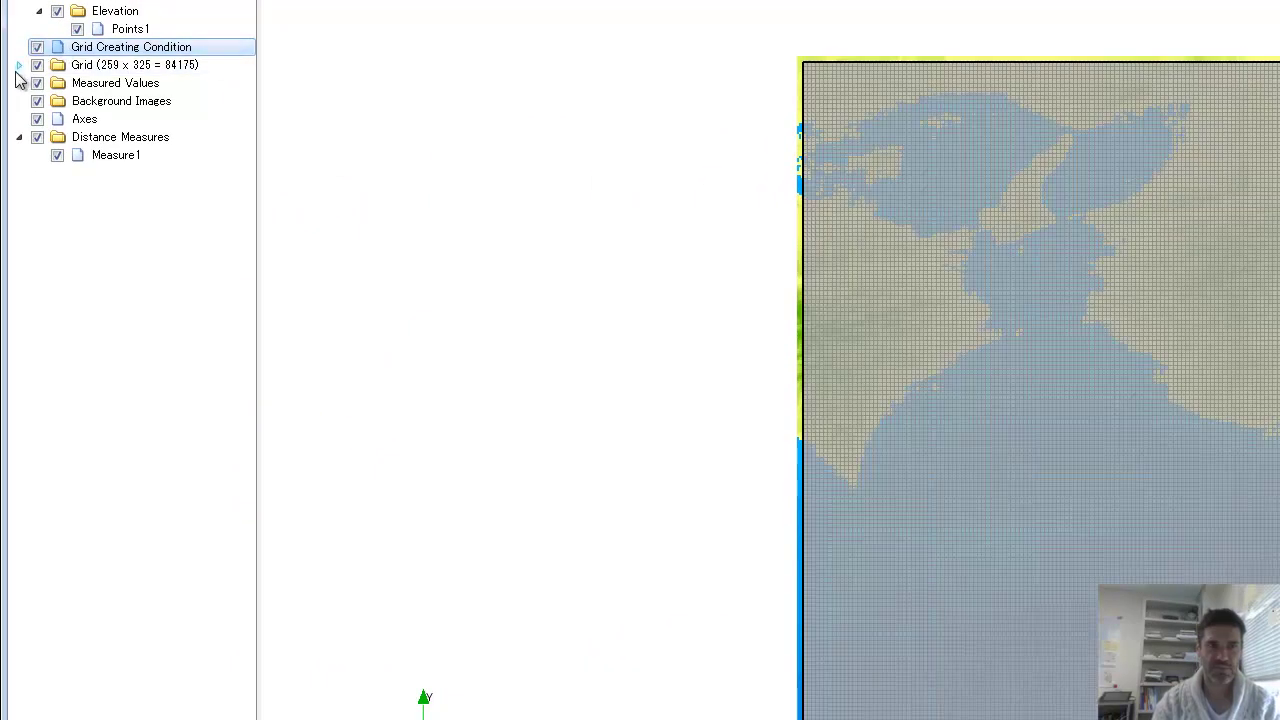
right_click(74, 50)
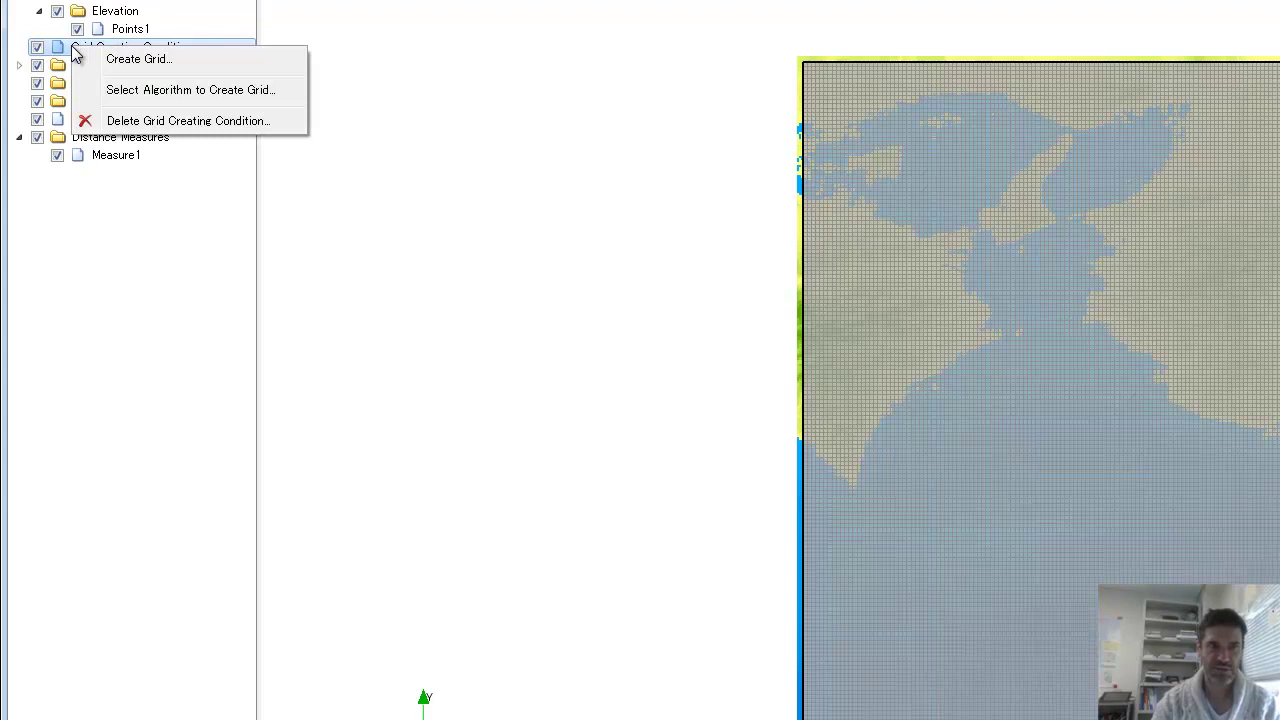
click(20, 66)
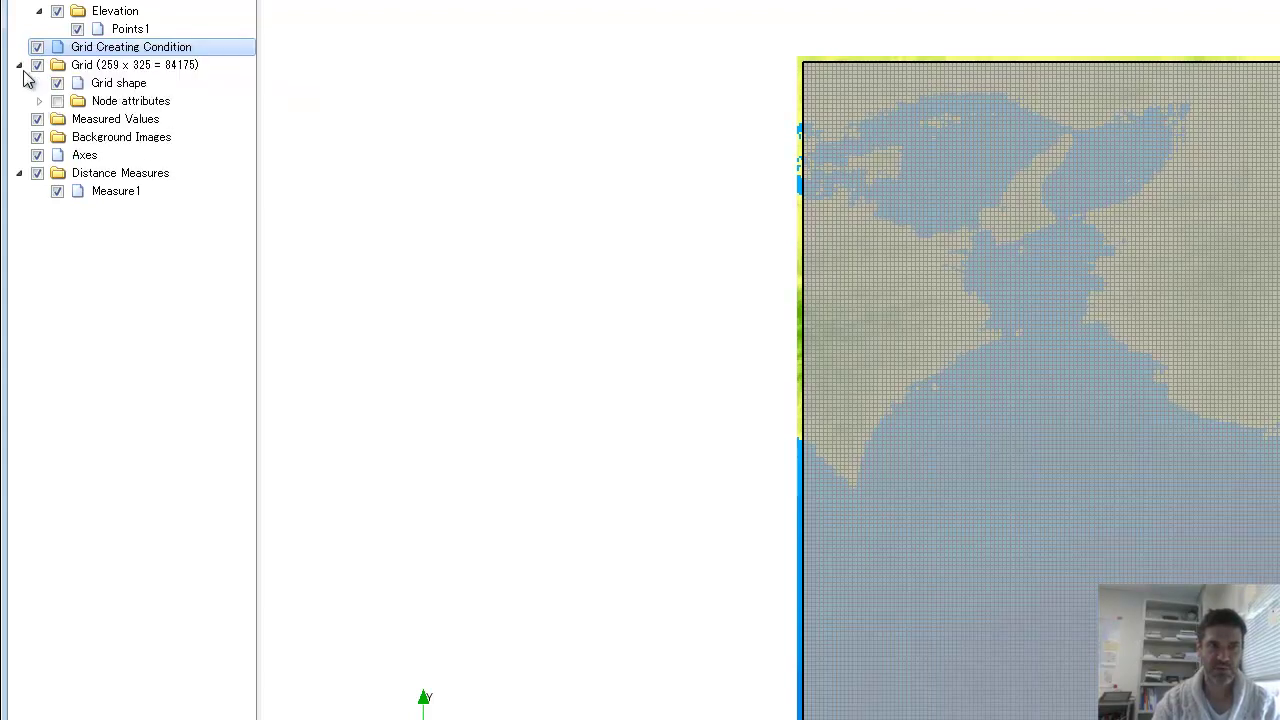
click(80, 67)
right_click(80, 70)
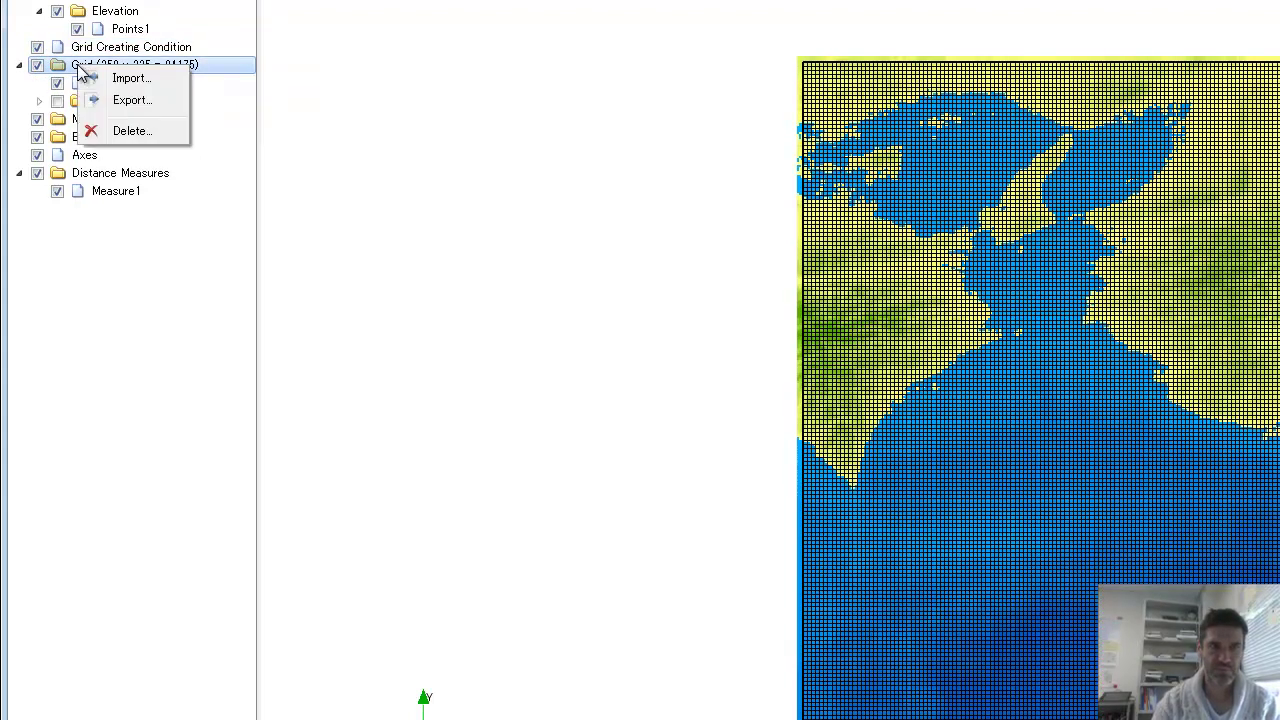
click(60, 83)
click(100, 85)
right_click(101, 85)
click(124, 95)
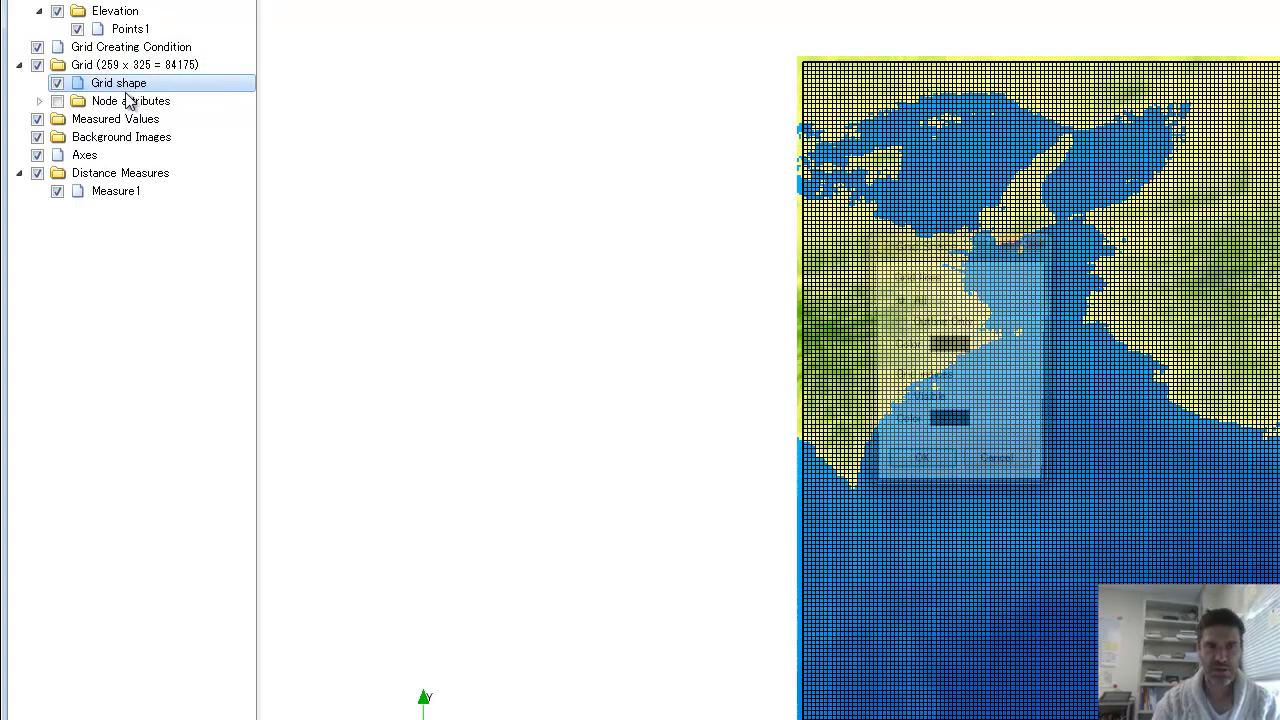
click(910, 324)
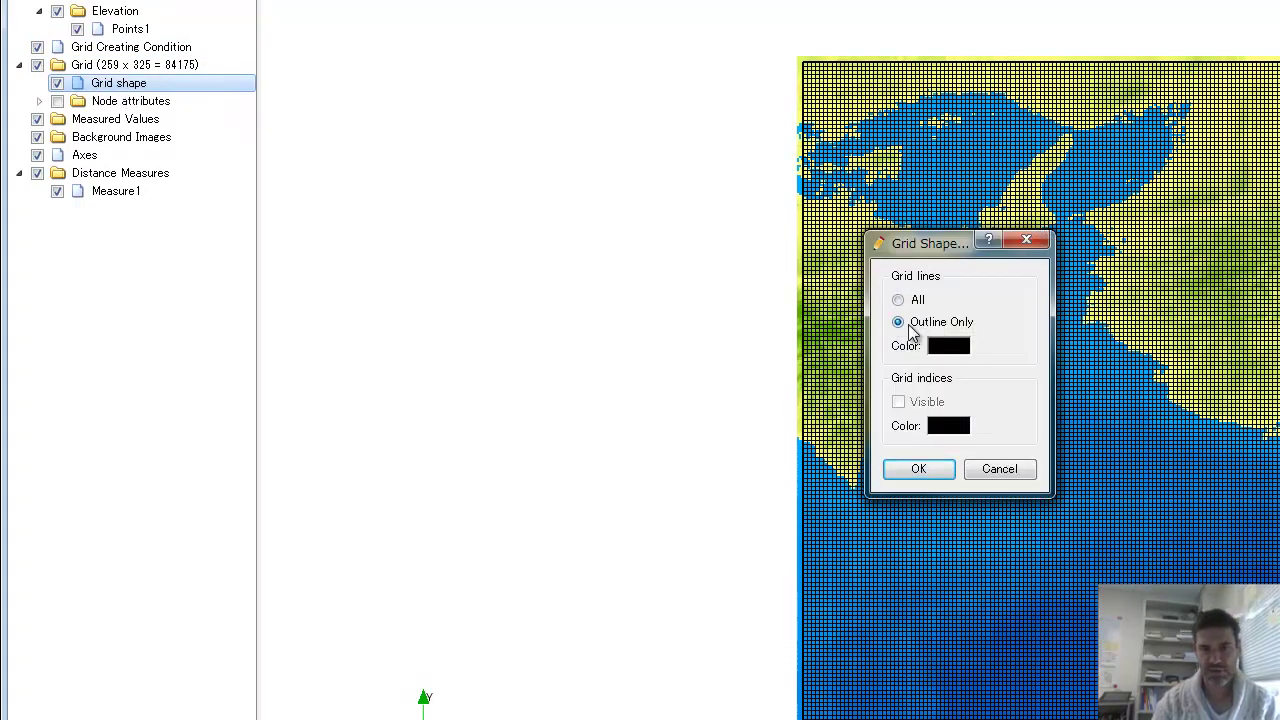
click(916, 478)
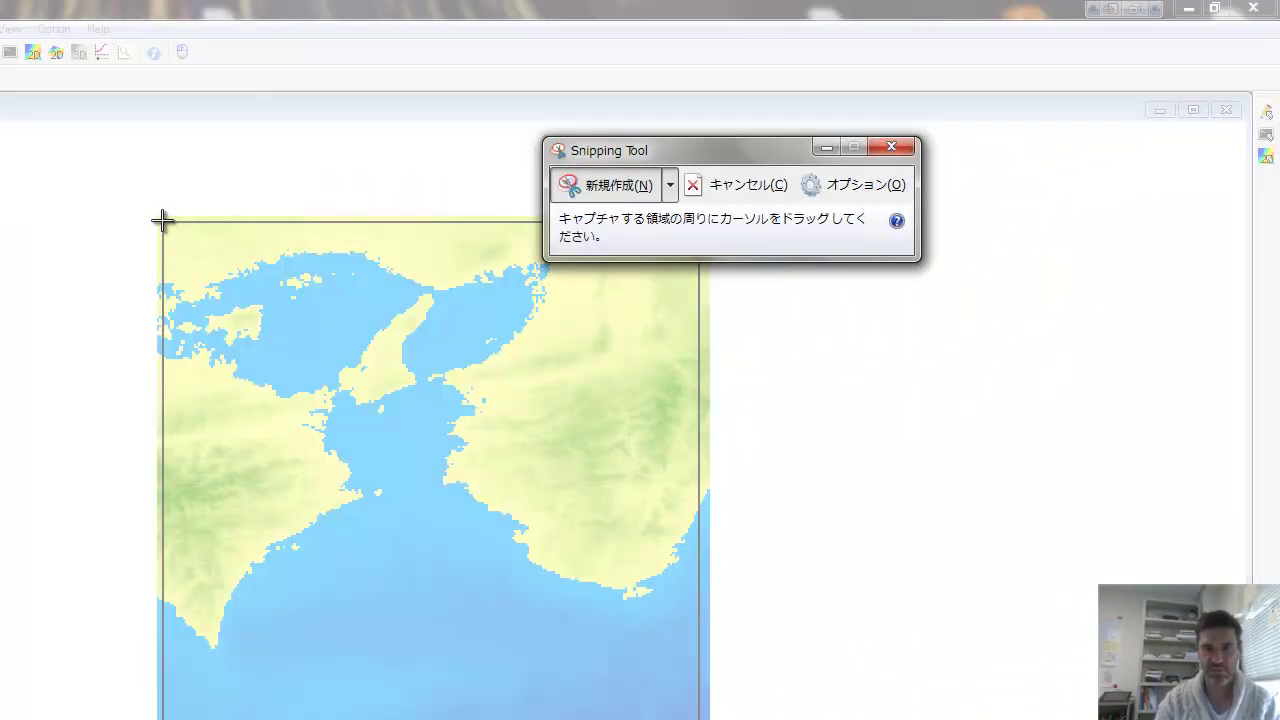
Snip a rectangle capturing the whole elevation map corner to corner.
drag(162, 220, 701, 719)
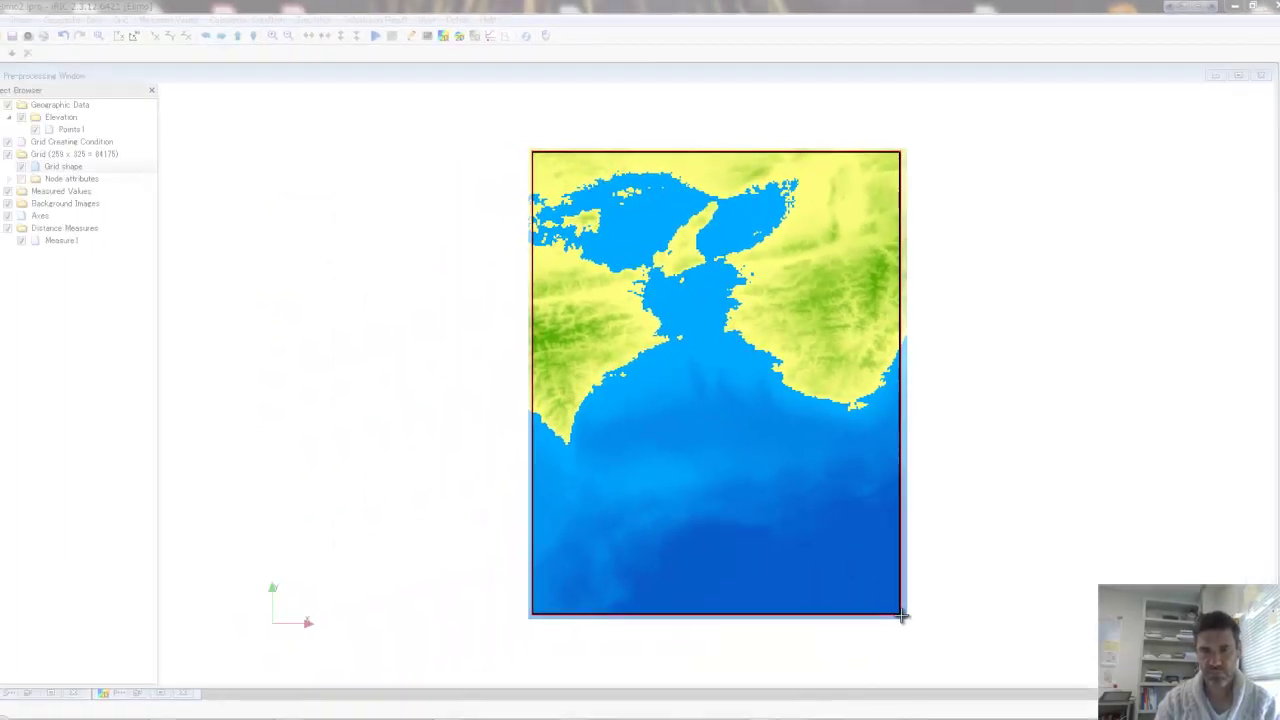
drag(901, 615, 901, 616)
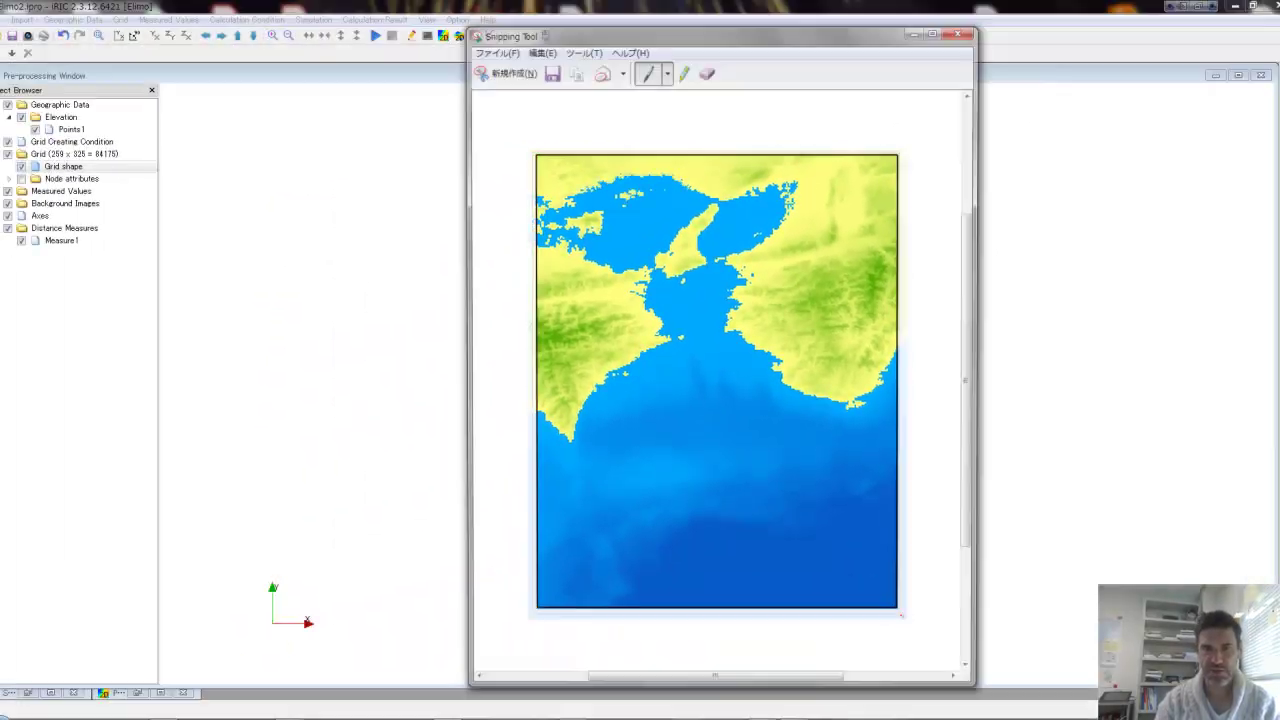
click(497, 74)
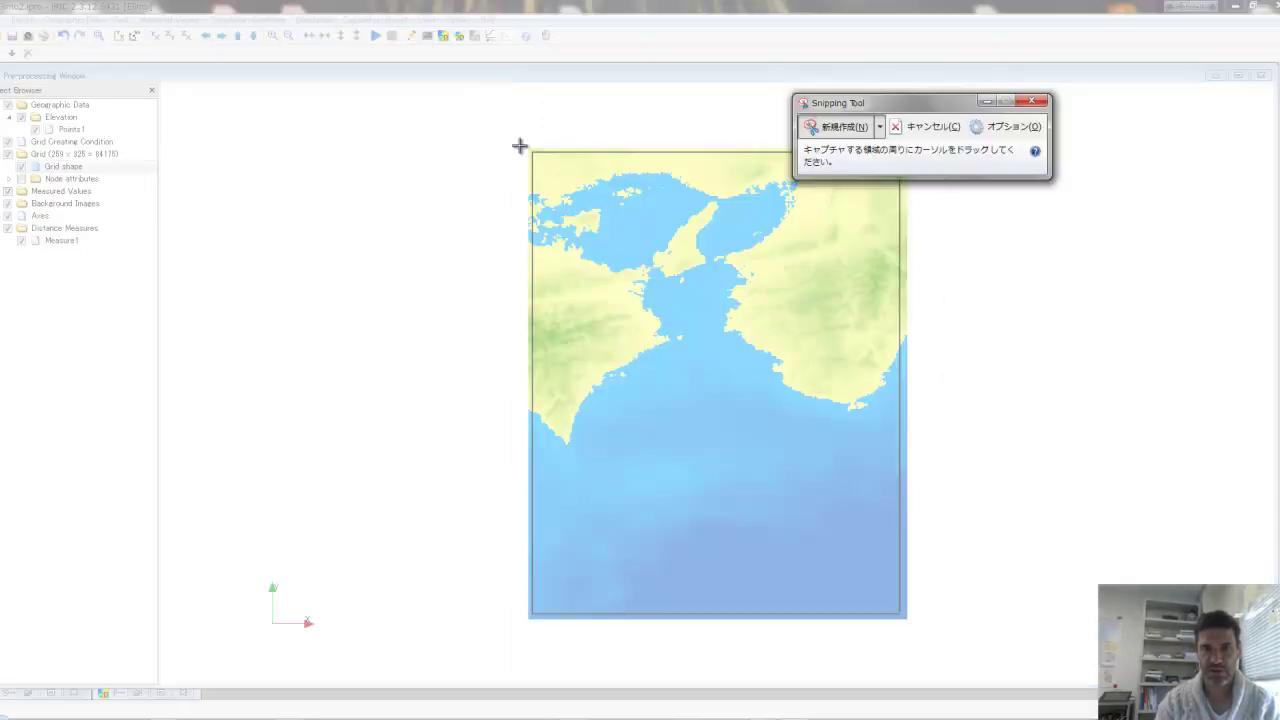
drag(532, 150, 901, 615)
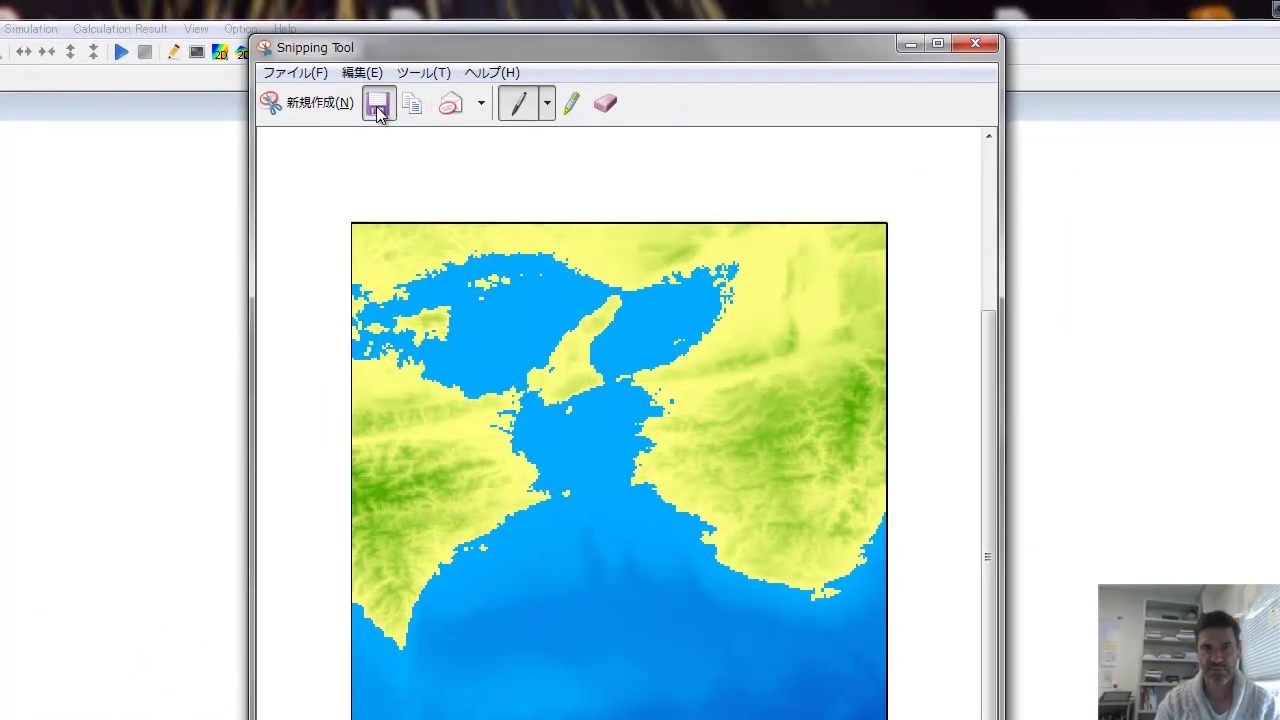
Save the capture as 'background2' in Removable Disk > ProjectElimo > backgroundimages and close Snipping Tool.
click(550, 70)
drag(408, 229, 410, 340)
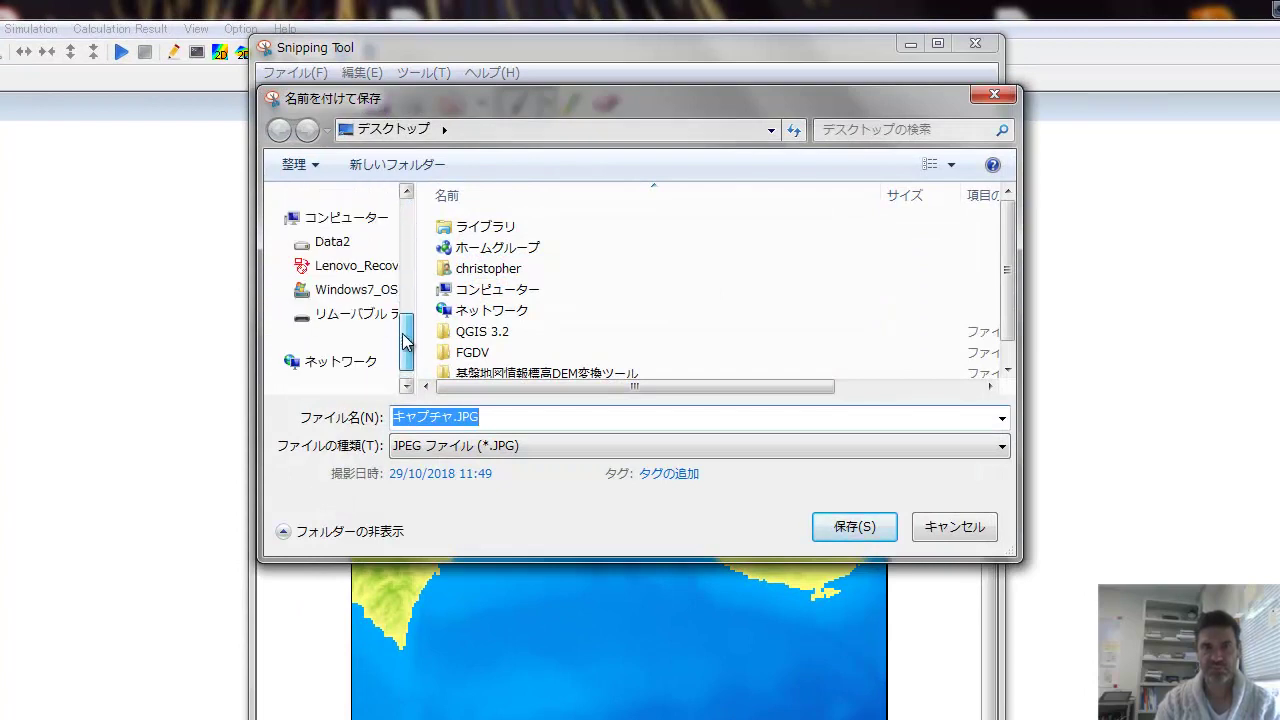
click(358, 320)
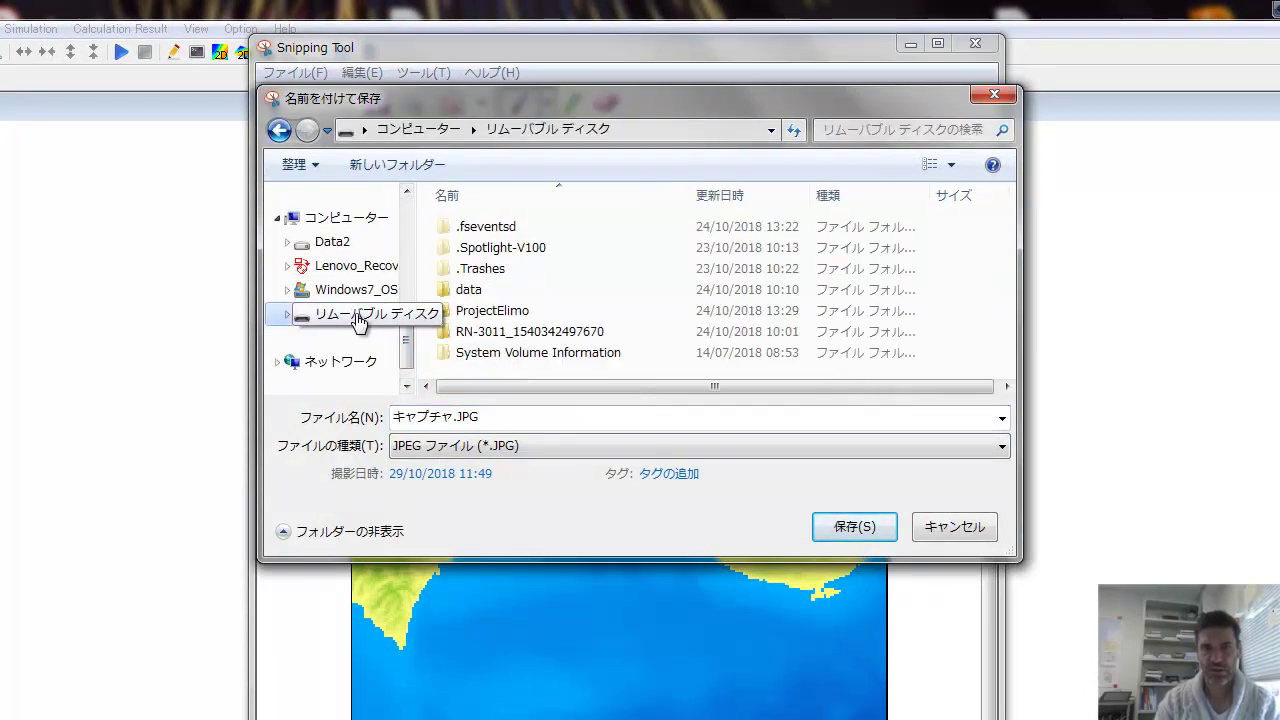
double_click(512, 310)
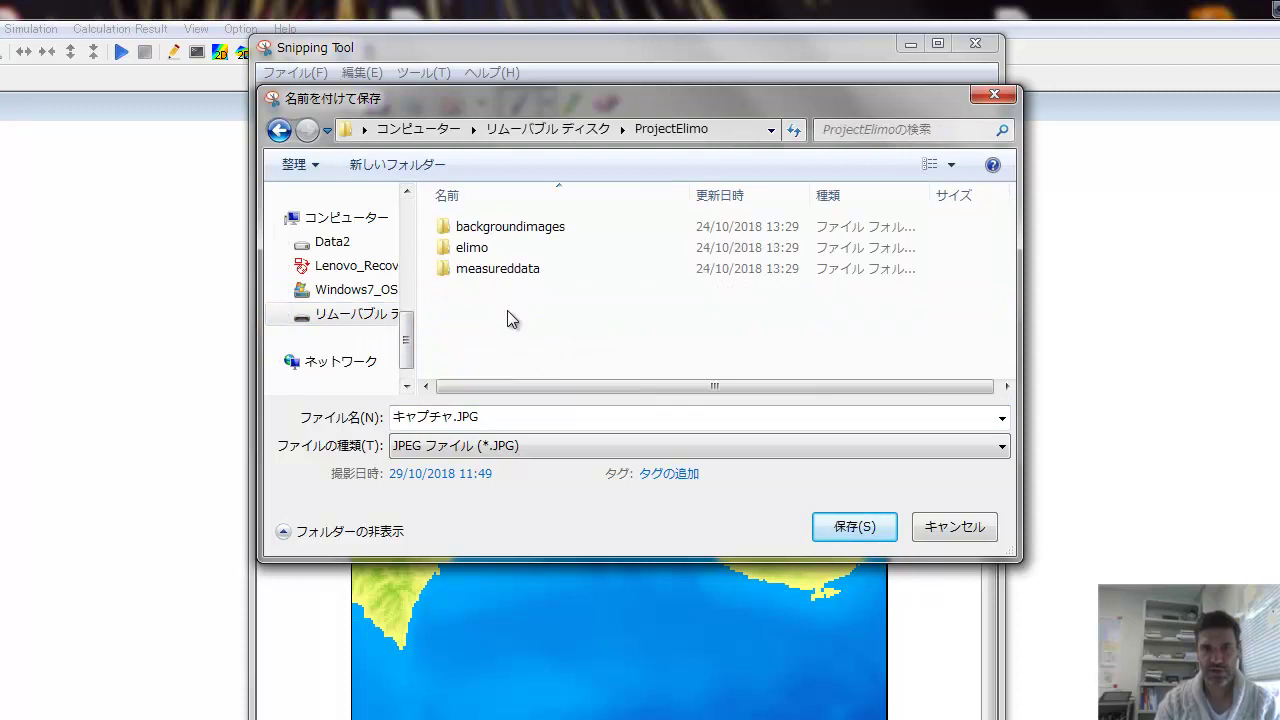
double_click(500, 228)
click(503, 417)
text(background2)
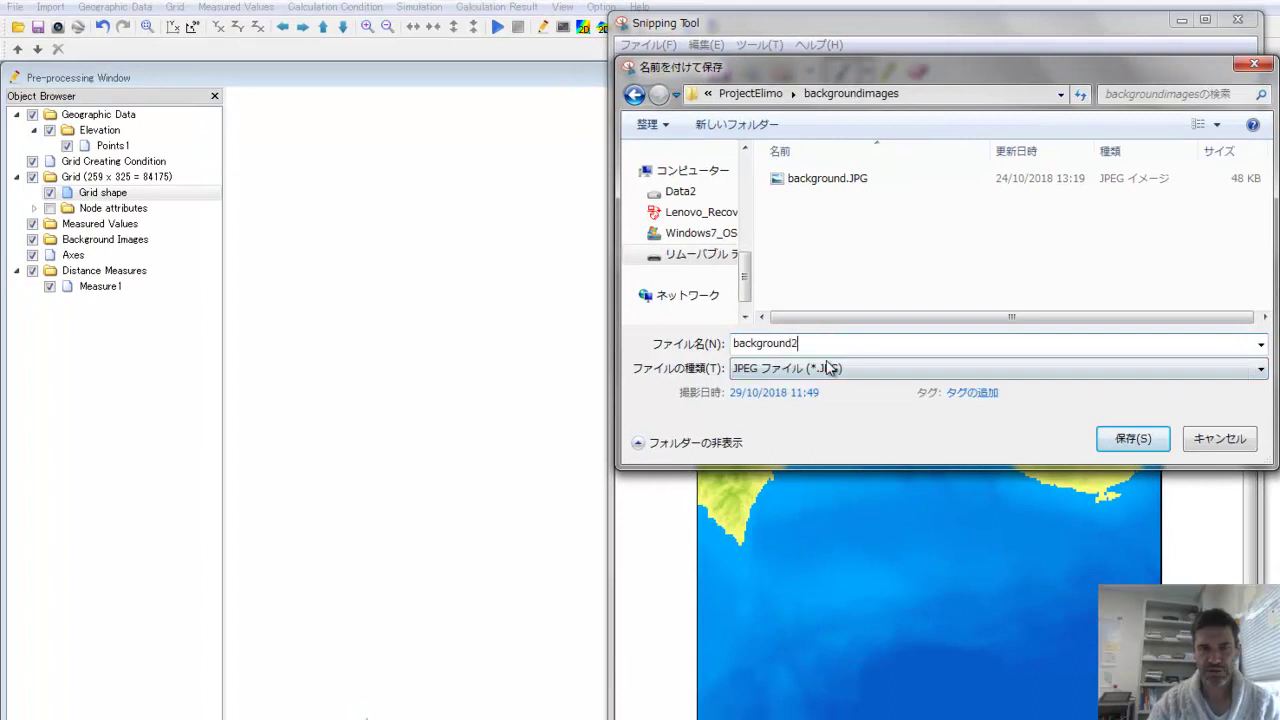
key(Return)
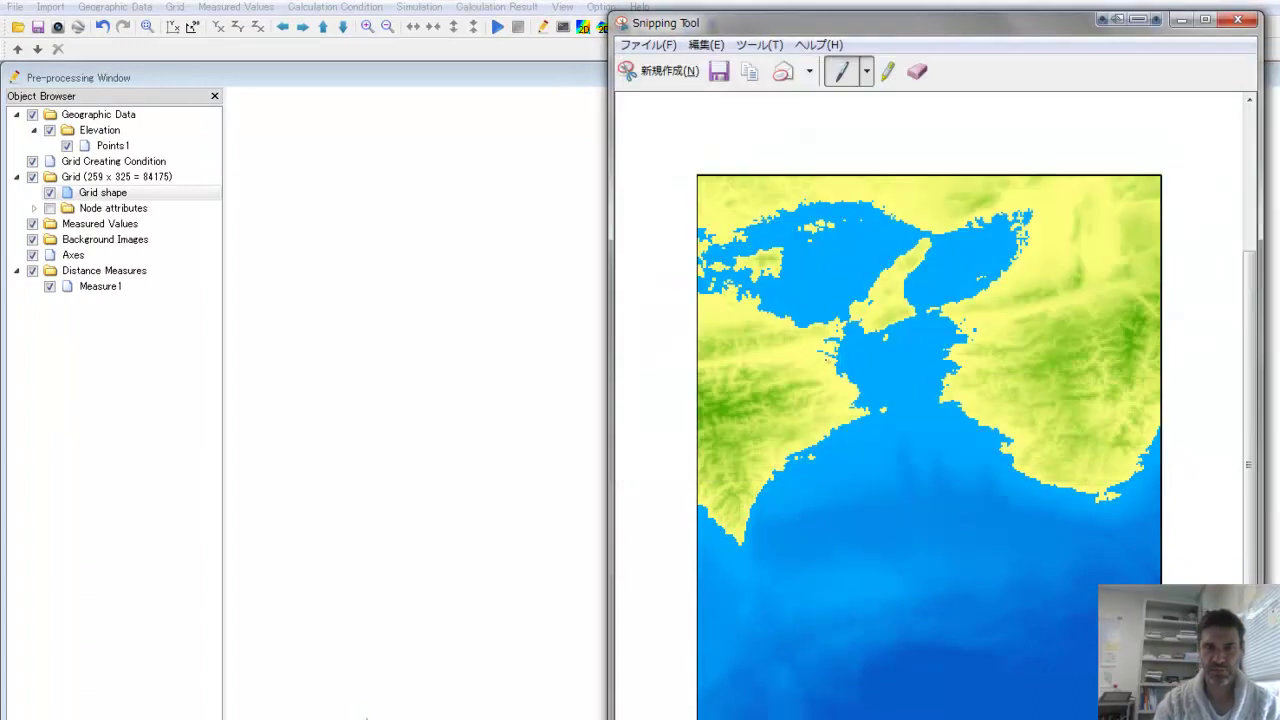
click(1237, 19)
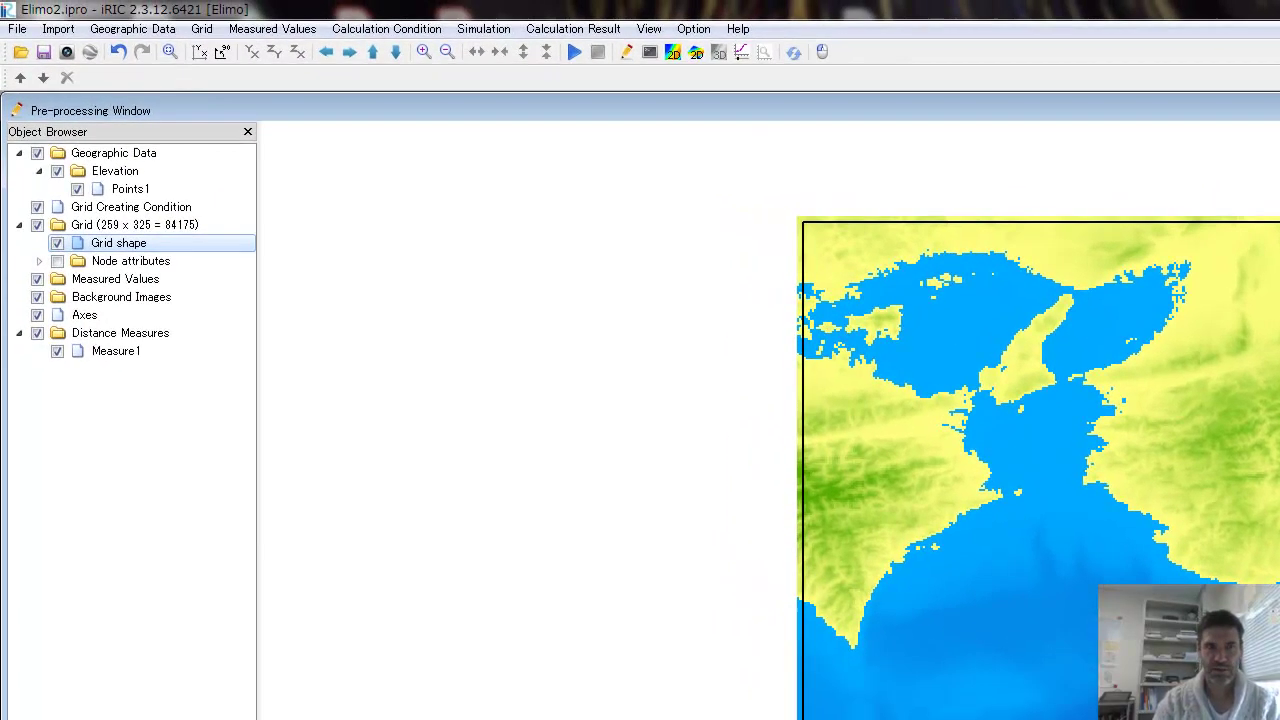
Add background2.JPG from ProjectElimo > backgroundimages as a background image.
right_click(117, 300)
click(152, 311)
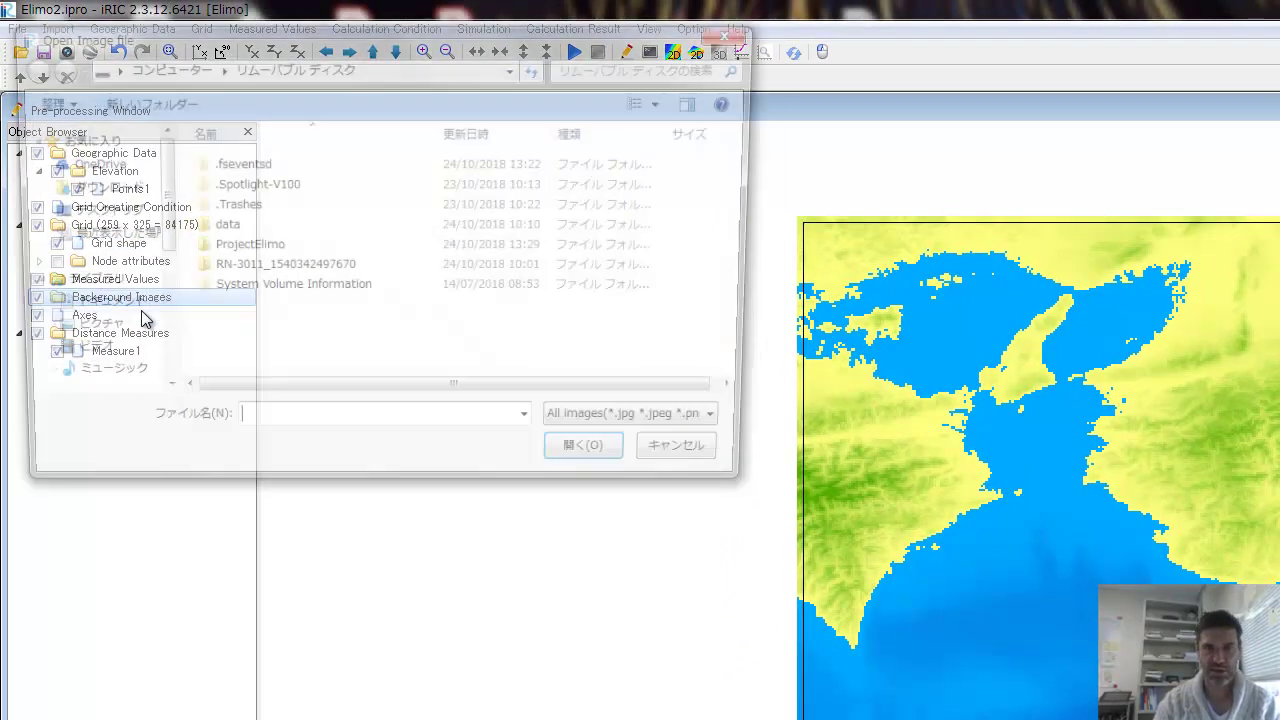
double_click(245, 248)
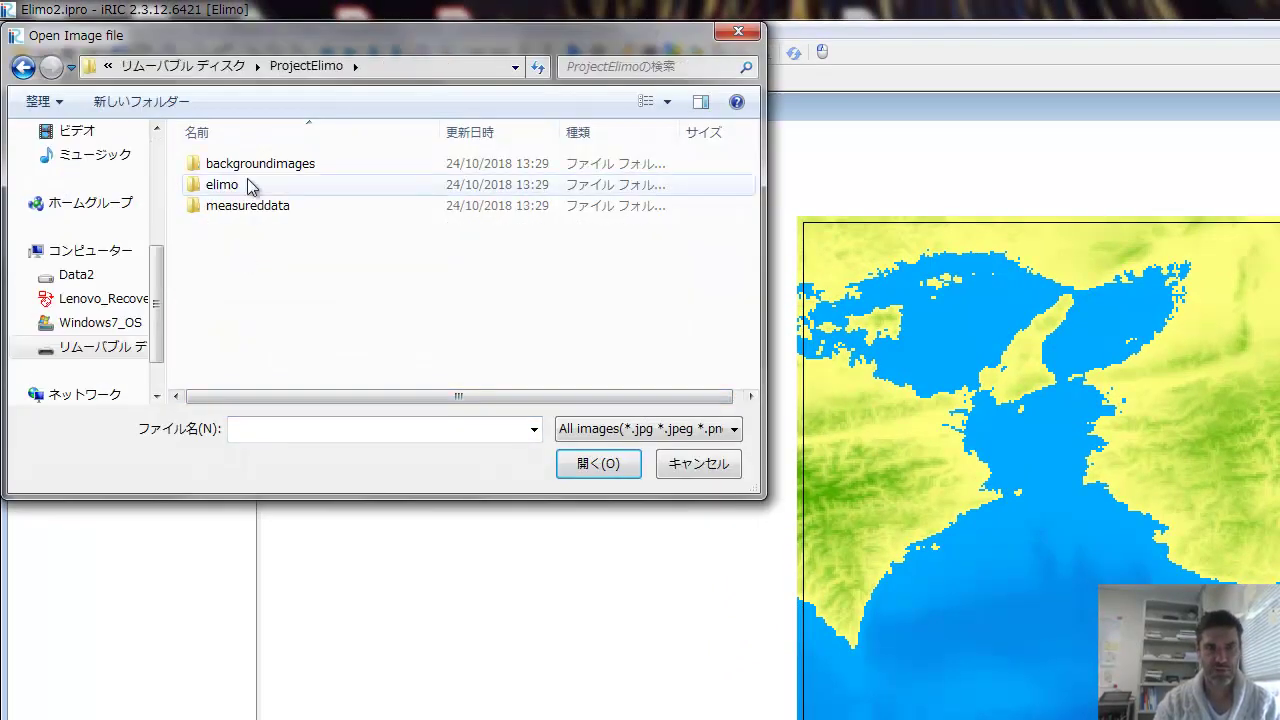
double_click(250, 164)
click(250, 185)
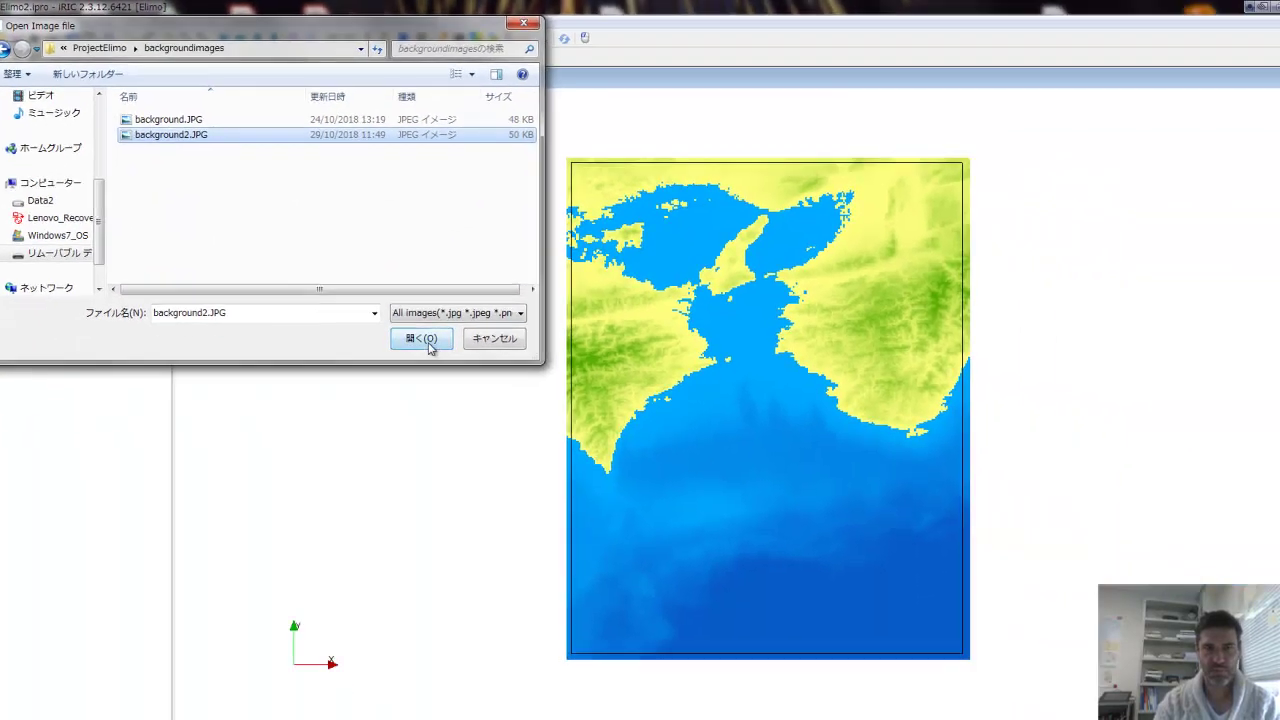
click(598, 463)
Hide the geographic elevation data and drag the background image over the grid.
click(8, 107)
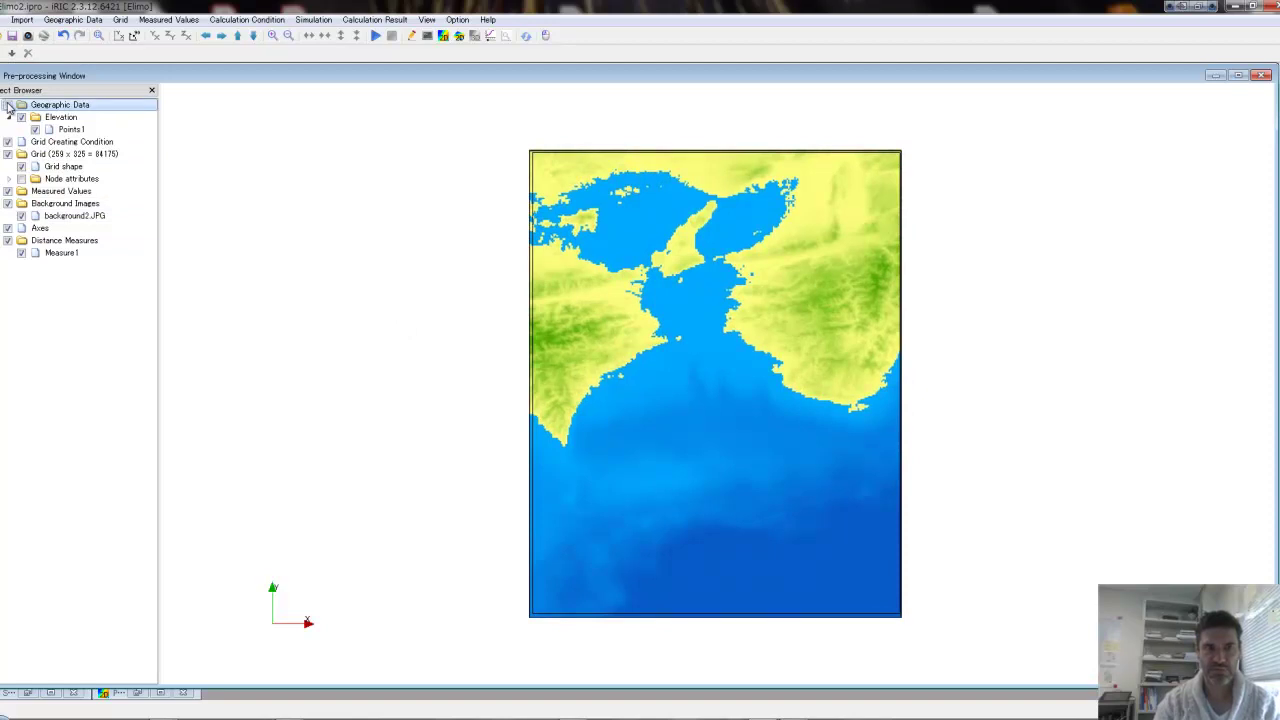
click(80, 217)
mouse_move(614, 309)
mouse_down()
mouse_move(529, 331)
mouse_move(646, 331)
mouse_move(616, 312)
mouse_up()
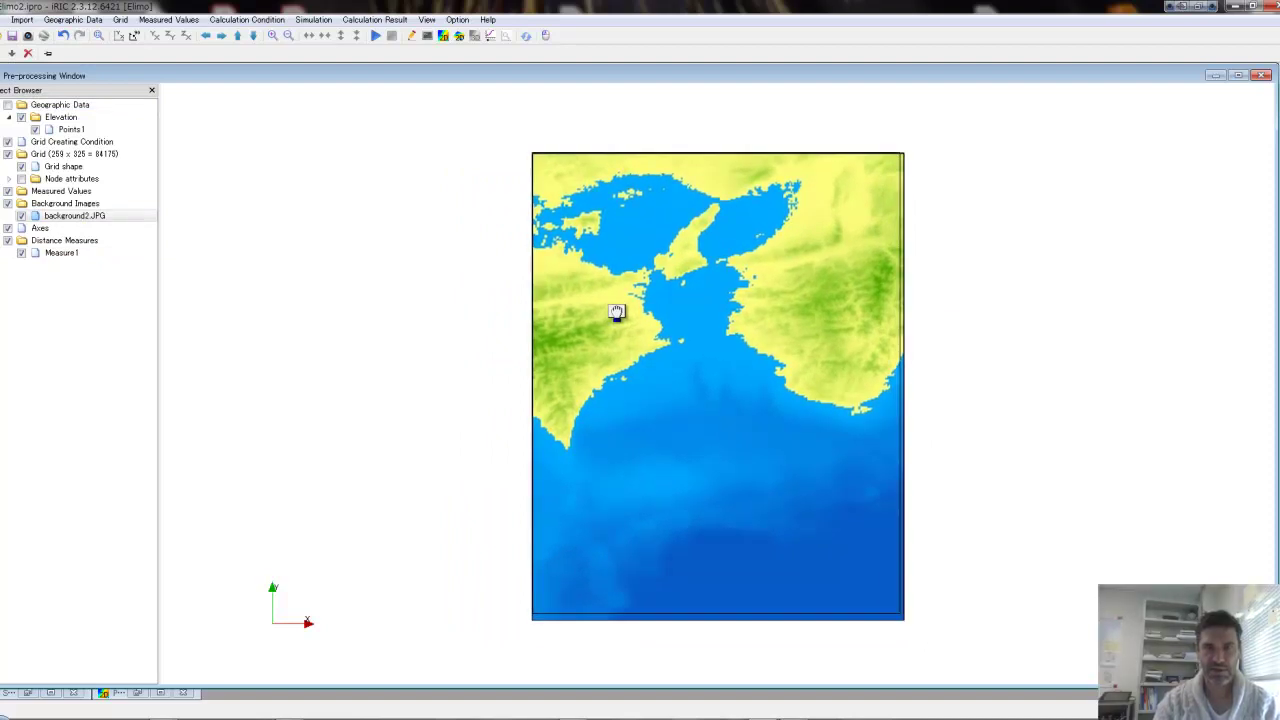
Trim a digit off the background image's scale and move the image up inside the grid frame.
right_click(75, 217)
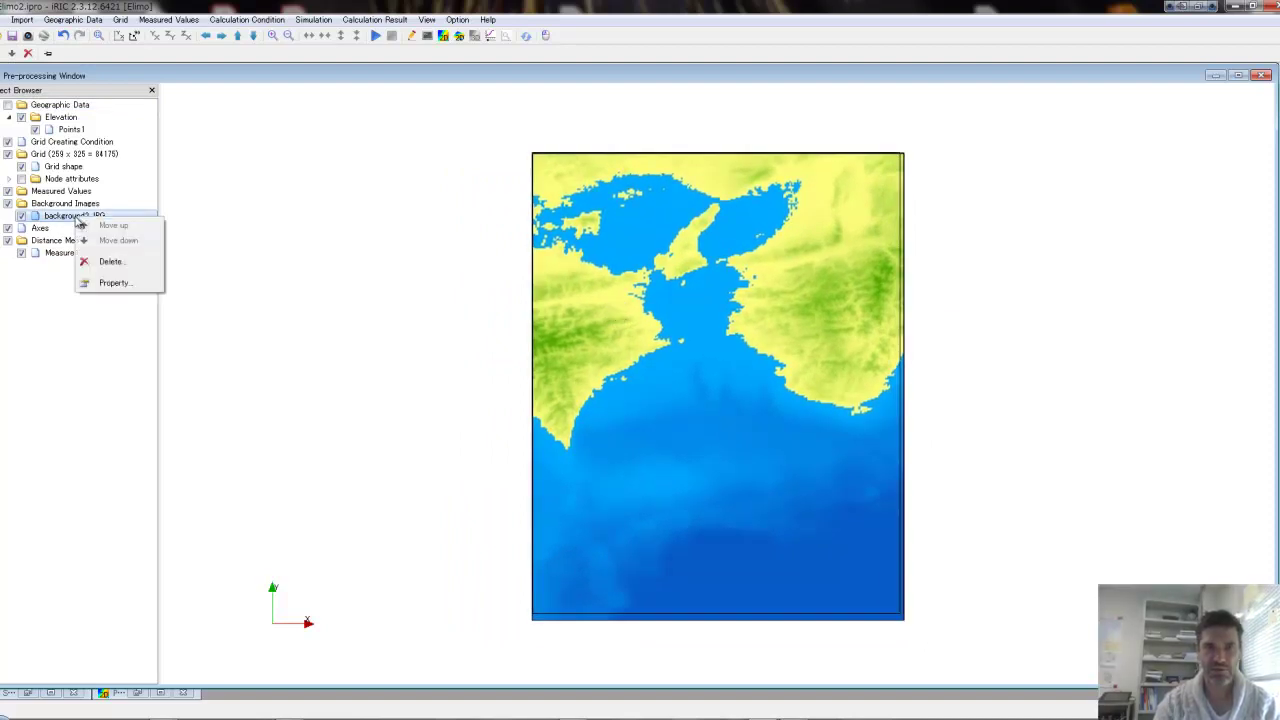
click(108, 283)
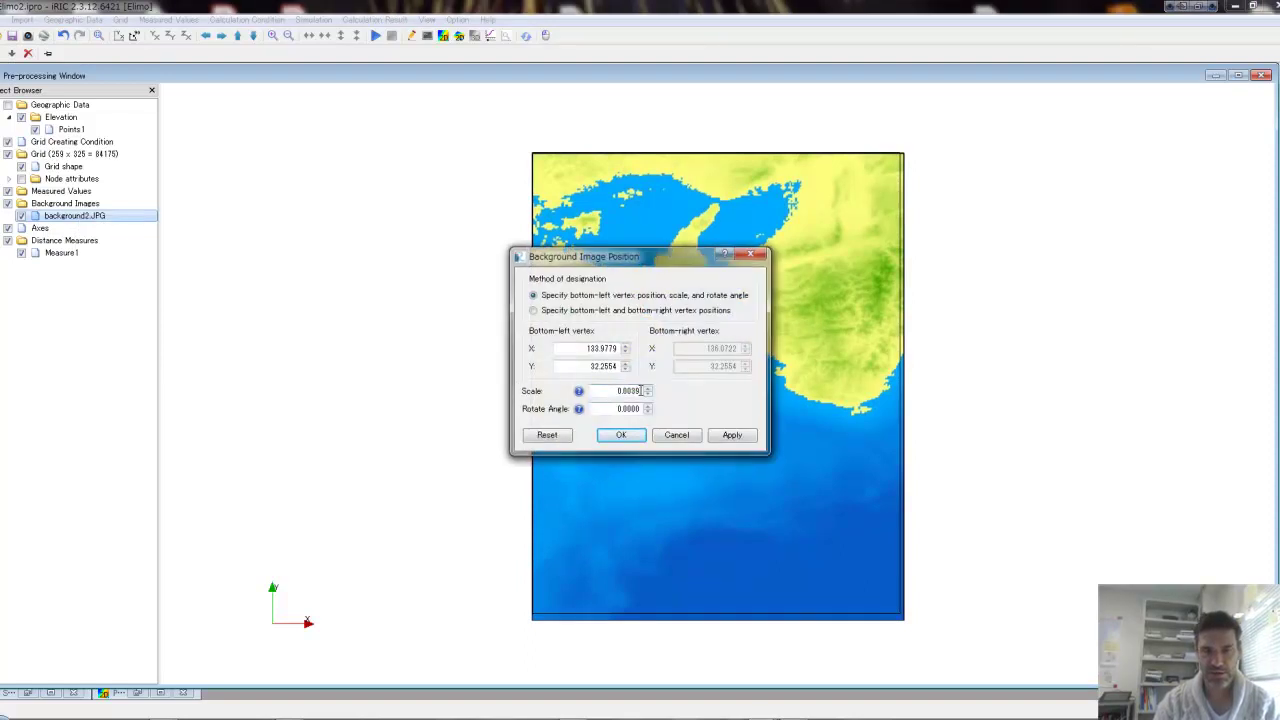
key(BackSpace)
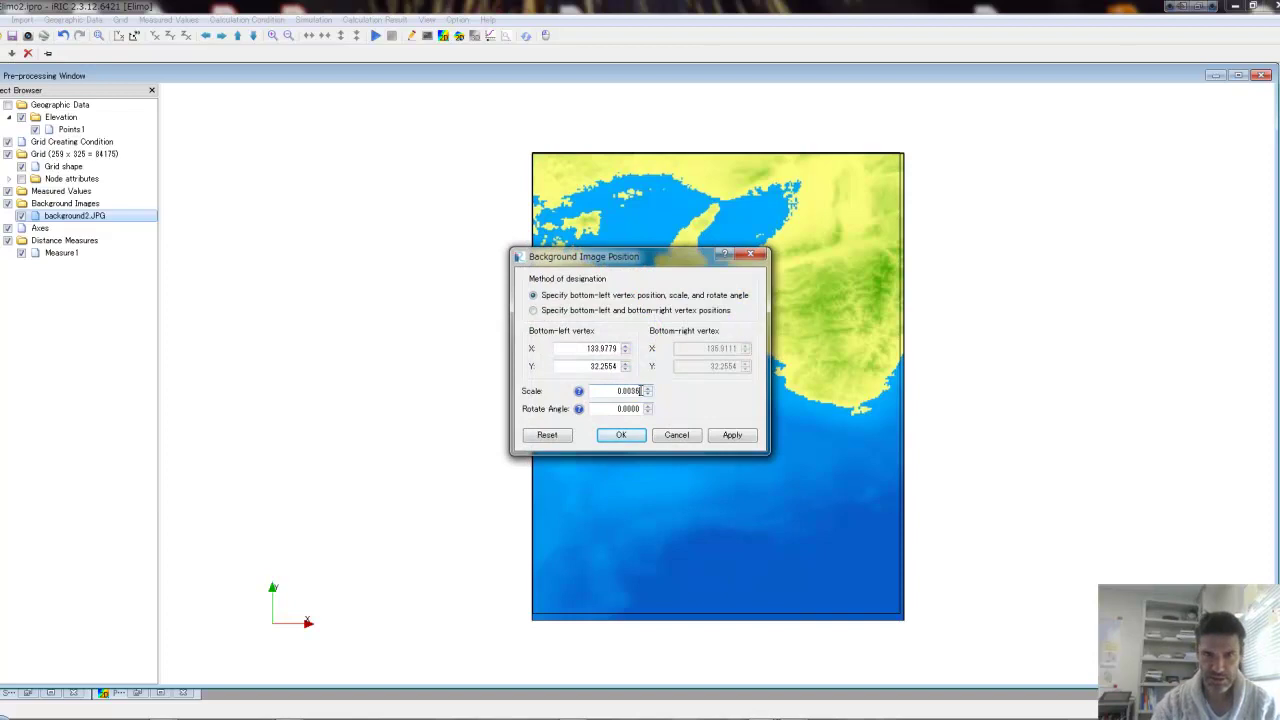
click(620, 436)
drag(646, 463, 646, 420)
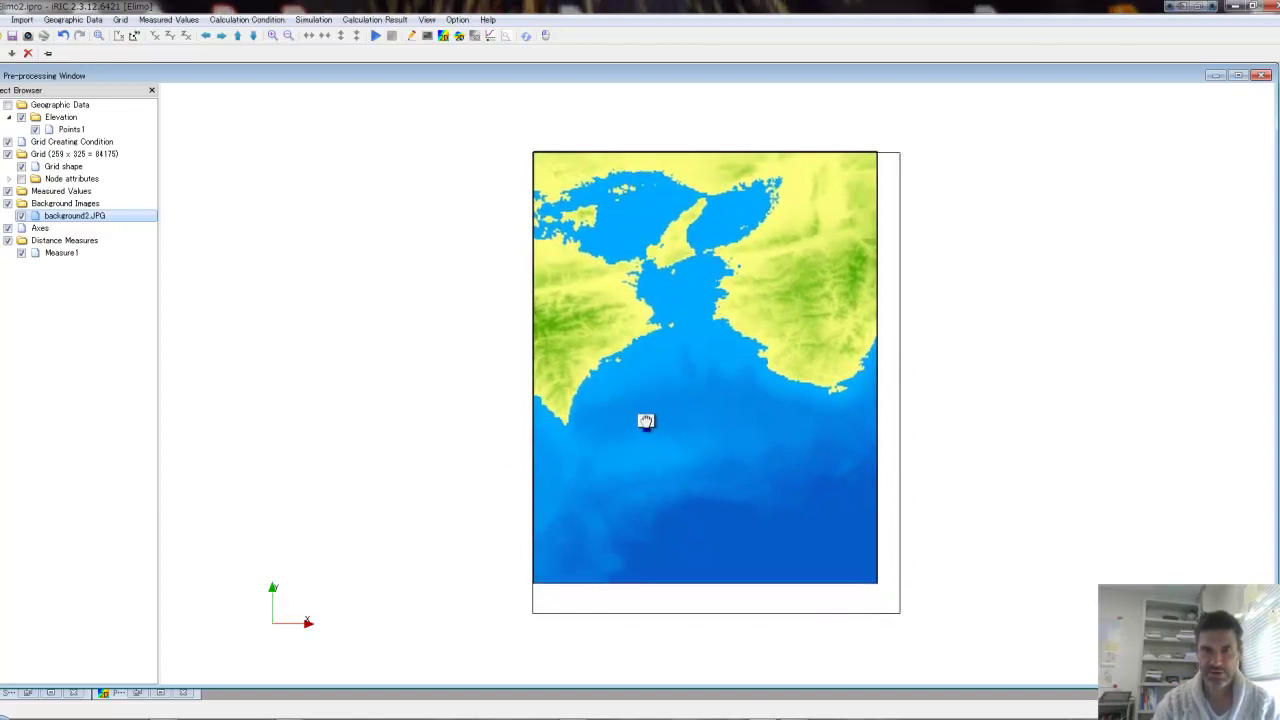
Set the background image scale to 0.0038 and shift it down to fill the grid outline.
right_click(74, 217)
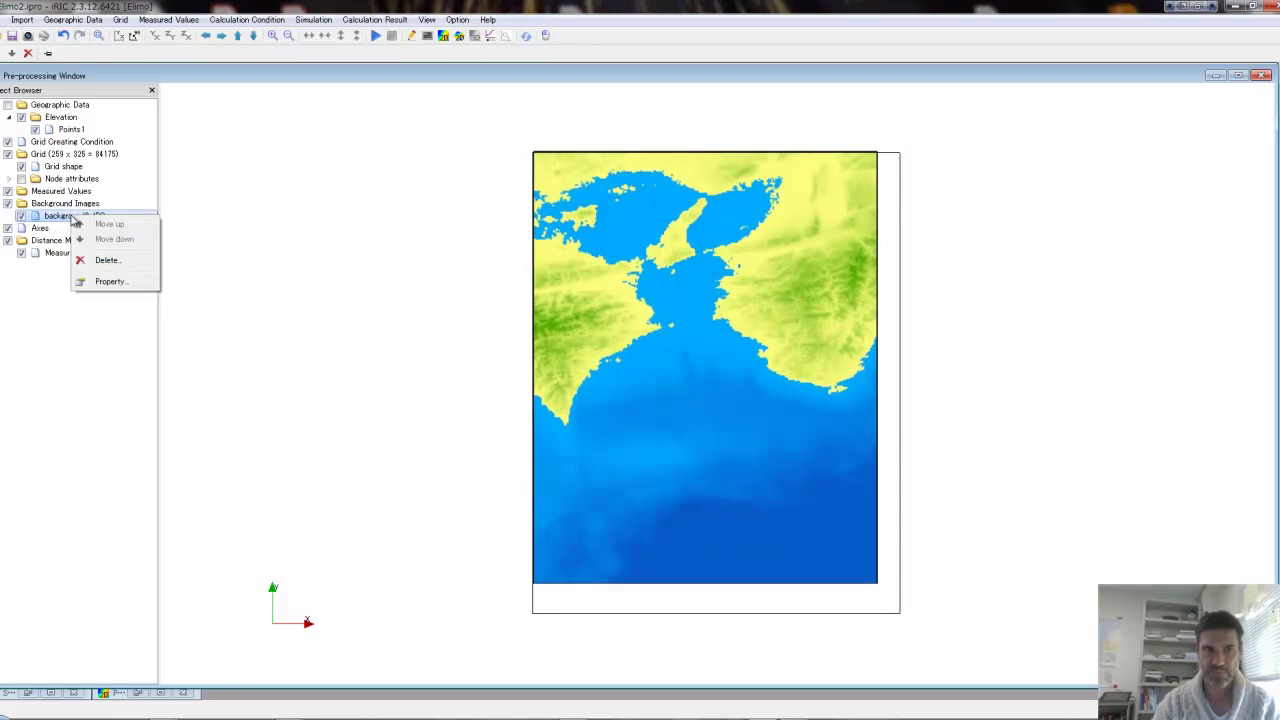
click(108, 283)
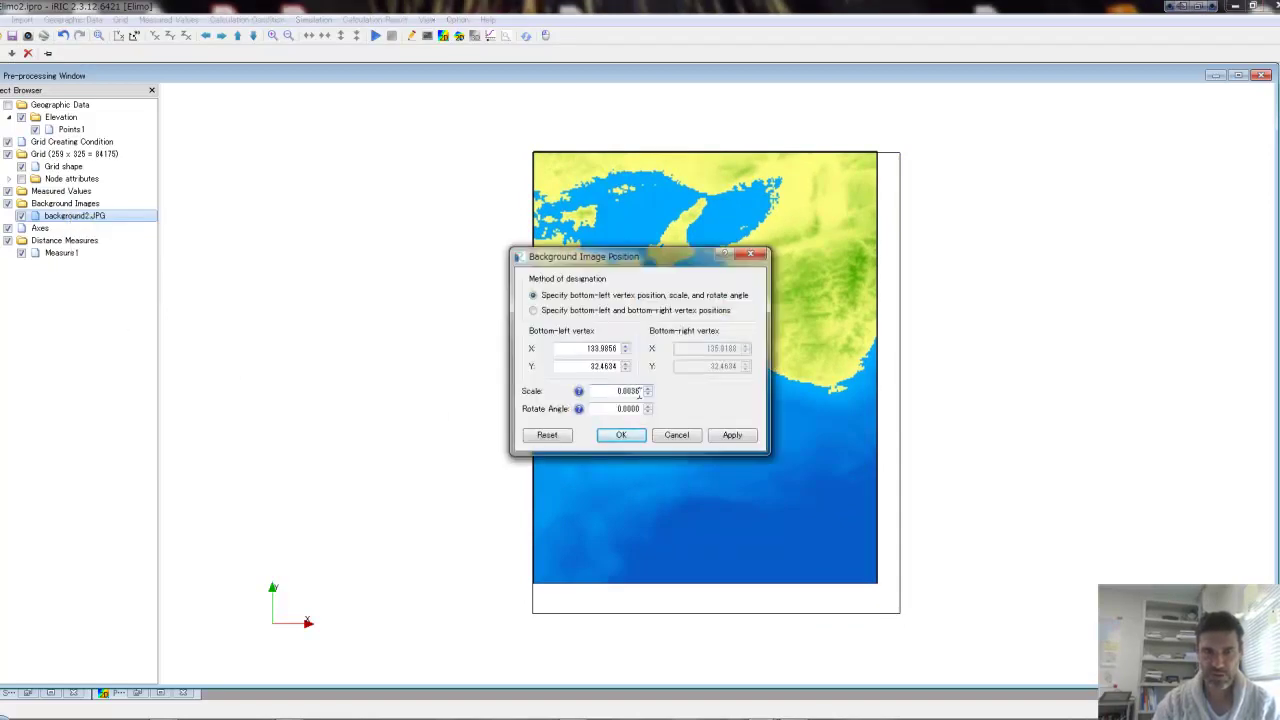
key(BackSpace)
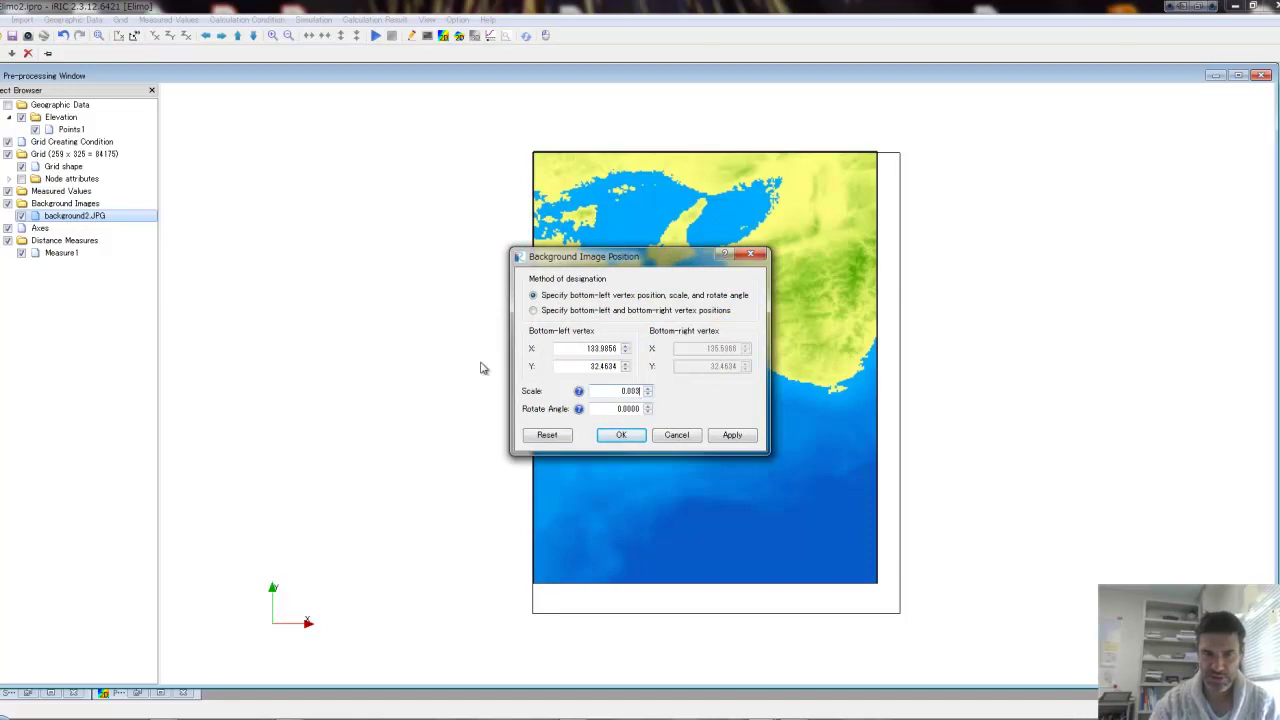
text(8)
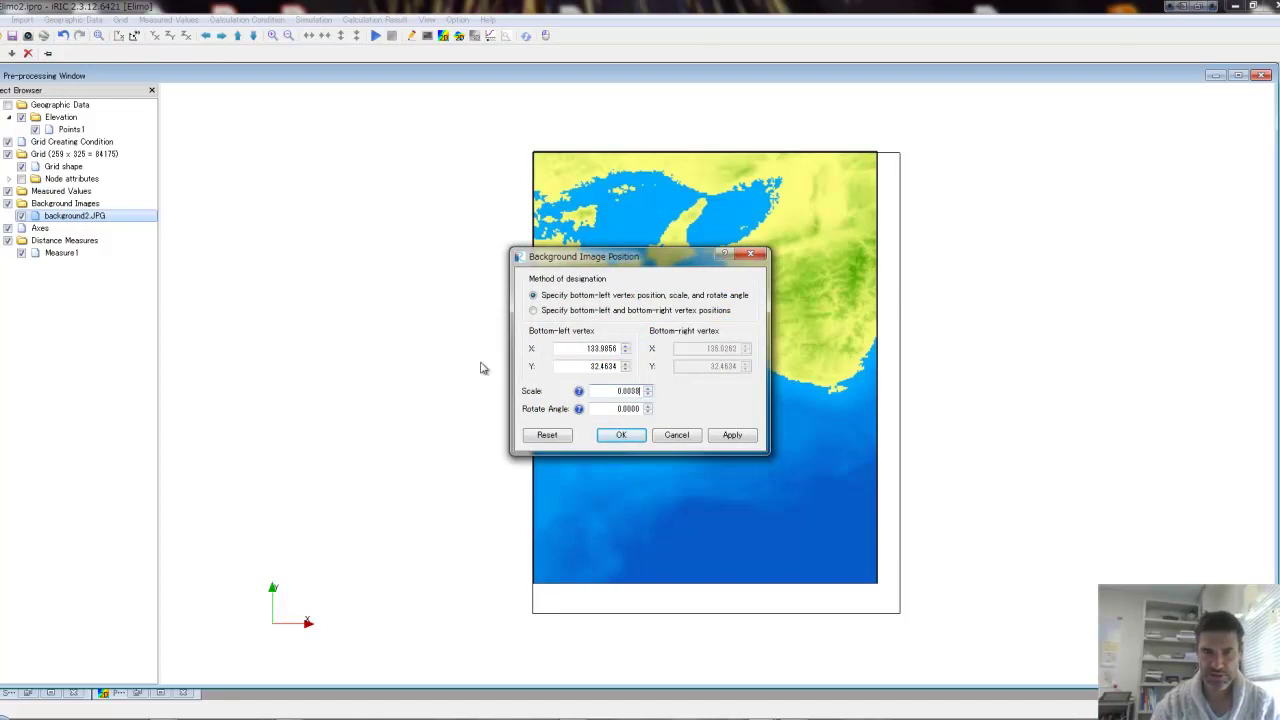
click(622, 435)
drag(691, 361, 692, 388)
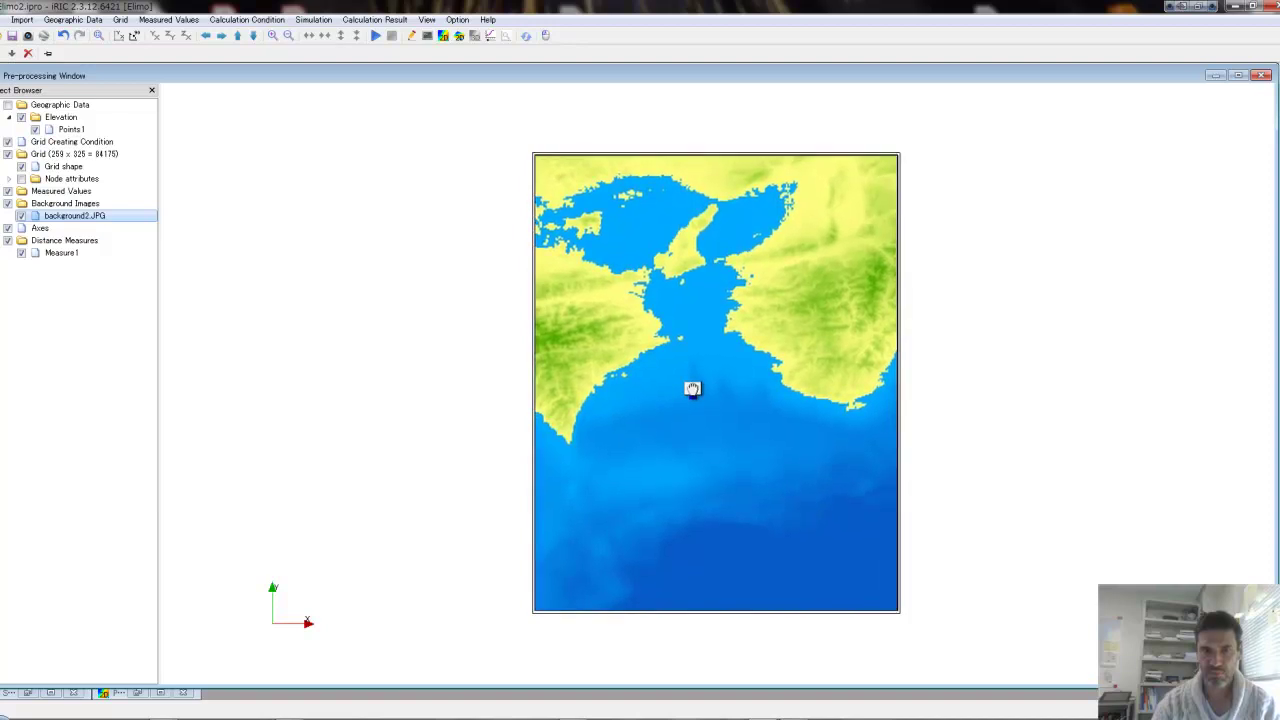
Finalize the image at 0.0039 scale, bottom-left 133.9933, 32.3093, nudged slightly left.
right_click(73, 215)
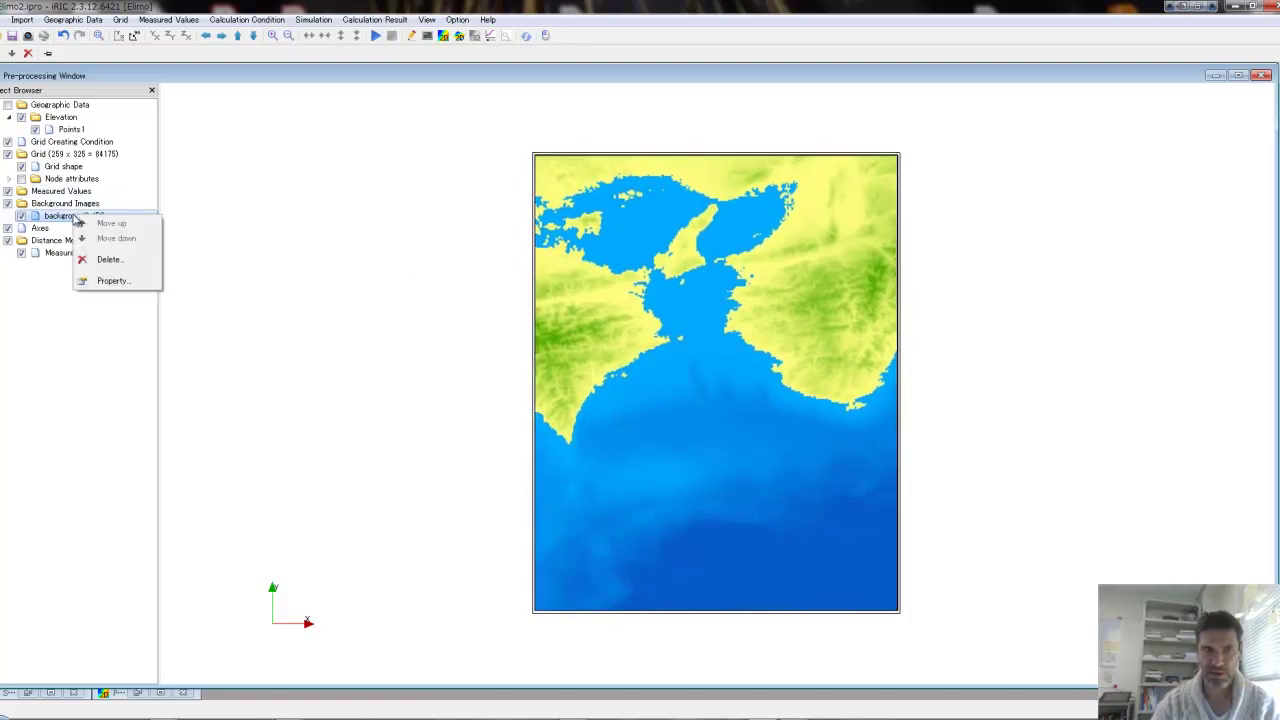
click(113, 283)
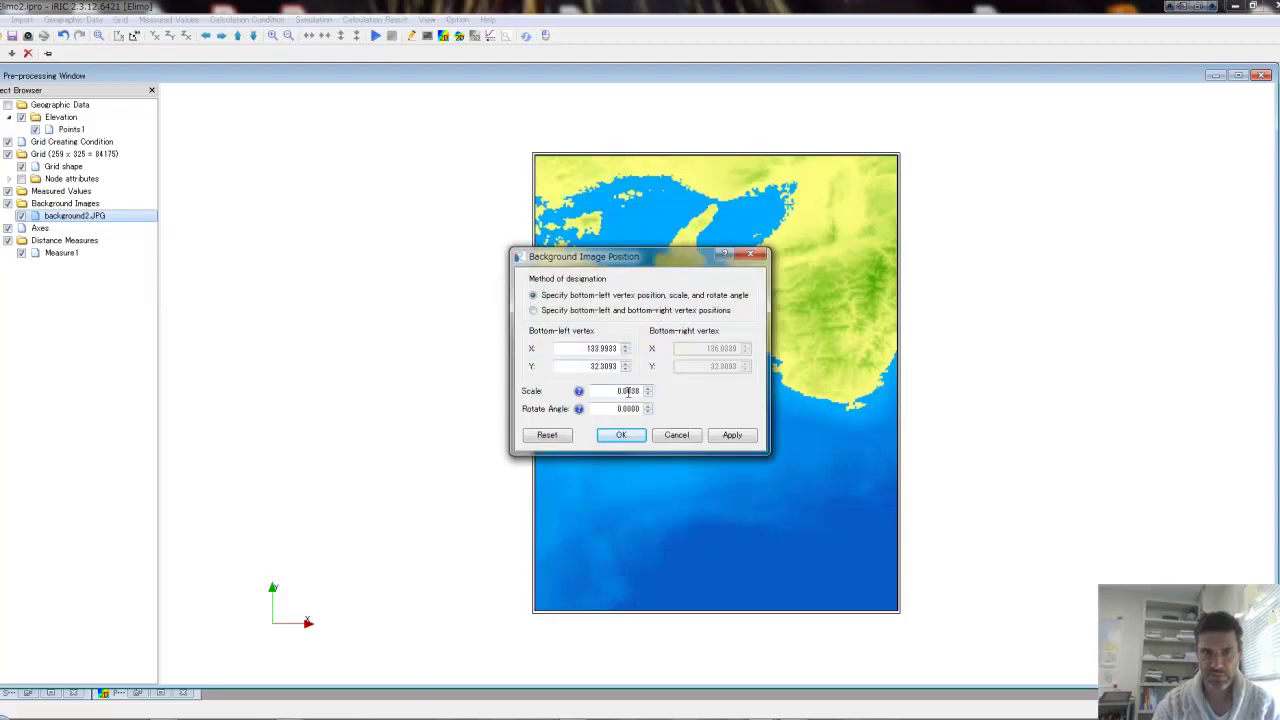
key(BackSpace)
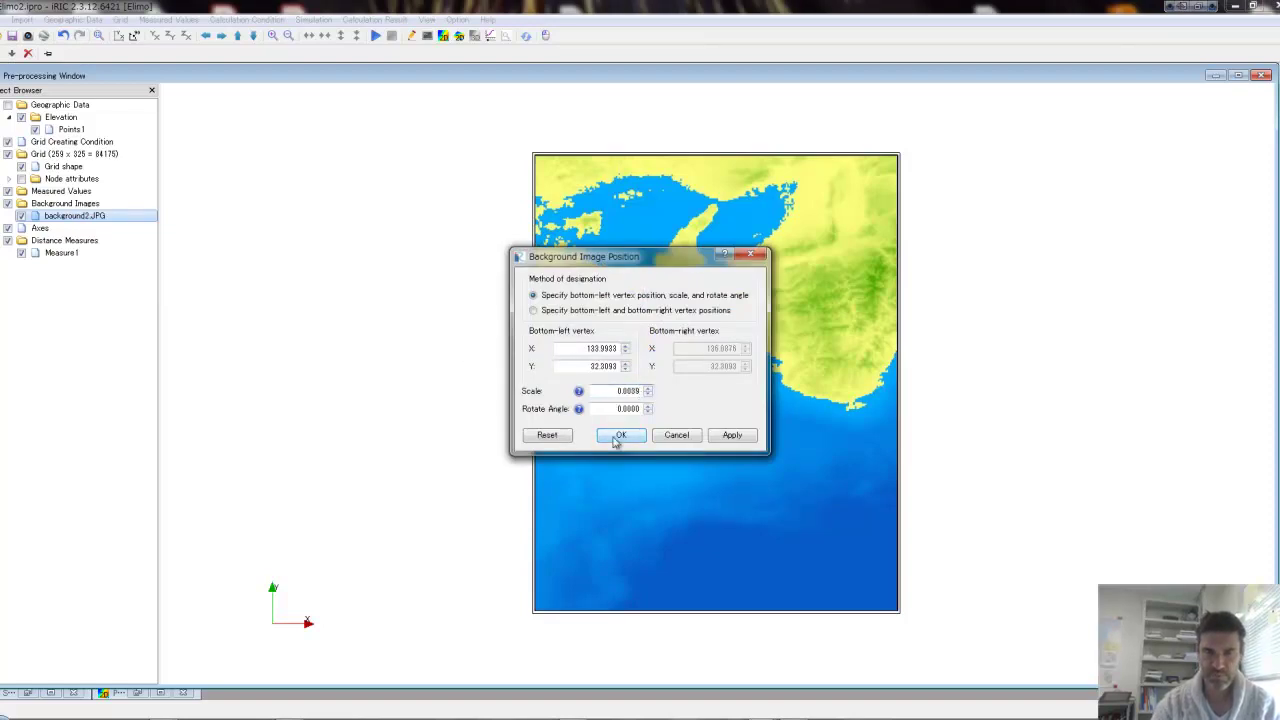
click(619, 436)
drag(661, 409, 660, 409)
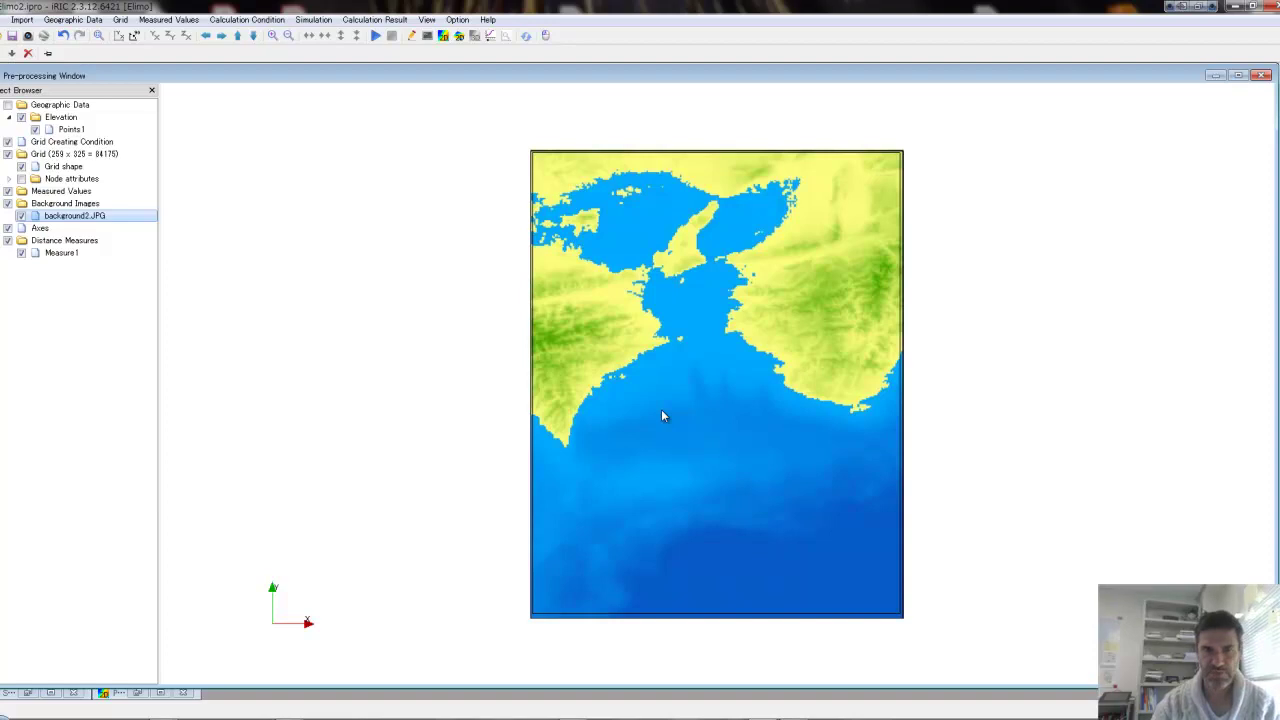
click(40, 167)
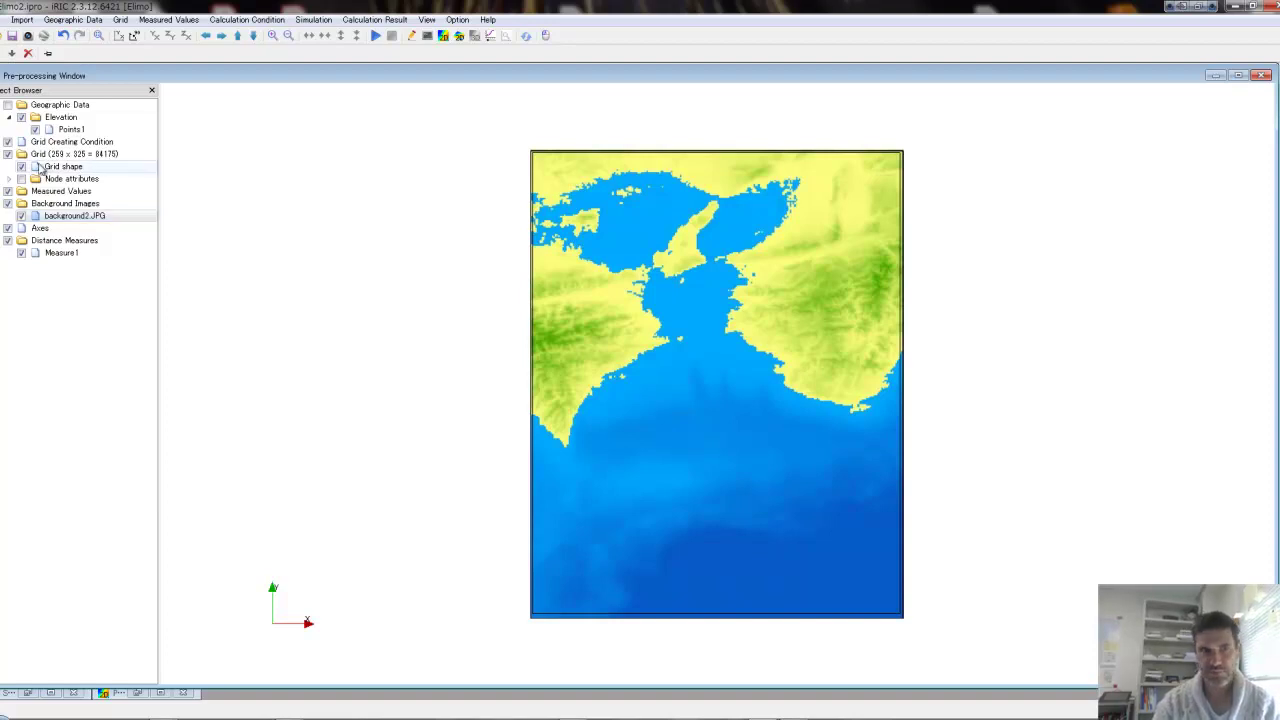
Move background2.JPG from pre-processing to behind the post-processing SElevation results and replay from time 0.
key(Delete)
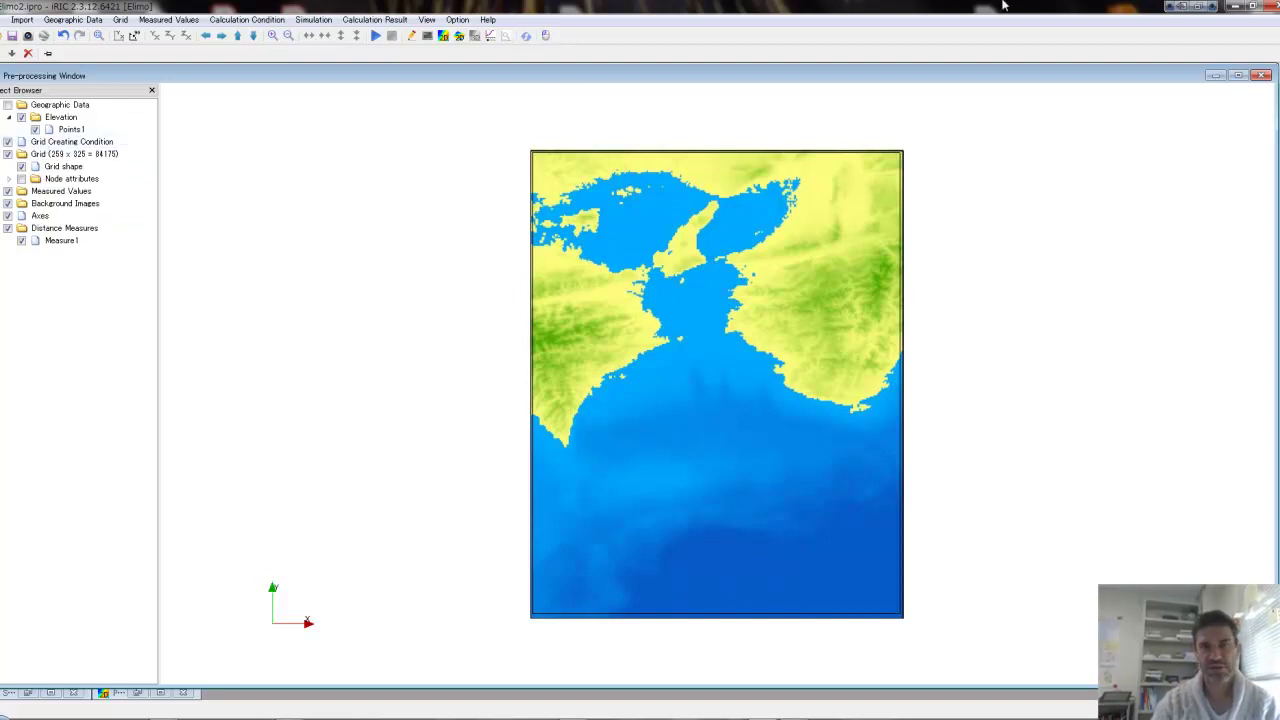
click(1214, 76)
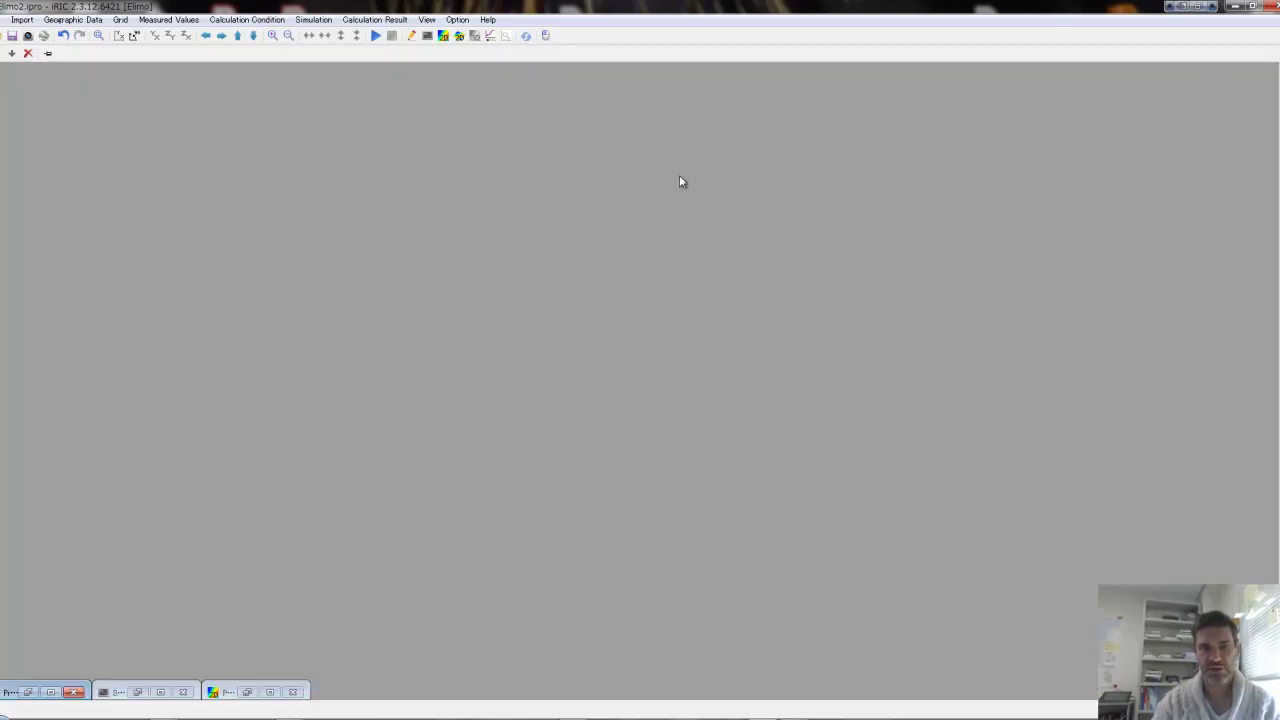
click(270, 692)
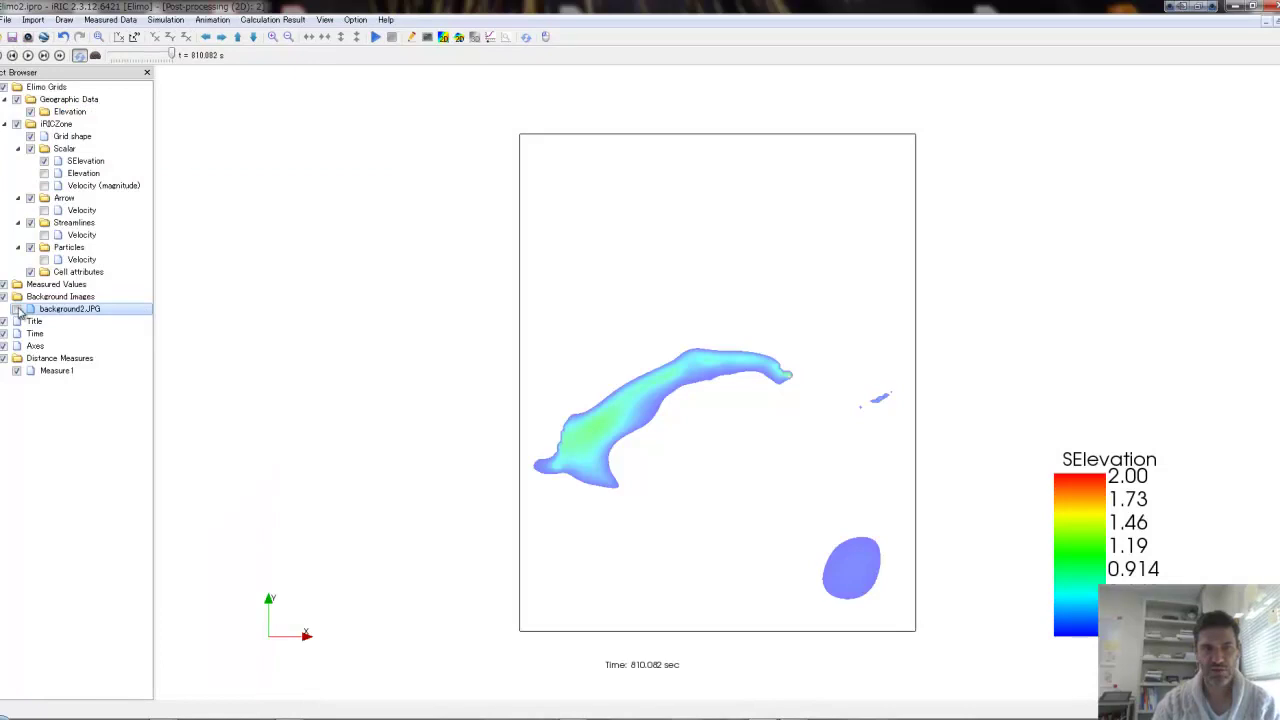
click(16, 309)
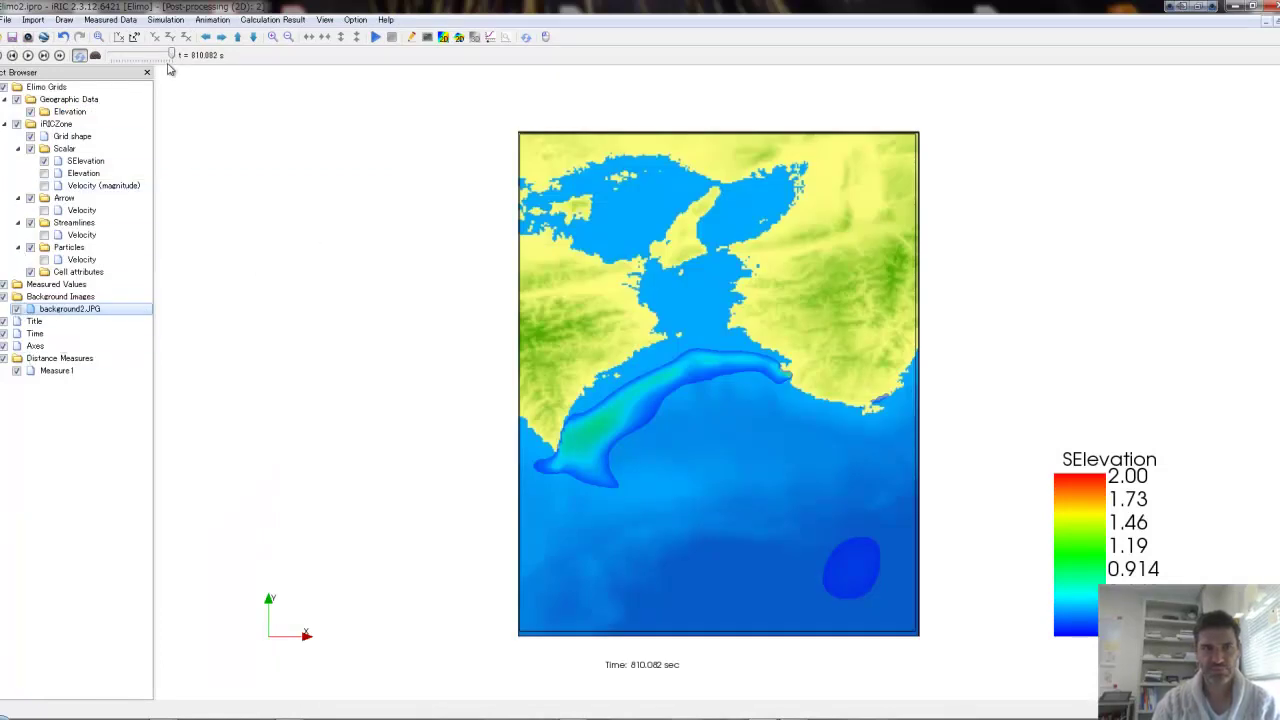
drag(172, 56, 110, 56)
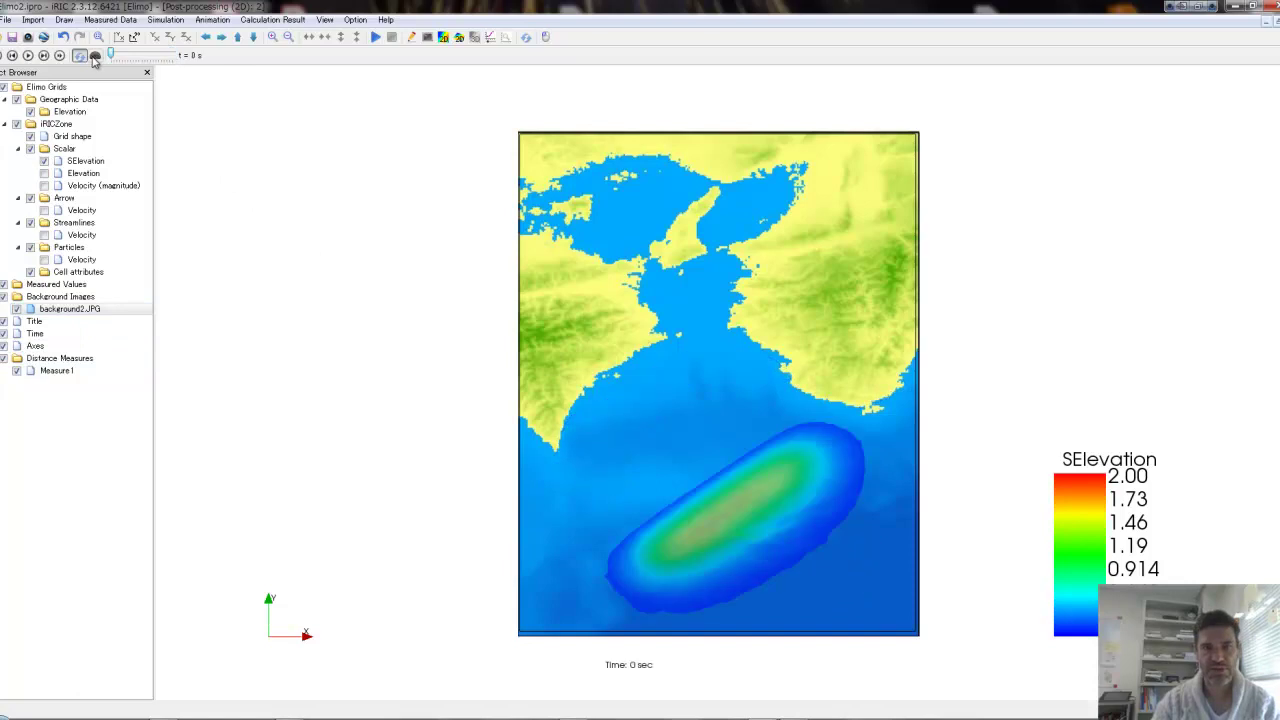
click(27, 56)
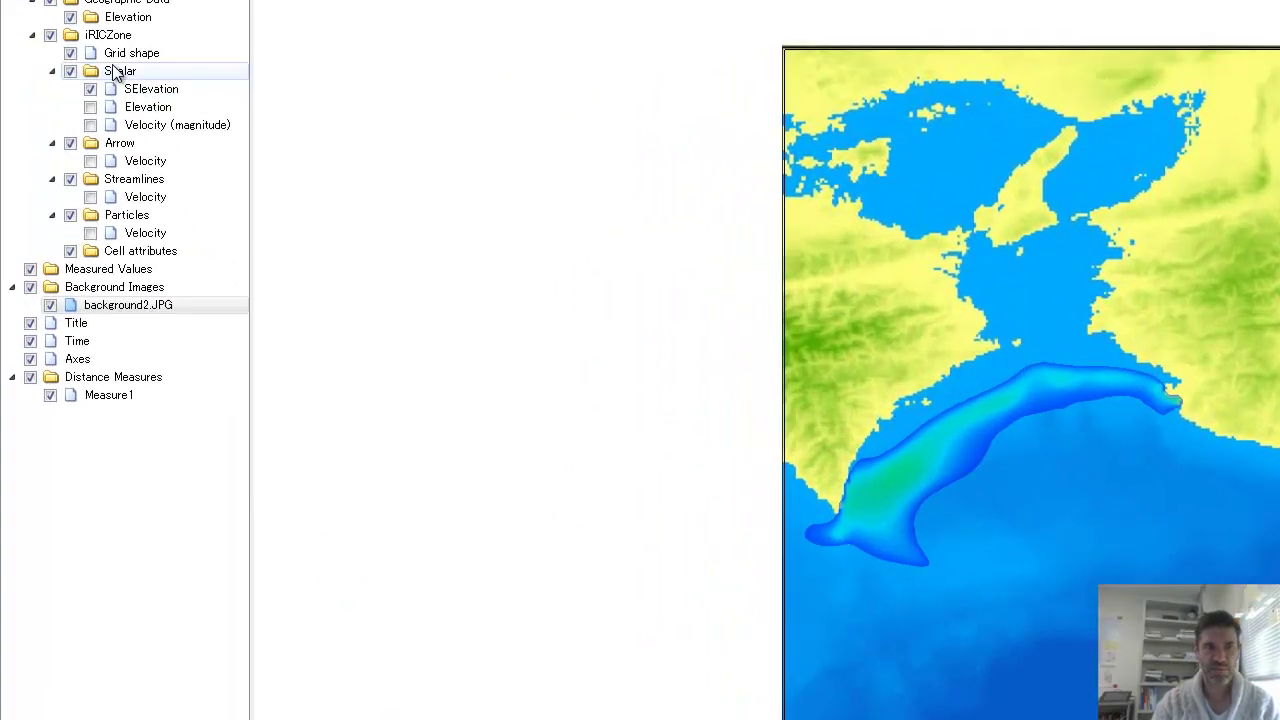
Toggle the Scalar display's automatic value range in its properties and apply it.
right_click(62, 148)
click(165, 108)
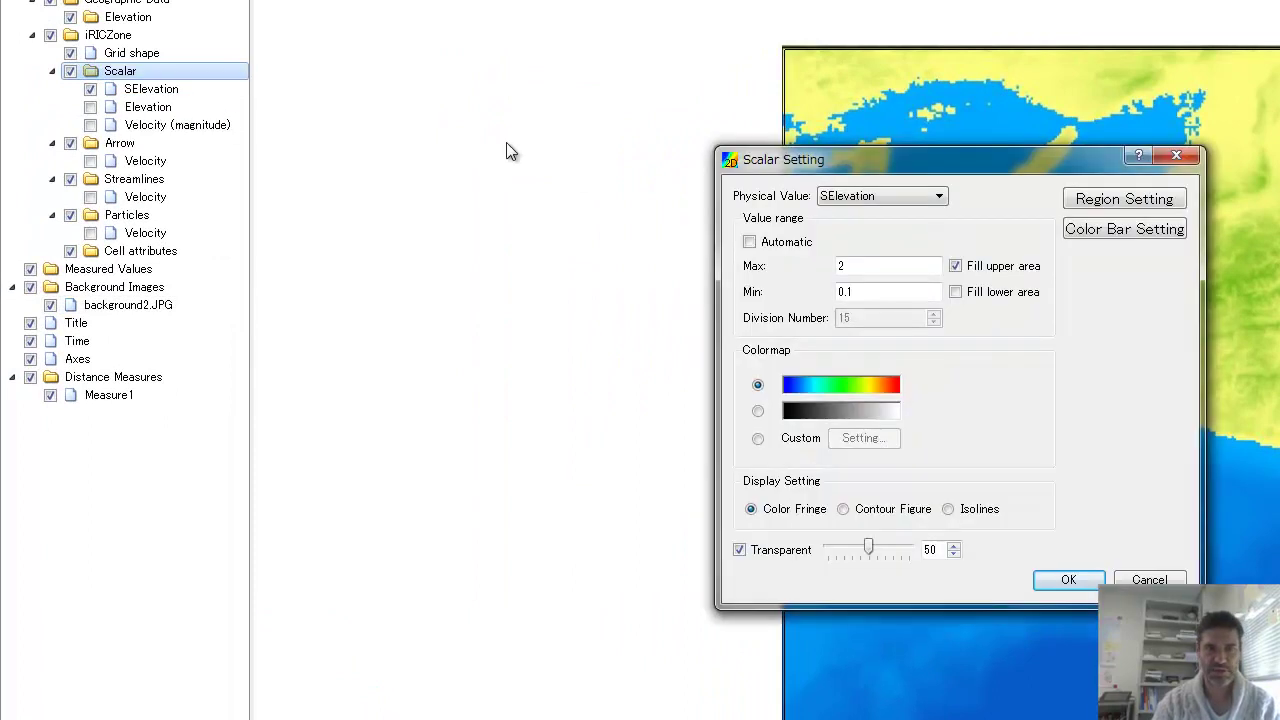
click(750, 242)
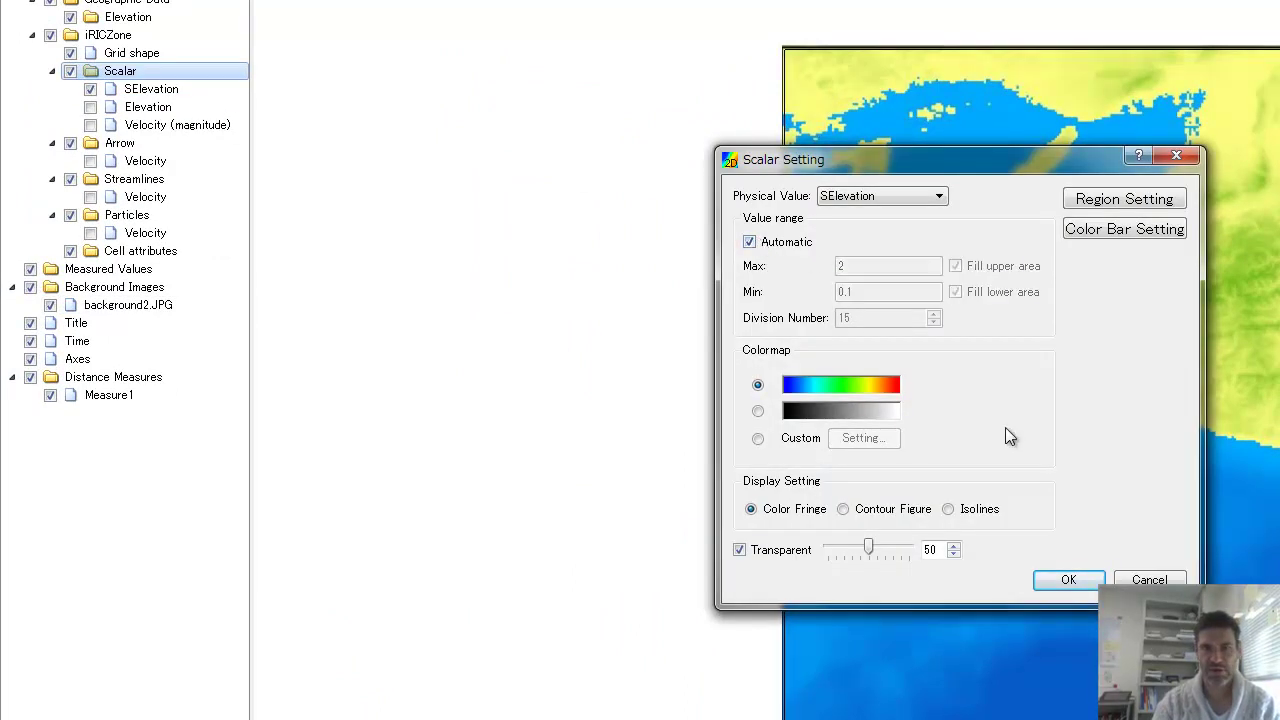
click(1063, 581)
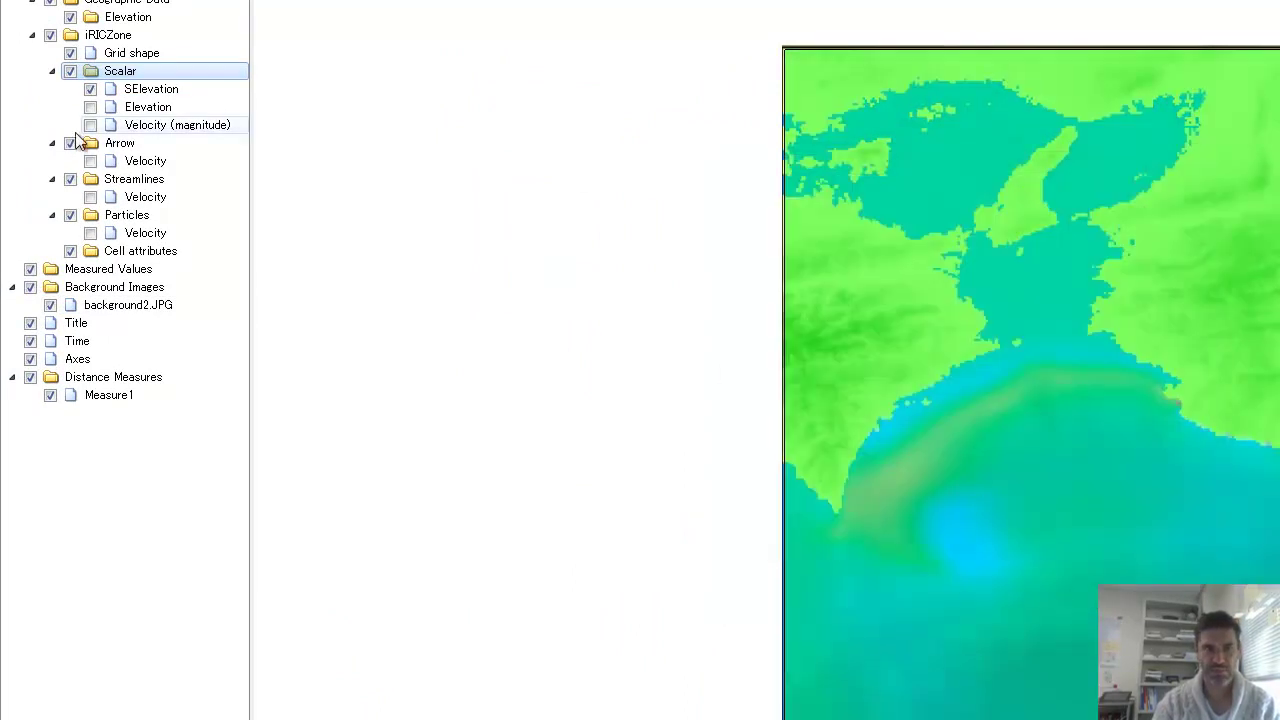
Turn off Automatic and set the SElevation colour range to maximum 0.8 and minimum 0.1.
right_click(104, 72)
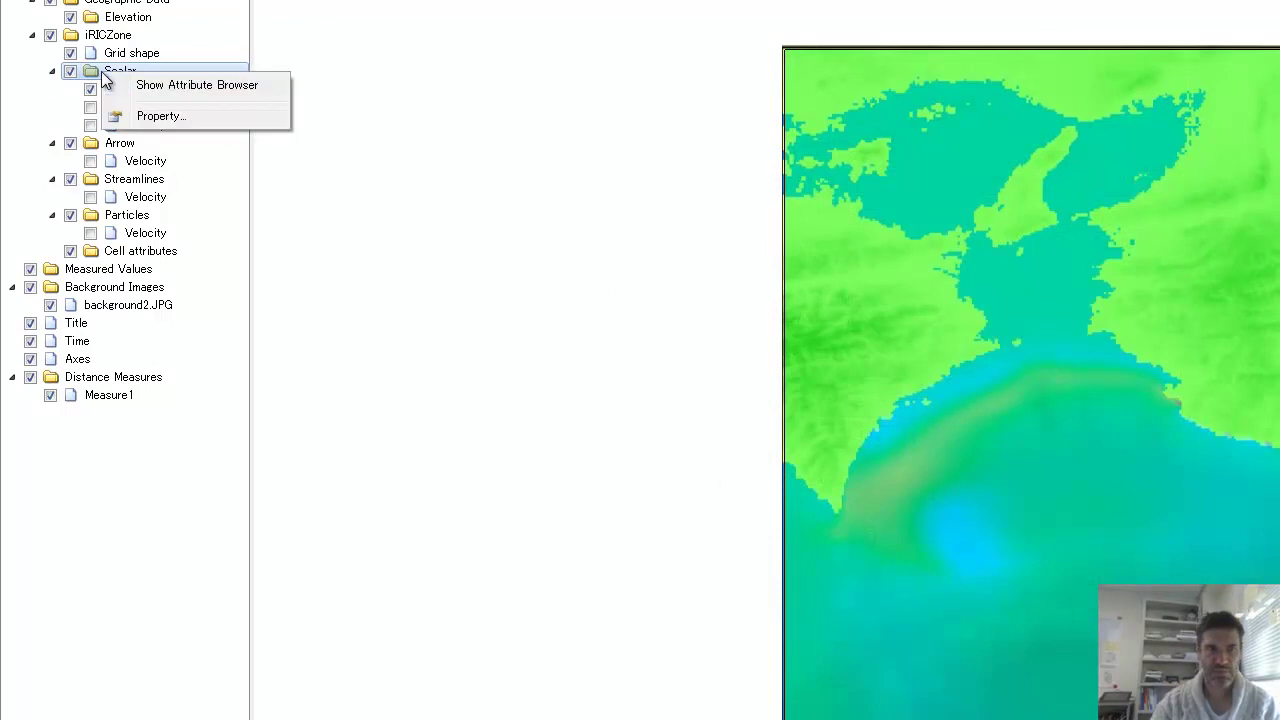
click(157, 118)
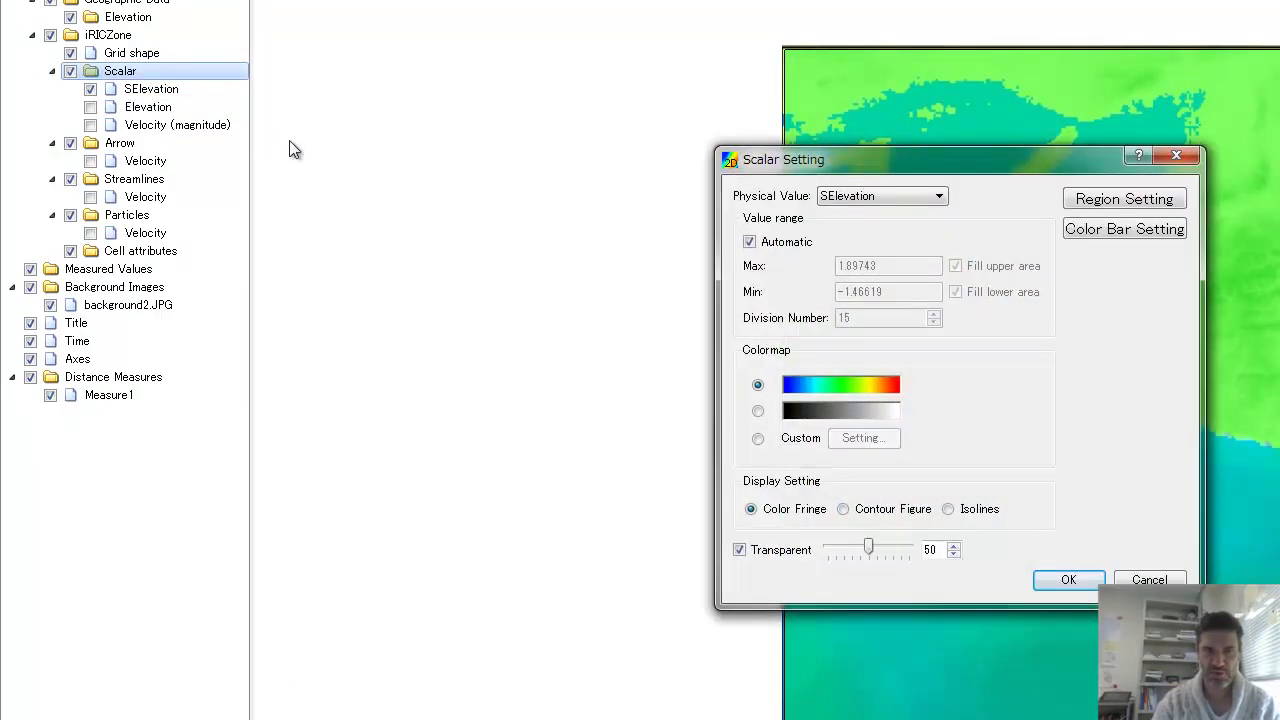
click(749, 241)
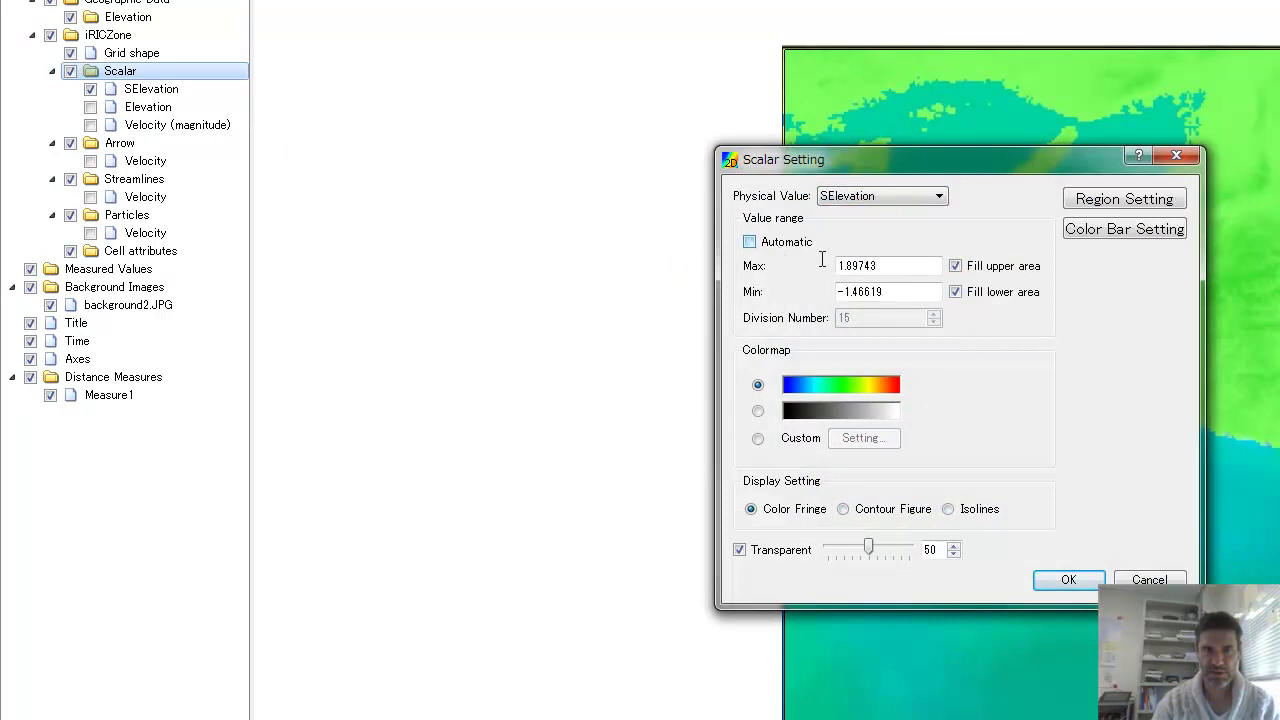
drag(883, 267, 800, 268)
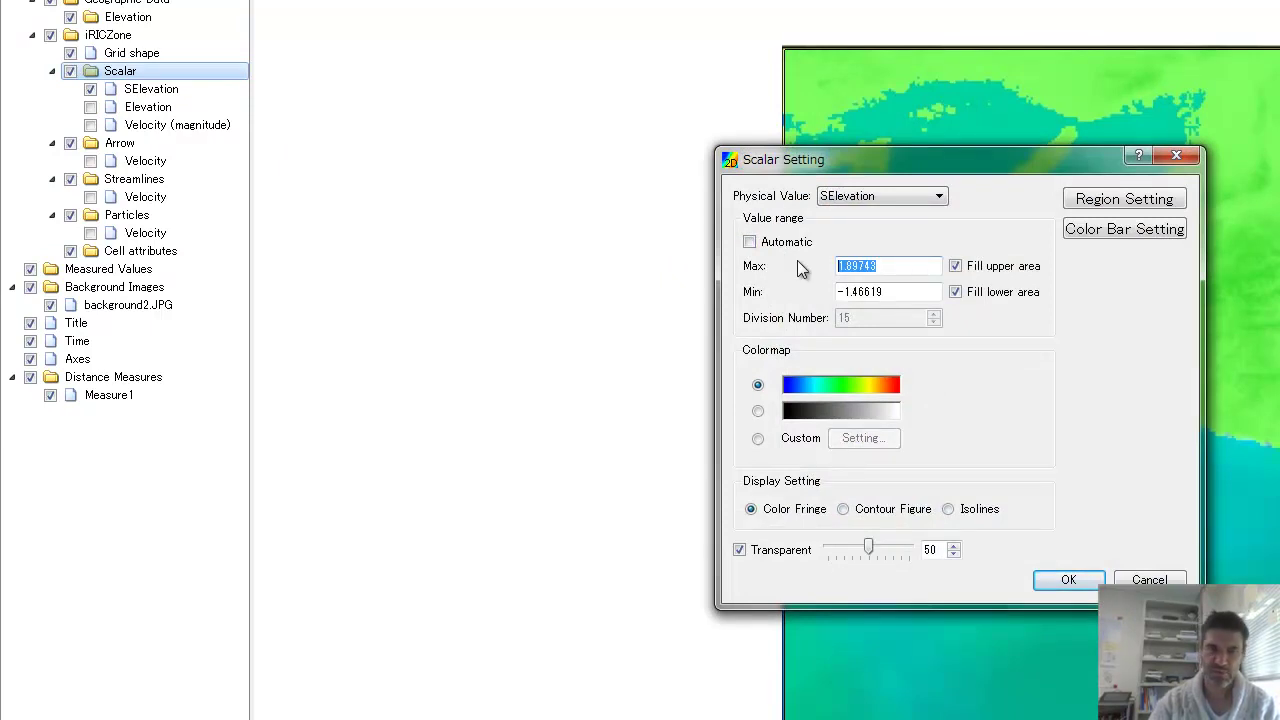
text(0.8)
key(Tab)
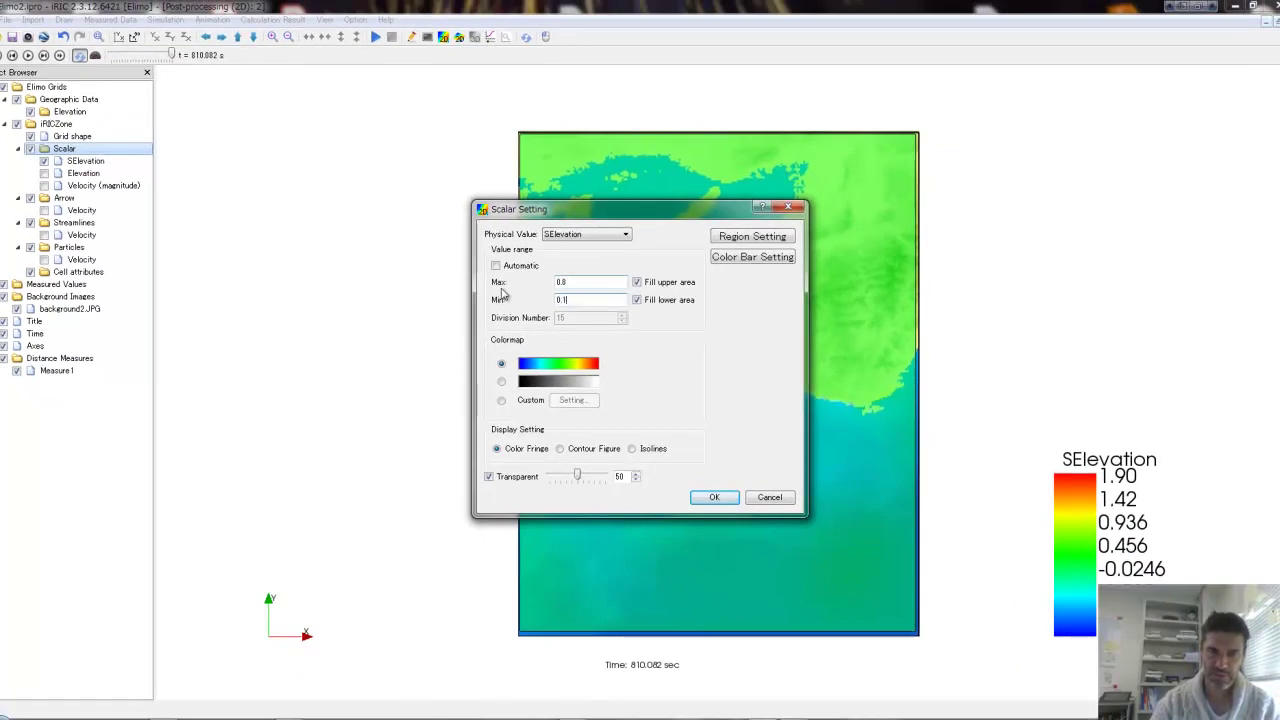
click(701, 496)
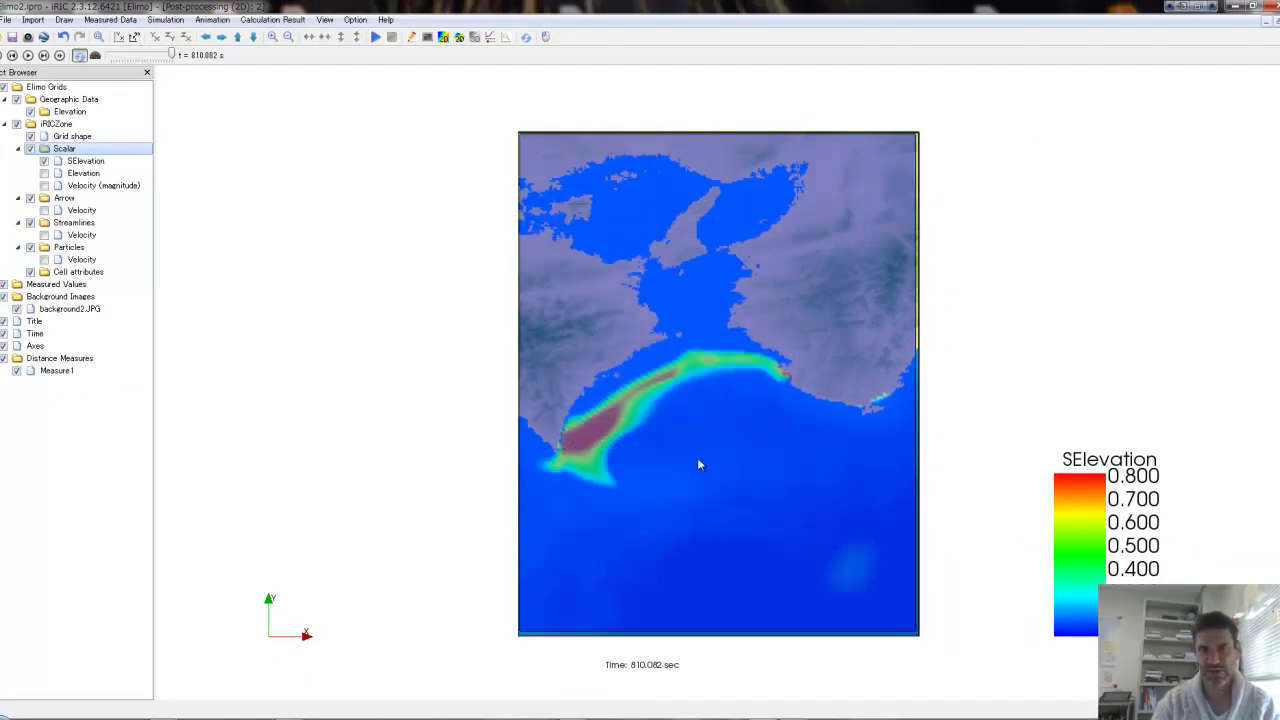
Replay the animation from an earlier time and select the Scalar display entry.
drag(174, 55, 112, 58)
click(26, 57)
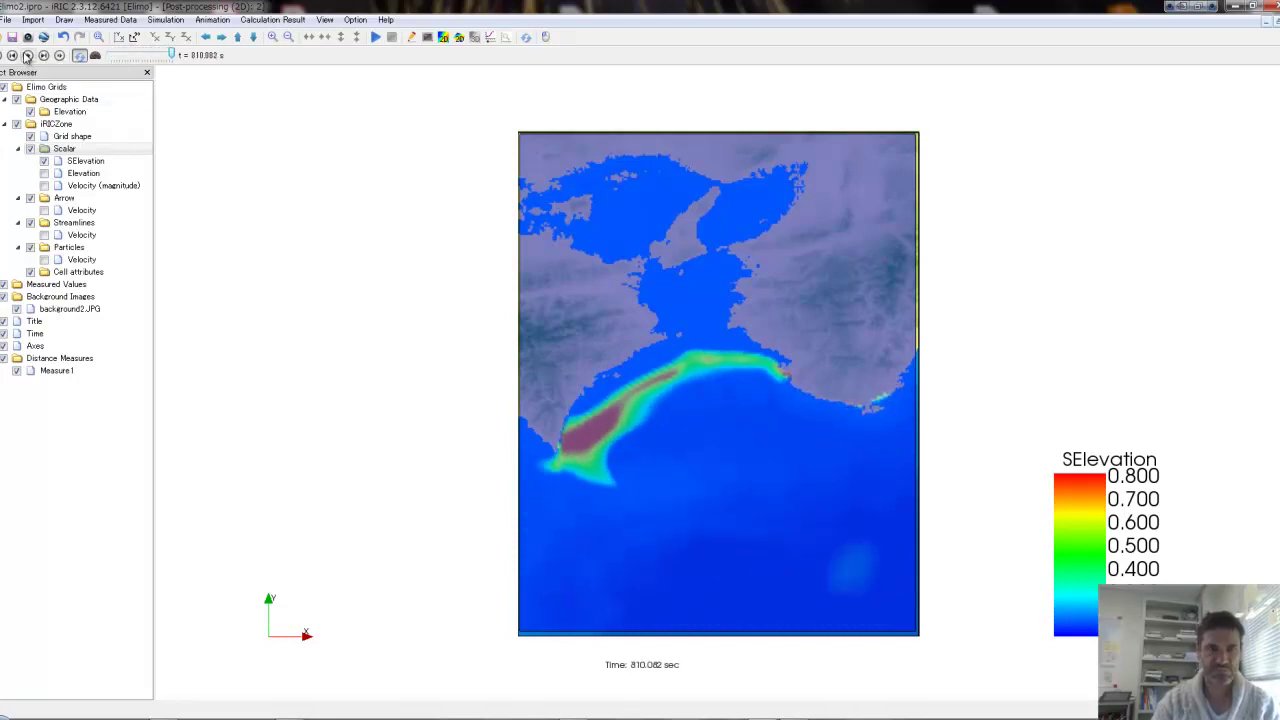
click(64, 148)
Display the Scalar SElevation as Isolines with Transparent unchecked.
right_click(63, 149)
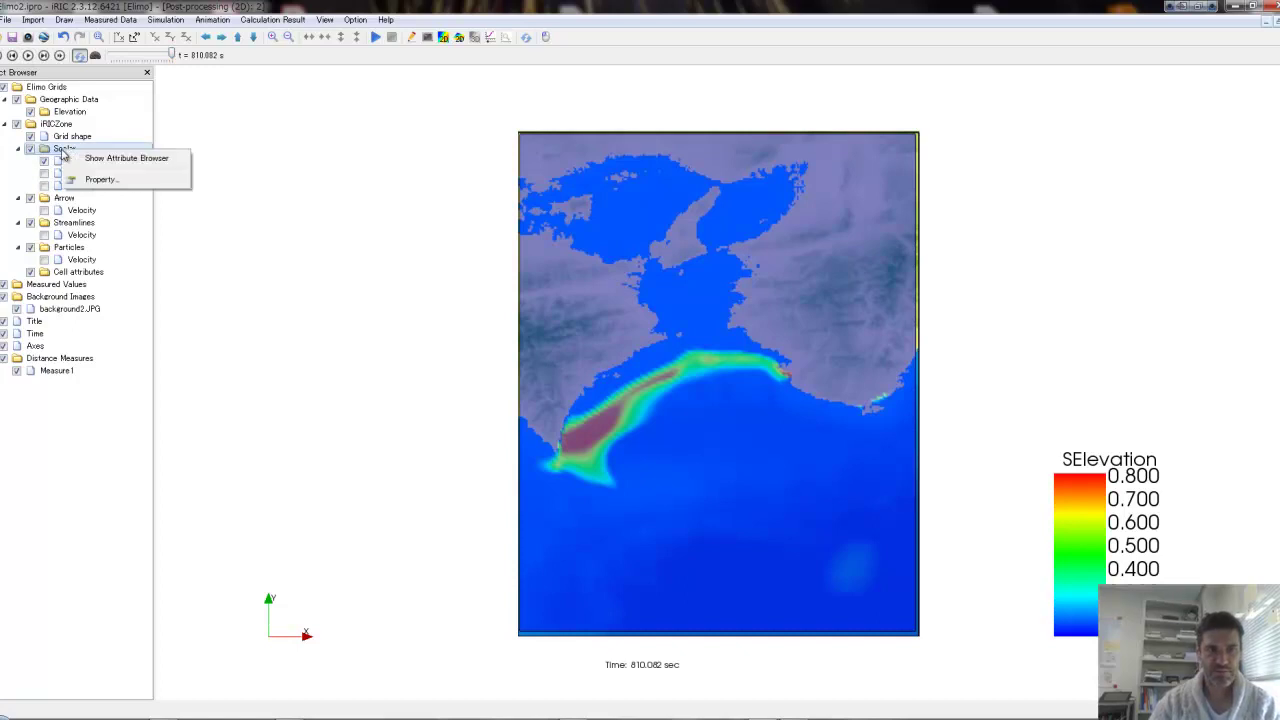
click(96, 179)
click(648, 450)
click(528, 478)
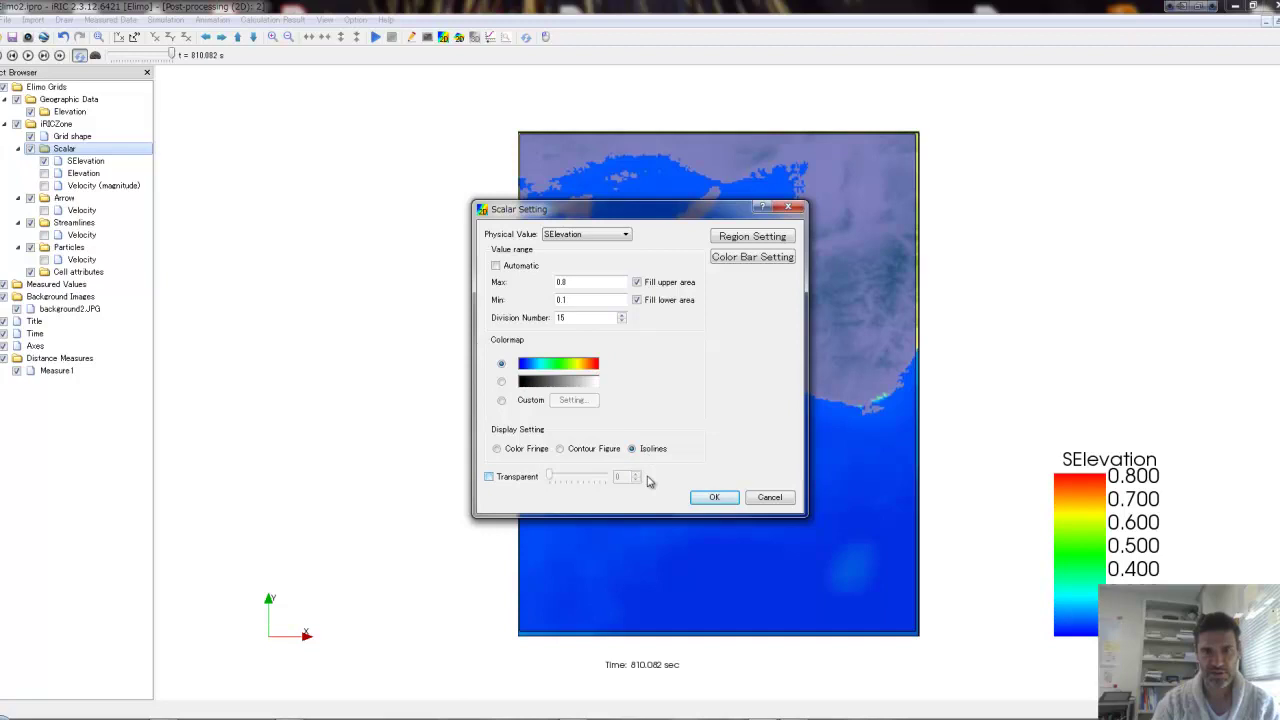
click(713, 498)
Replay the isoline animation from time 0 and move the SElevation legend beside the map.
drag(176, 58, 110, 56)
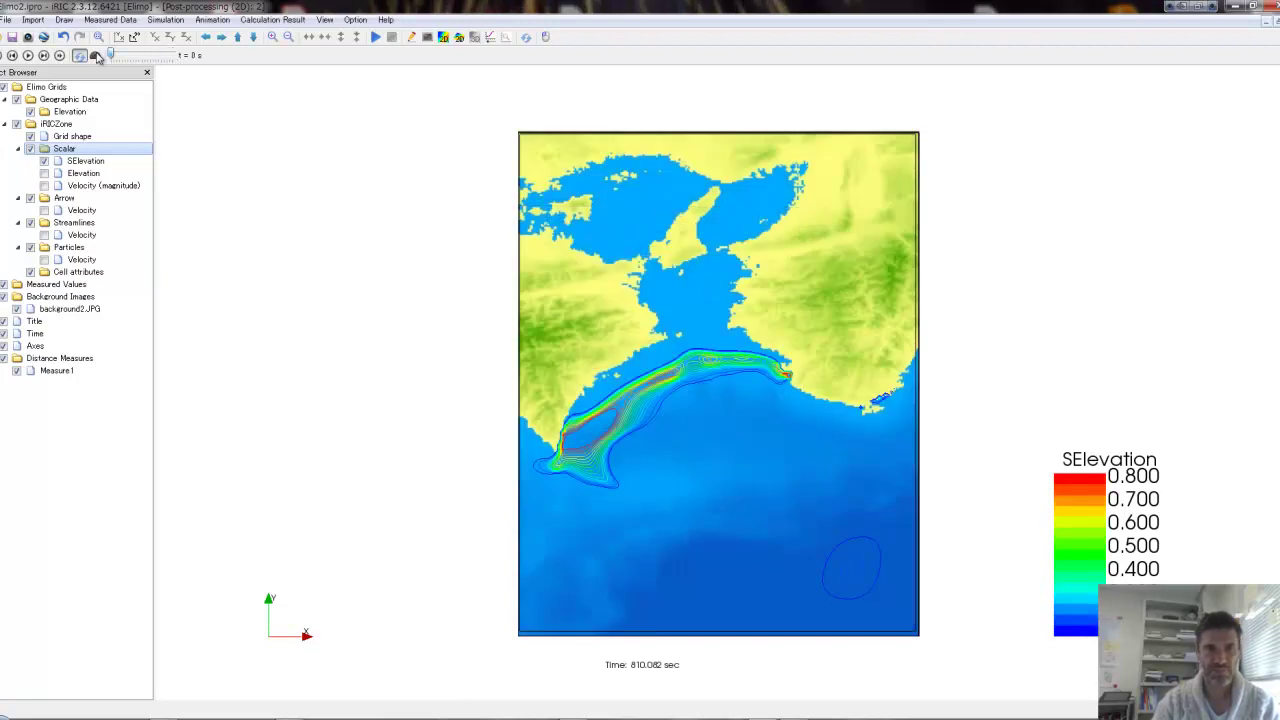
click(28, 56)
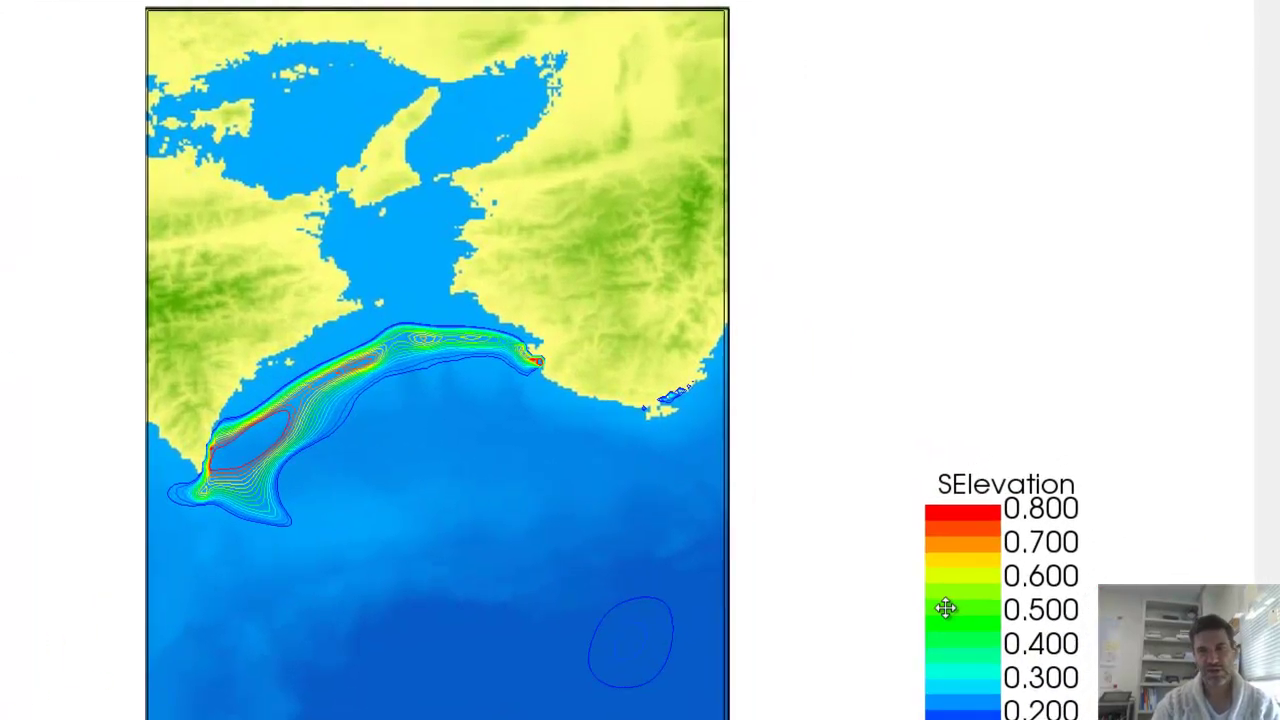
drag(1070, 545, 950, 468)
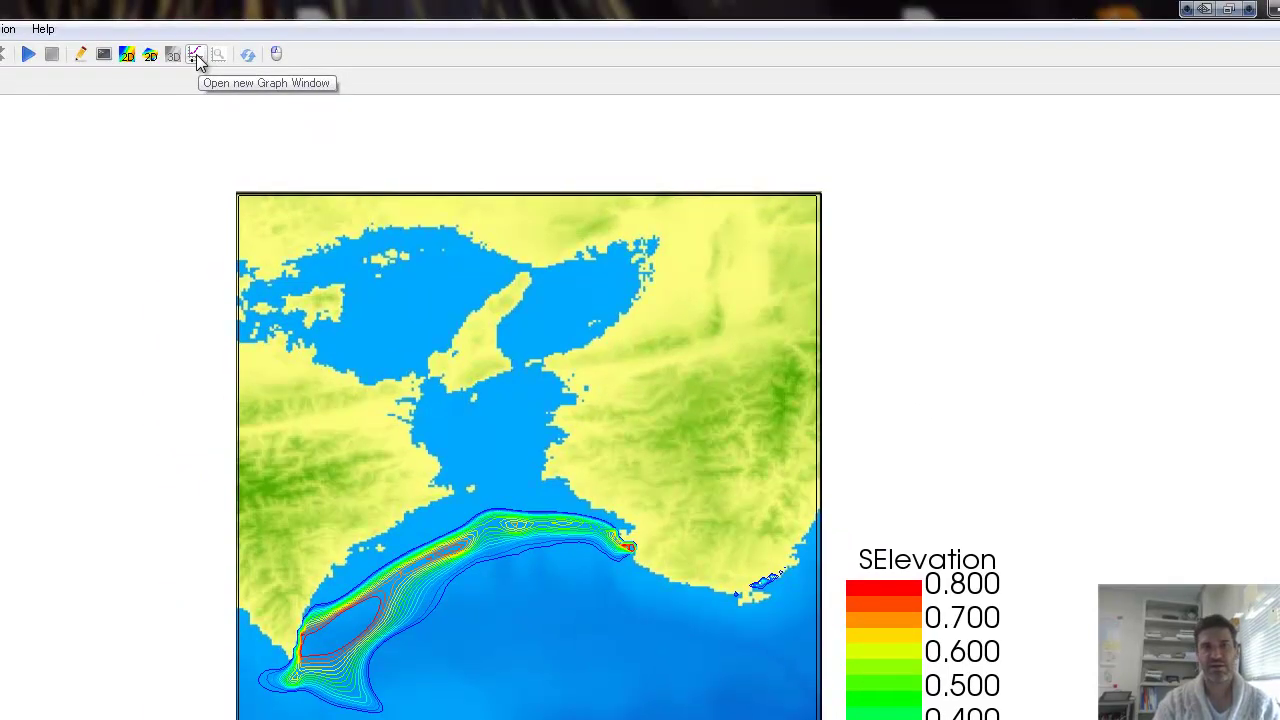
Create a time-series graph of SElevation and Velocity (magnitude).
click(196, 56)
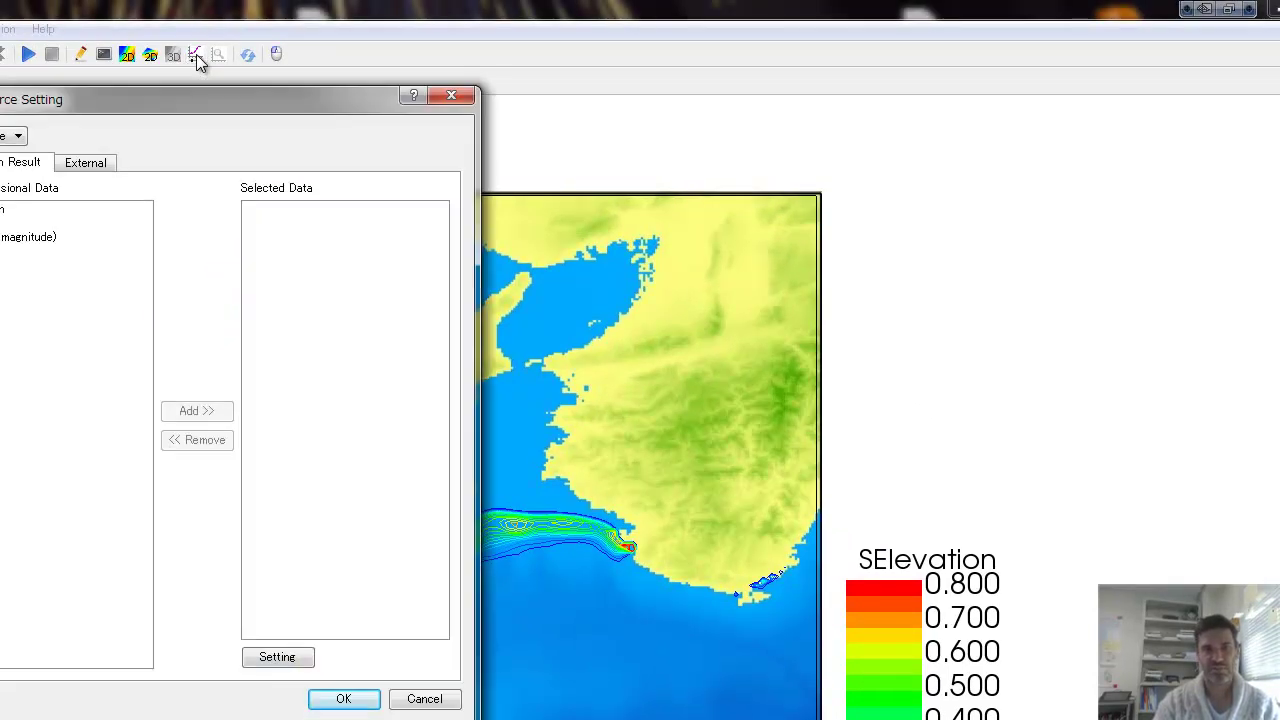
click(6, 209)
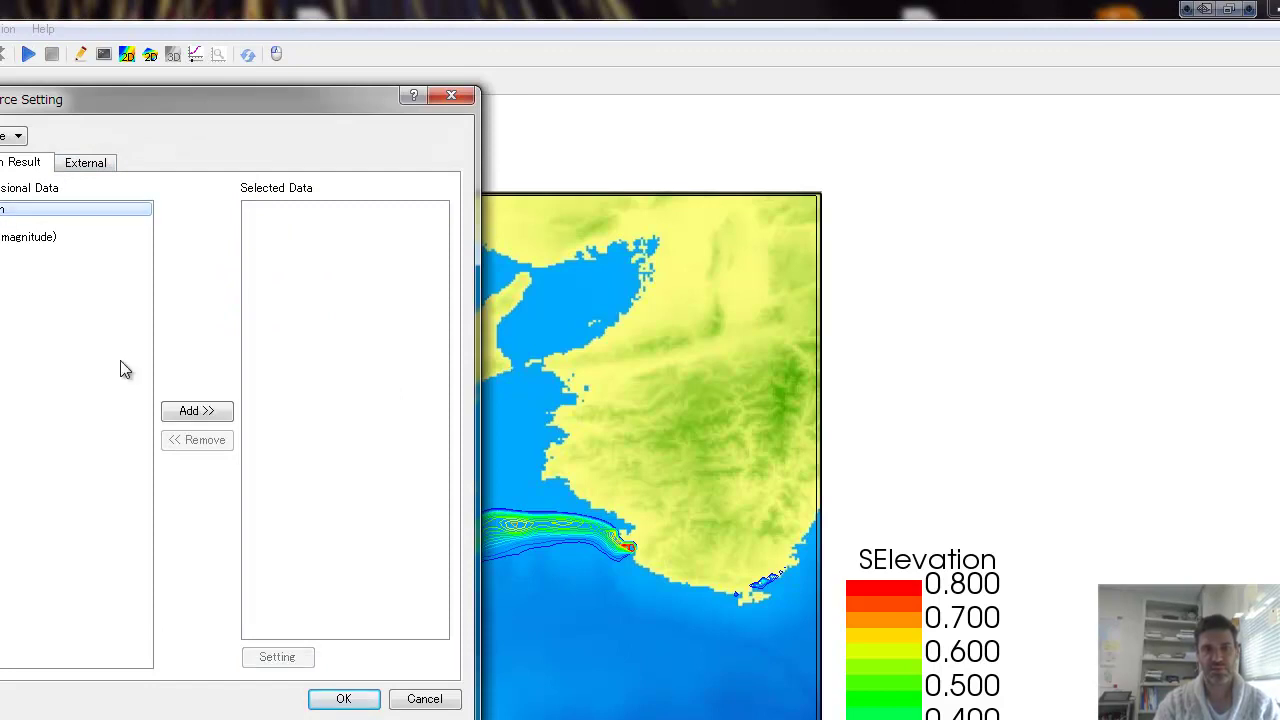
click(183, 413)
click(8, 224)
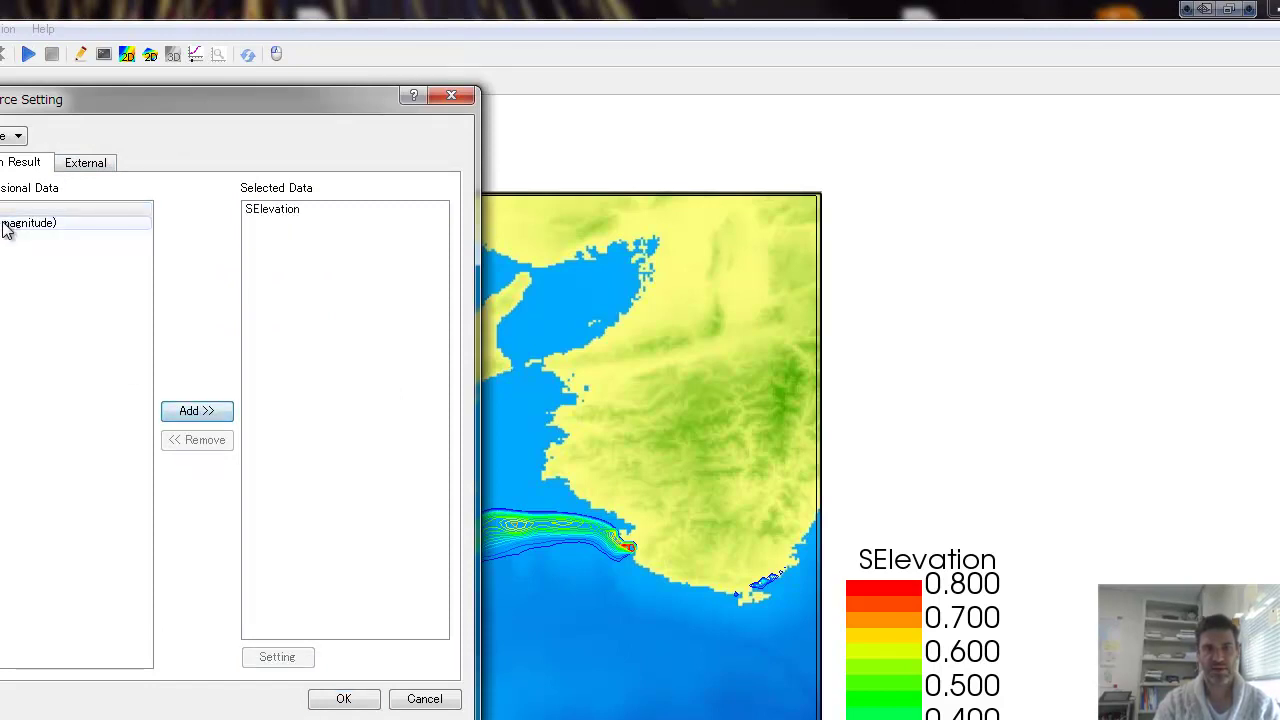
click(197, 412)
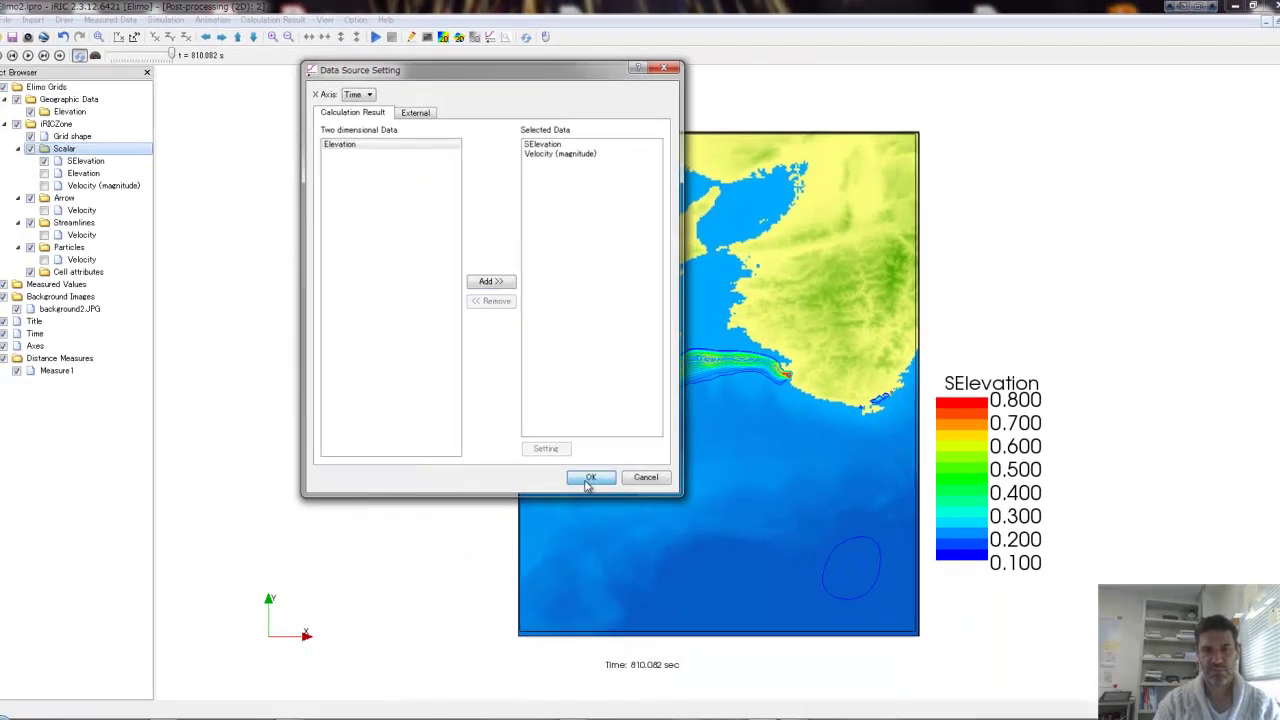
click(590, 478)
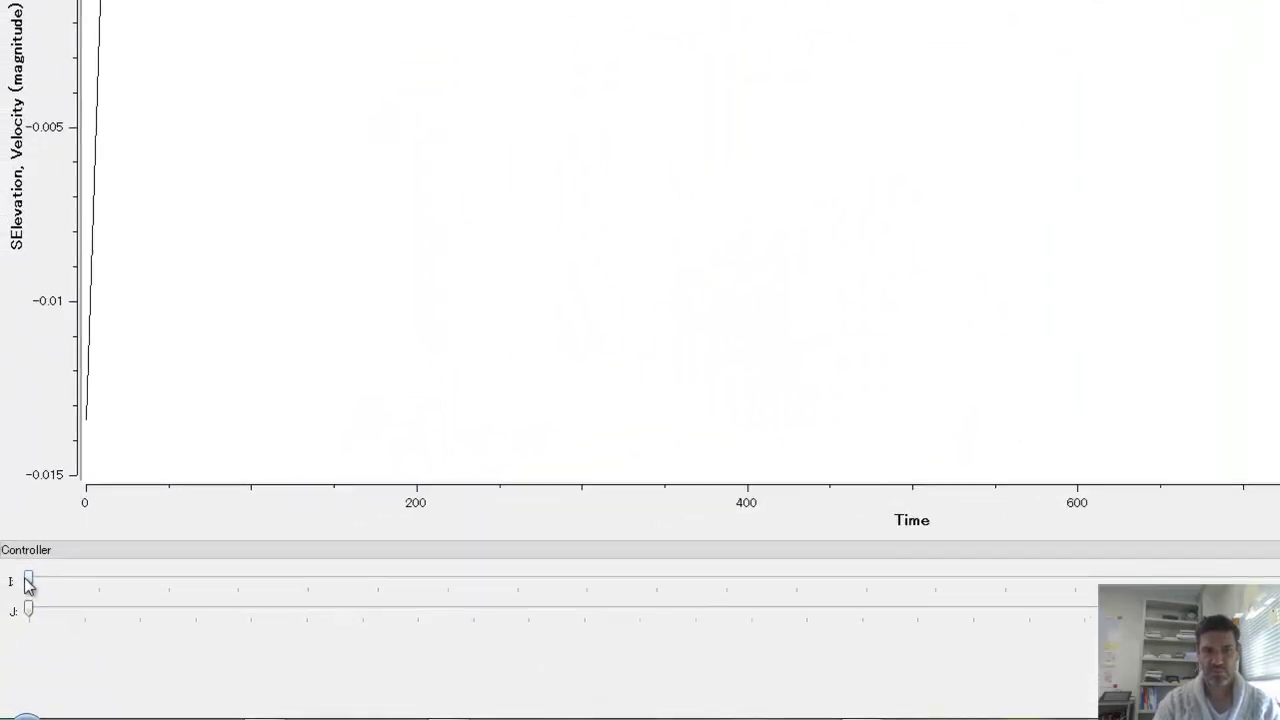
Move the I and J sliders to a grid cell where SElevation peaks near 0.35.
drag(28, 585, 354, 622)
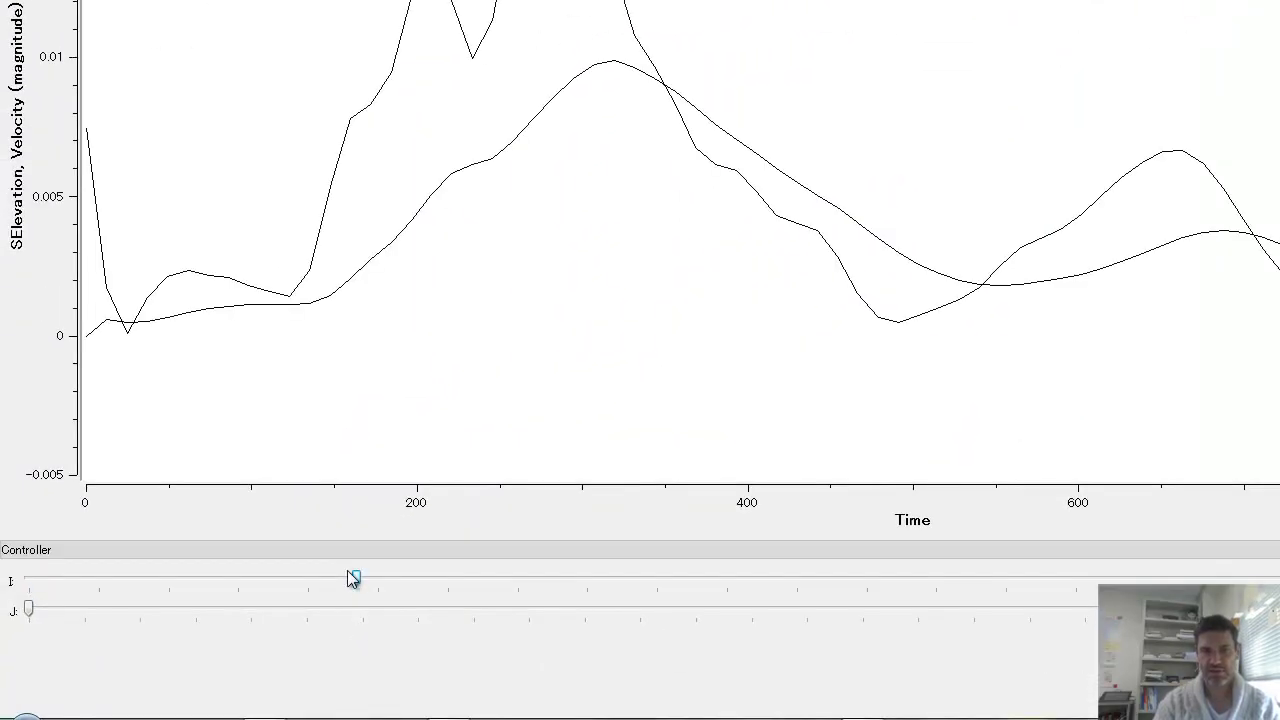
drag(28, 609, 40, 610)
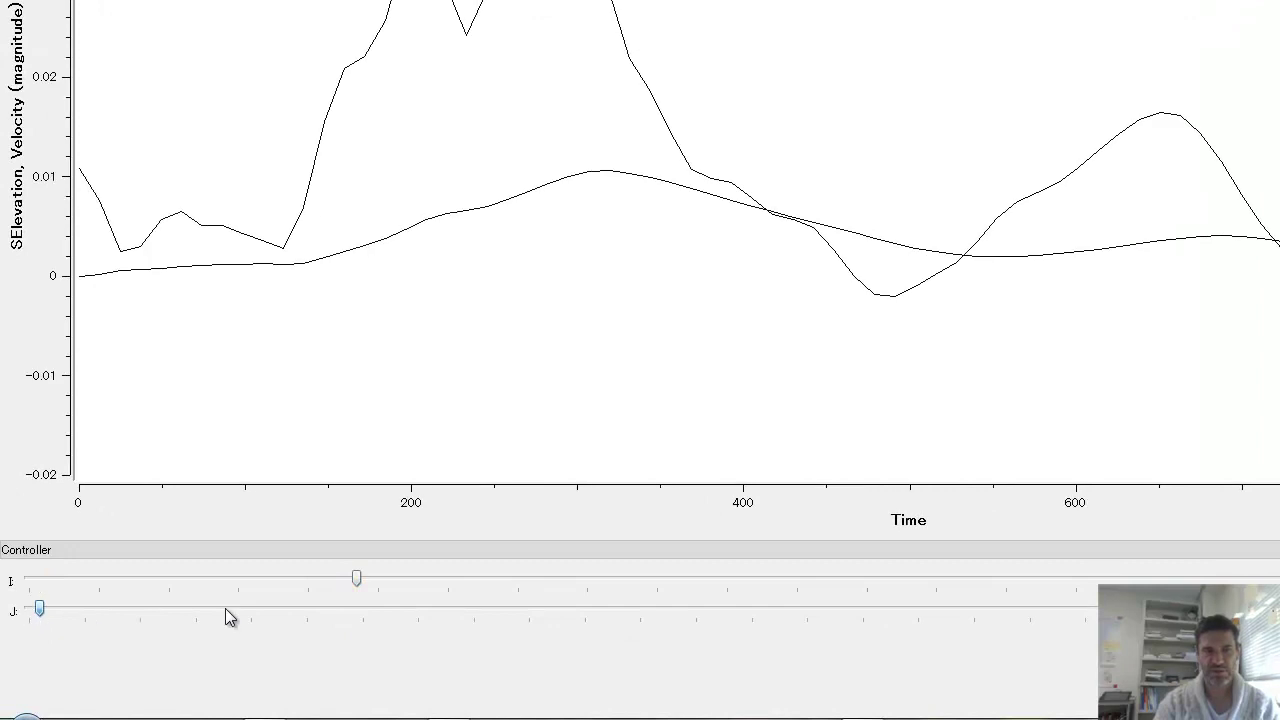
click(228, 612)
drag(229, 615, 385, 619)
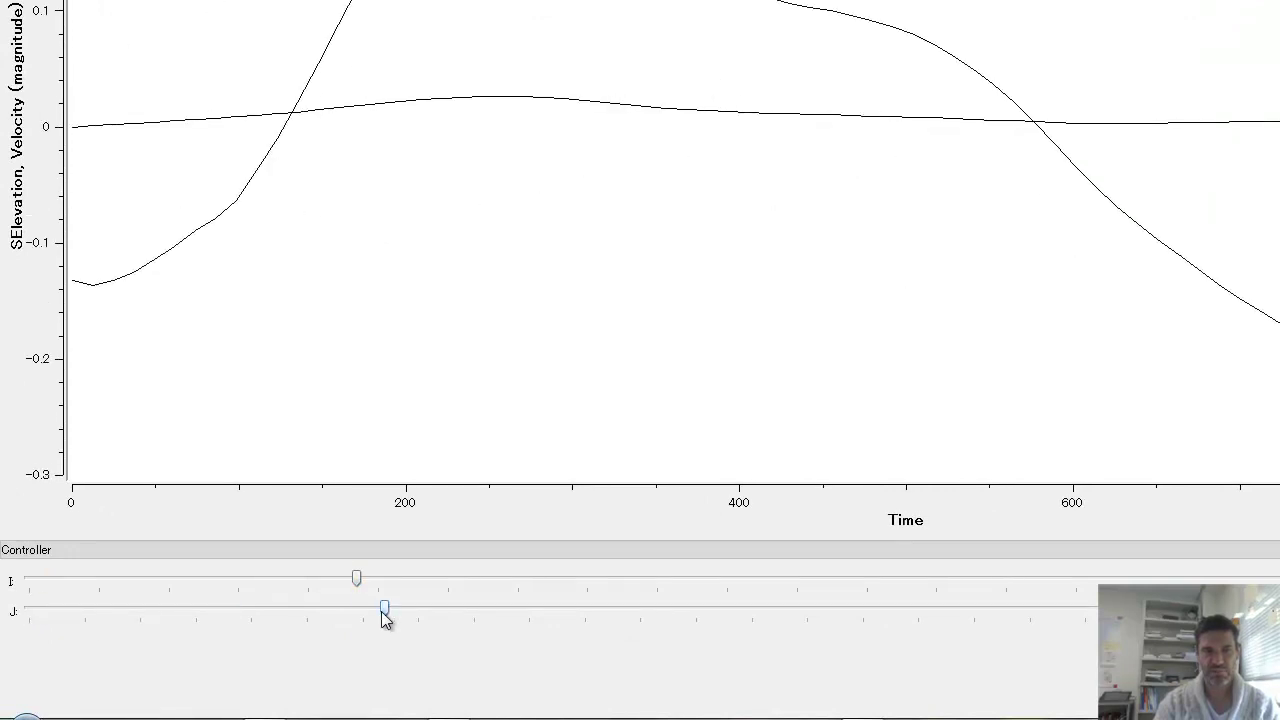
drag(357, 578, 455, 594)
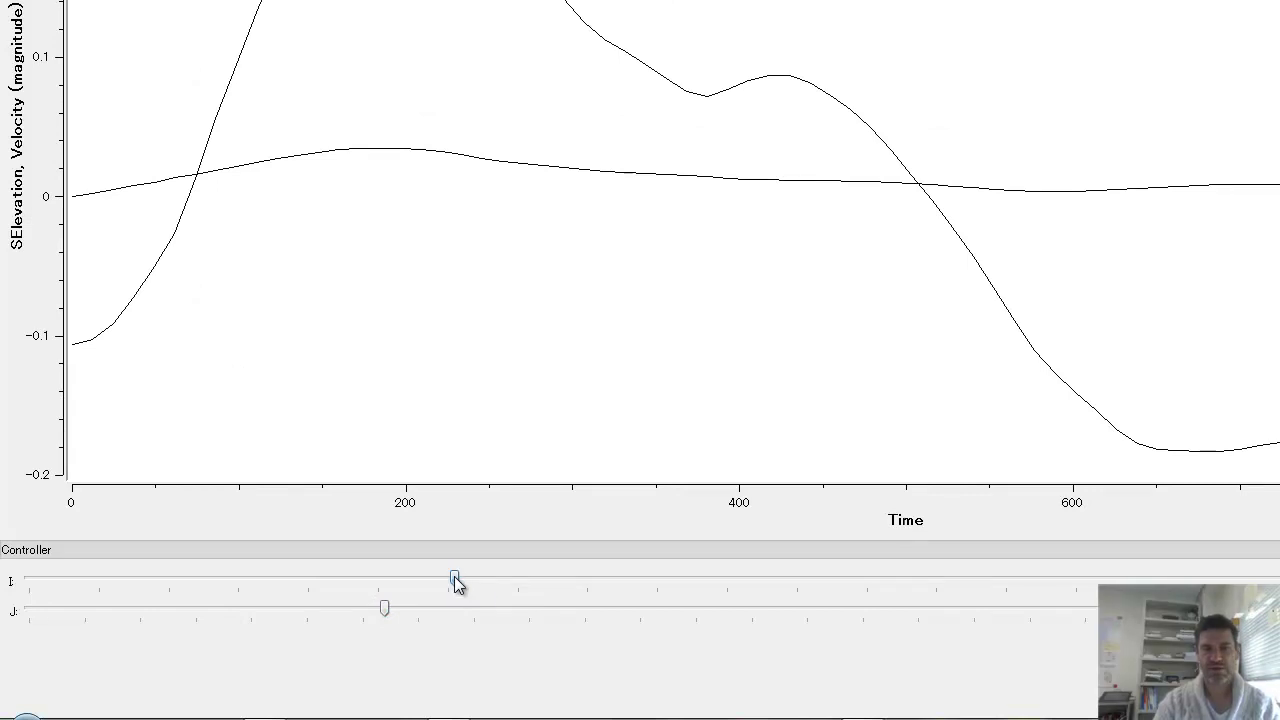
drag(455, 579, 643, 577)
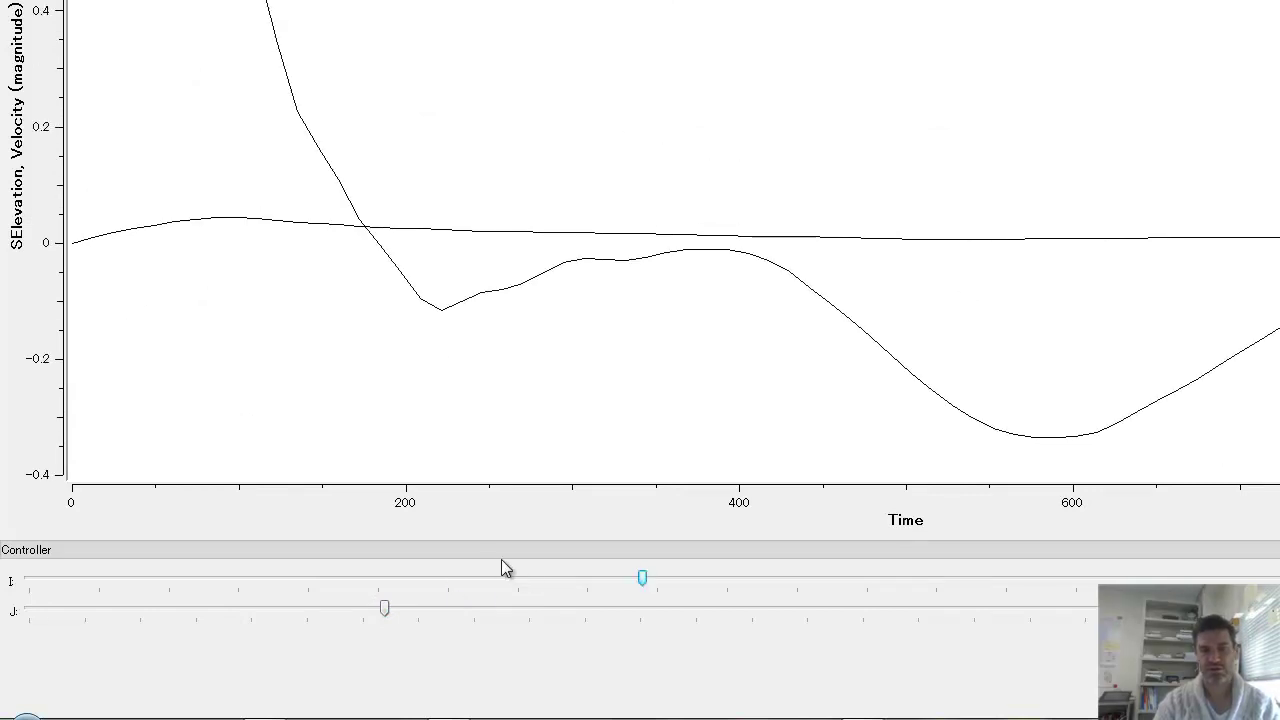
drag(643, 579, 533, 577)
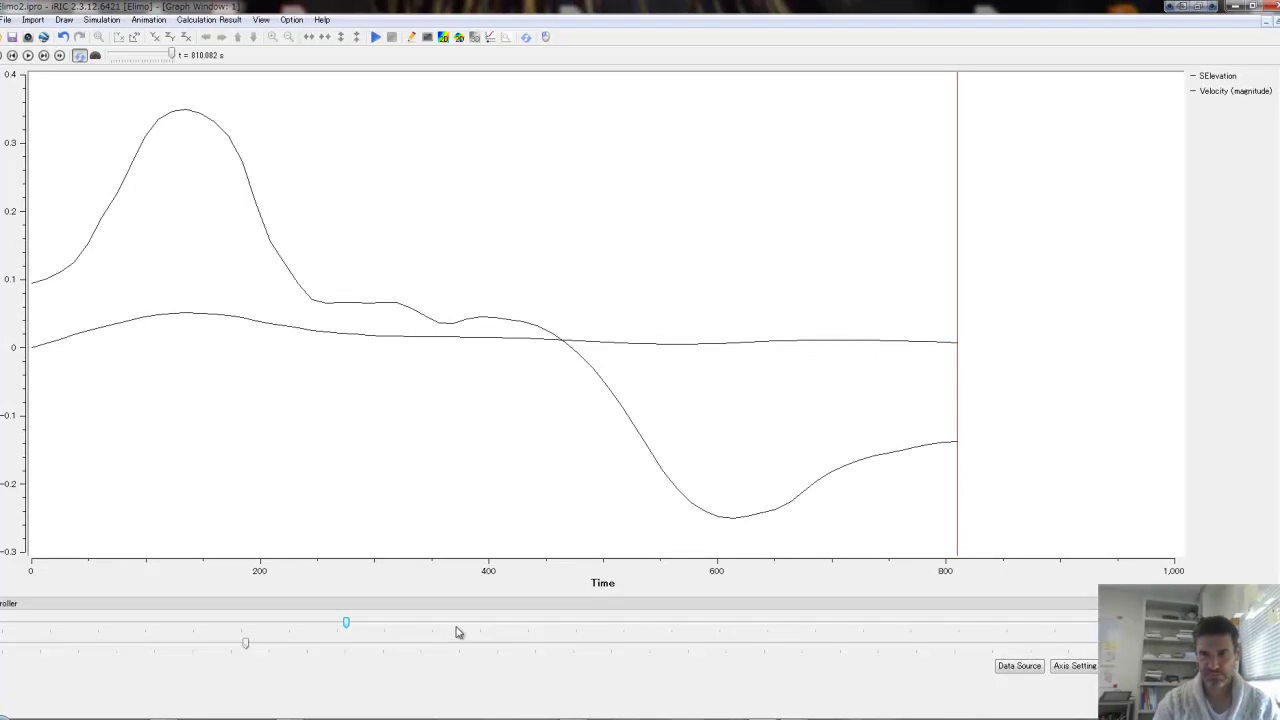
Colour the SElevation curve light blue in the graph's Draw Setting.
click(1140, 665)
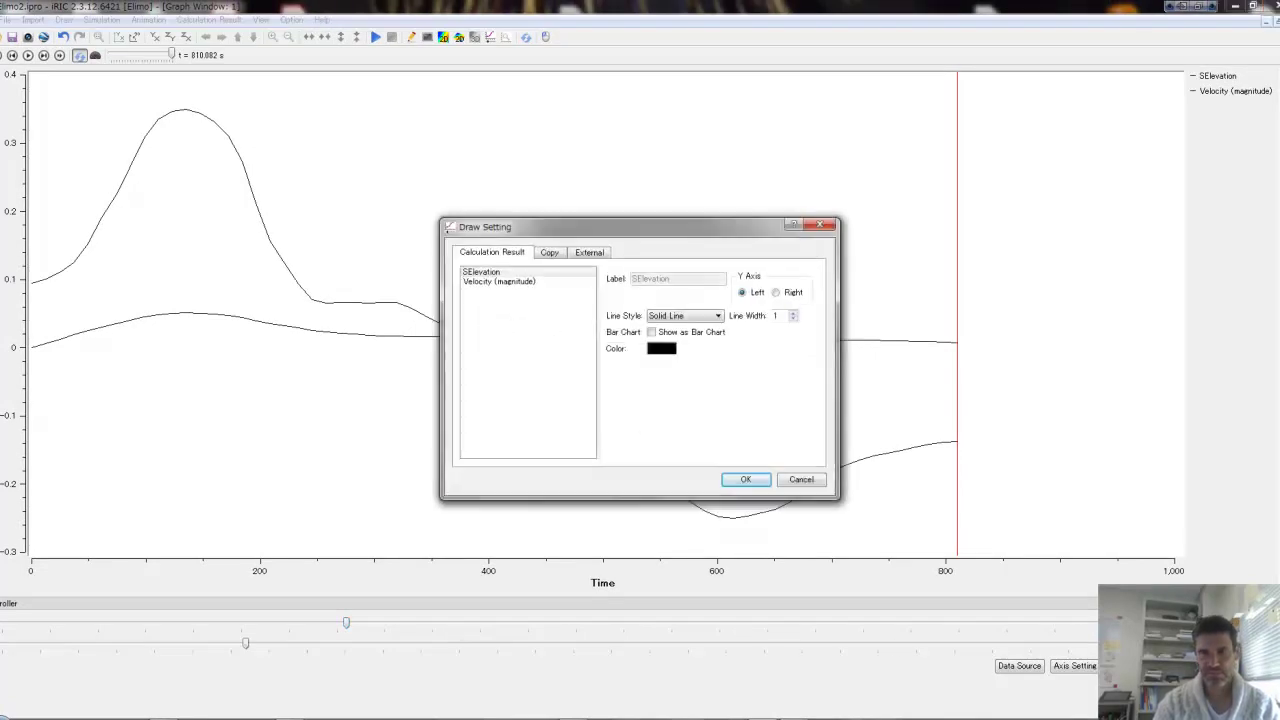
click(500, 276)
click(668, 350)
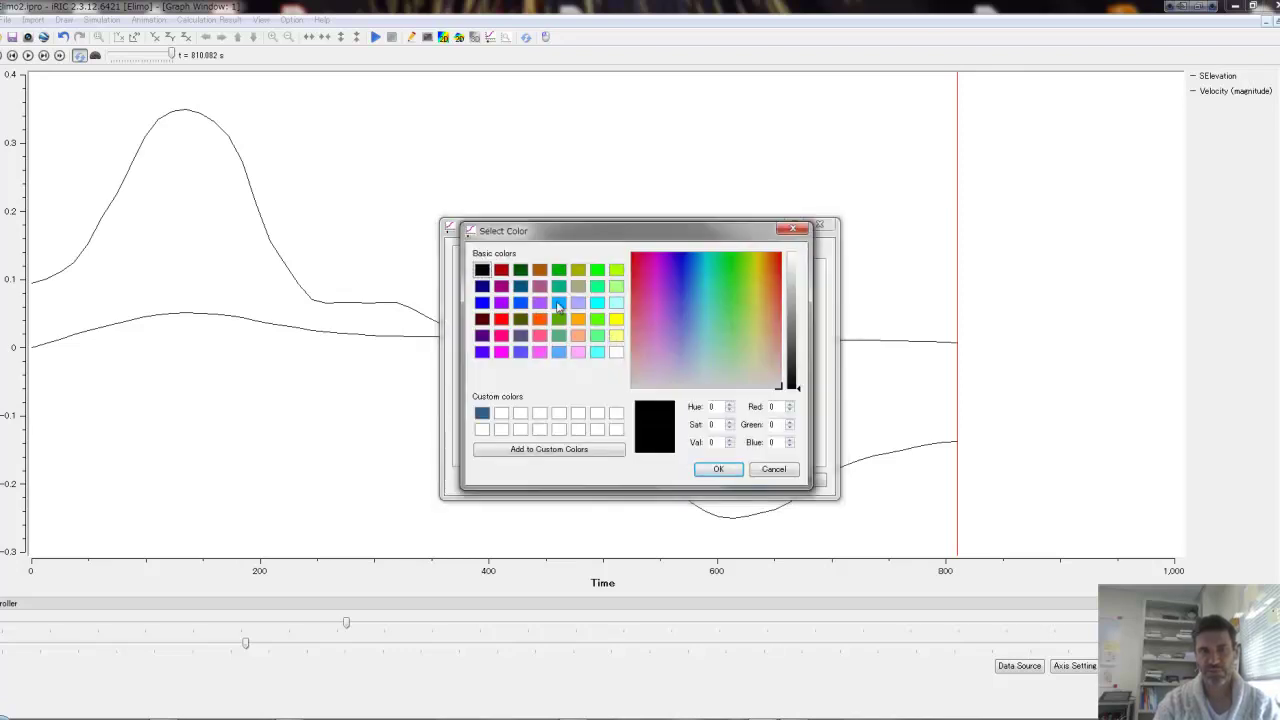
click(557, 303)
click(718, 469)
Colour the Velocity (magnitude) curve red, apply the colours, and close the graph window.
click(506, 284)
click(665, 350)
click(501, 318)
click(718, 469)
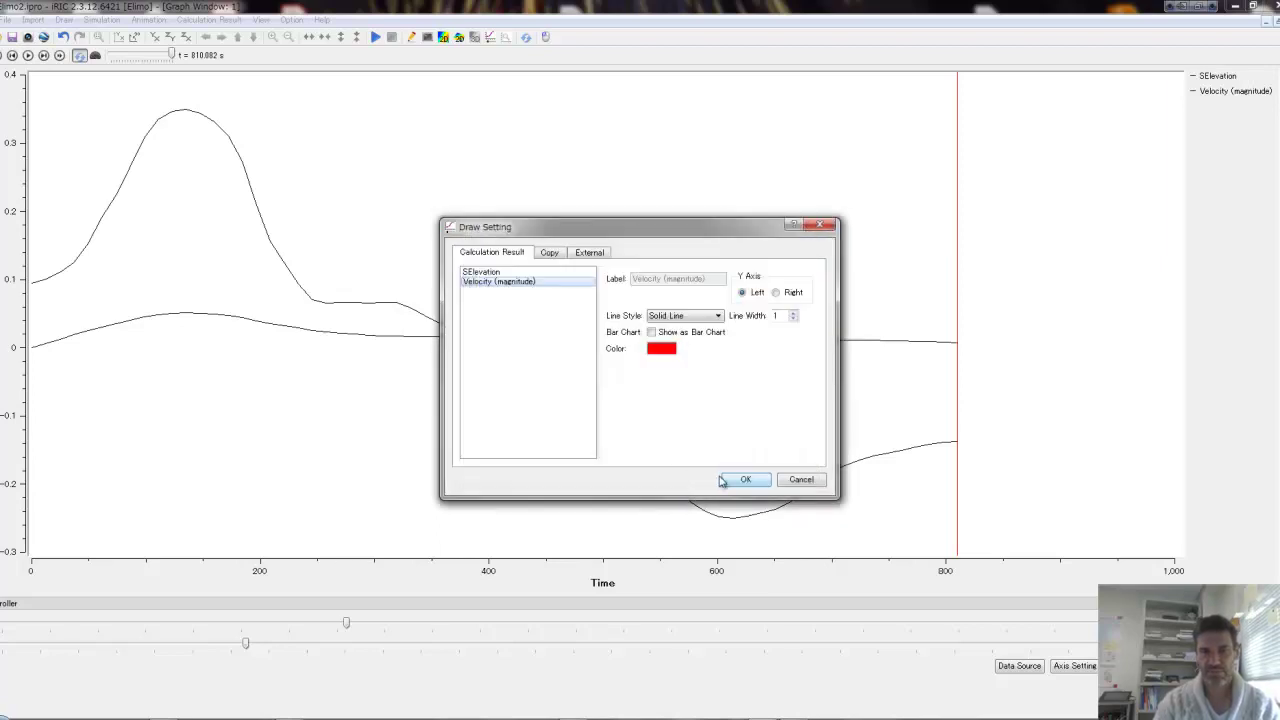
click(737, 479)
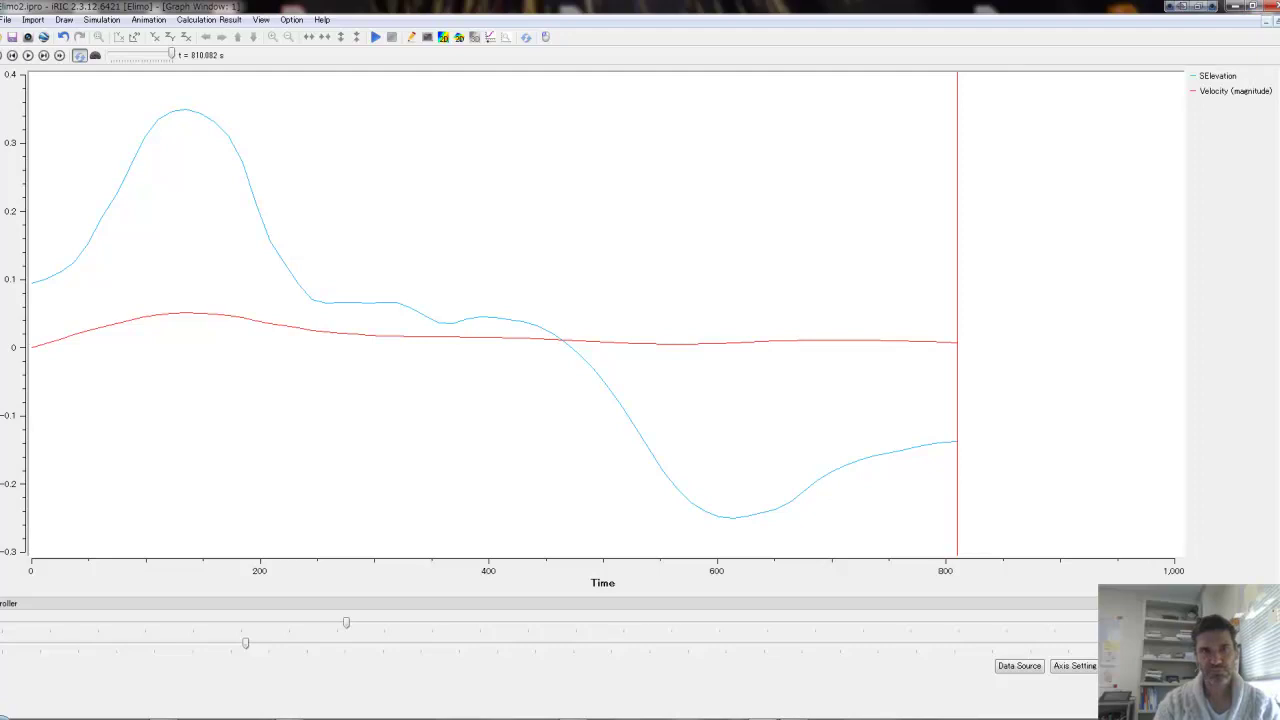
click(1211, 6)
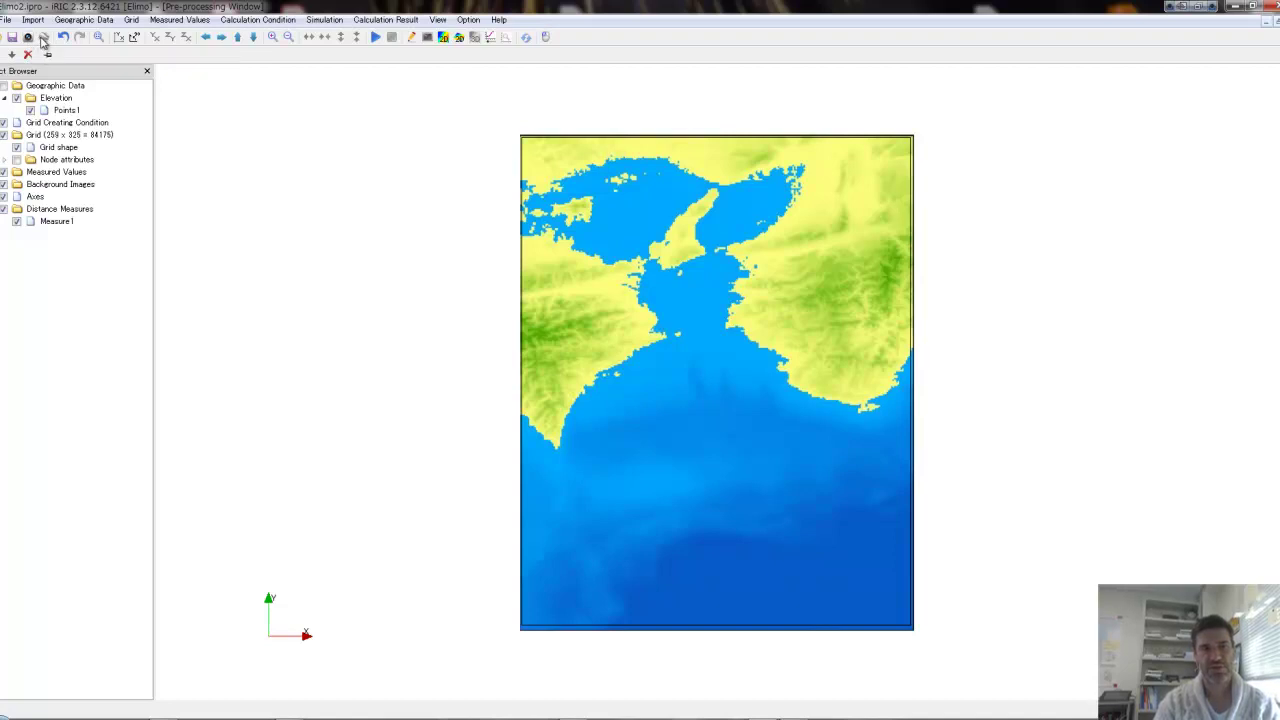
Maximize the 2D results view at 748.712 s and start the Continuous Snapshot wizard.
click(1268, 22)
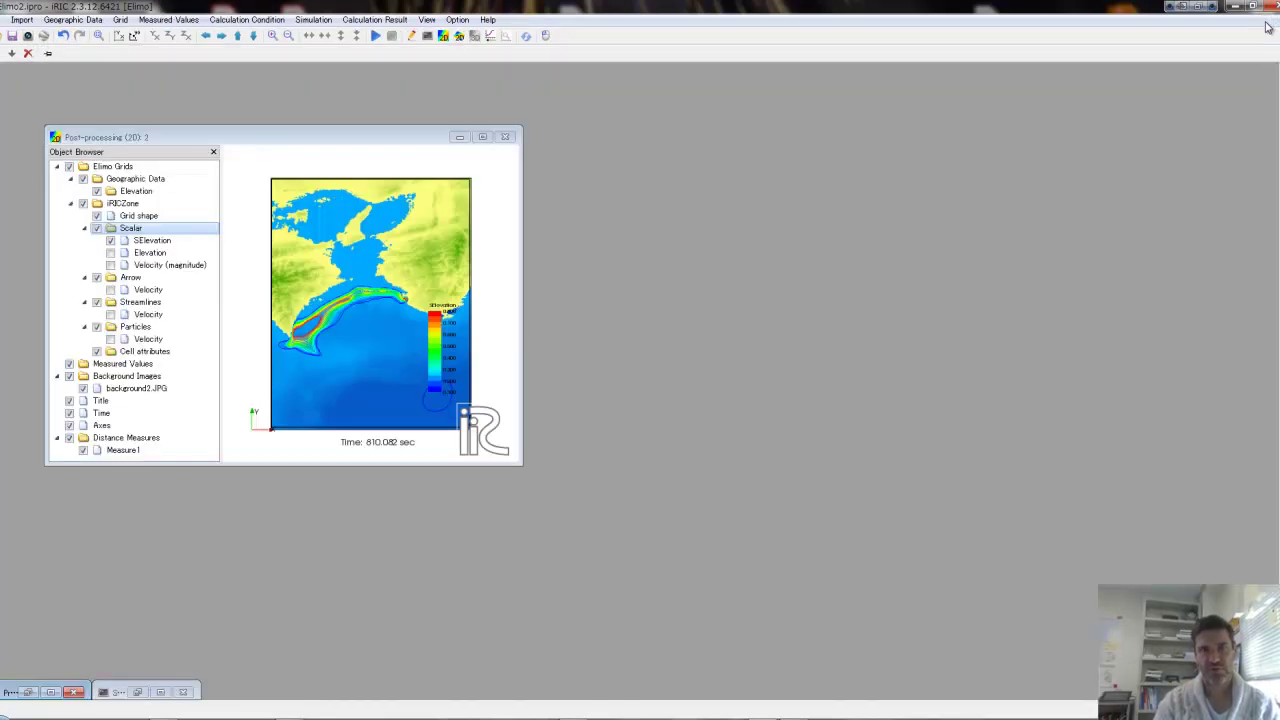
click(481, 137)
drag(170, 56, 136, 56)
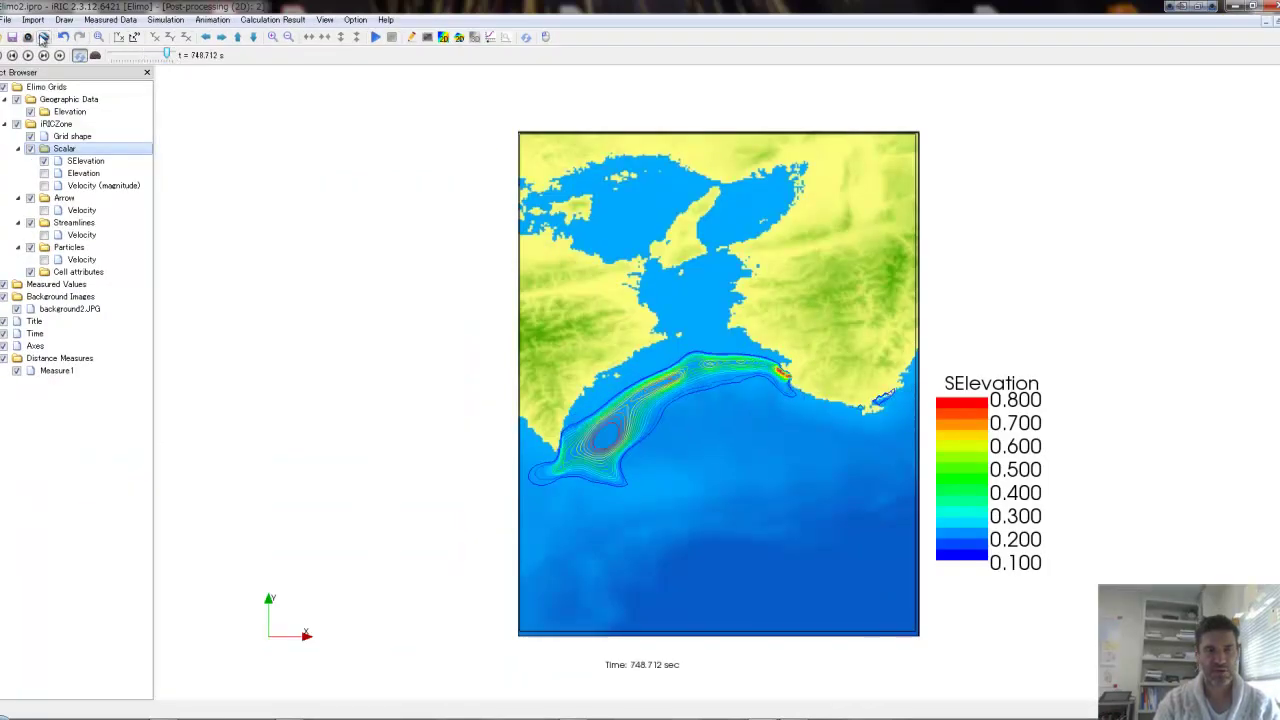
click(43, 37)
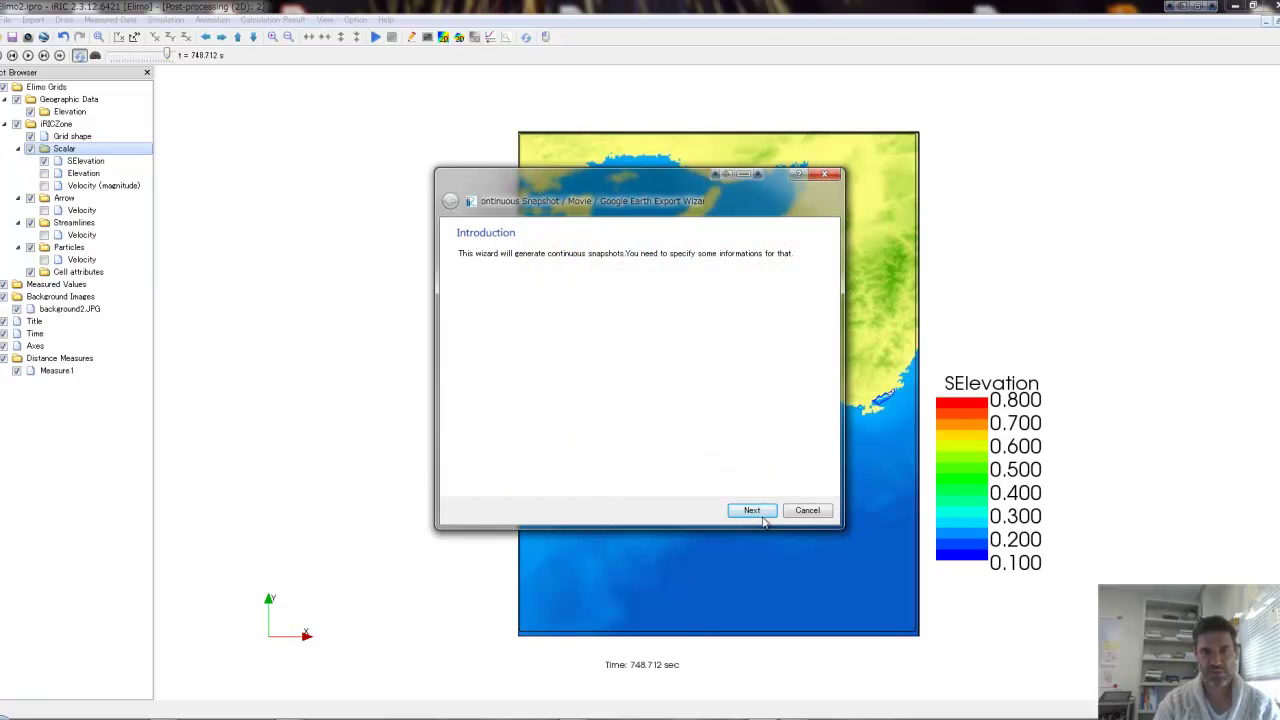
click(759, 515)
click(759, 515)
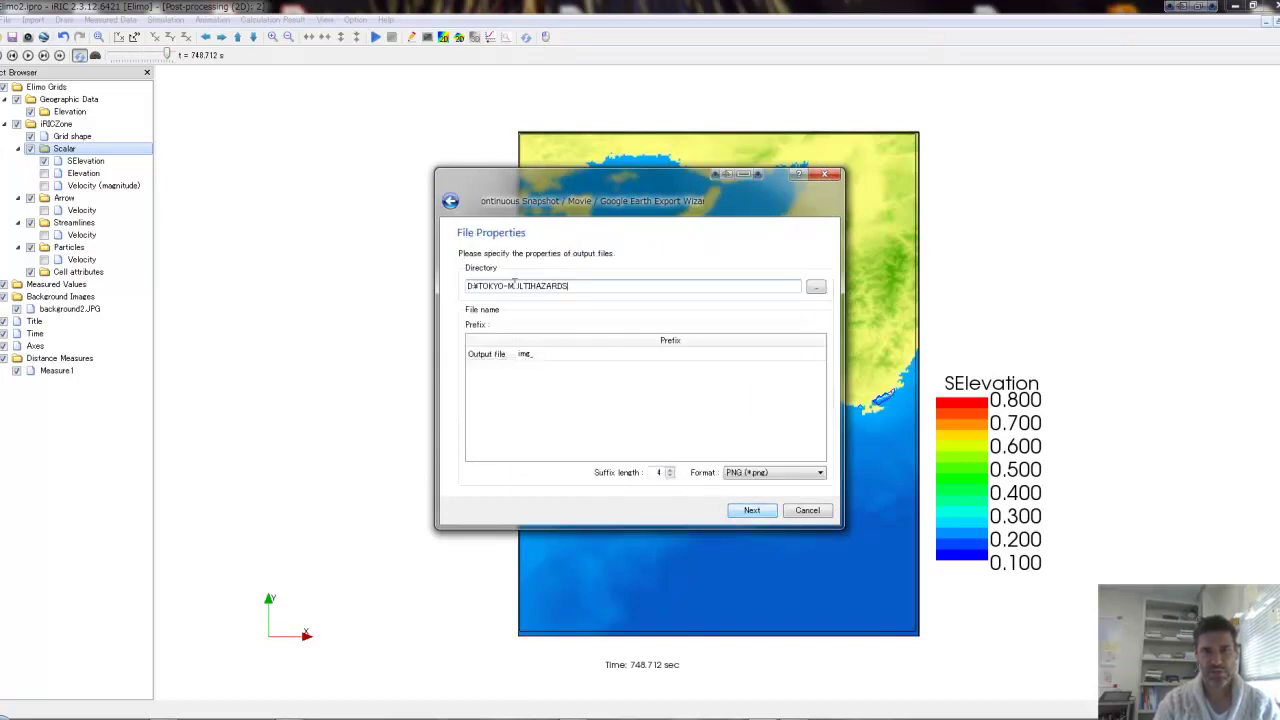
Create a new 'results' folder inside ProjectElimo and use it as the output directory.
click(816, 287)
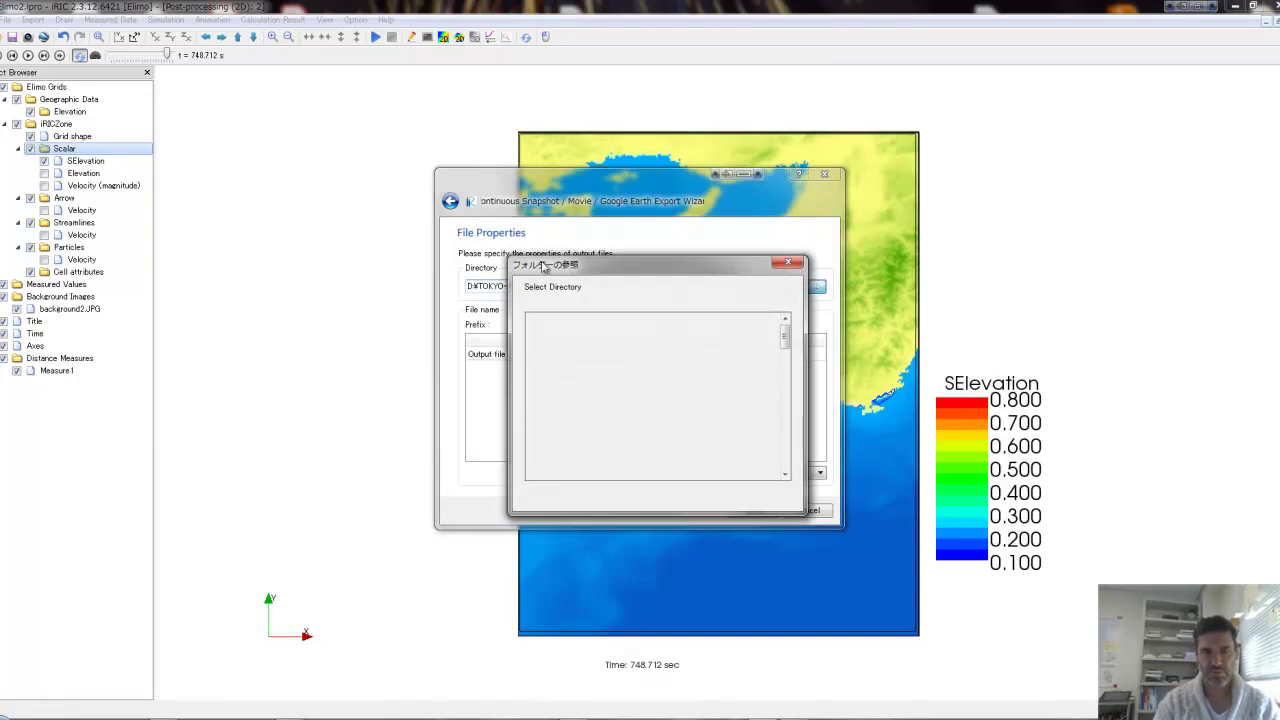
drag(787, 352, 787, 385)
drag(786, 397, 786, 345)
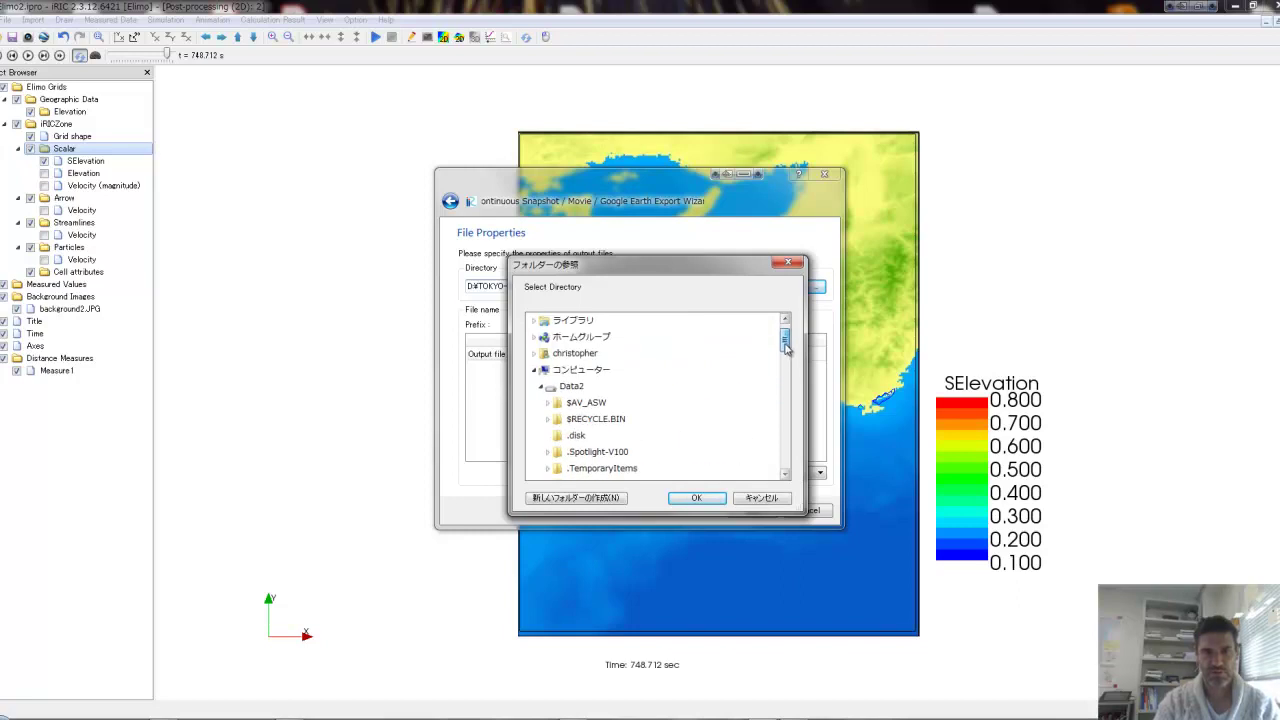
click(541, 386)
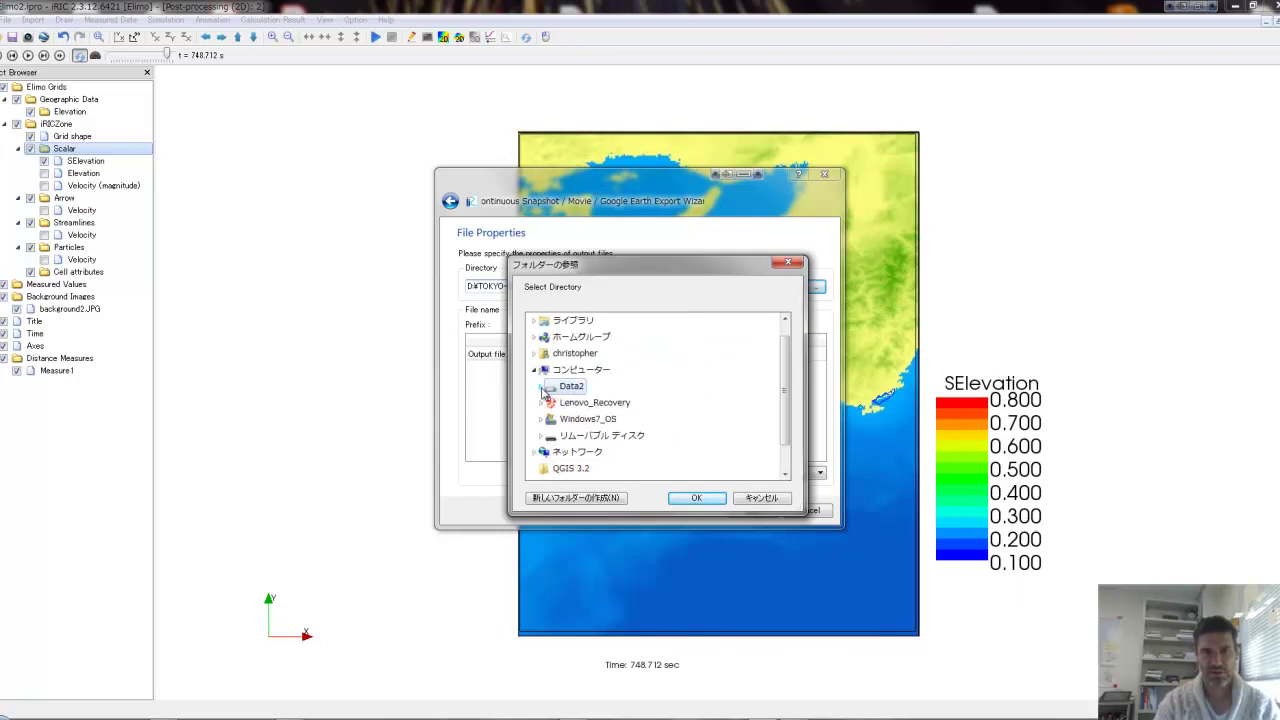
click(591, 435)
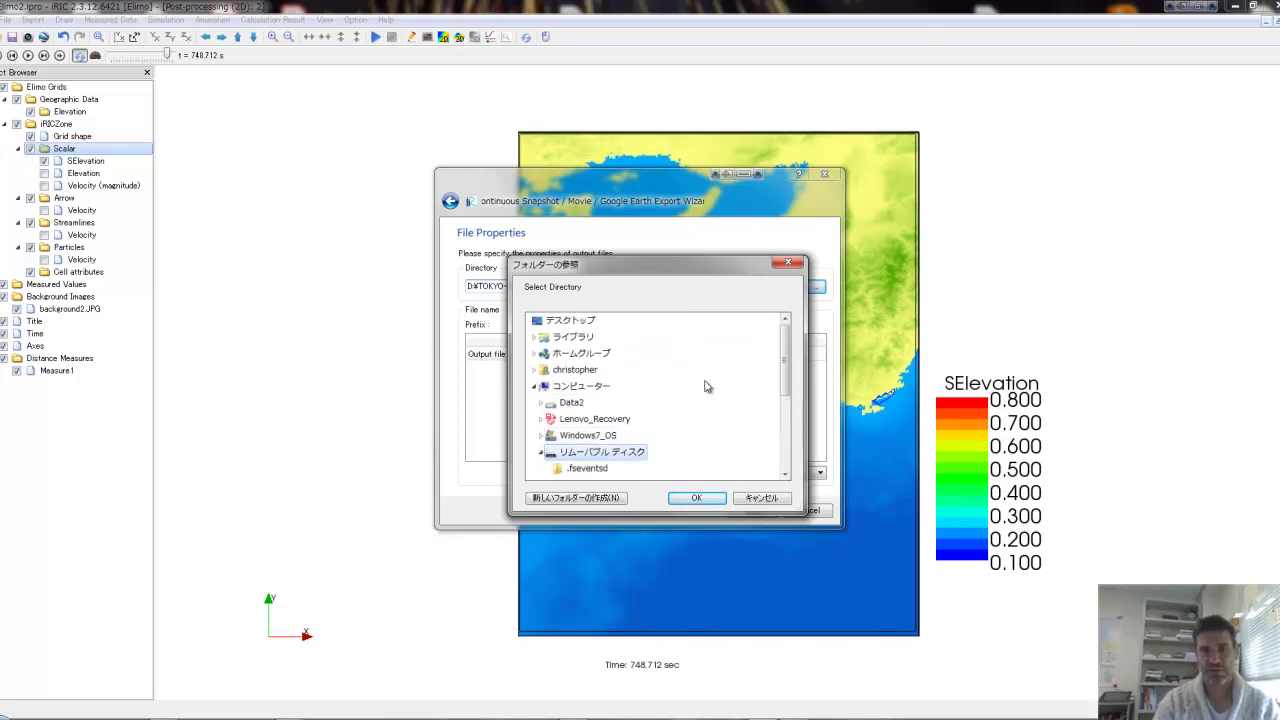
scroll(785, 358, down, 2)
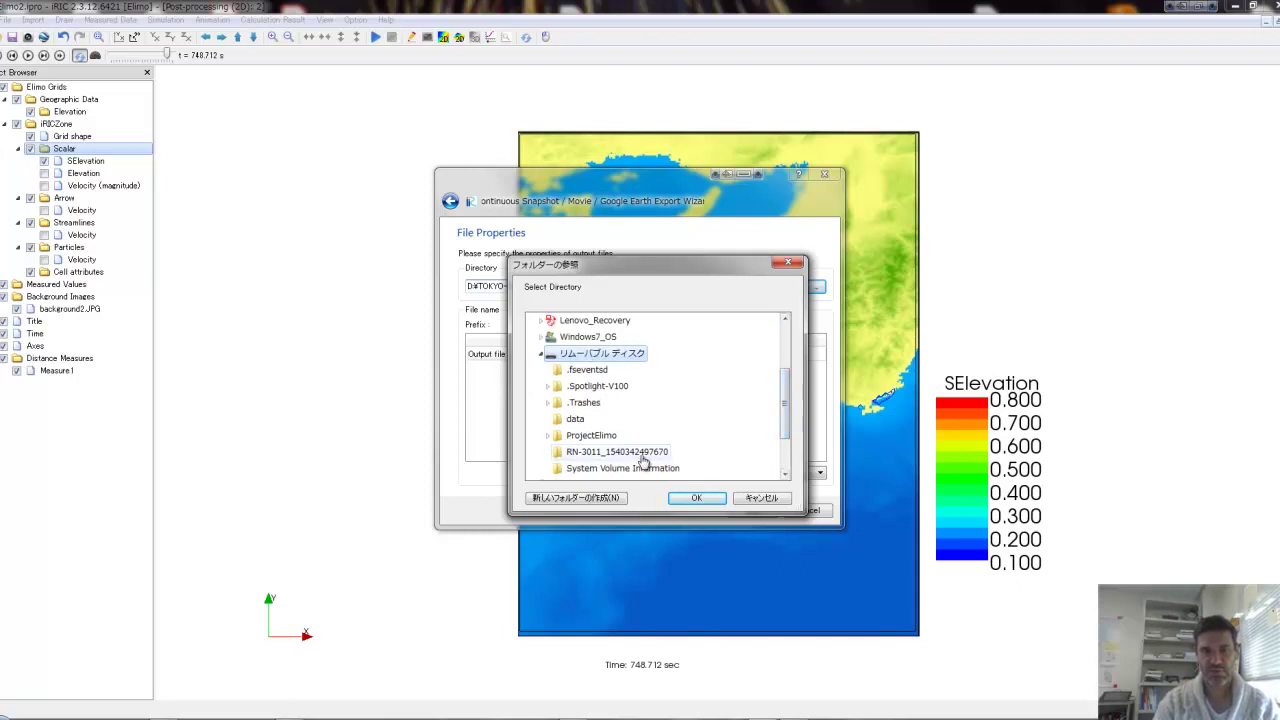
click(600, 440)
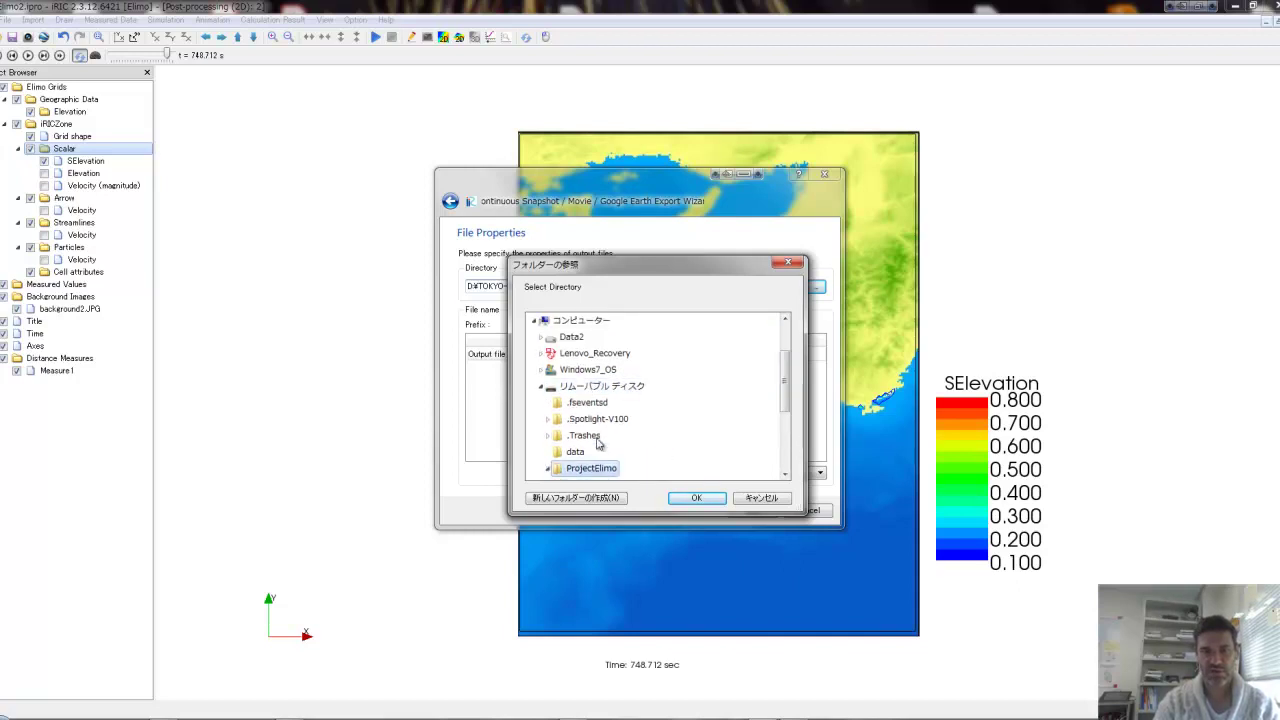
click(568, 505)
text(results)
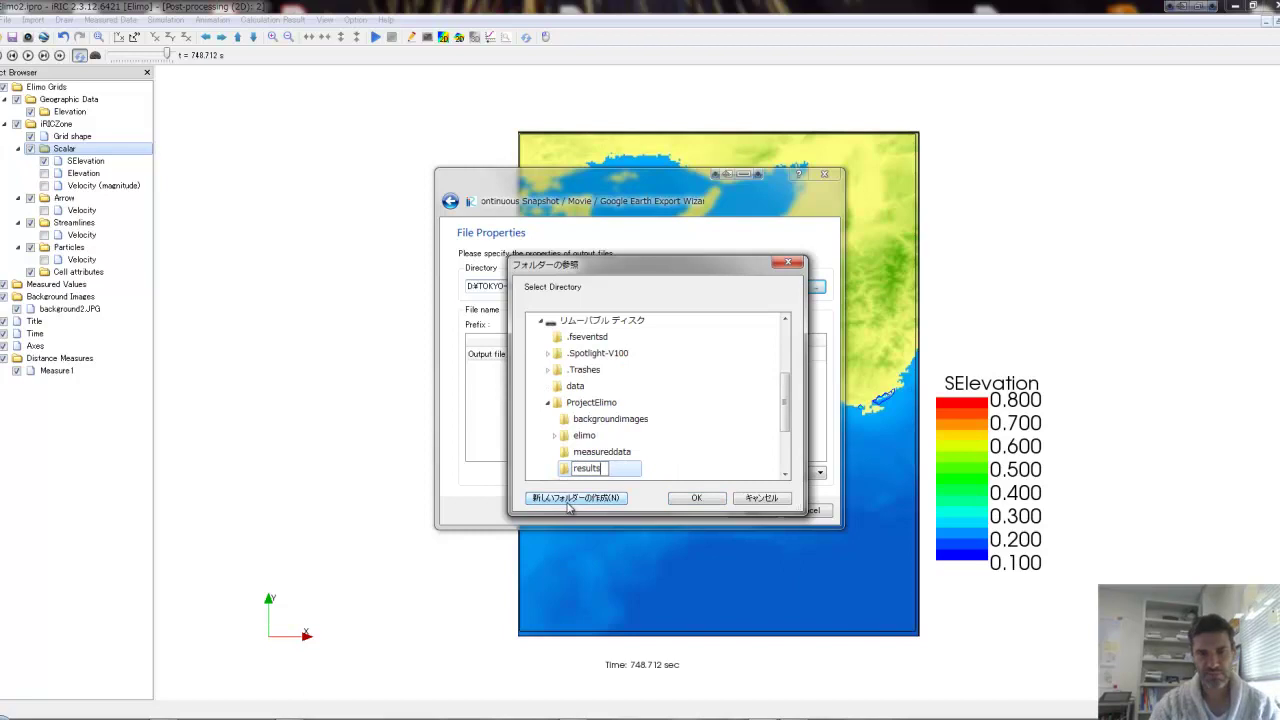
click(694, 498)
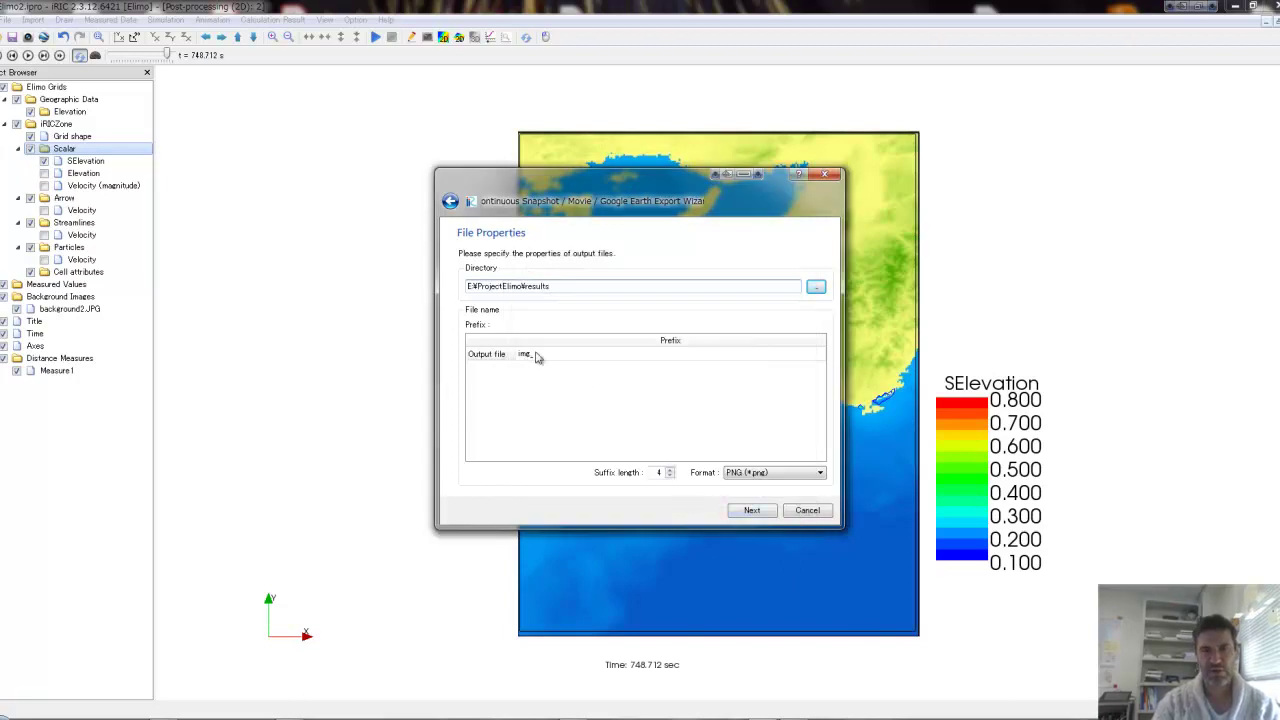
Enable movie file output with a movie length of 20 seconds.
click(751, 511)
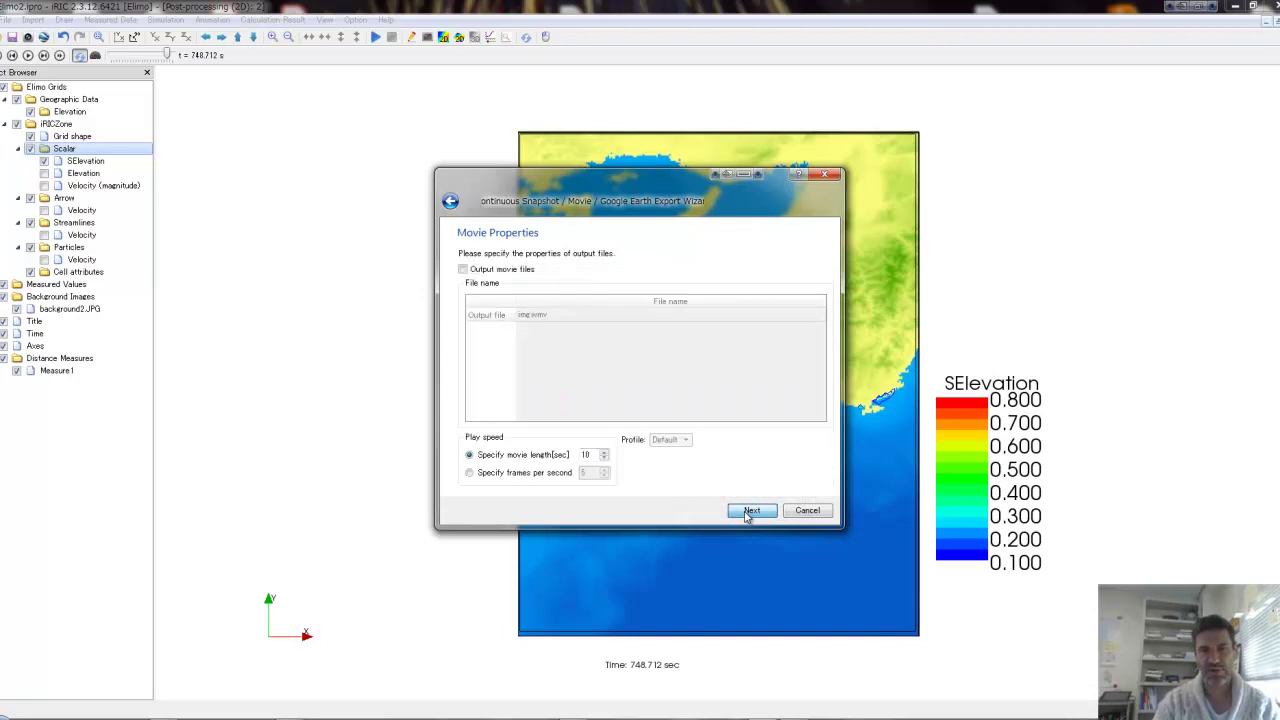
click(463, 270)
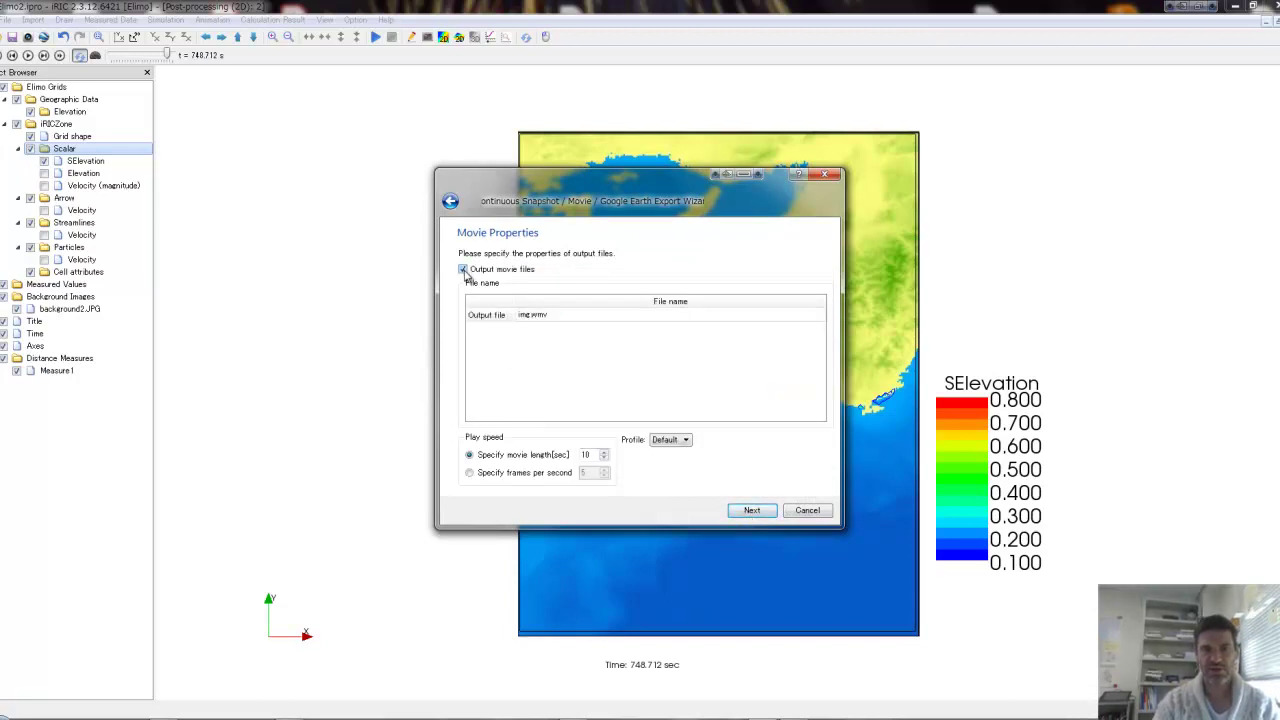
drag(594, 455, 550, 457)
text(20)
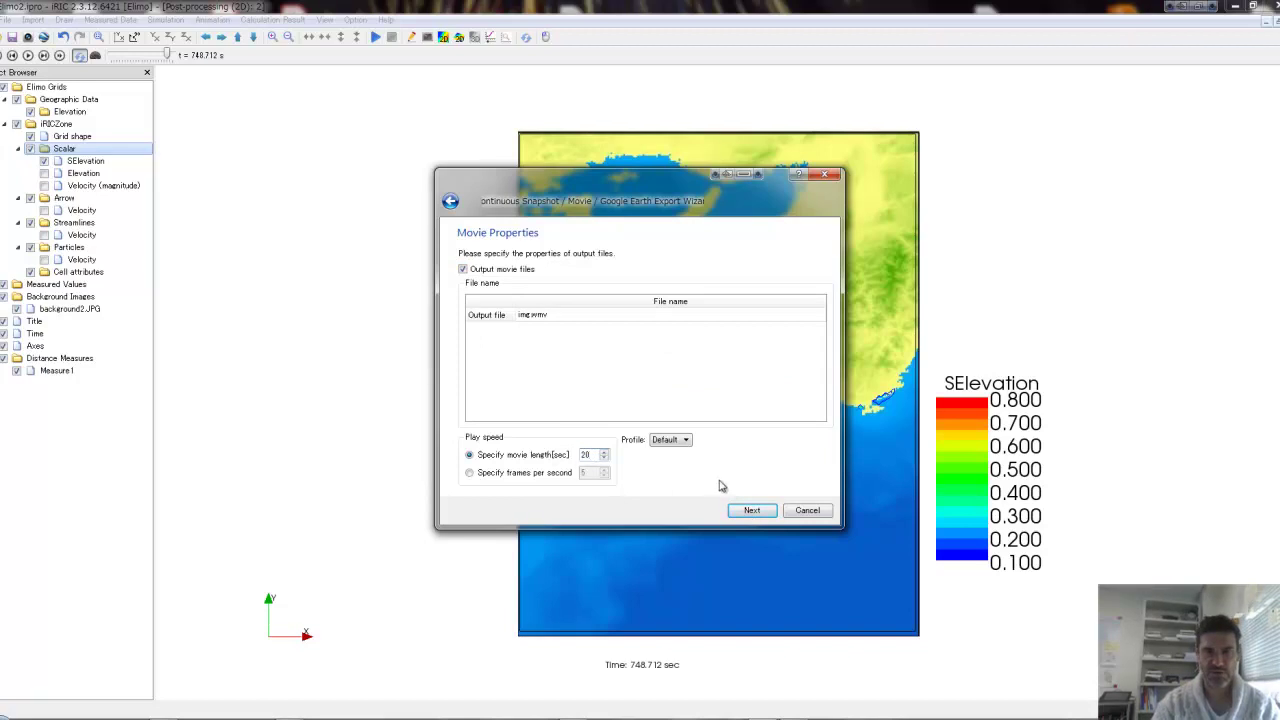
Keep all timesteps, skip Google Earth output, and start saving the export.
click(751, 511)
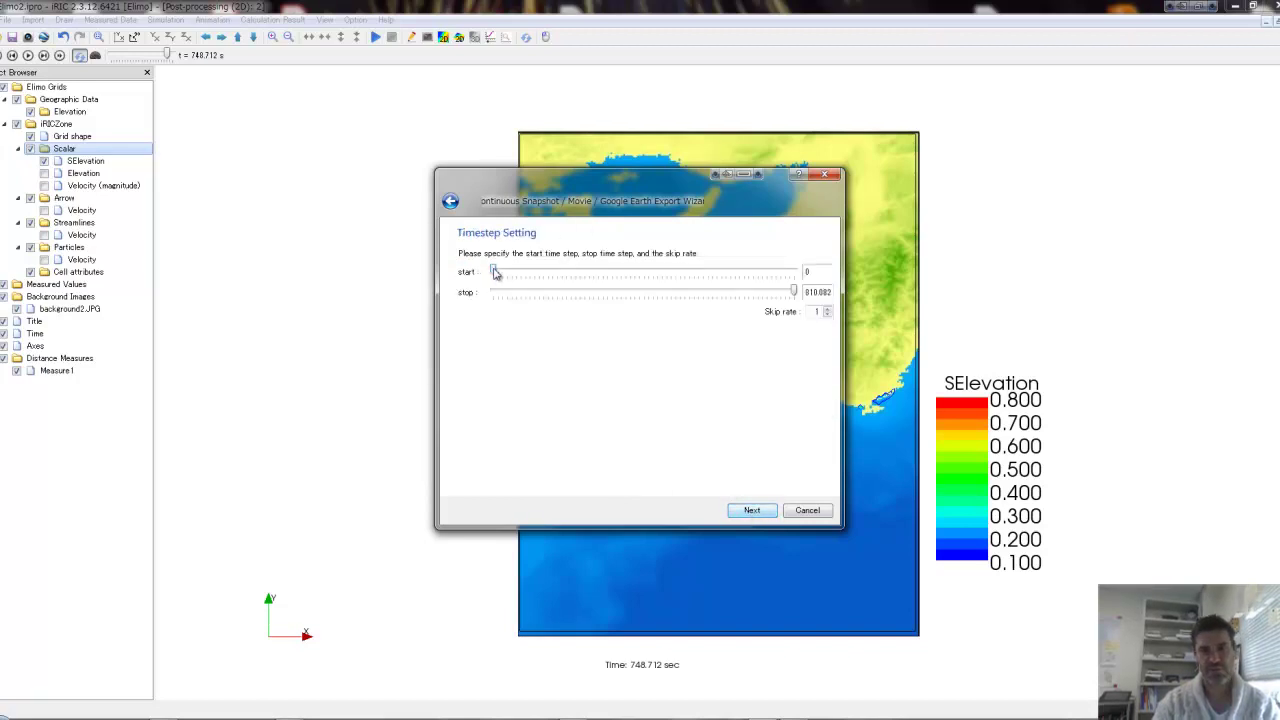
click(751, 512)
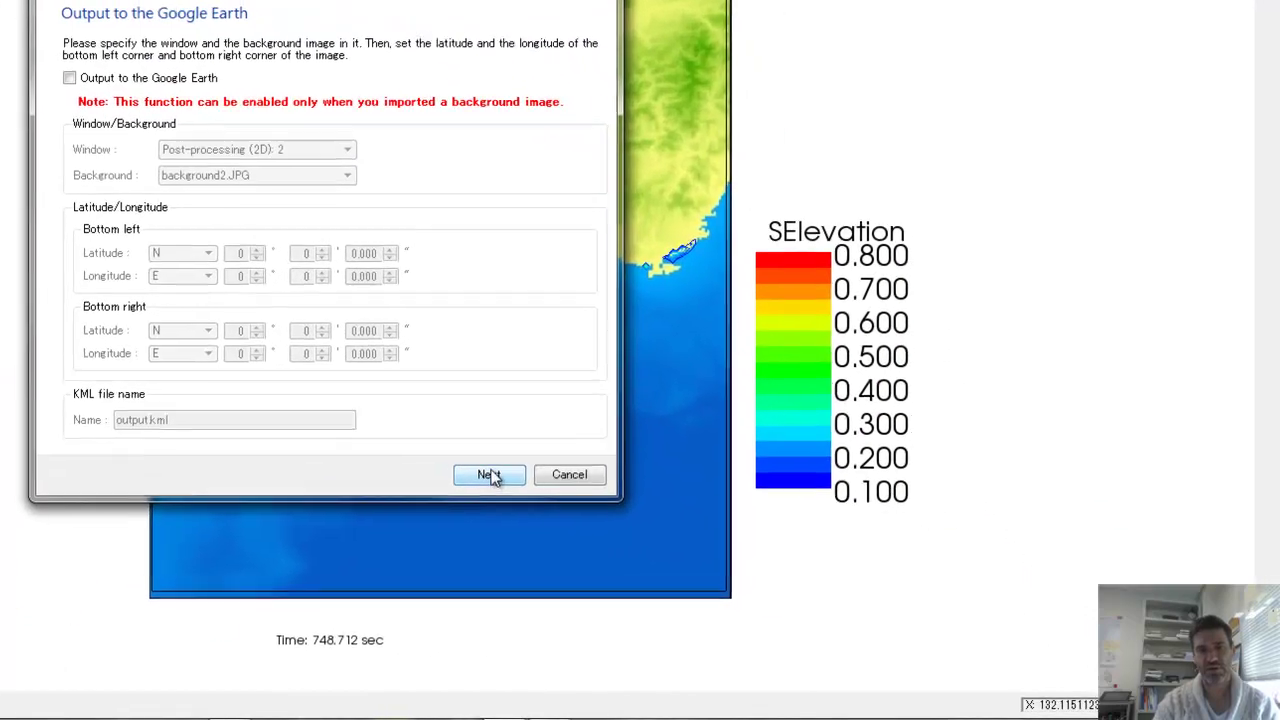
click(489, 475)
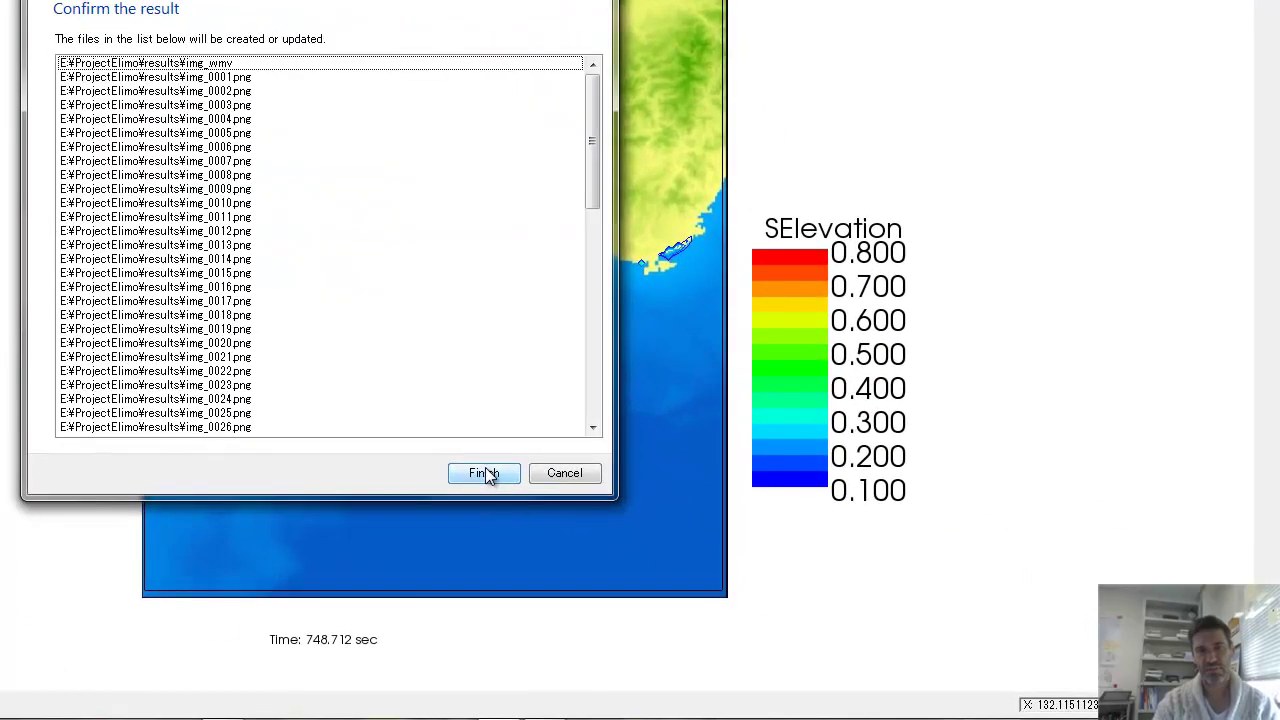
click(489, 475)
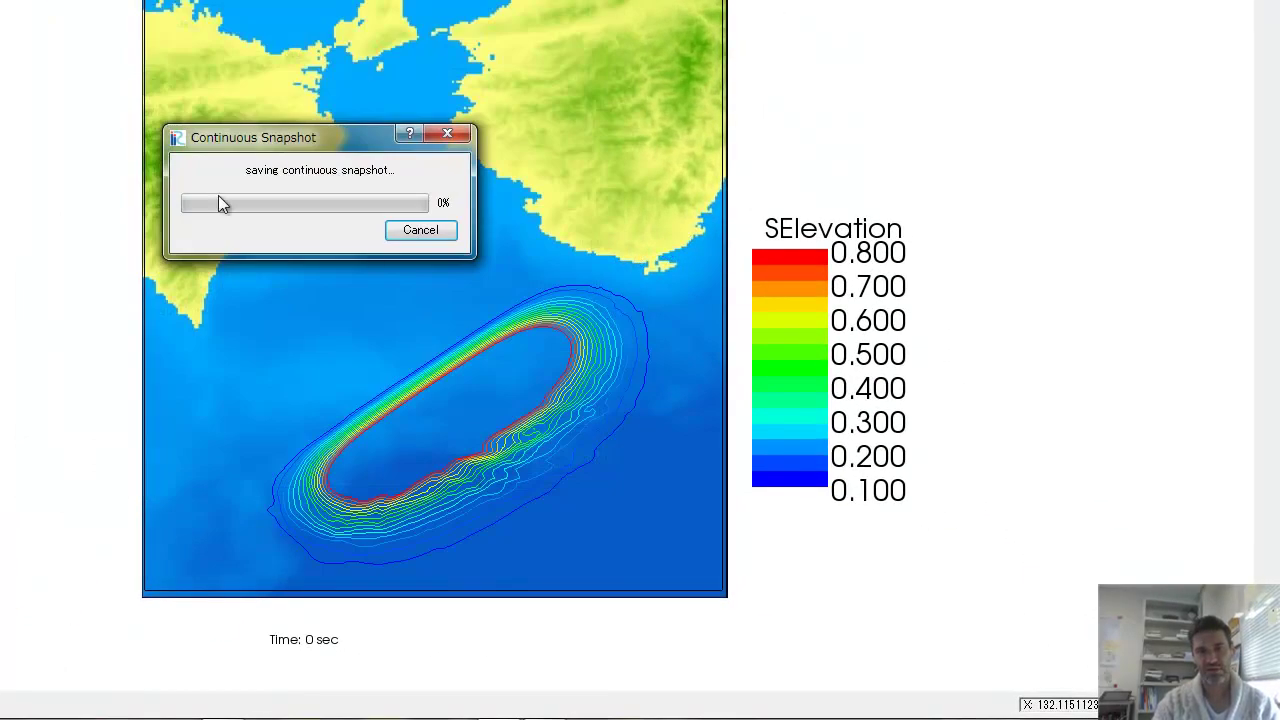
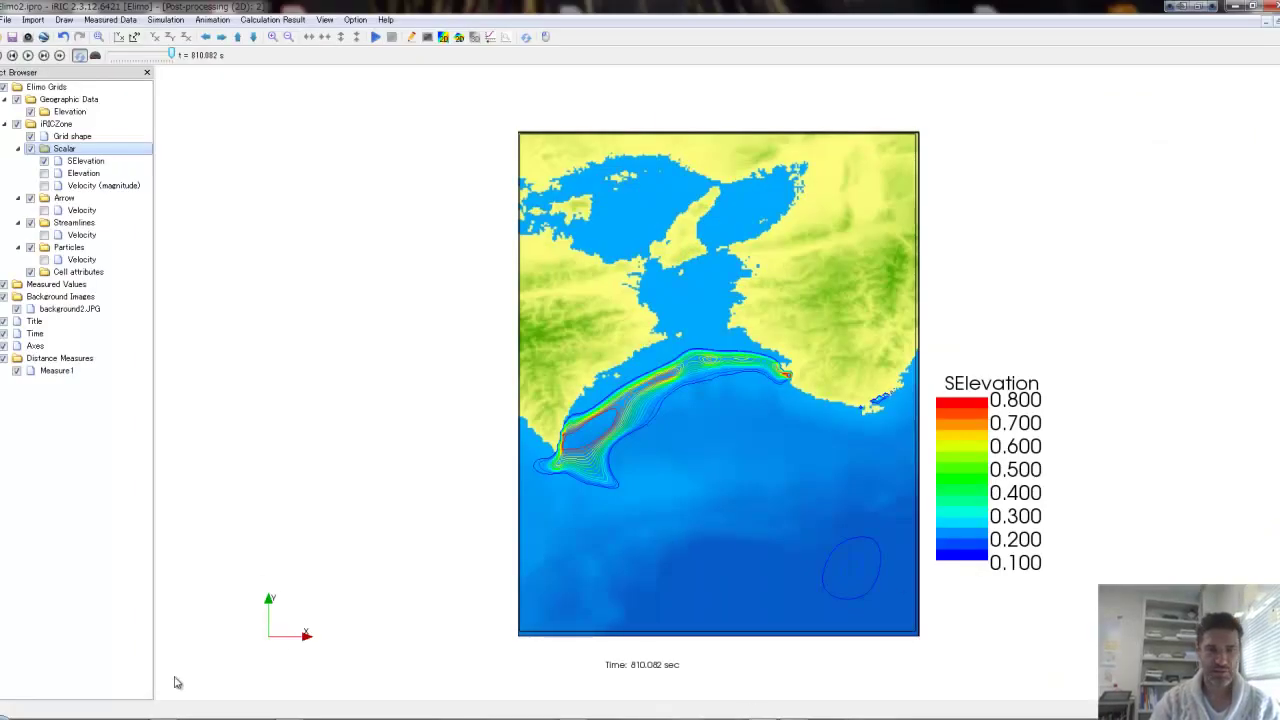
Browse the removable disk to ProjectElimo's results folder and select img_0001.png.
key(super+e)
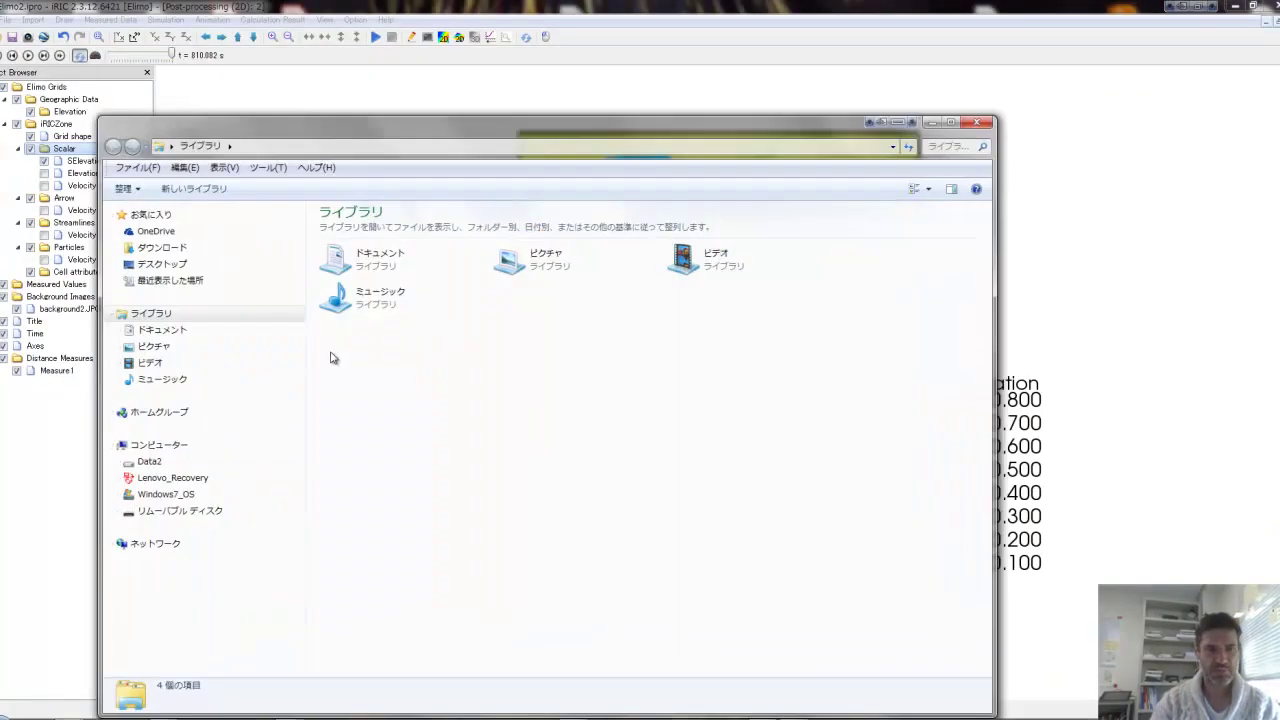
click(148, 514)
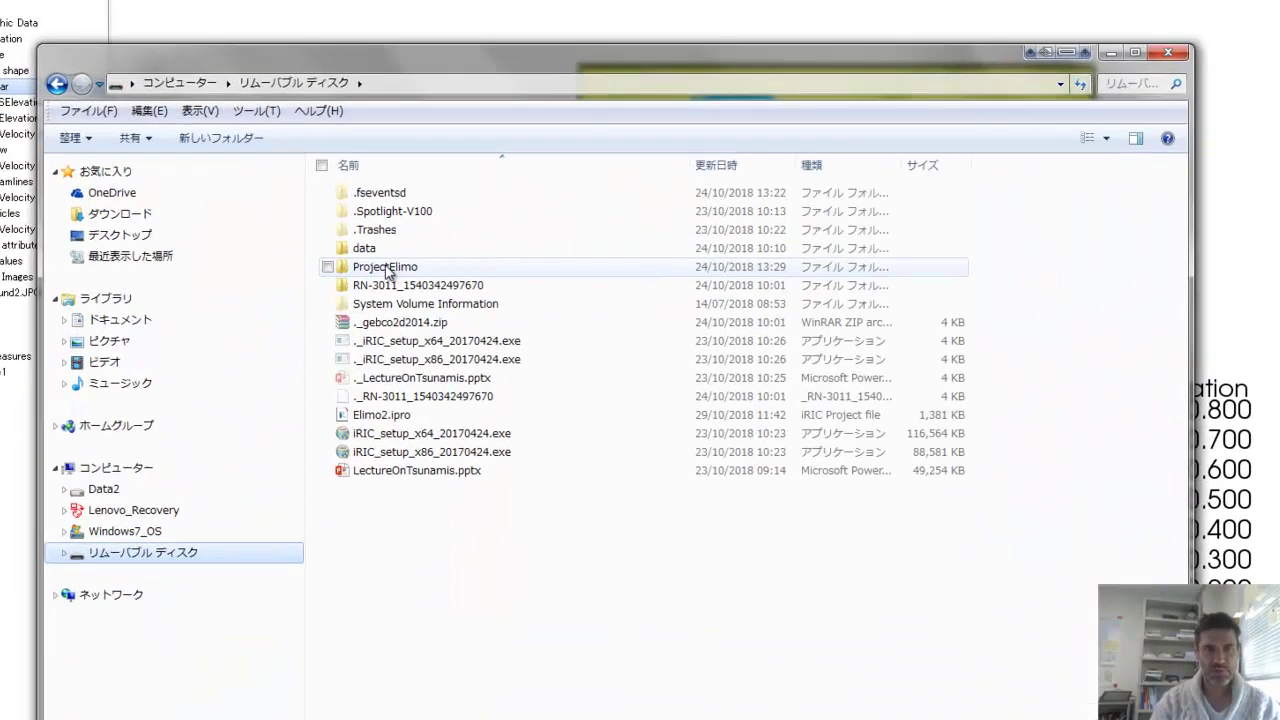
double_click(387, 268)
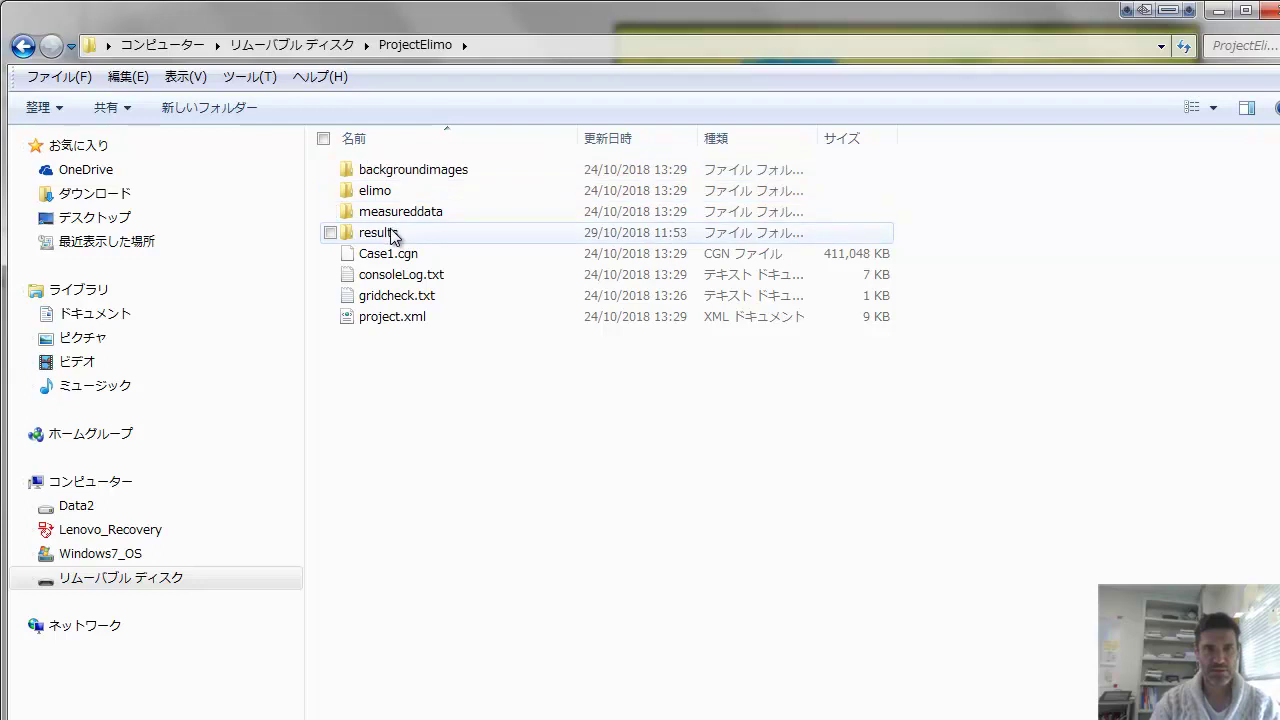
double_click(386, 212)
key(alt+Left)
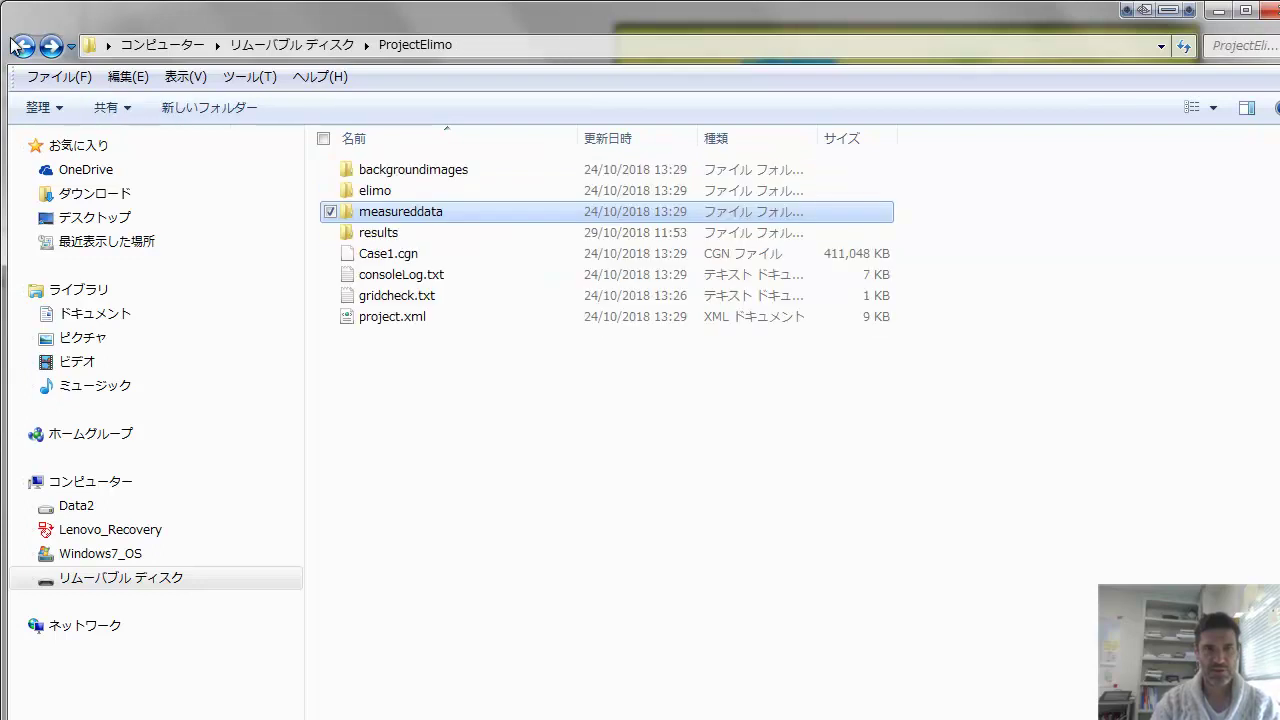
double_click(378, 234)
click(392, 190)
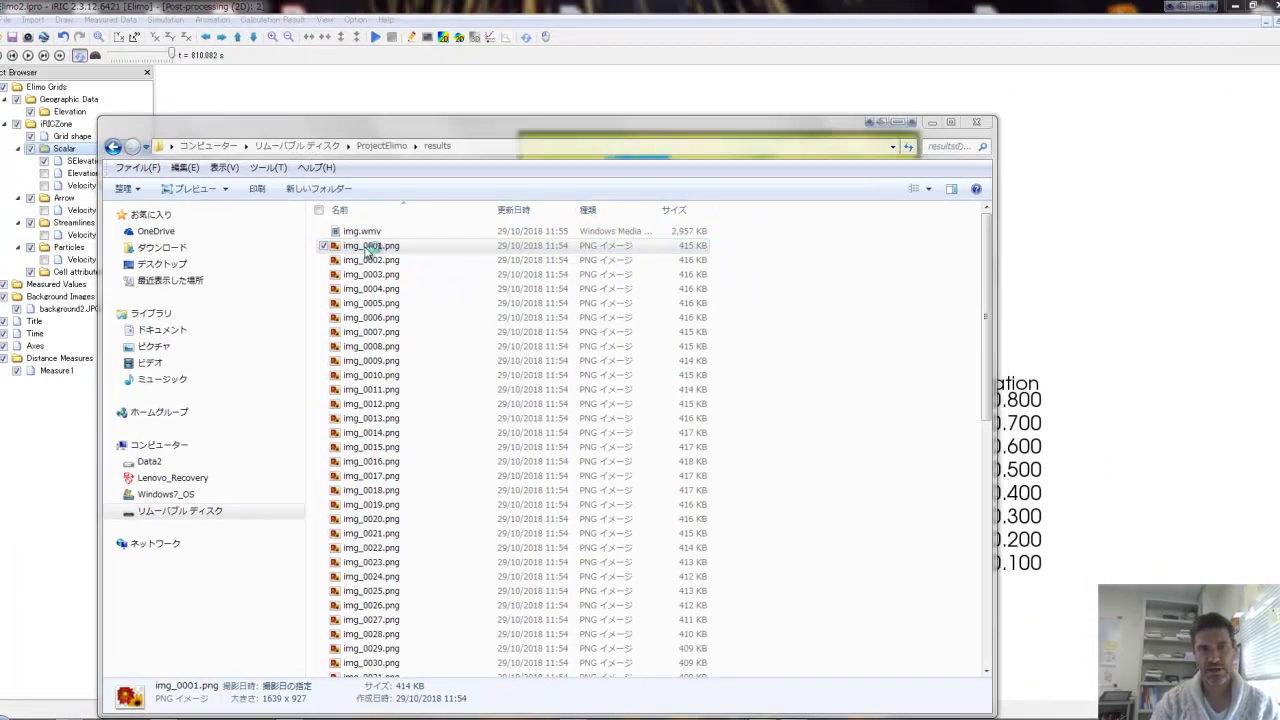
View img_0001.png in Photo Viewer, page through the frames to img_0022.png, then close it.
double_click(370, 248)
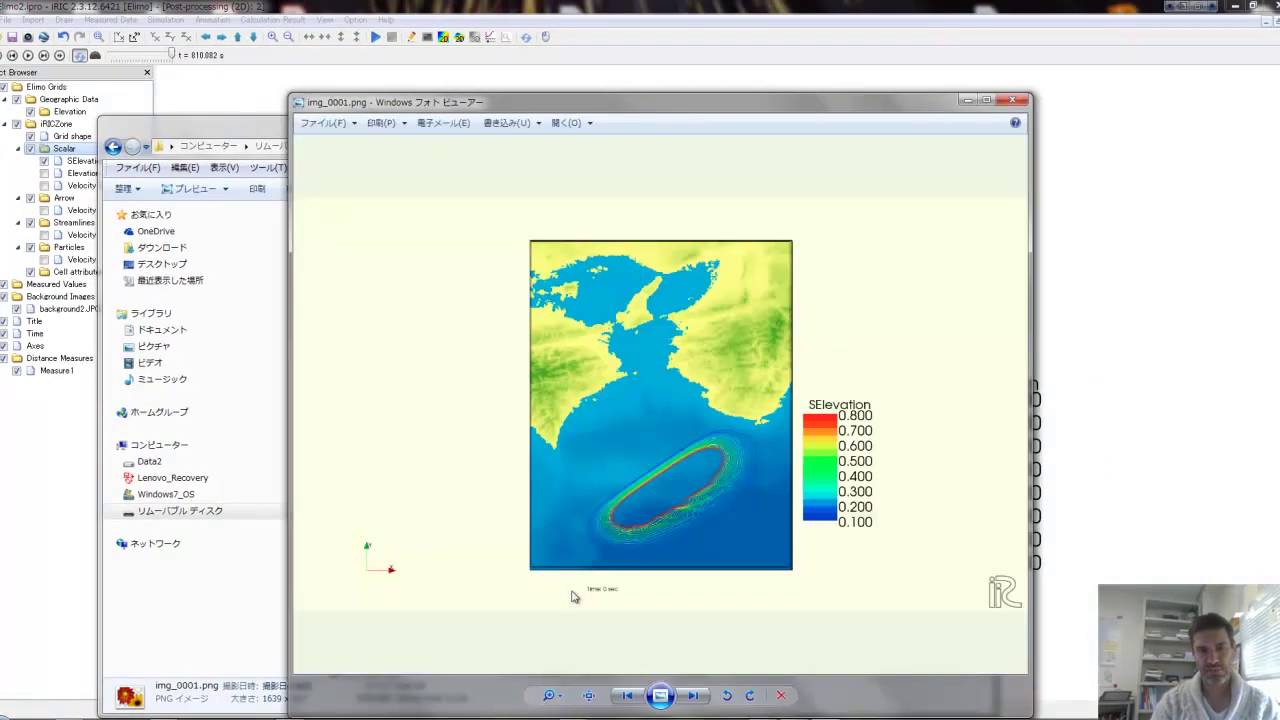
click(695, 697)
click(695, 697)
click(695, 697)
click(695, 697)
click(695, 697)
click(695, 697)
click(695, 697)
click(695, 697)
click(695, 697)
click(695, 697)
click(695, 697)
click(695, 697)
click(695, 697)
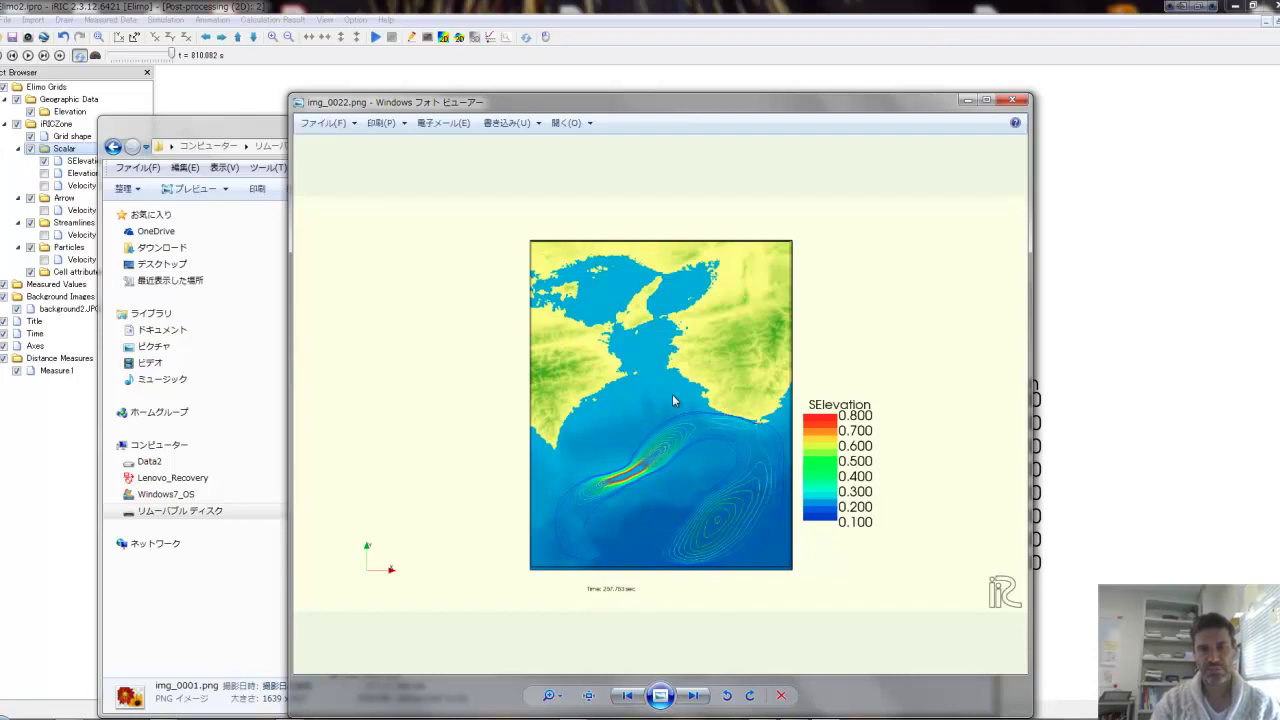
click(1013, 100)
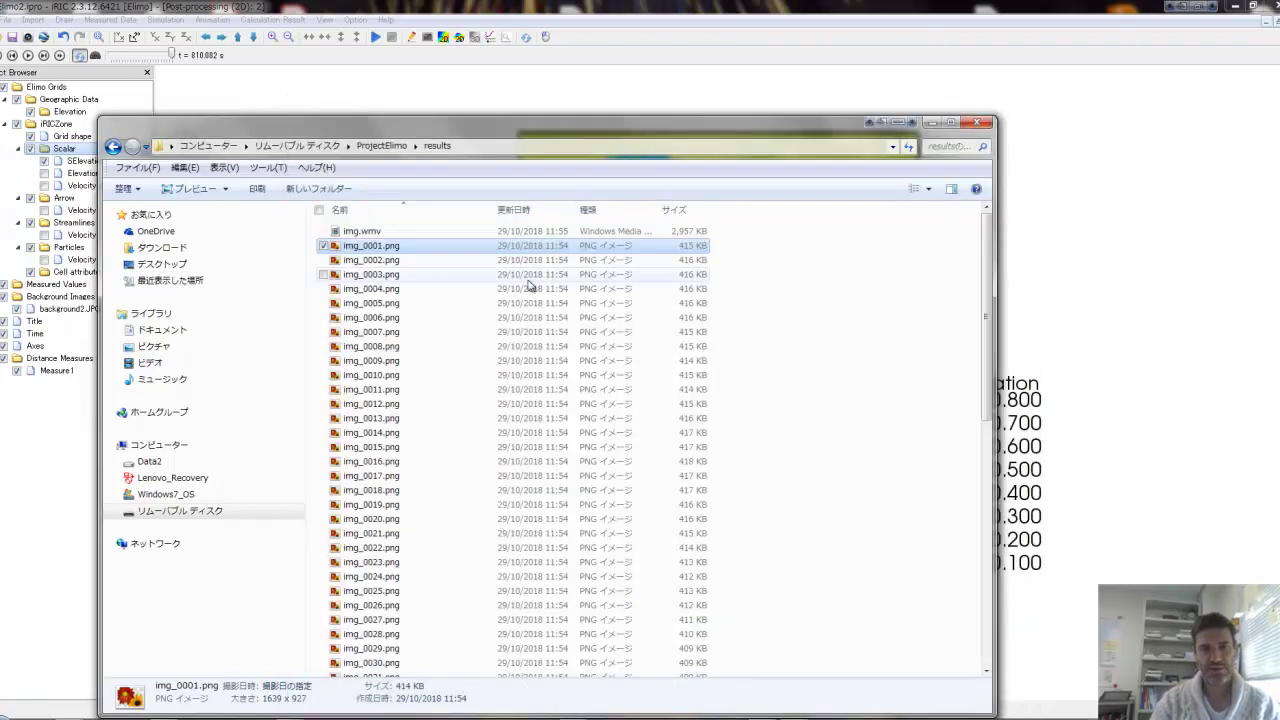
Try opening img.wmv in the default media player and dismiss its welcome setup.
click(358, 236)
double_click(358, 236)
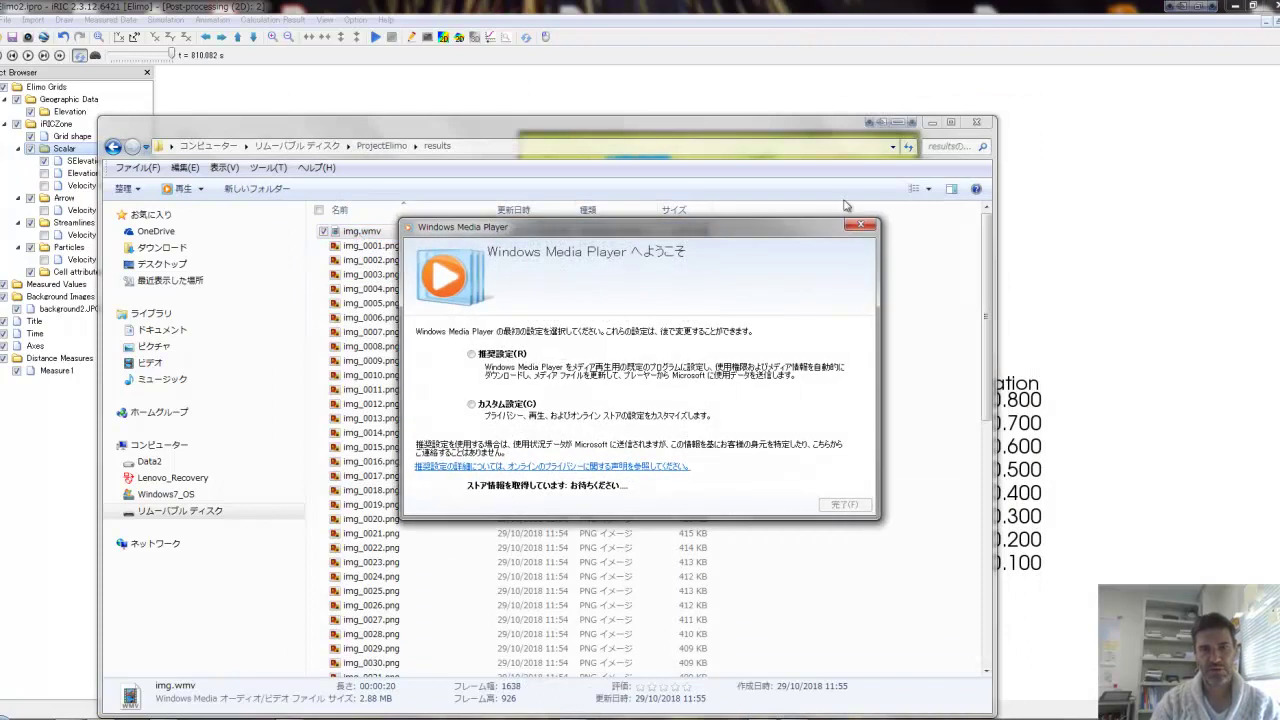
click(864, 227)
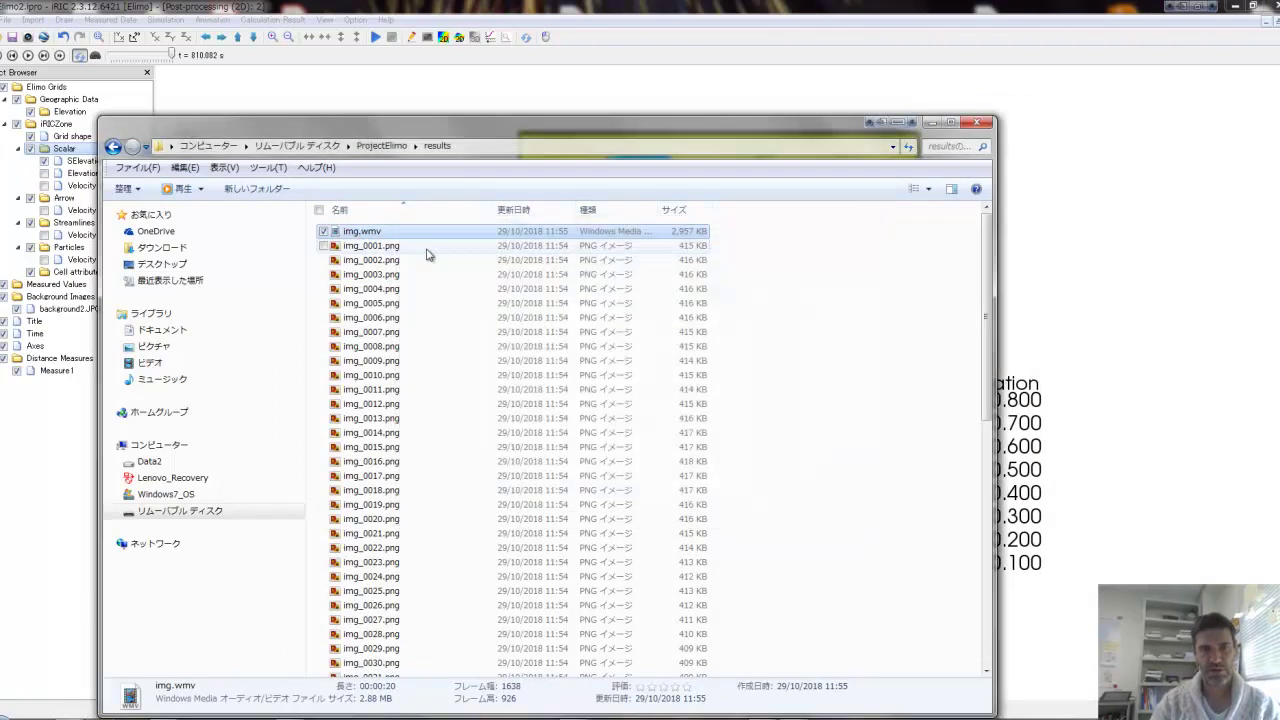
Play img.wmv in VLC media player, then close VLC and the results folder window.
right_click(367, 237)
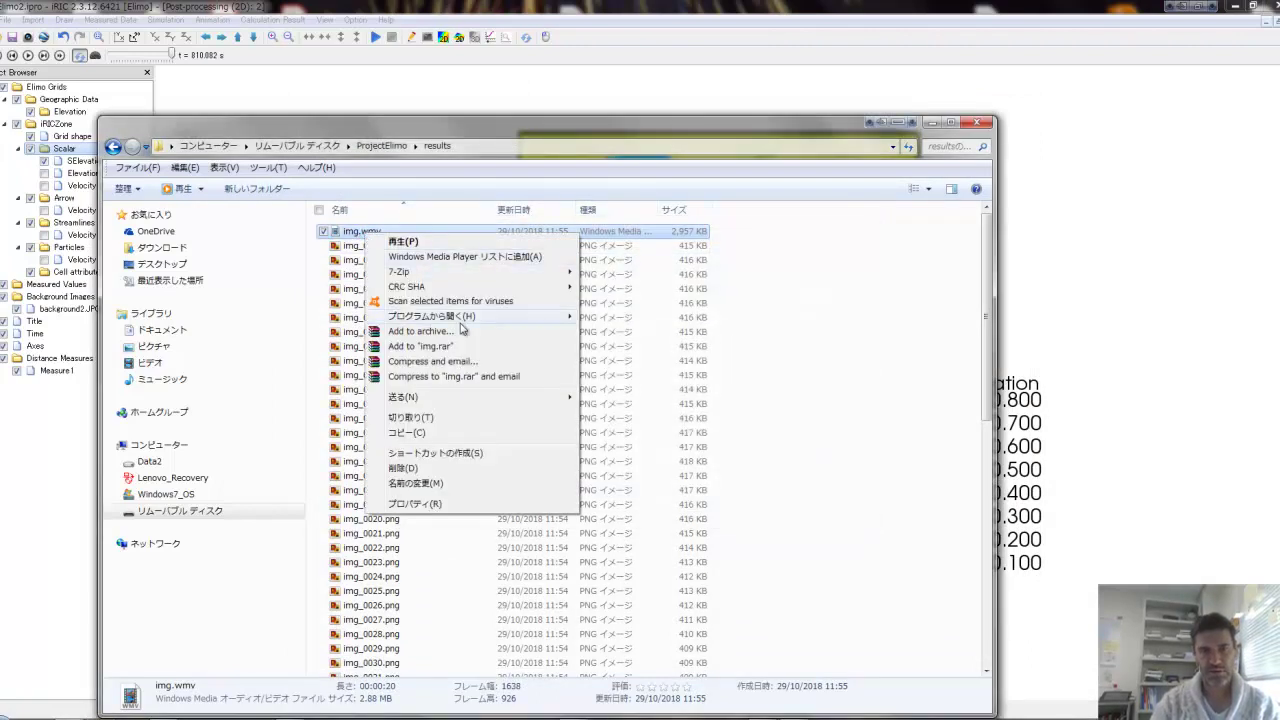
mouse_move(463, 322)
click(599, 318)
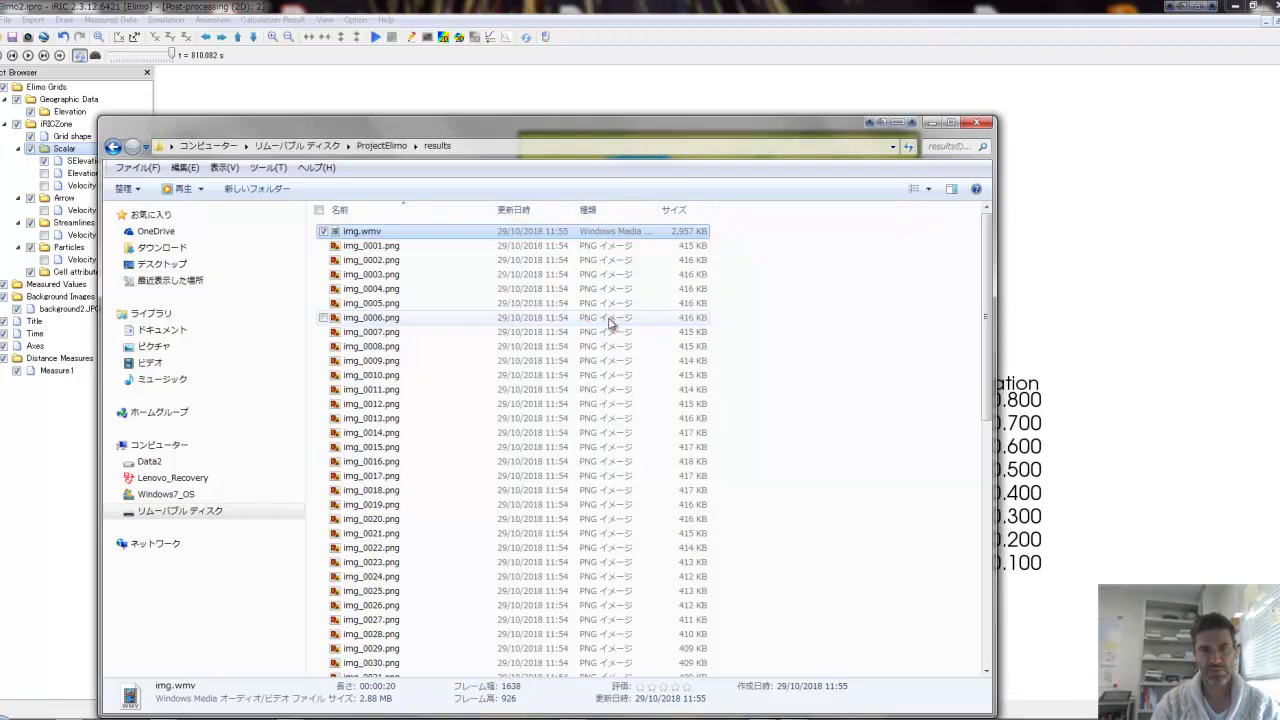
drag(561, 106, 508, 45)
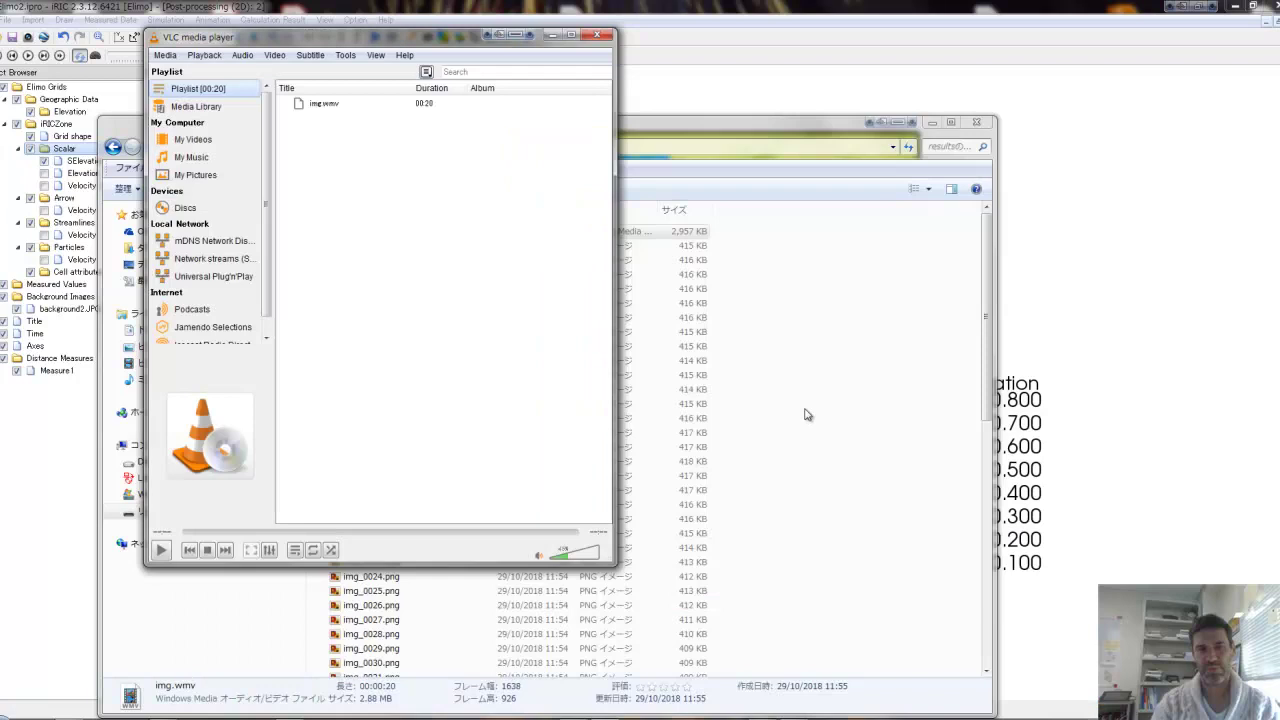
click(604, 37)
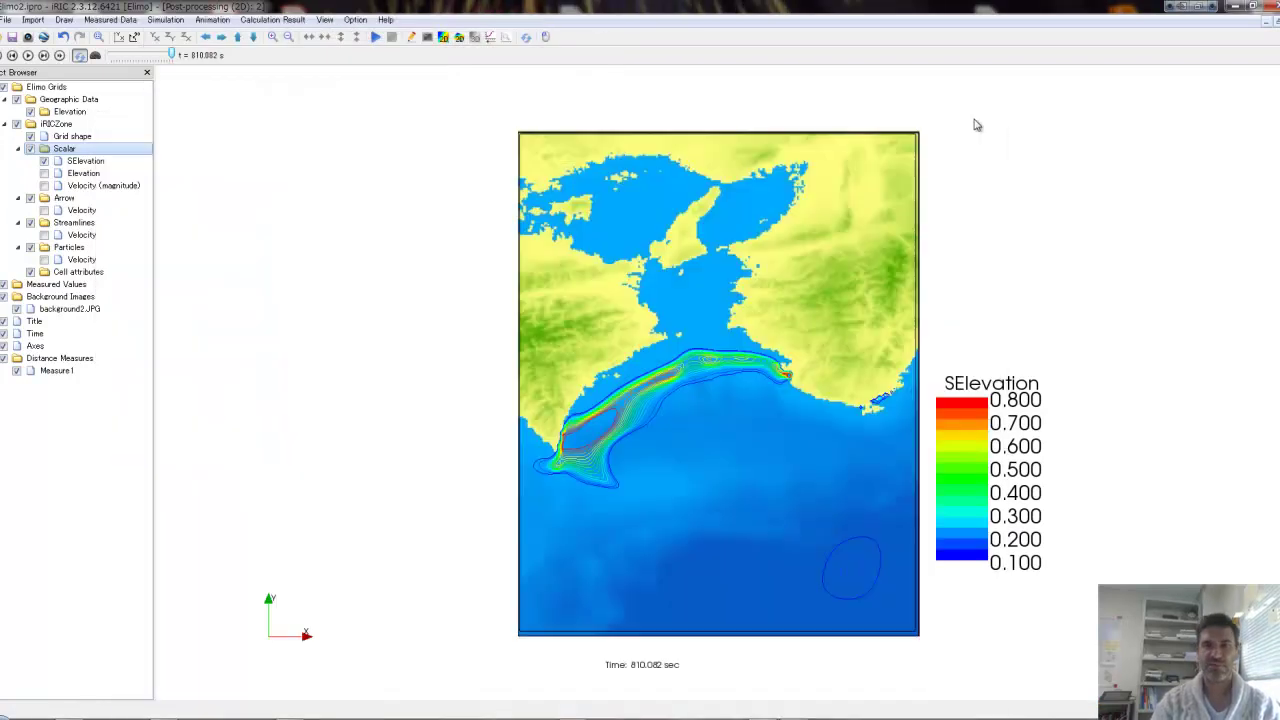
click(976, 123)
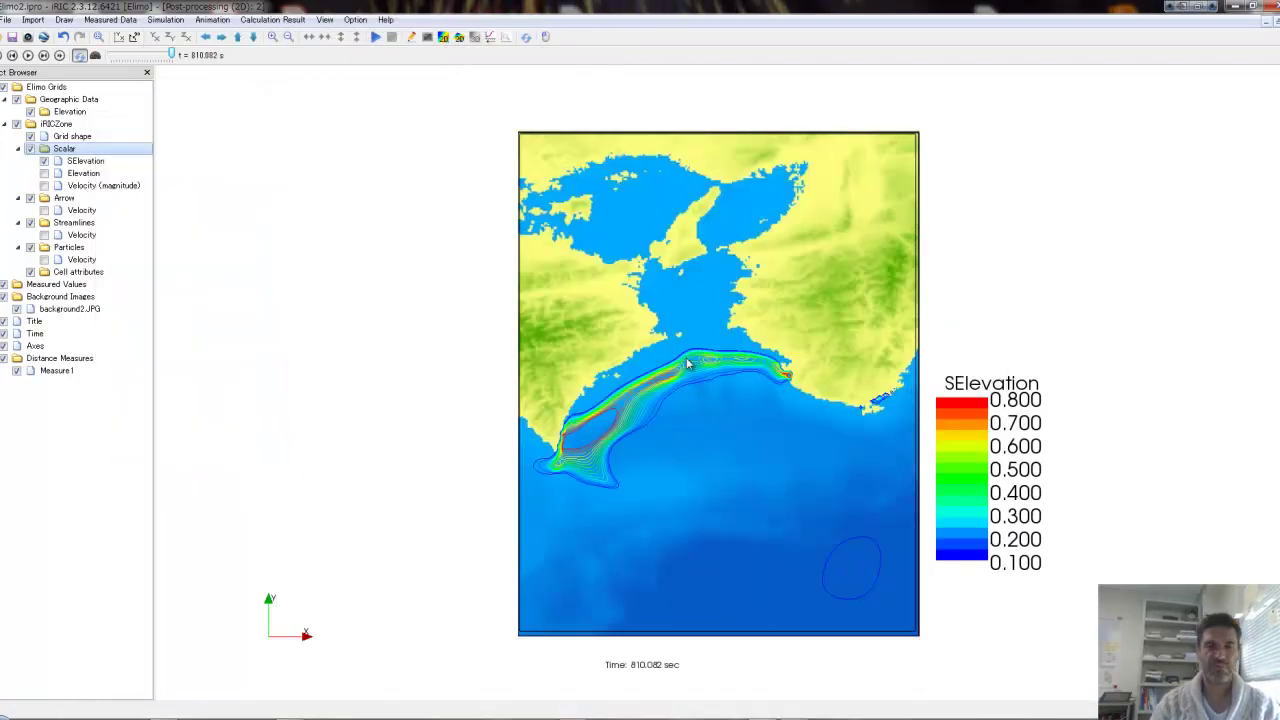